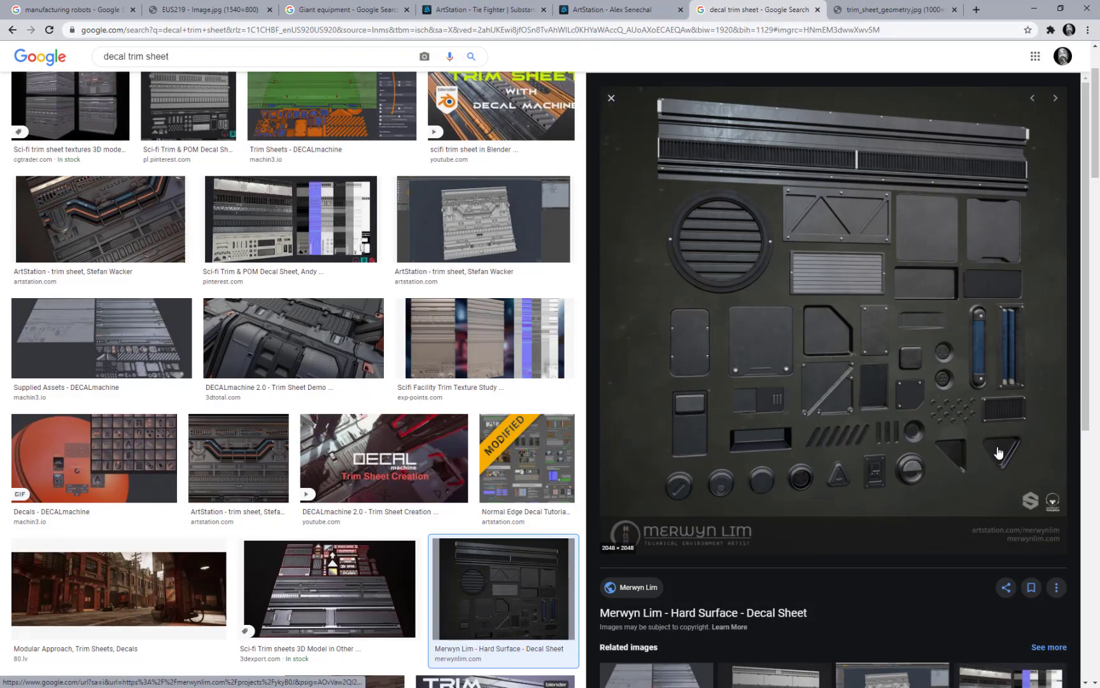
Examine the Sci-fi Trim & POM Decal Sheet and the related green "Sci-fi trim sheet textures" image in the search results
scroll(205, 237, "up", 2)
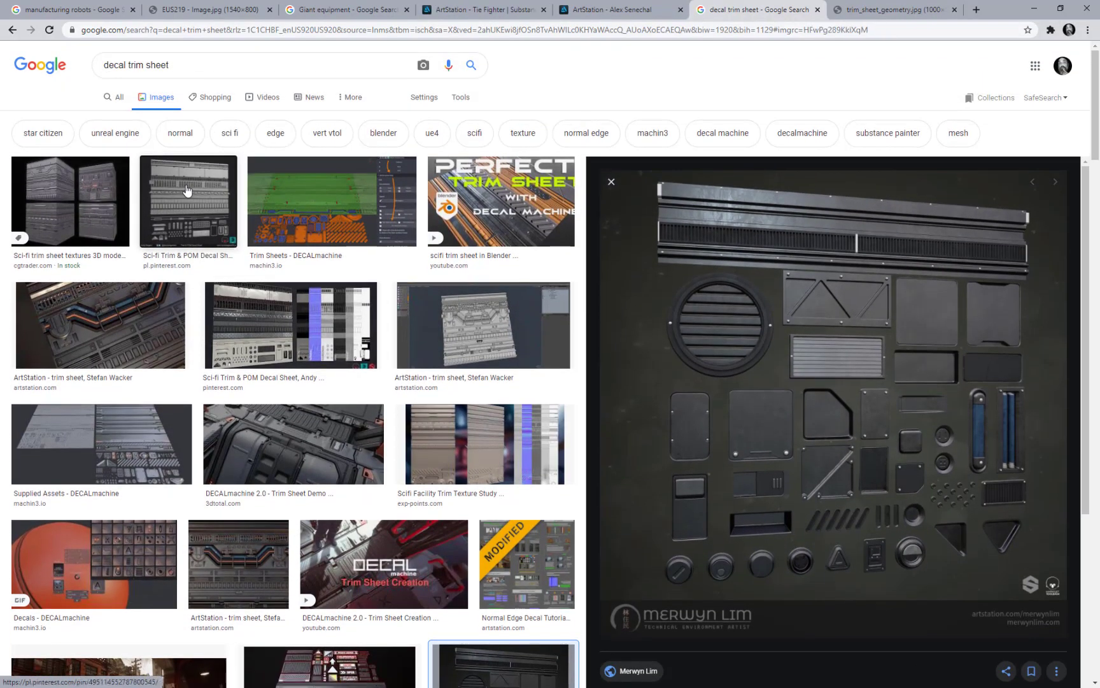
left_click(205, 236)
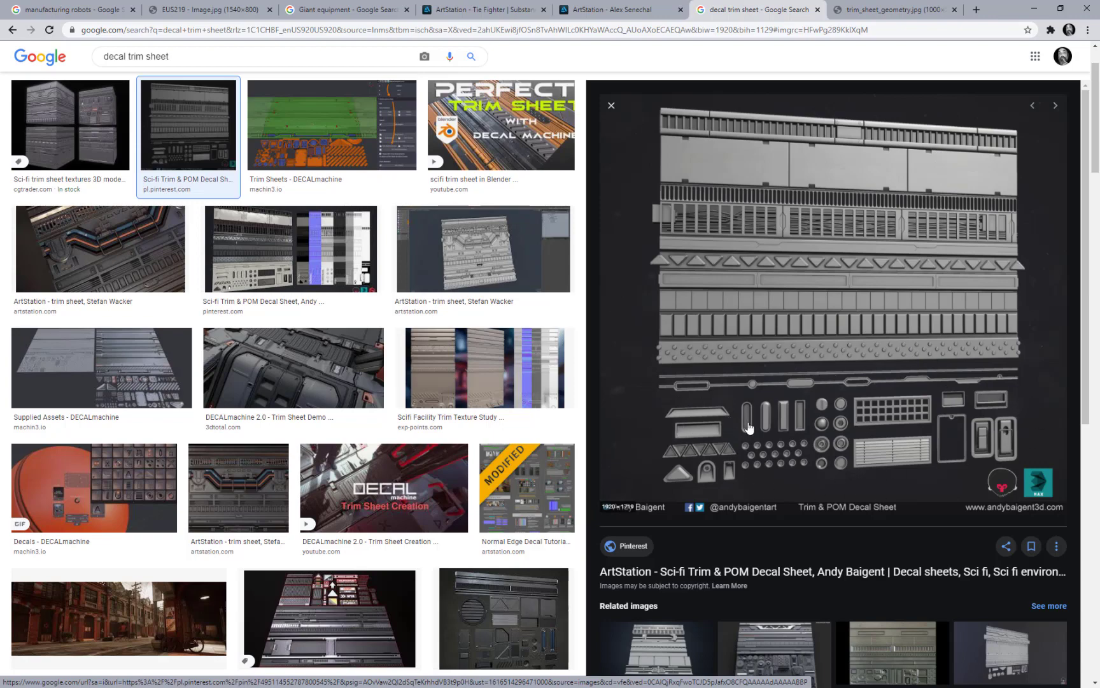
scroll(748, 428, "down", 5)
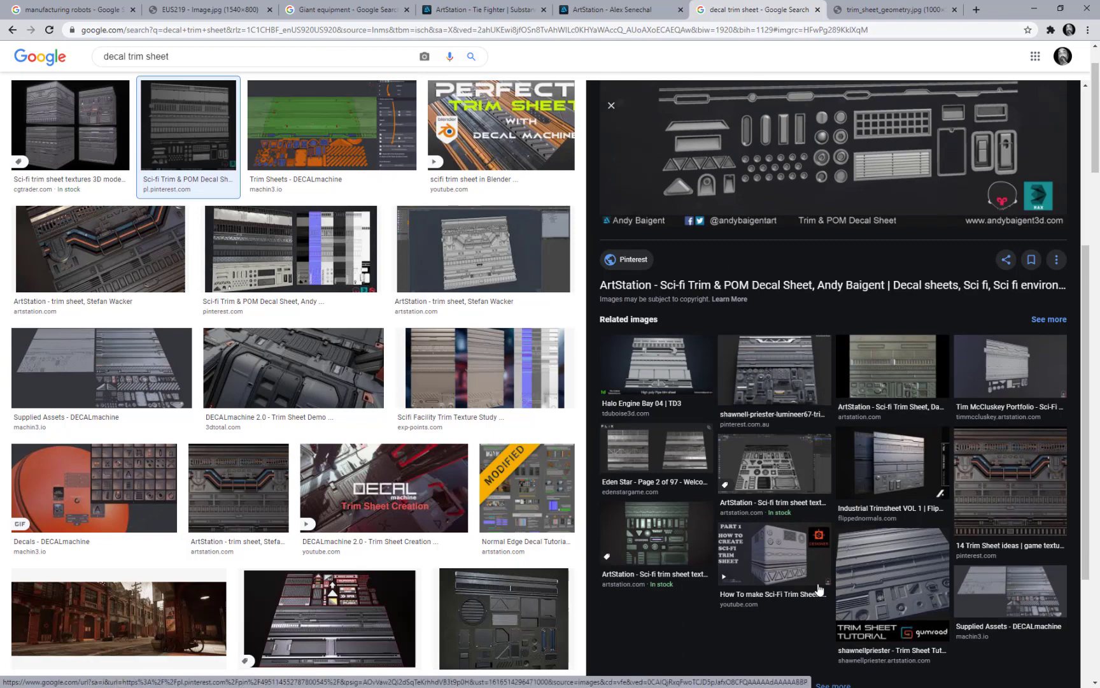
left_click(636, 548)
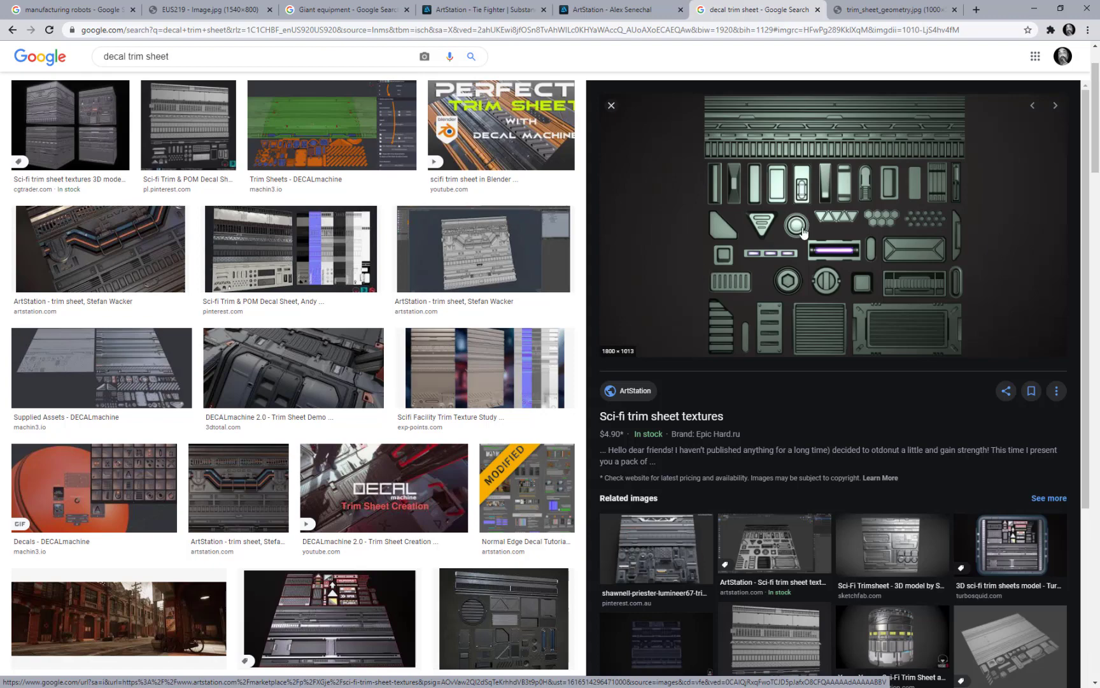
scroll(805, 234, "up", 2)
left_click(196, 201)
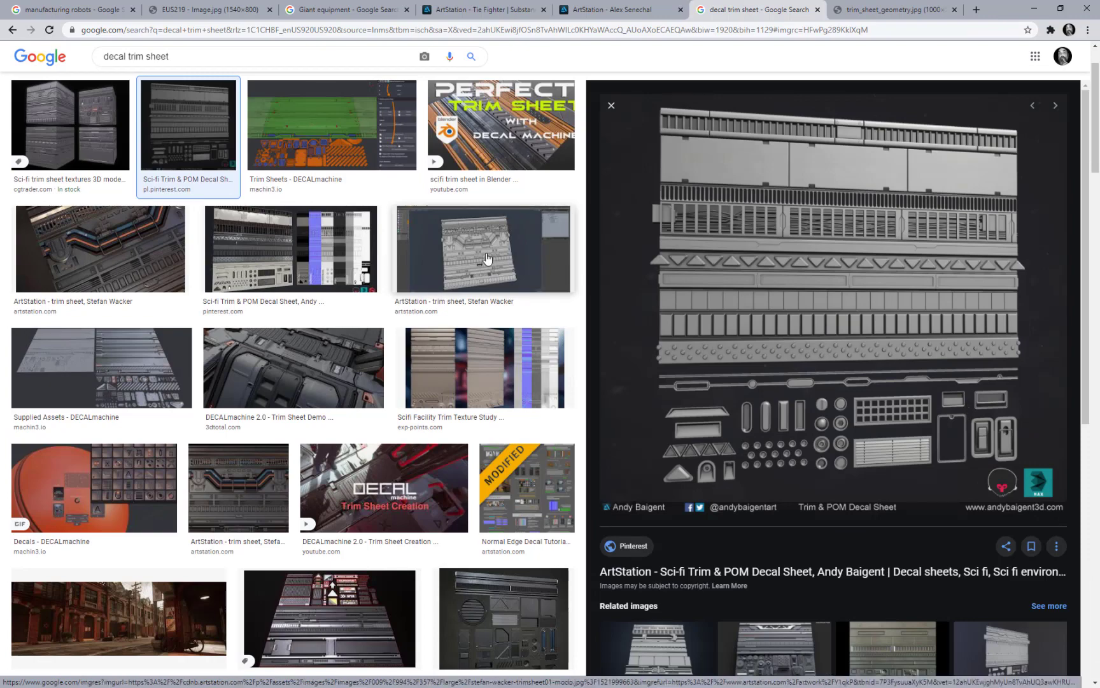
Preview the DECALmachine supplied assets, Trim Sheet Demo Asset, Hard Surface Decal Sheet, grey untextured trim sheet and DECALmachine Trim Sheets images
left_click(102, 368)
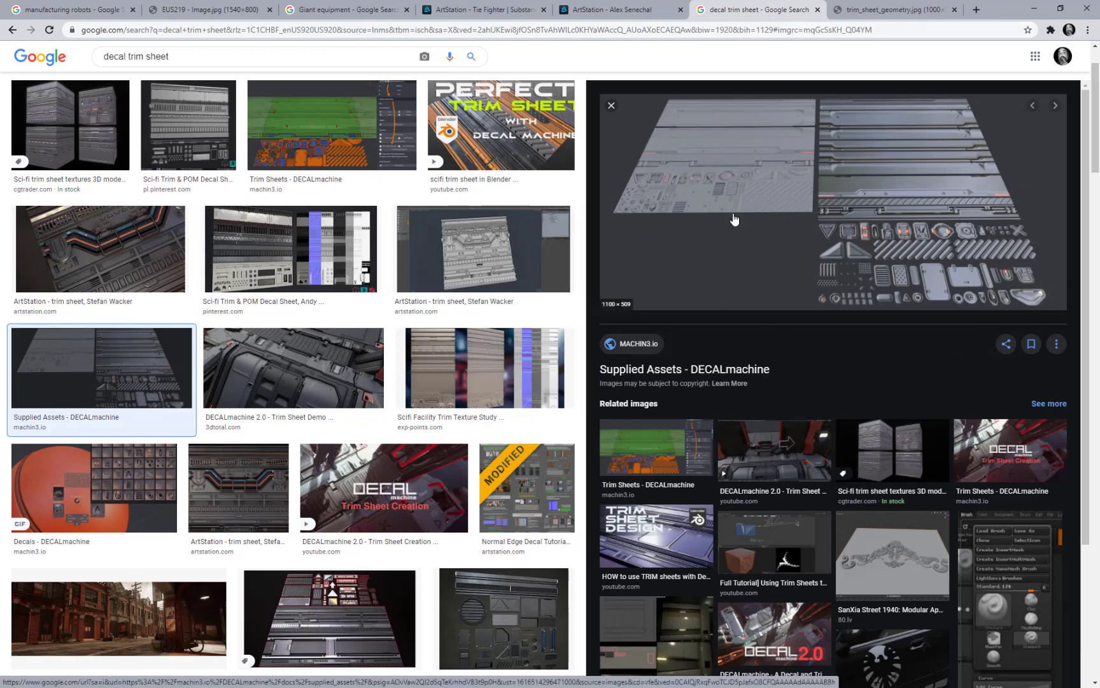
left_click(299, 382)
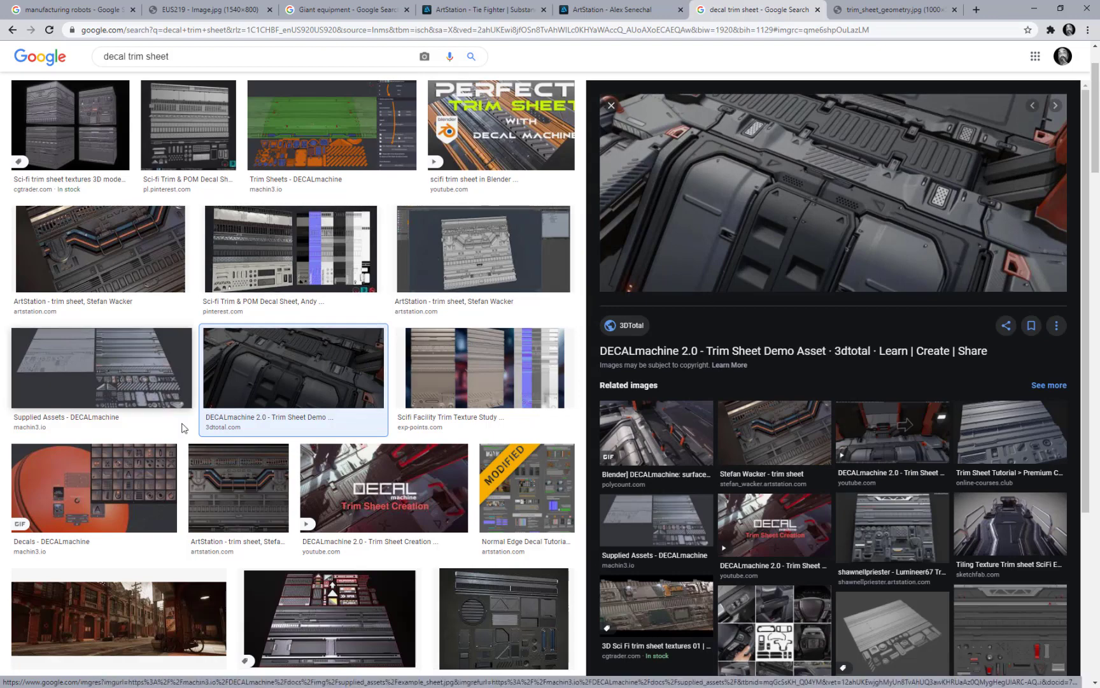
left_click(491, 610)
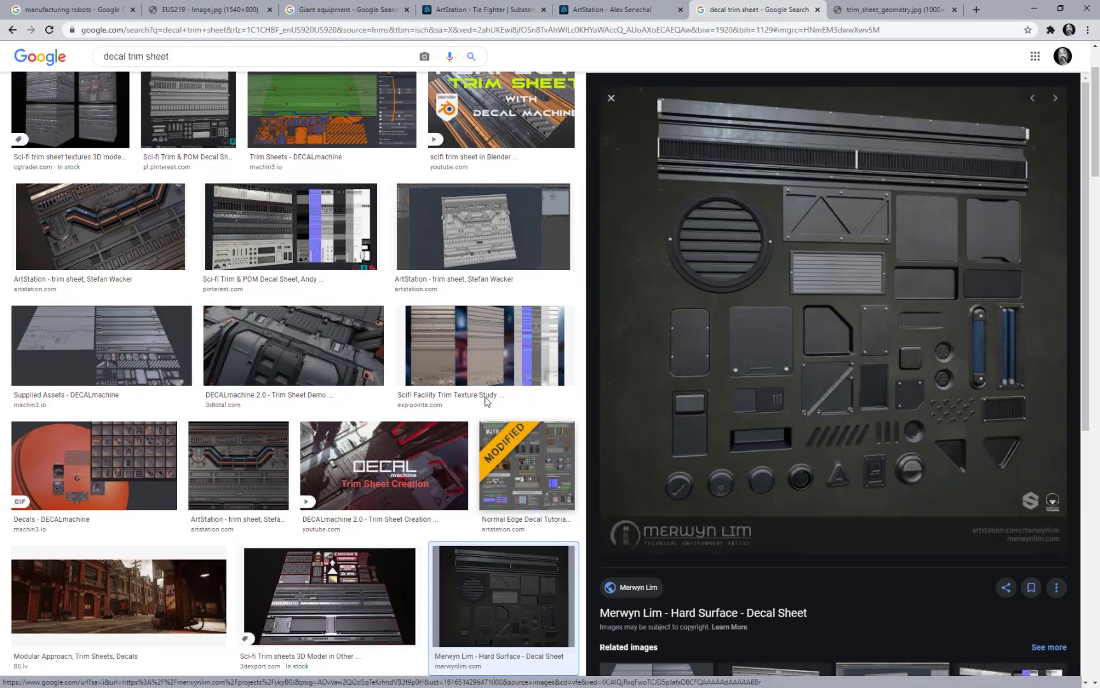
left_click(484, 229)
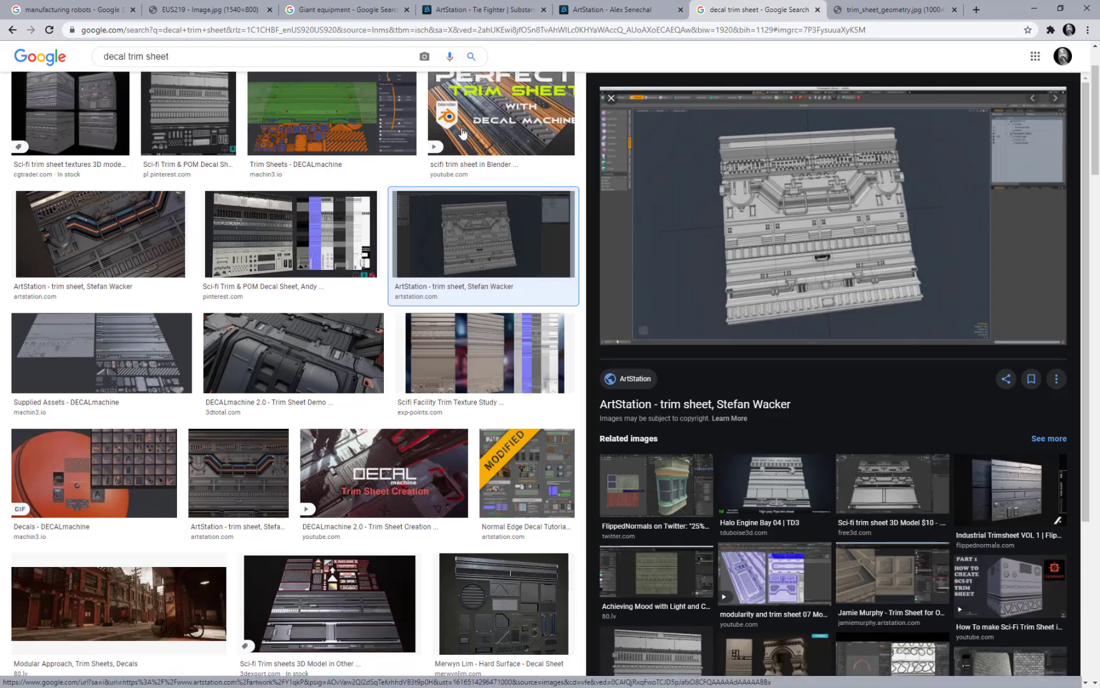
left_click(355, 100)
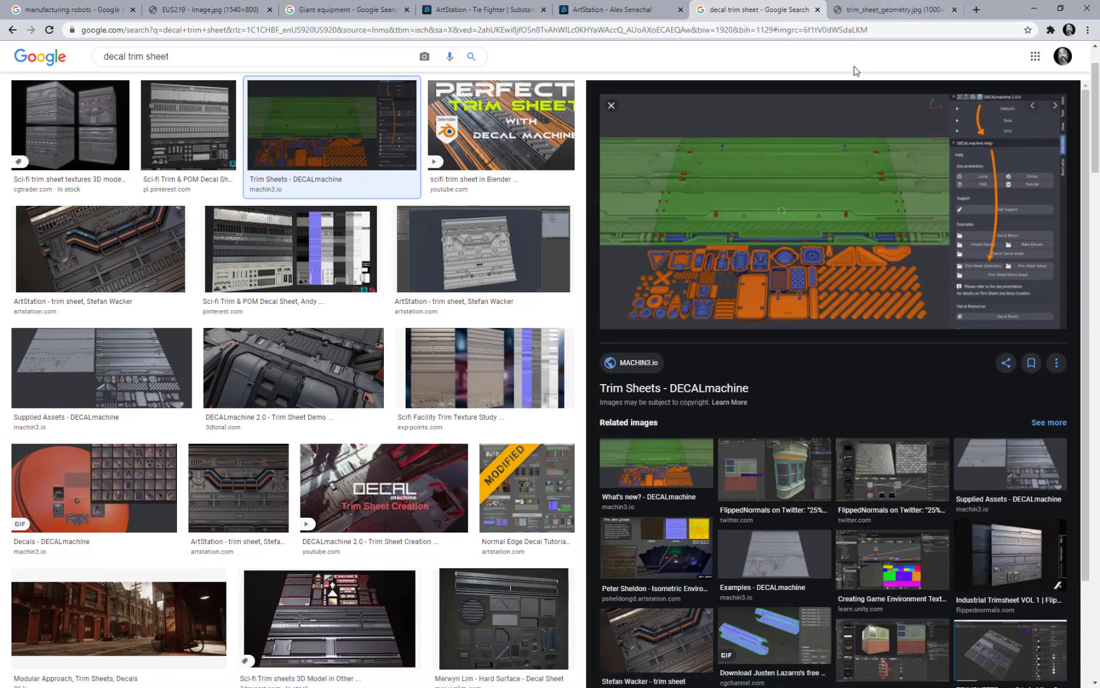
Inspect the full-size trim_sheet_geometry.jpg image and close it, returning to the decal trim sheet results
left_click(873, 14)
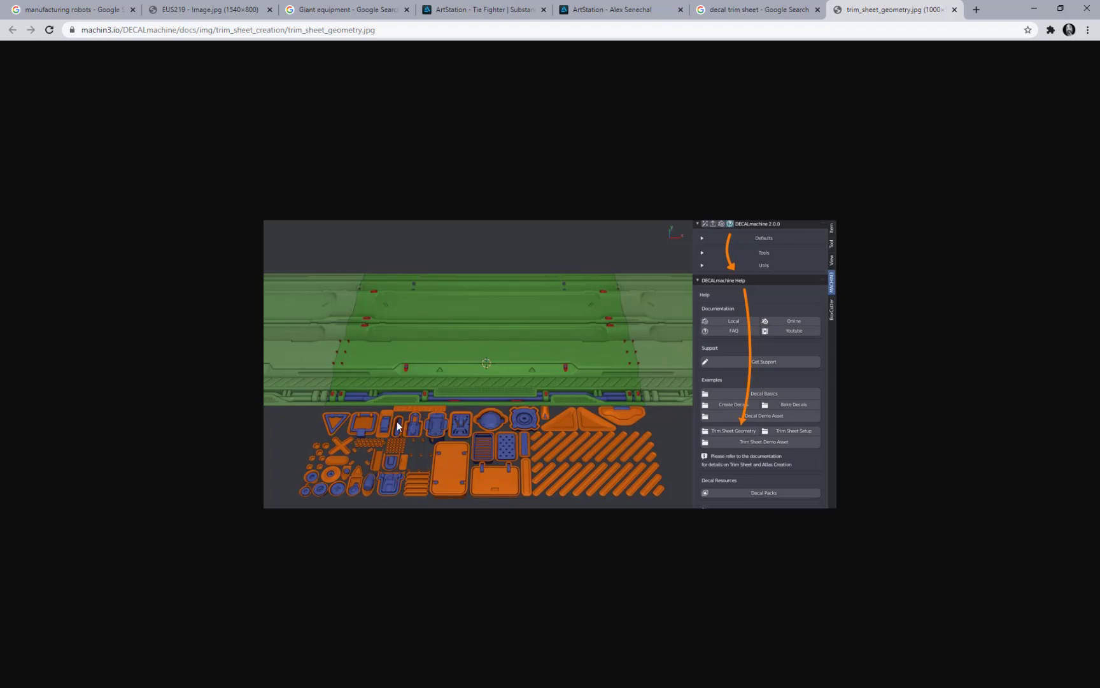
left_click(955, 10)
scroll(446, 357, "up", 2)
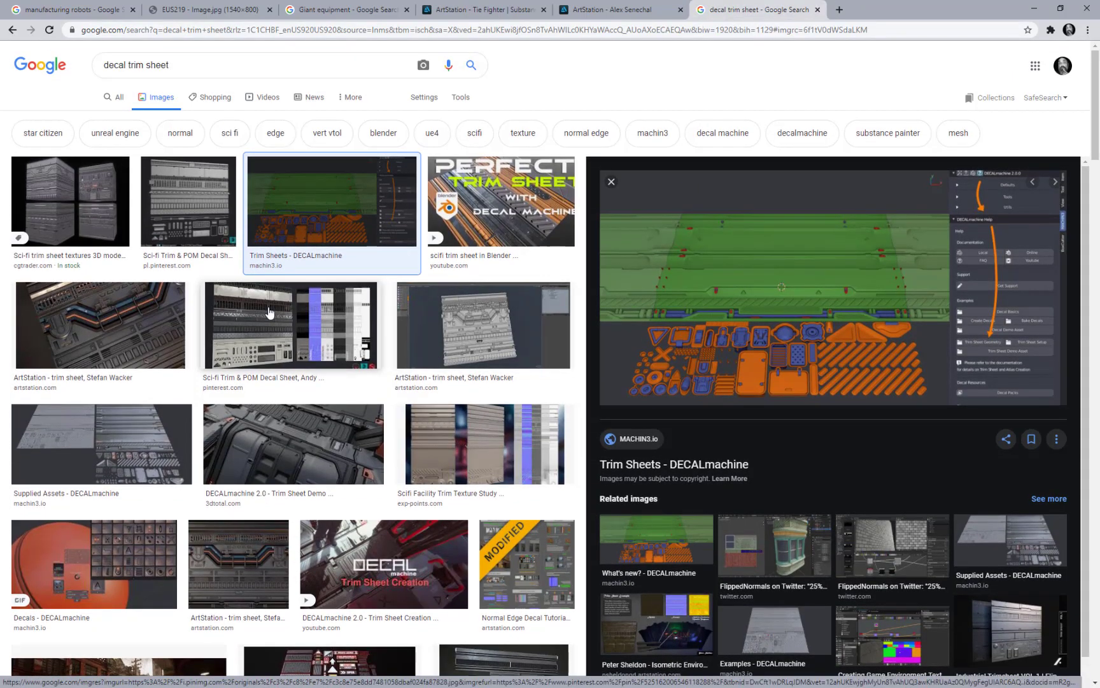
Preview the DECALmachine Decals image, the trim sheet with orange and blue cables, and the Hard Surface Decal Sheet
left_click(169, 560)
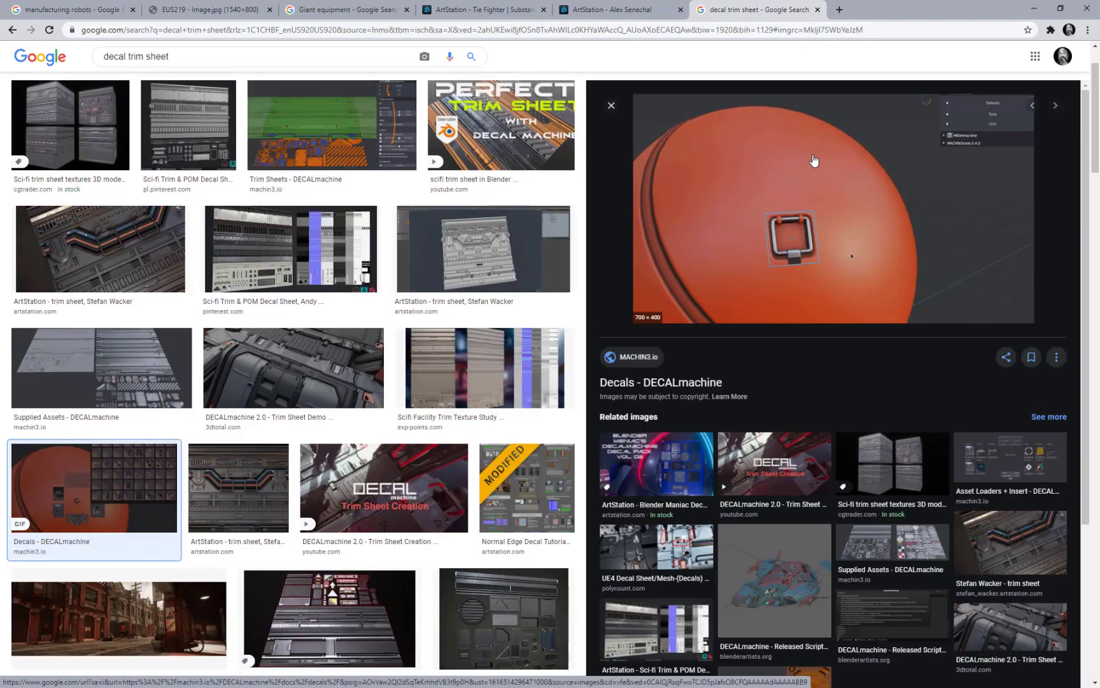
left_click(253, 481)
scroll(357, 383, "up", 4)
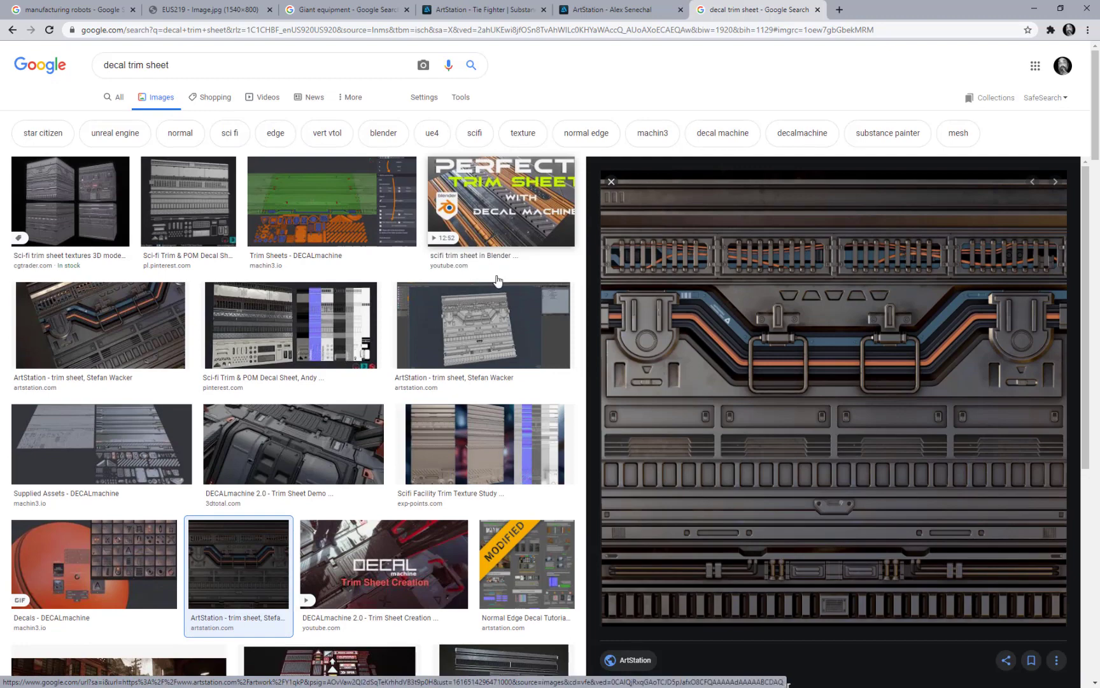
scroll(169, 469, "down", 1)
scroll(169, 469, "down", 1)
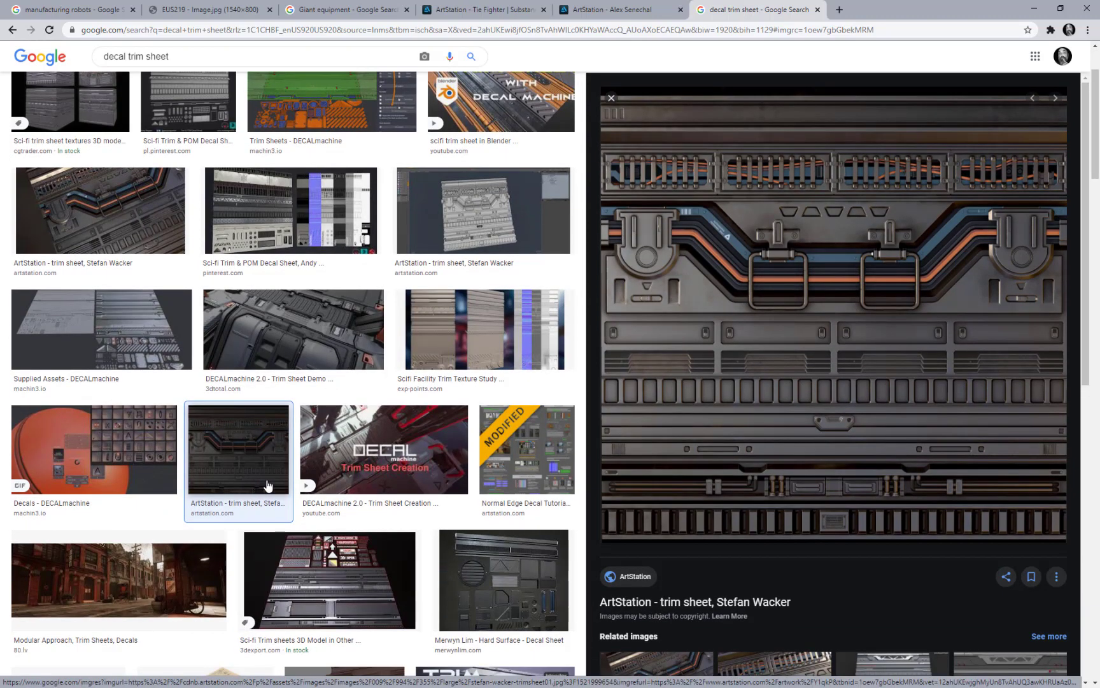
scroll(326, 484, "down", 3)
left_click(529, 405)
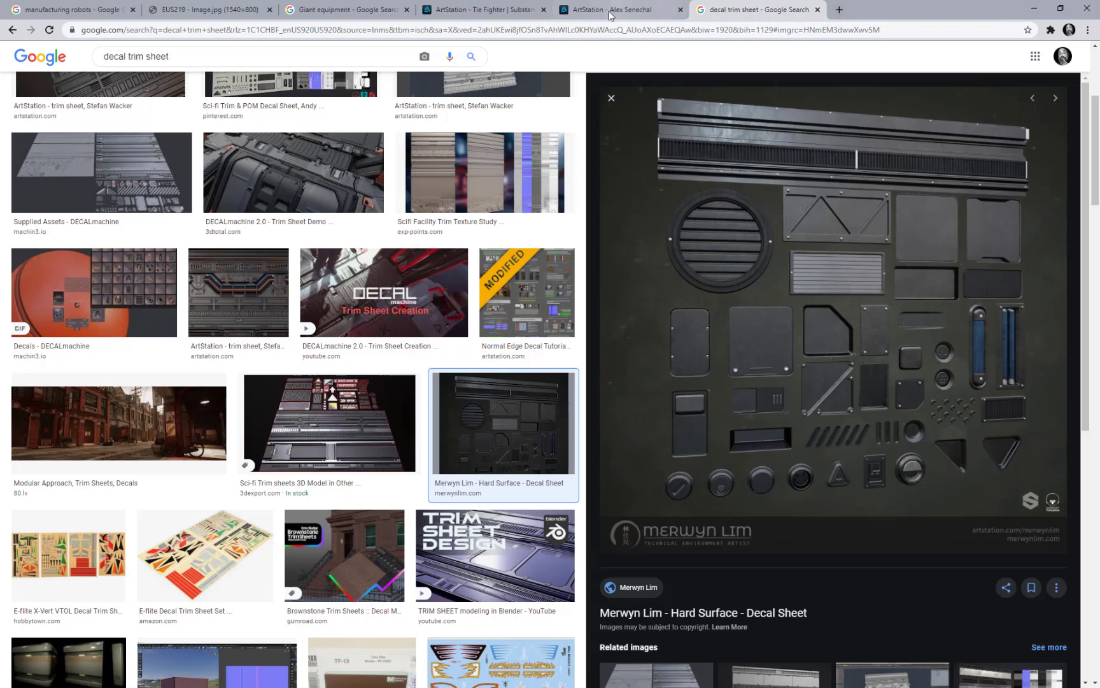
Close the decal trim sheet search and review the manufacturing robots and Giant equipment reference images
left_click(818, 9)
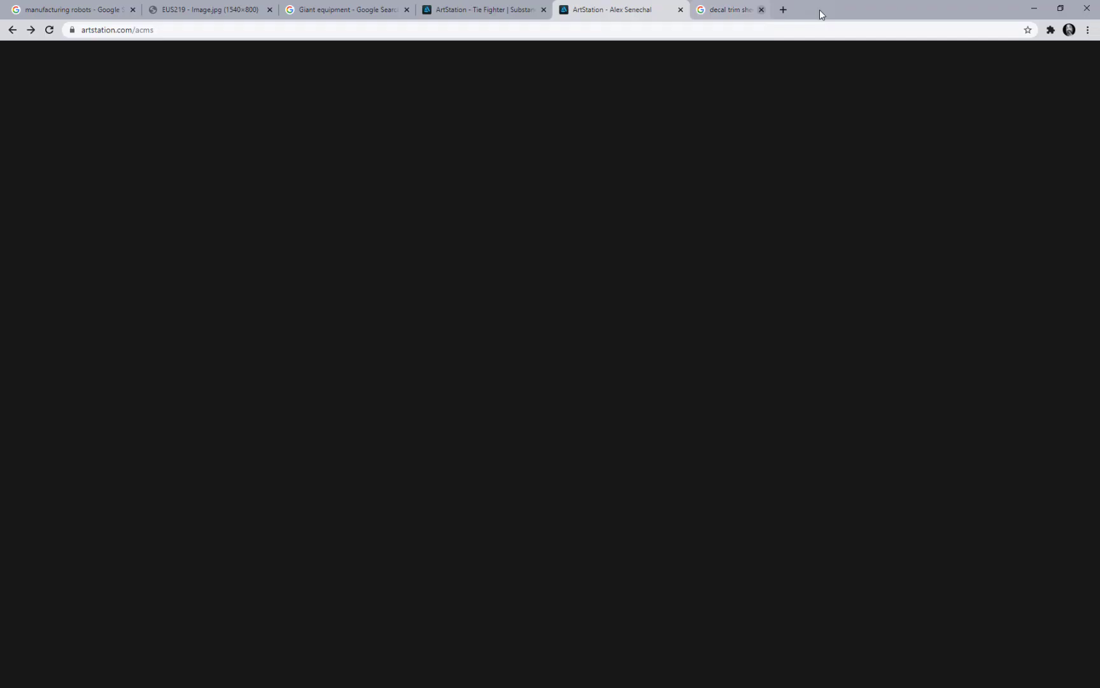
left_click(89, 12)
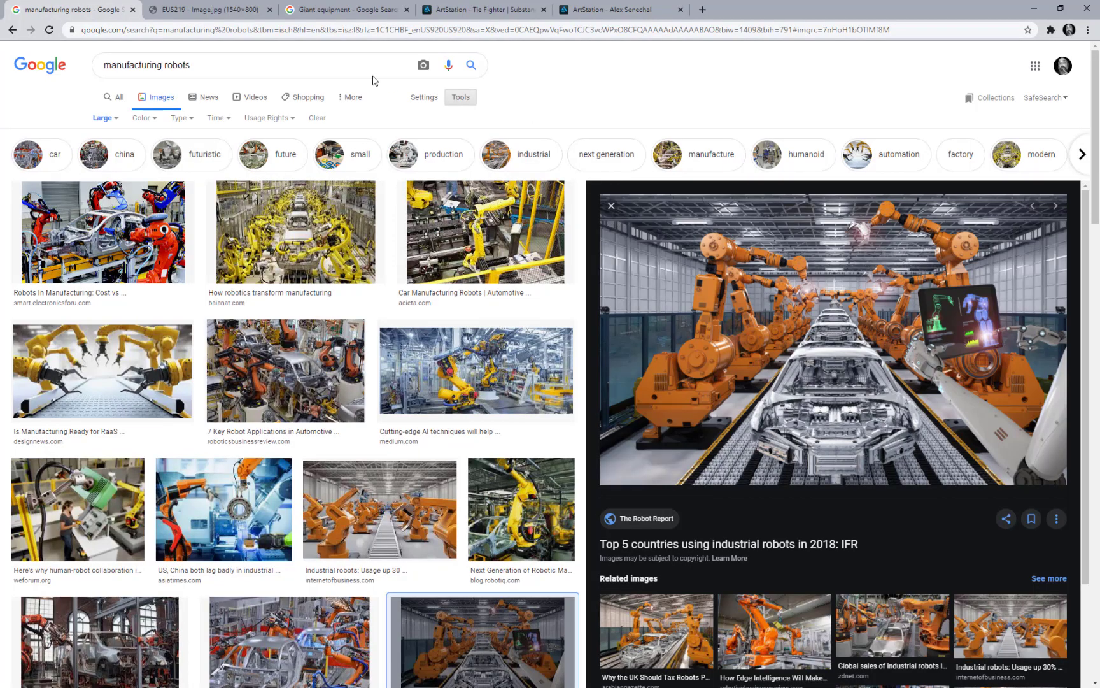
left_click(205, 11)
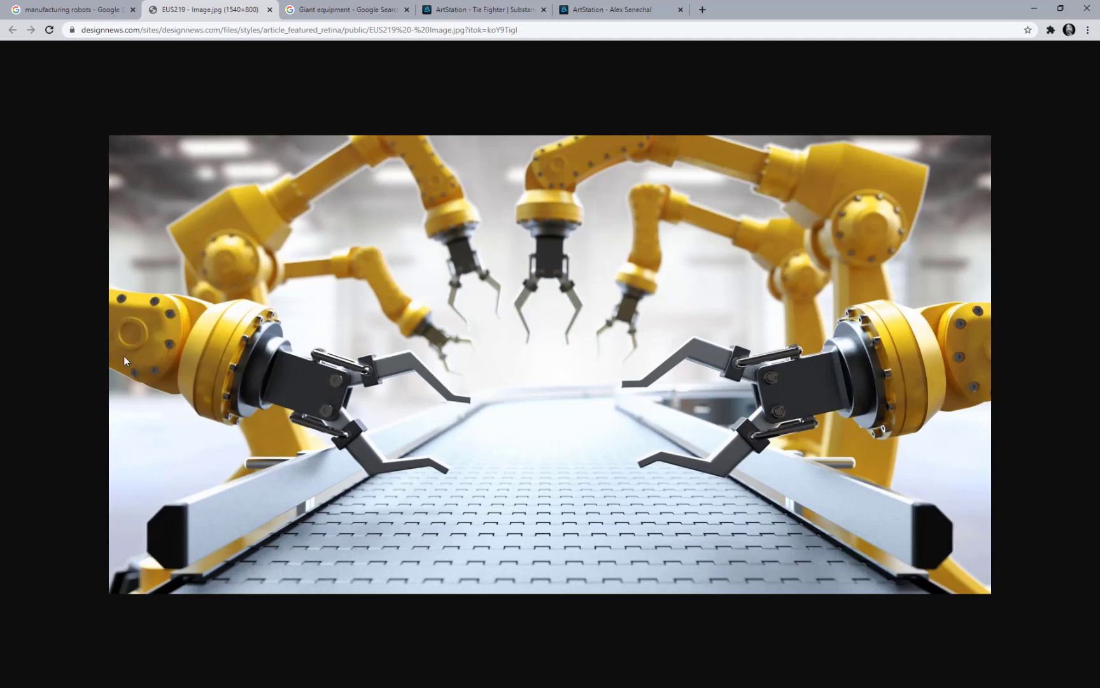
left_click(337, 10)
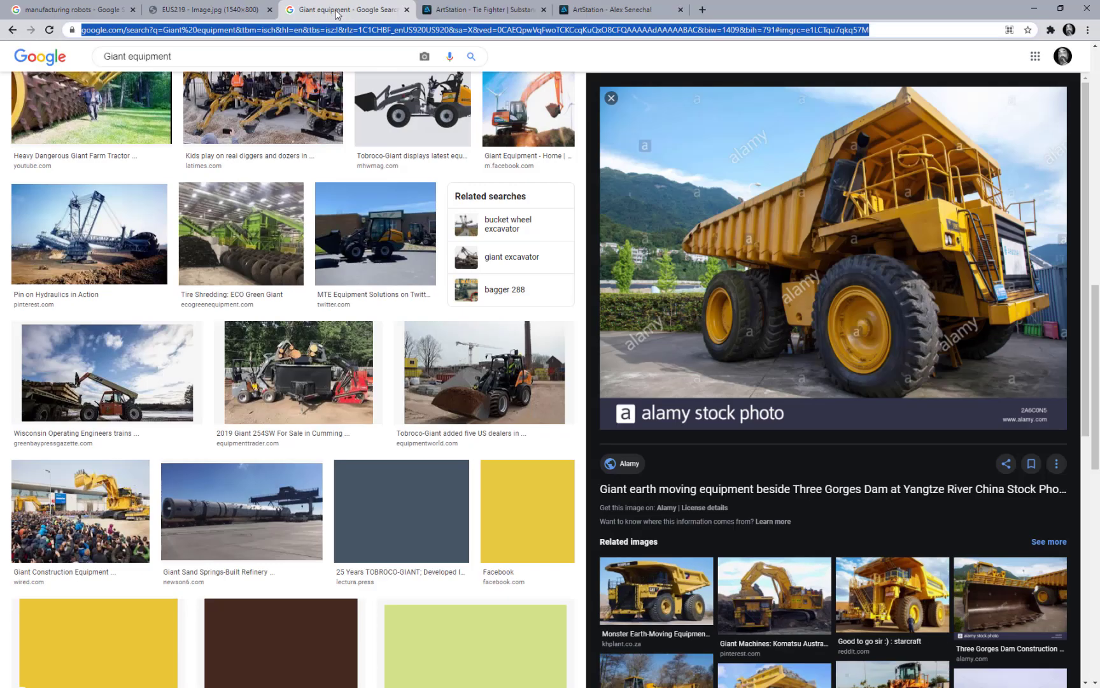
Close the Giant equipment search and examine the Tie Fighter Substance Designer artwork on ArtStation
left_click(406, 9)
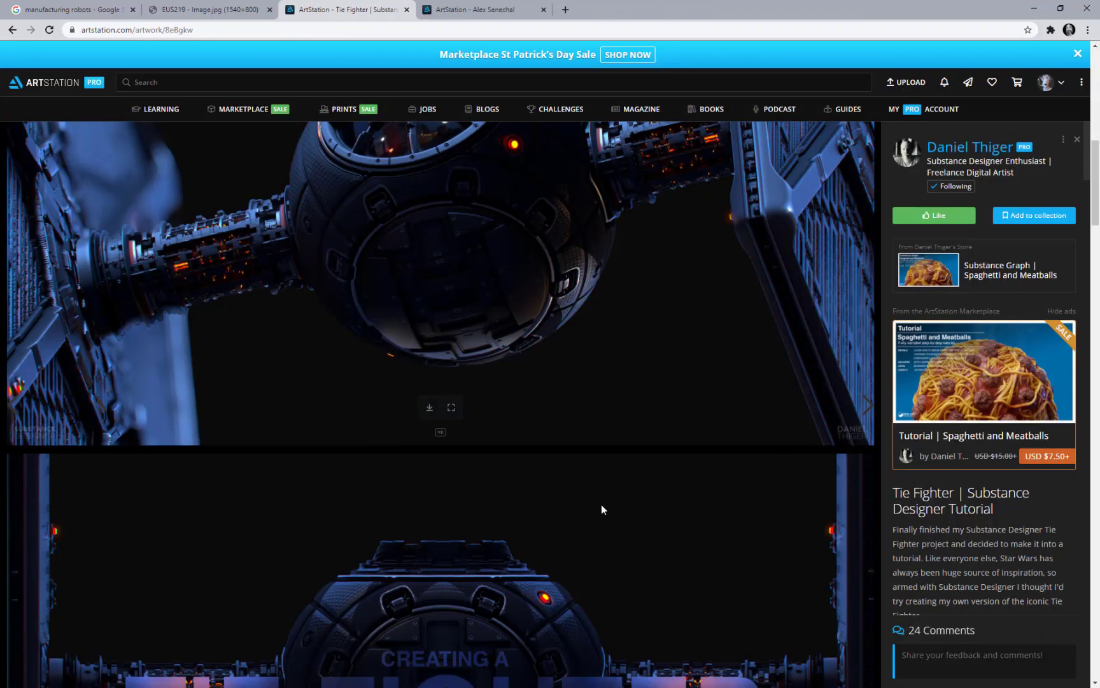
scroll(602, 509, "down", 4)
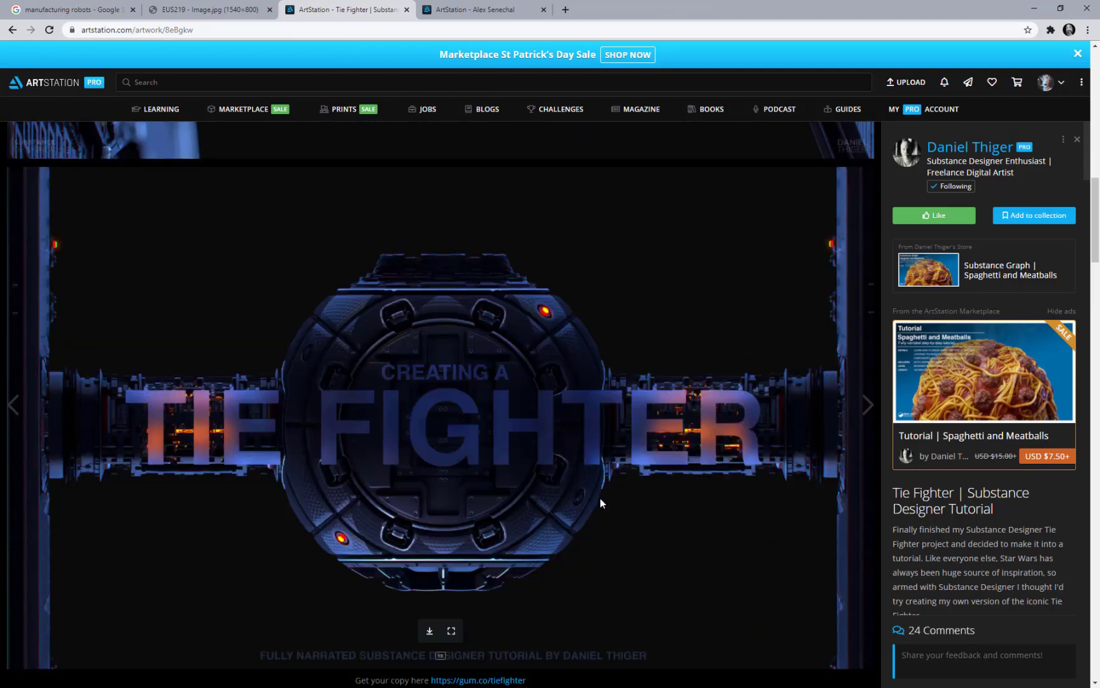
scroll(599, 498, "up", 10)
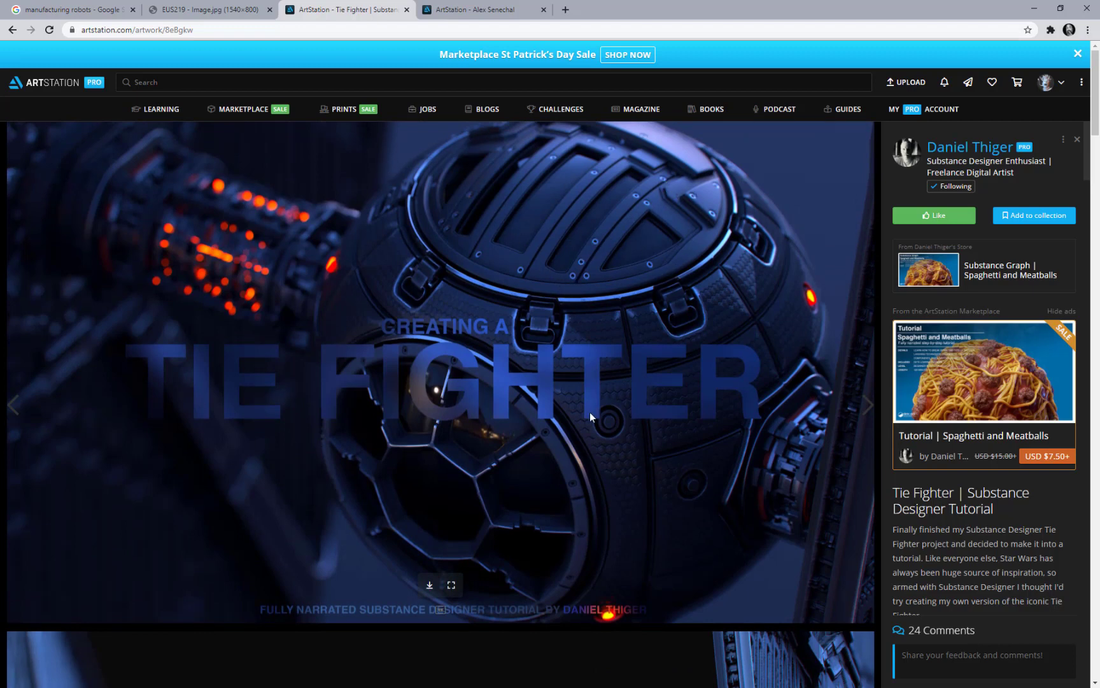
Open the Planetary Repair Suit artwork from the ArtStation portfolio and examine its helmet and armor details
left_click(475, 9)
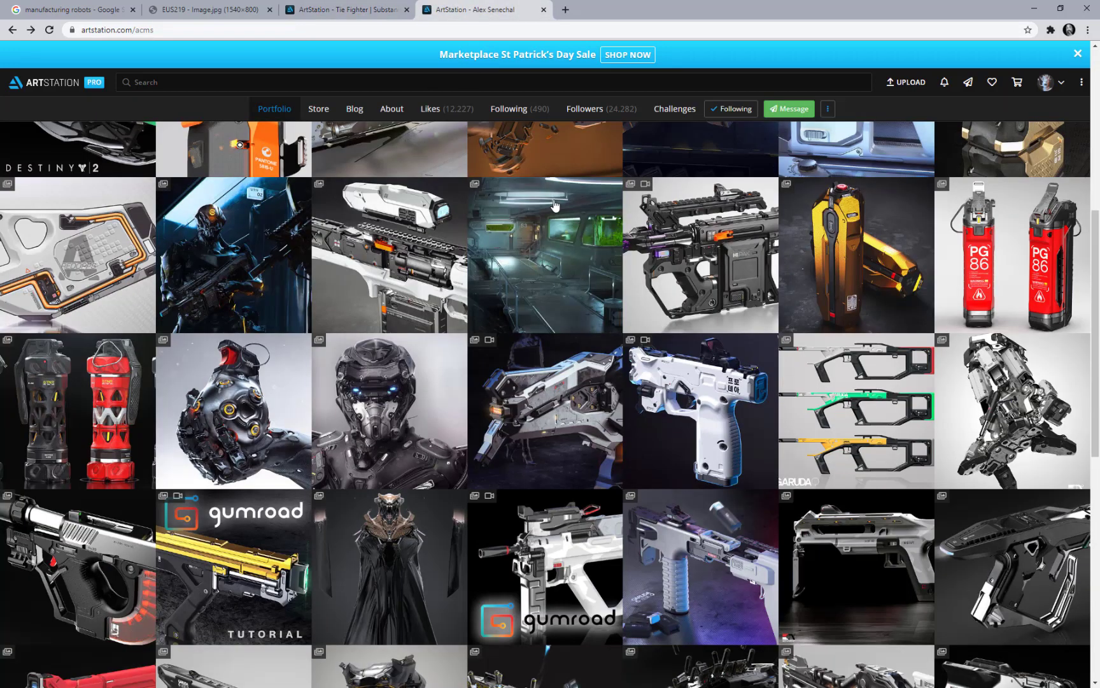
left_click(385, 407)
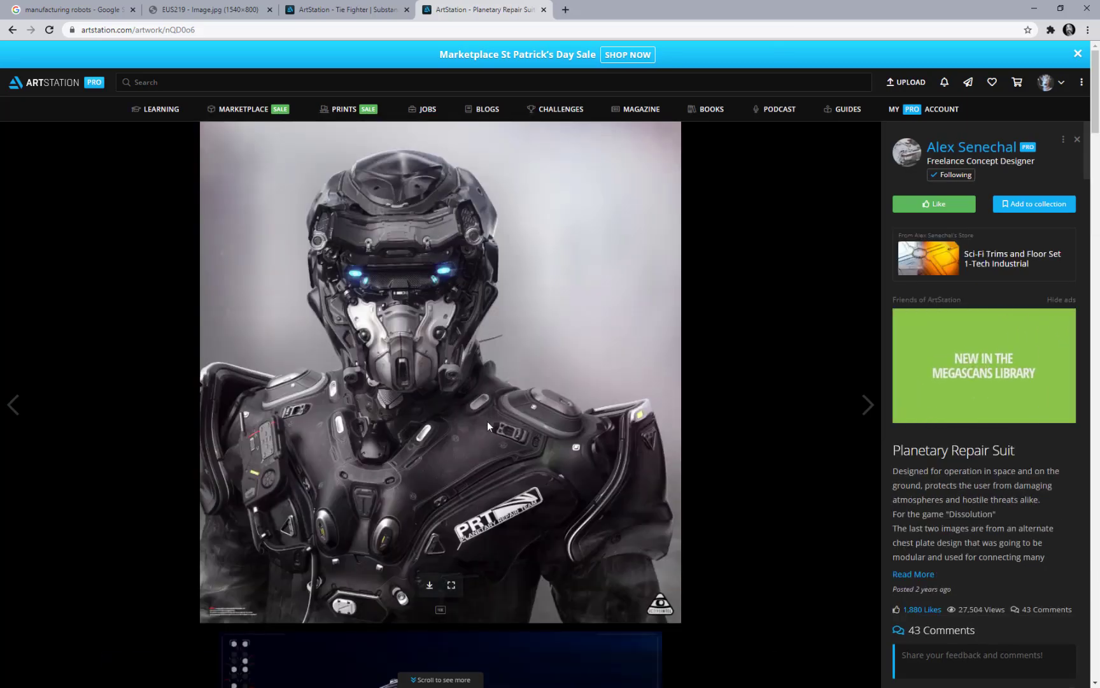
scroll(400, 516, "down", 10)
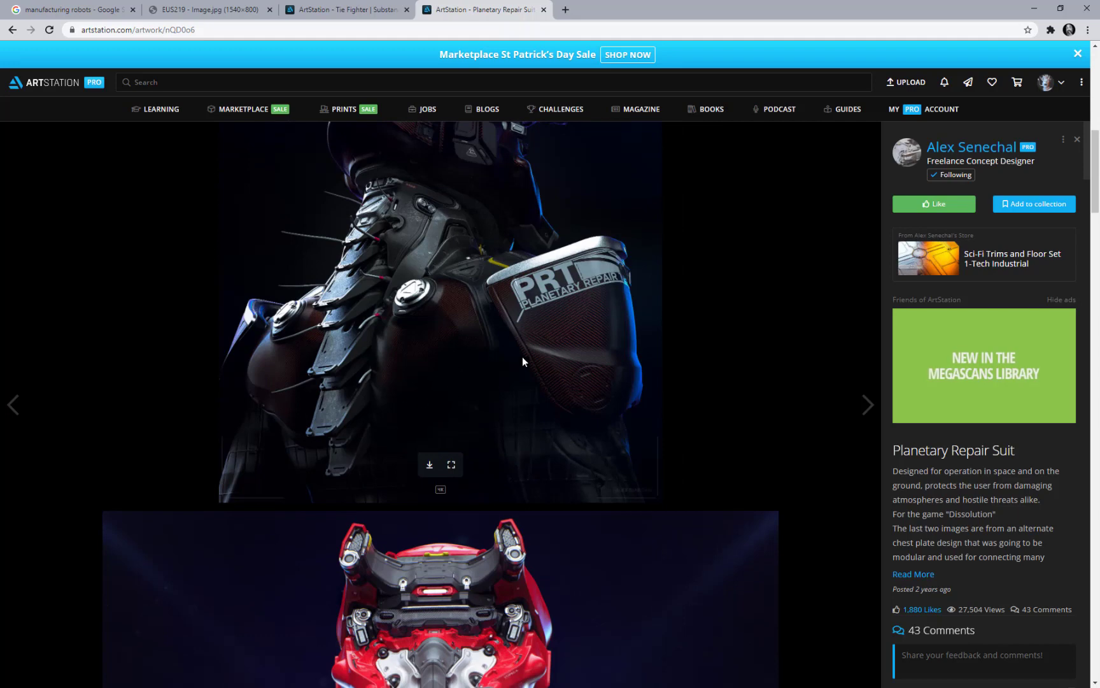
scroll(519, 382, "down", 5)
scroll(516, 449, "down", 2)
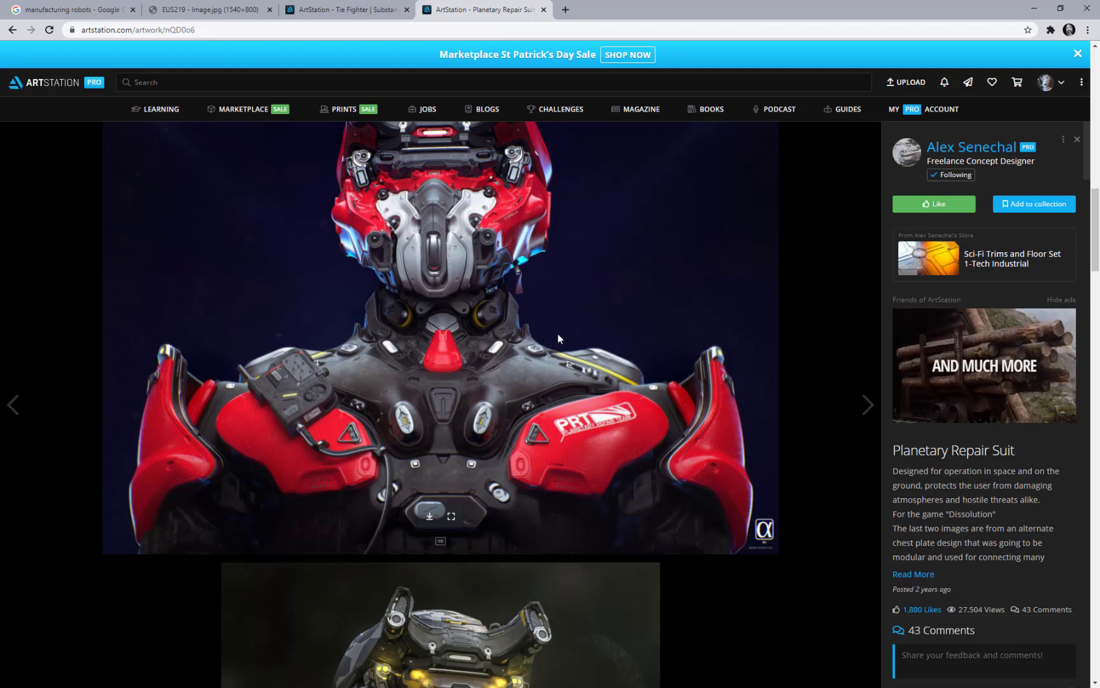
scroll(551, 409, "down", 5)
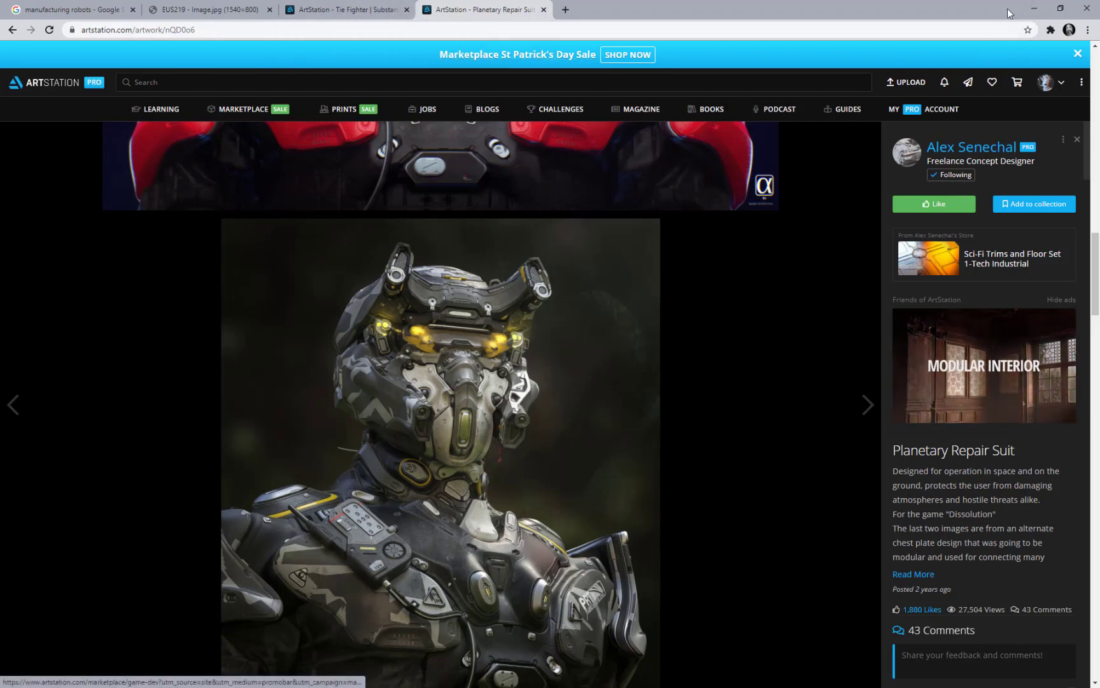
left_click(1029, 9)
middle_click_drag(536, 327, 545, 335)
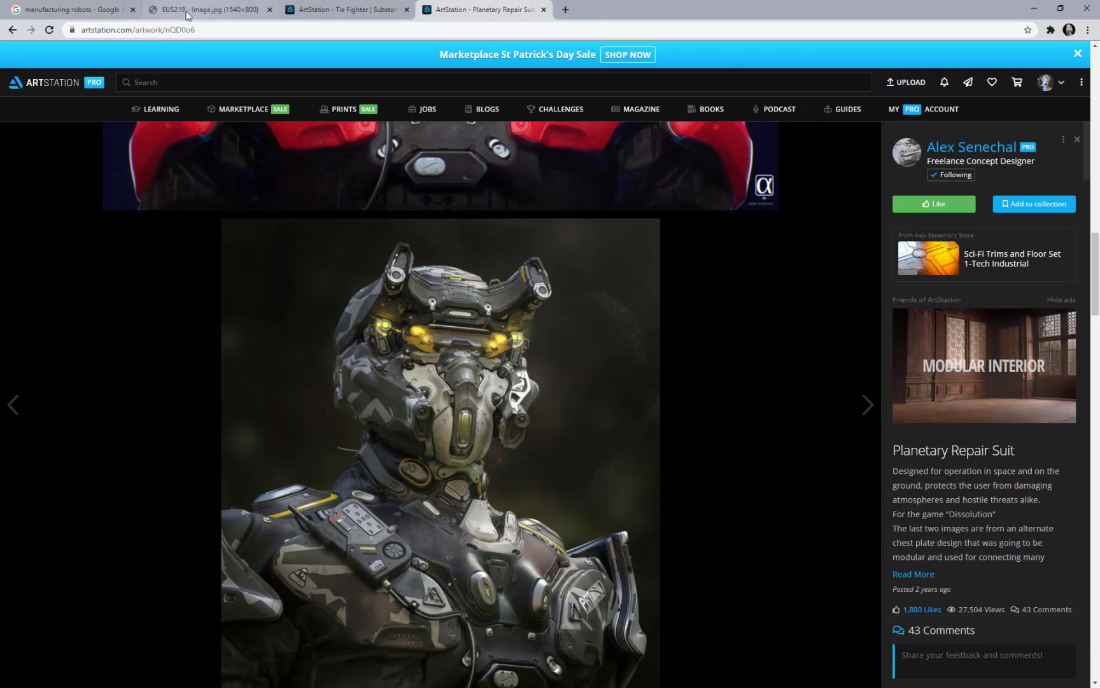
left_click(70, 10)
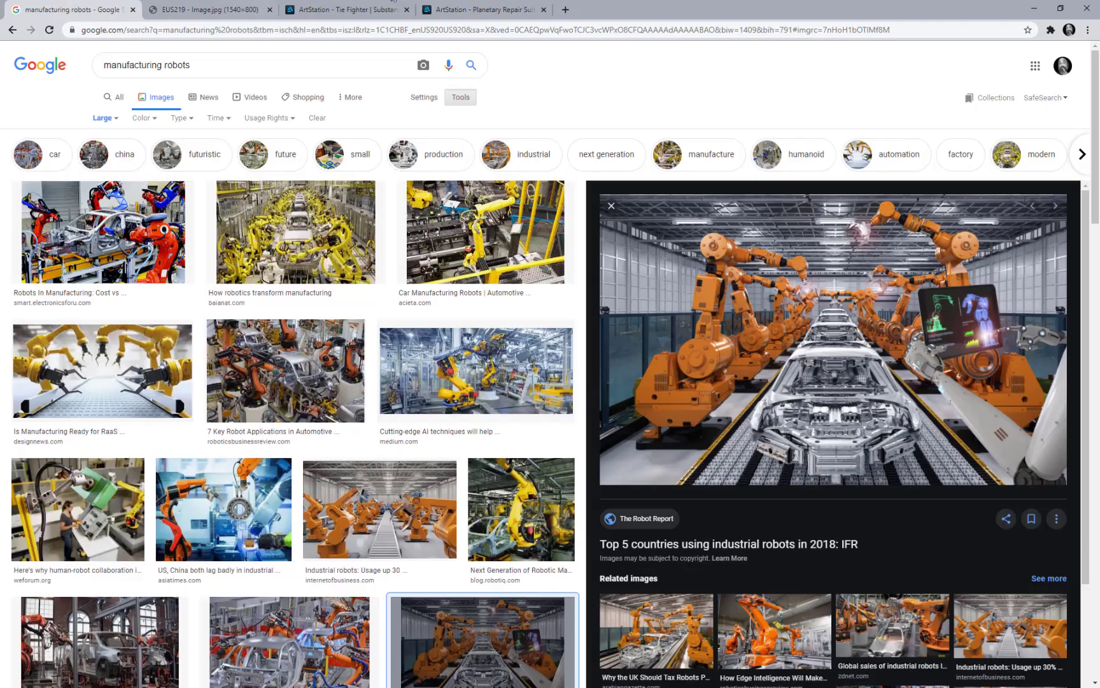
Search Google Images for "decal trim sheet" in a new browser tab
left_click(565, 9)
left_click(503, 31)
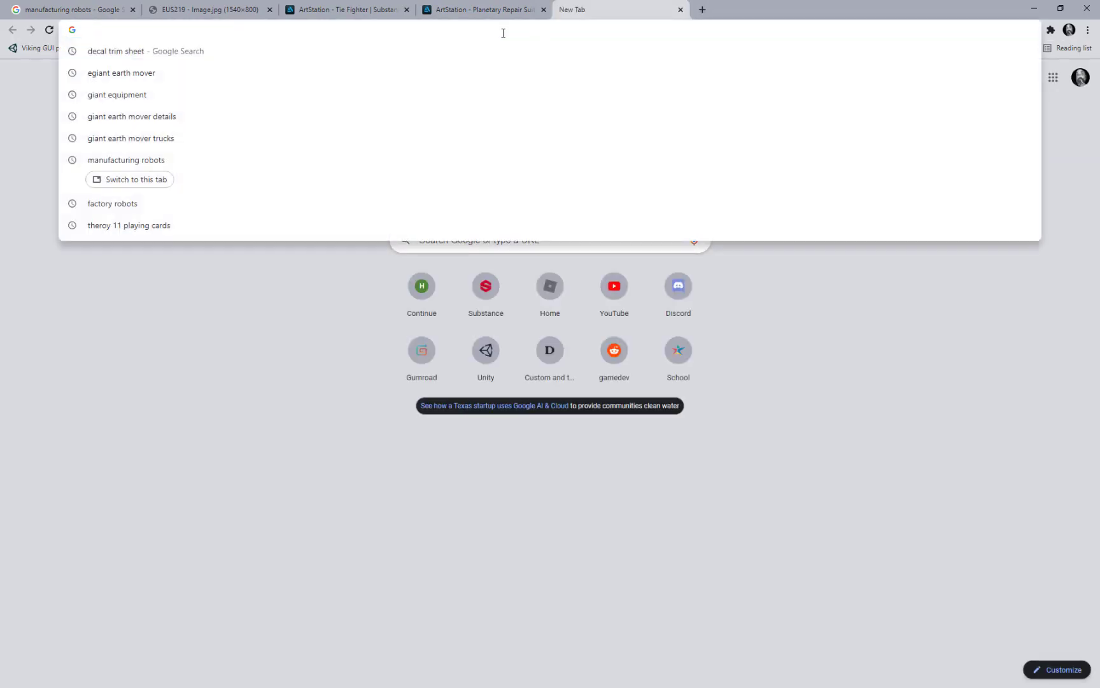
left_click(205, 53)
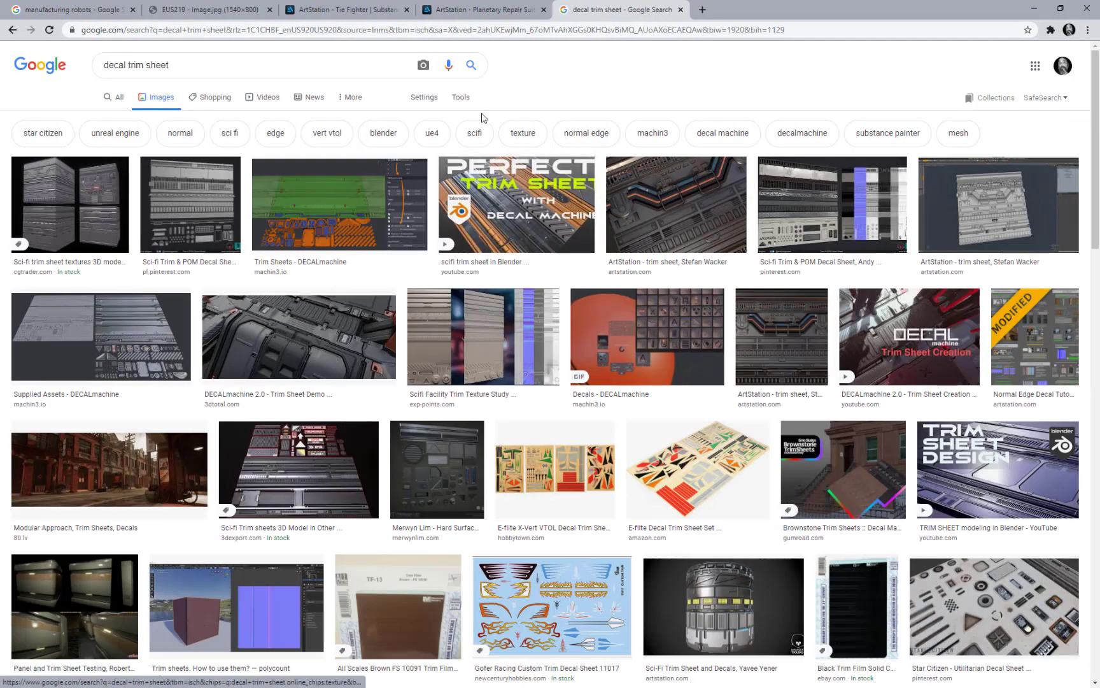
Filter the image results to Large size and preview the Star Citizen Utilitarian Decal Sheet
left_click(461, 98)
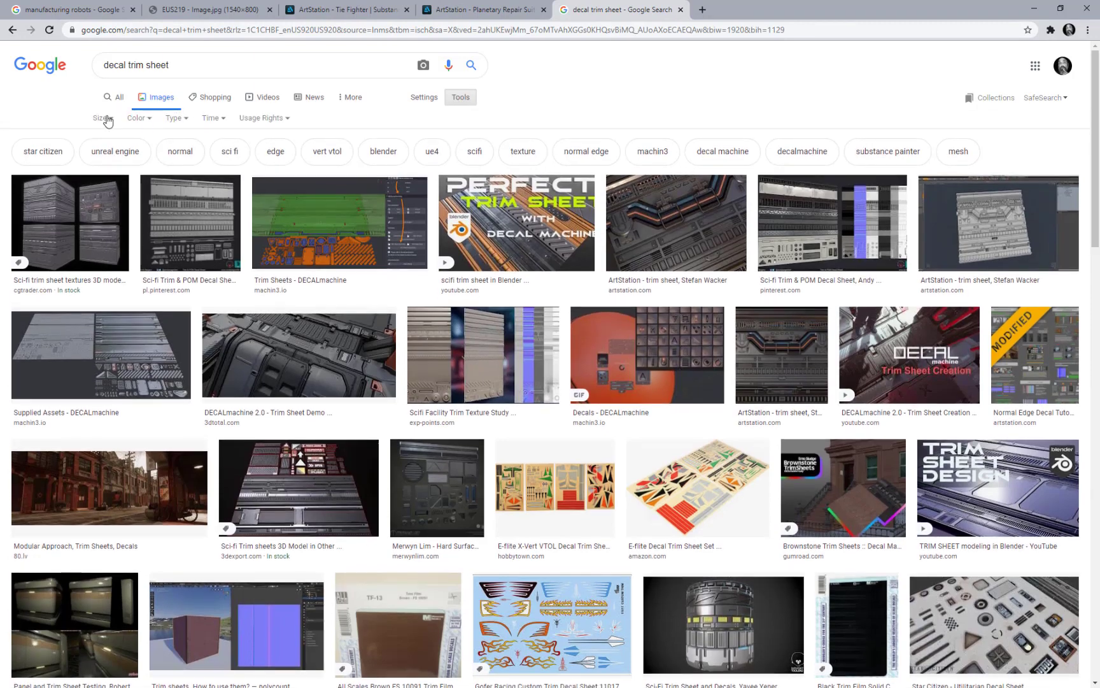
left_click(107, 120)
left_click(110, 157)
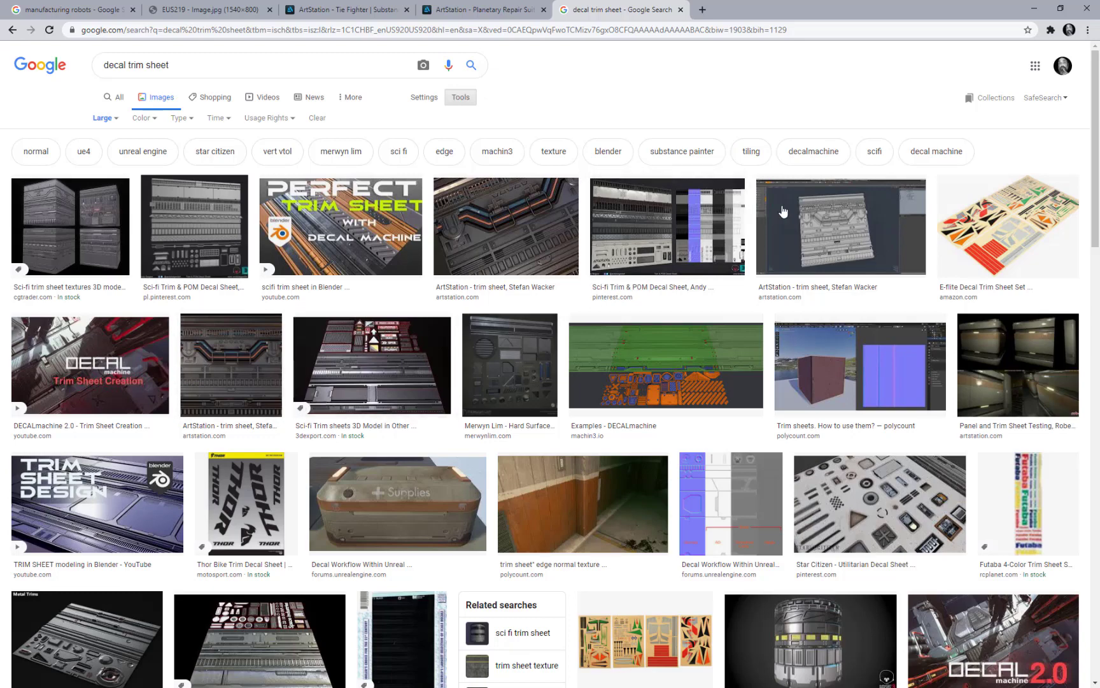
left_click(870, 518)
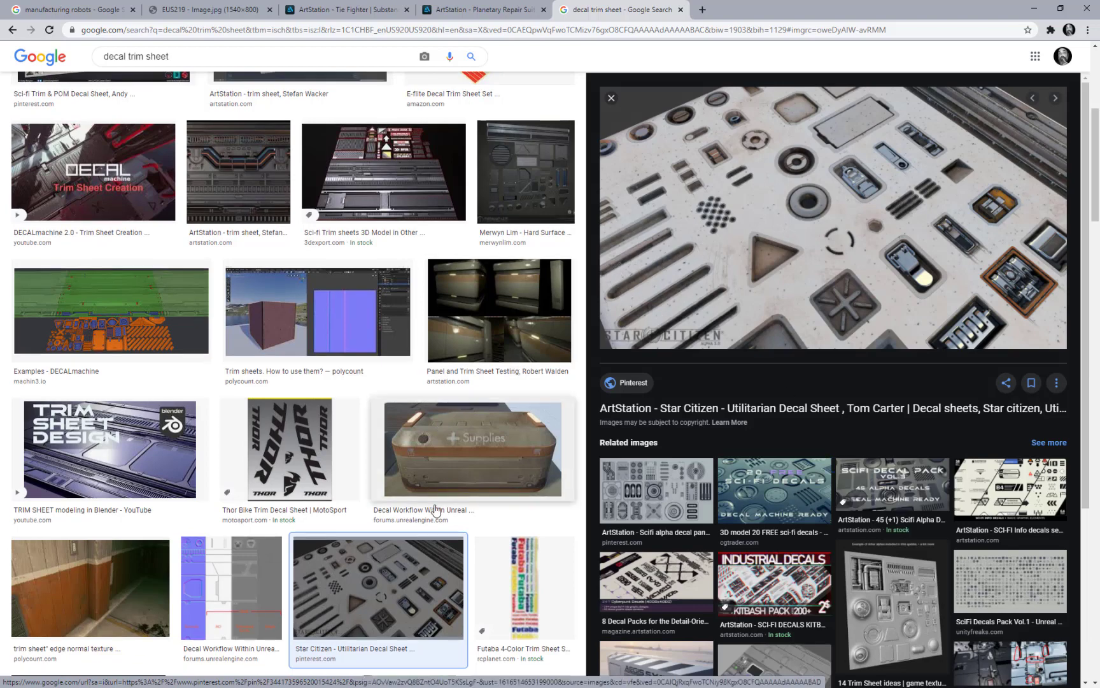
Preview the DECALmachine Examples result and open its trim sheet geometry image in a separate browser tab to examine the parts
left_click(146, 360)
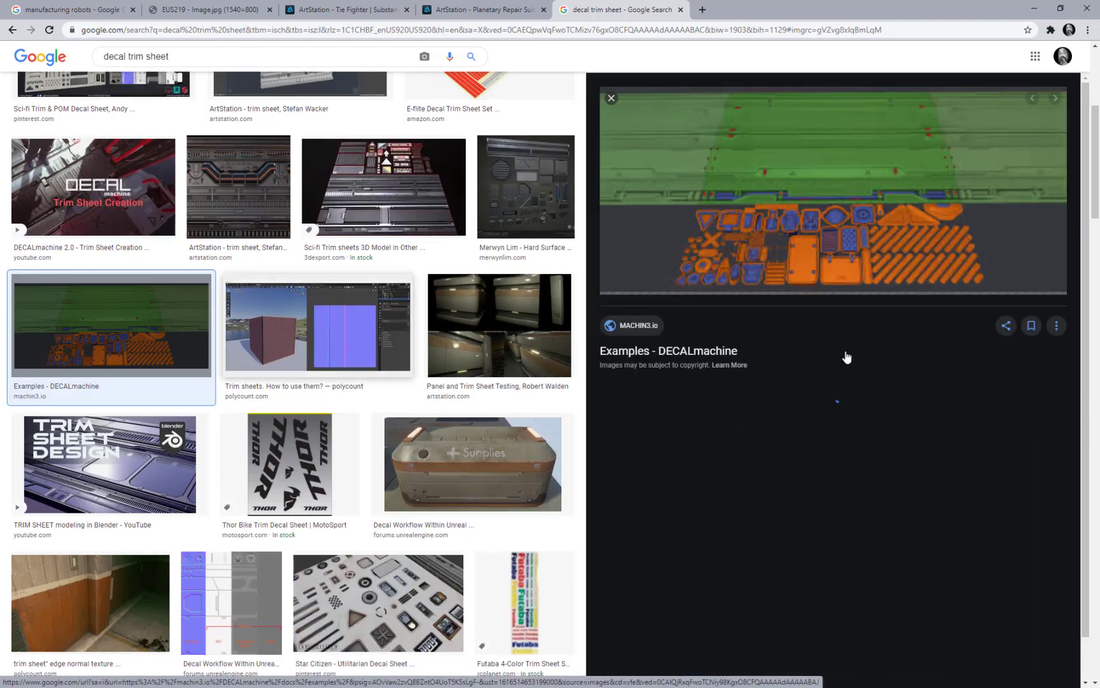
left_click(710, 241)
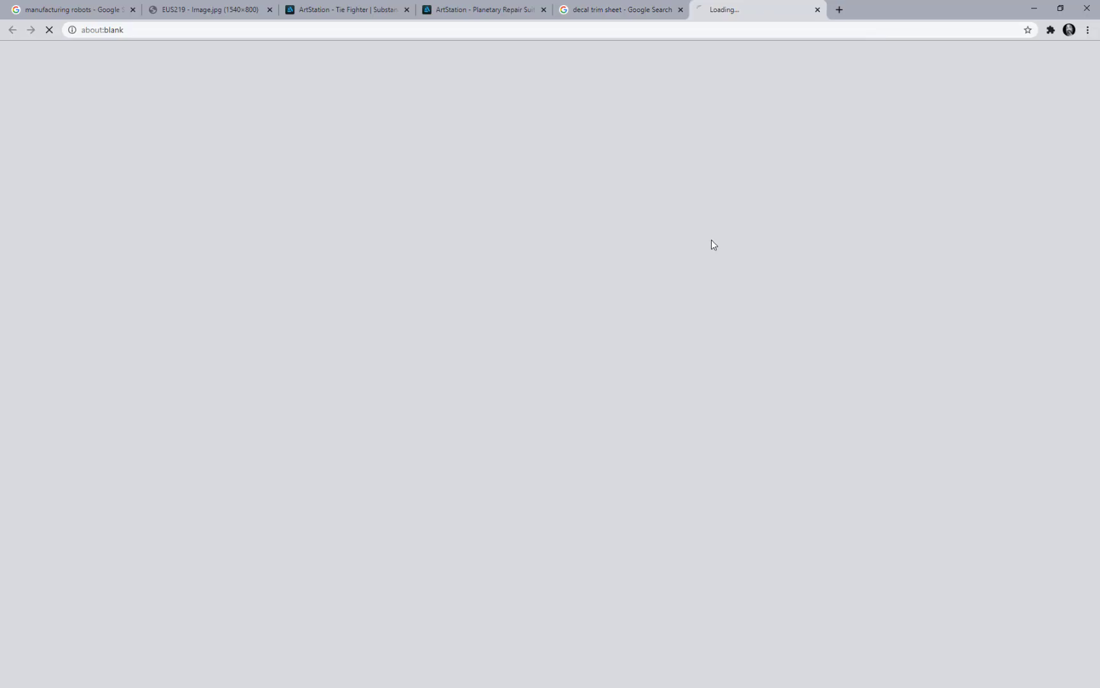
left_click(818, 9)
right_click(896, 258)
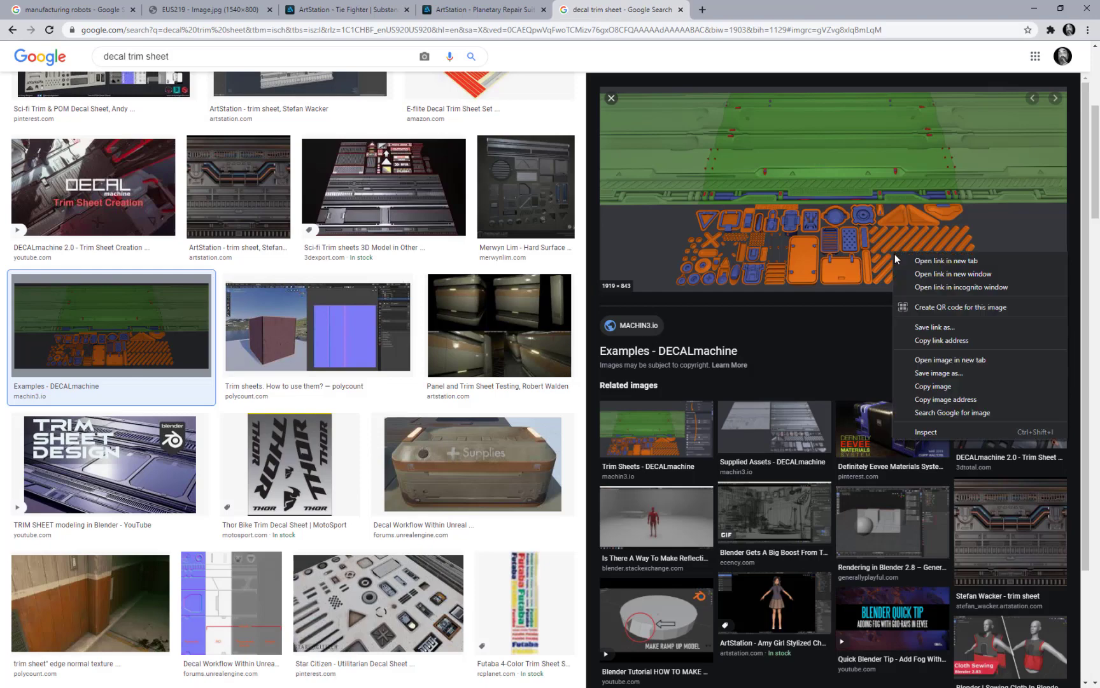
left_click(963, 361)
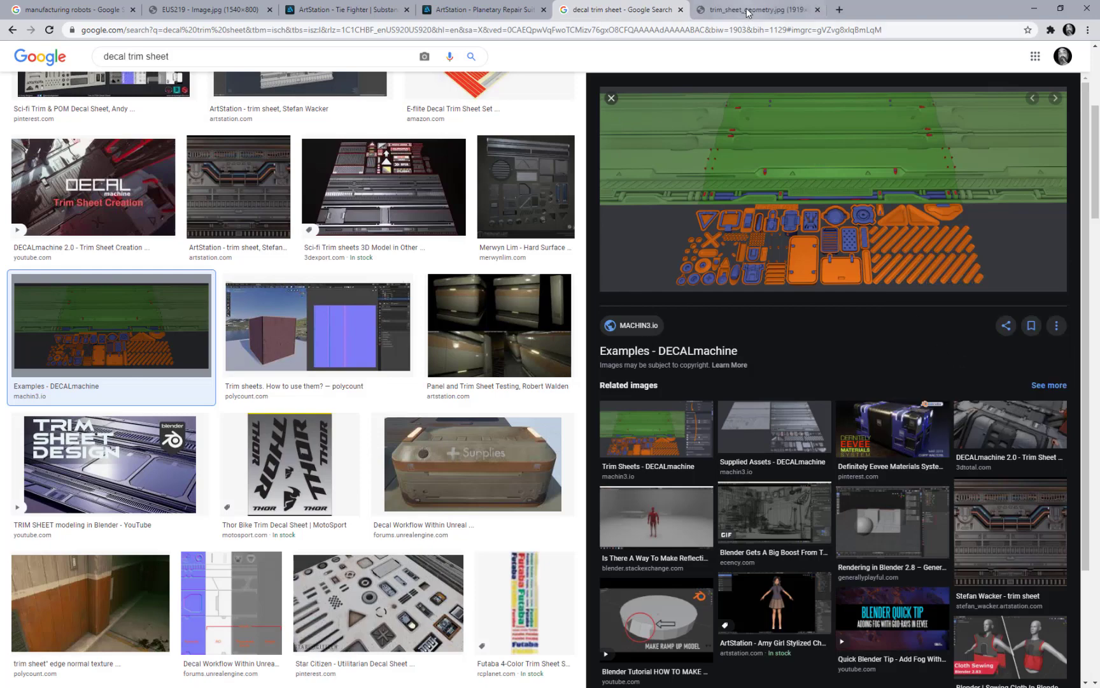
left_click(748, 9)
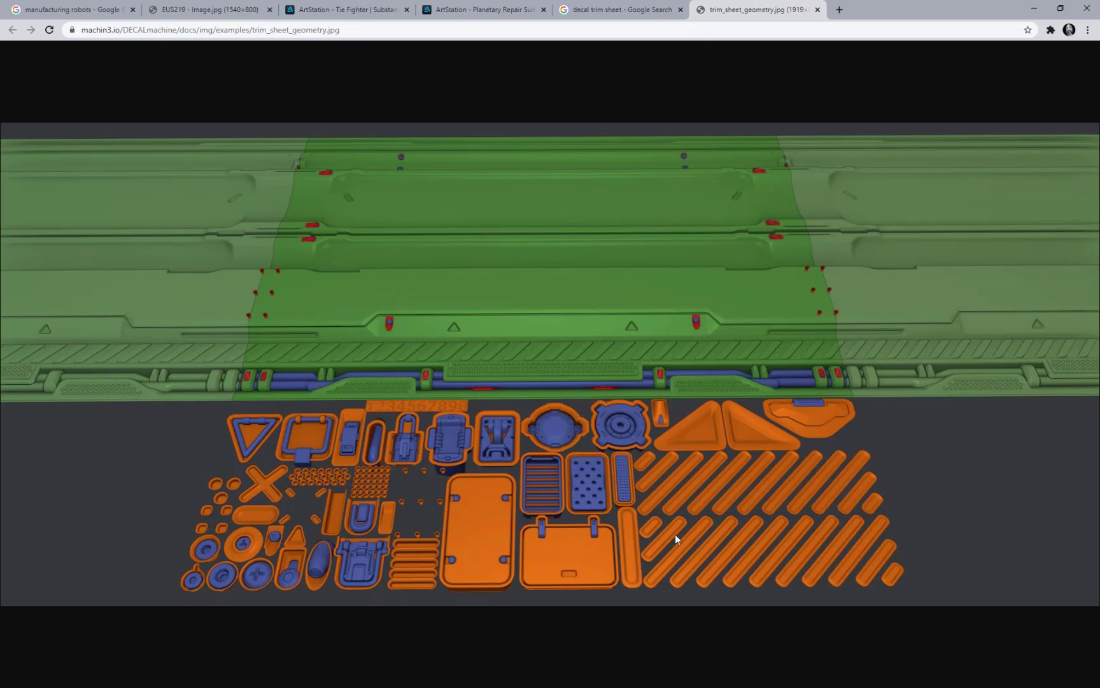
Switch to 3ds Max and create a plane about 104 cm long and 135 cm wide in the Top viewport
left_click(1032, 11)
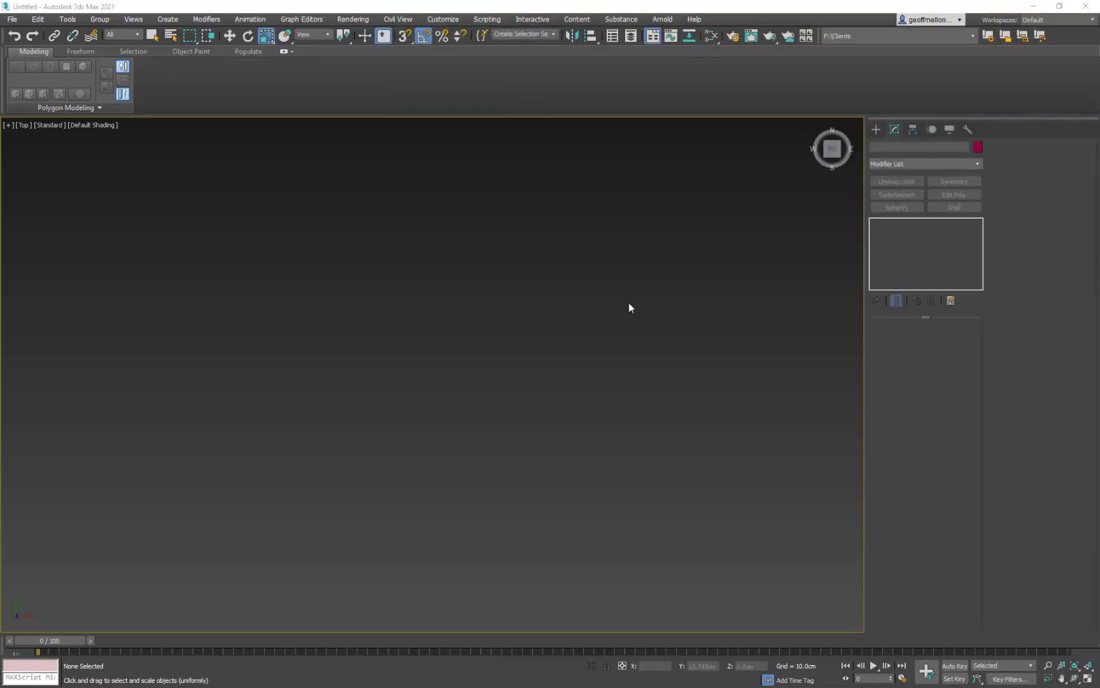
left_click(876, 130)
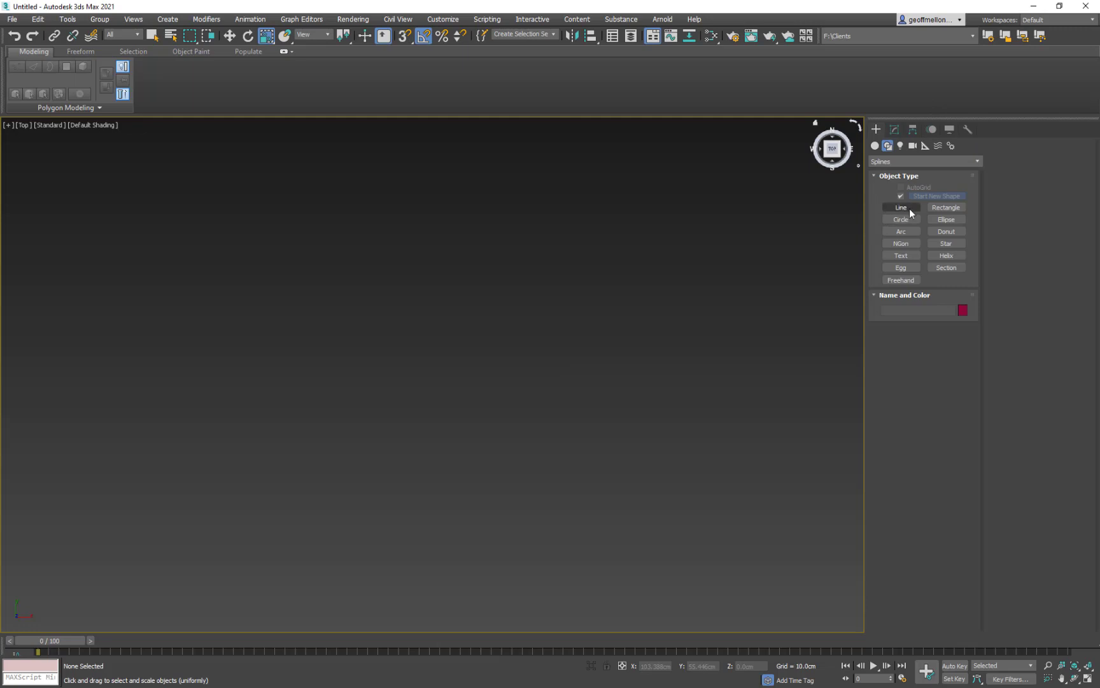
left_click(875, 146)
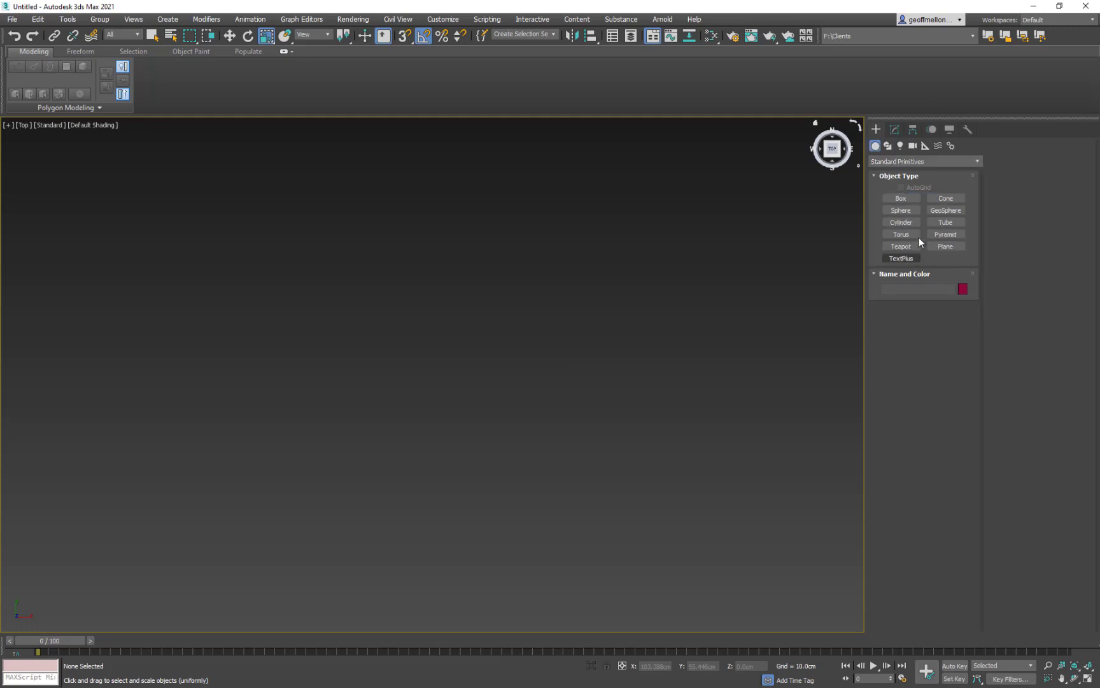
left_click(936, 248)
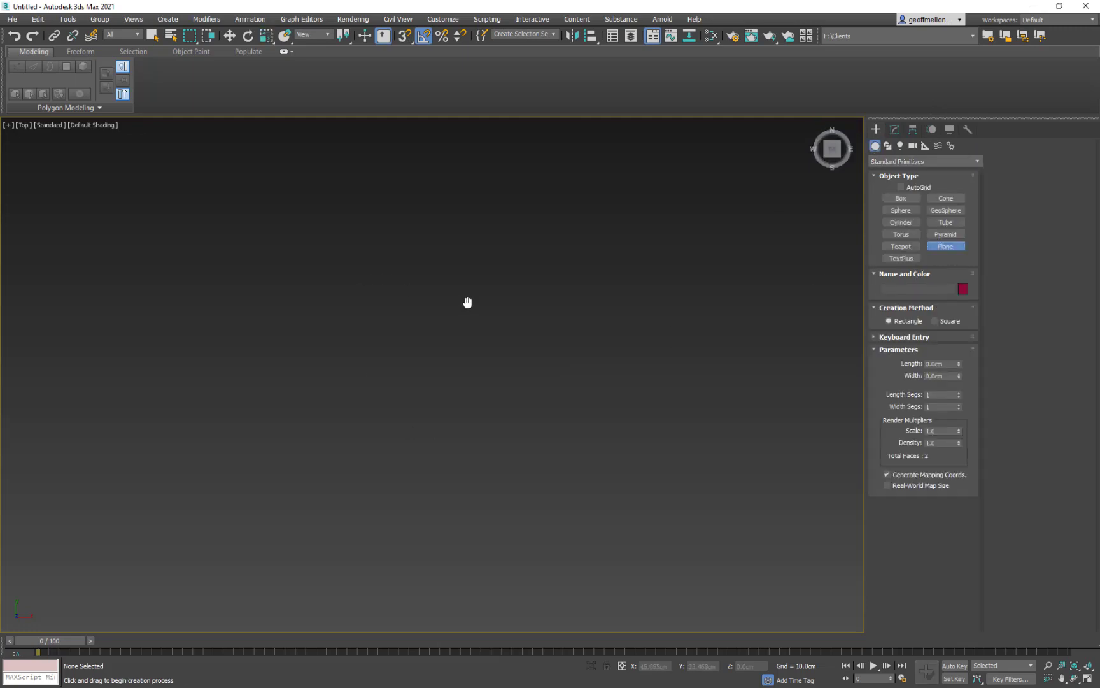
left_click_drag(193, 172, 799, 634)
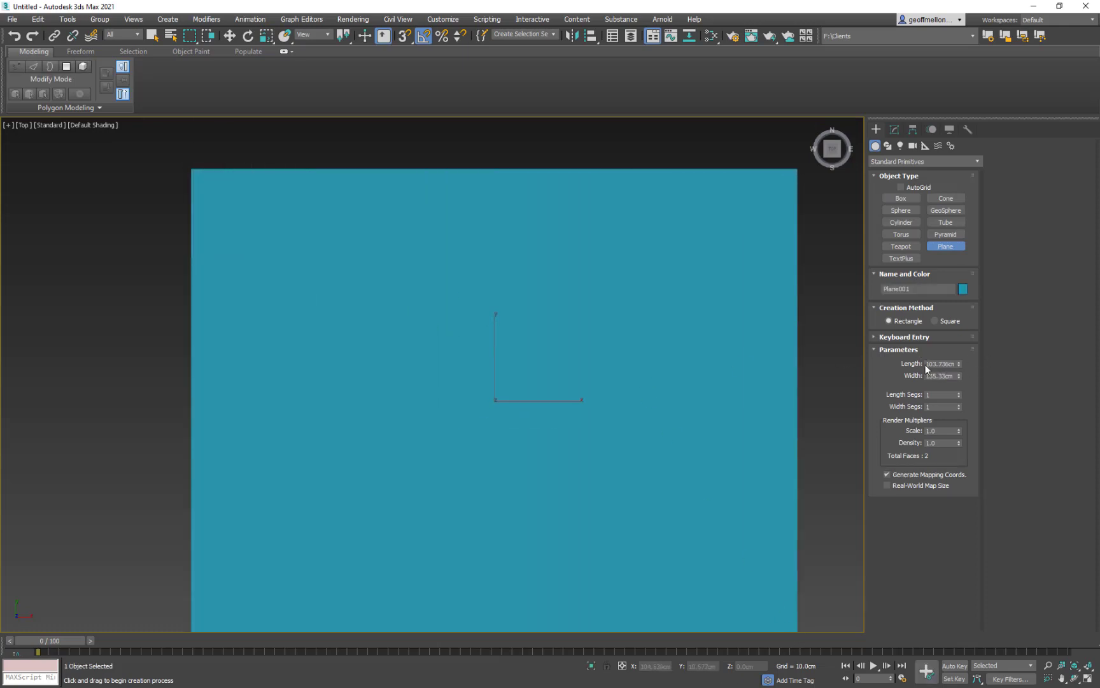
Set both the length and width of the plane to 1000 cm
left_click_drag(929, 365, 1006, 369)
key("BackSpace")
key("Tab")
type("1000")
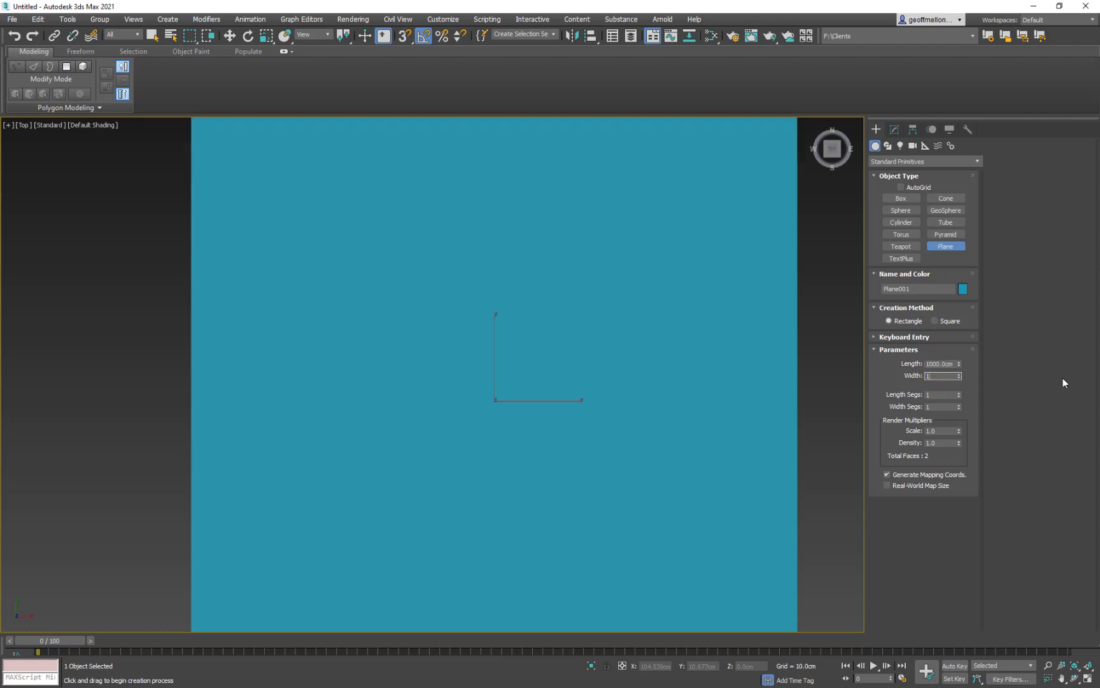
key("Return")
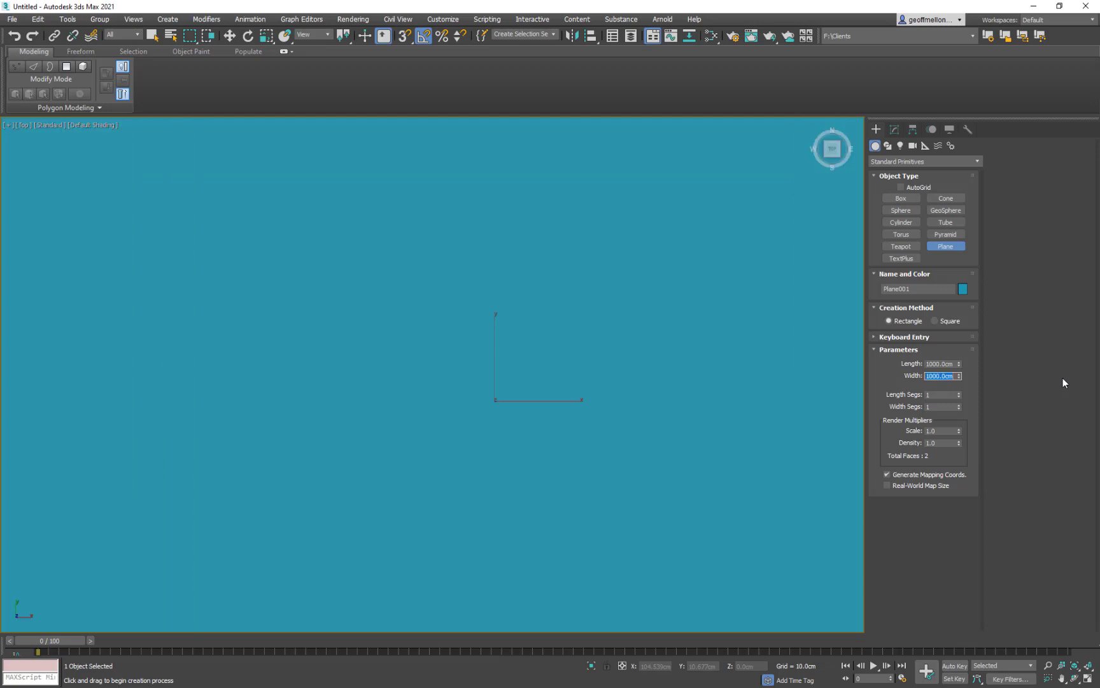
scroll(560, 378, "down", 8)
scroll(604, 431, "up", 3)
middle_click_drag(541, 408, 546, 337)
Change the plane's object color to the grey custom color
left_click(963, 290)
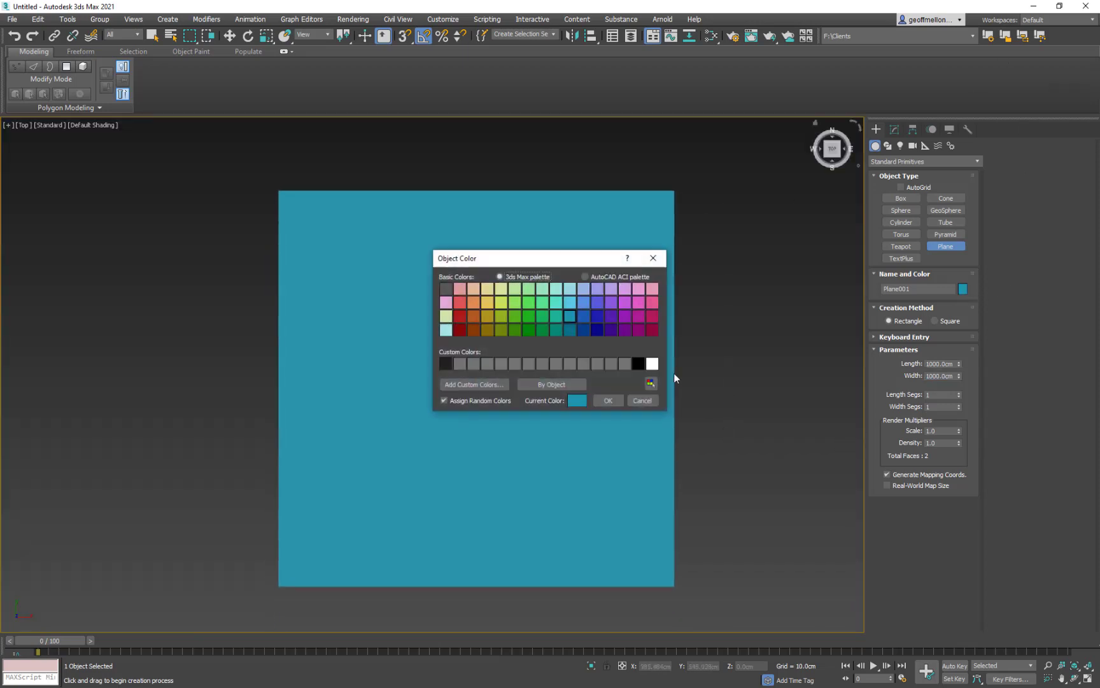
left_click(527, 363)
left_click(606, 401)
middle_click_drag(528, 306, 473, 310)
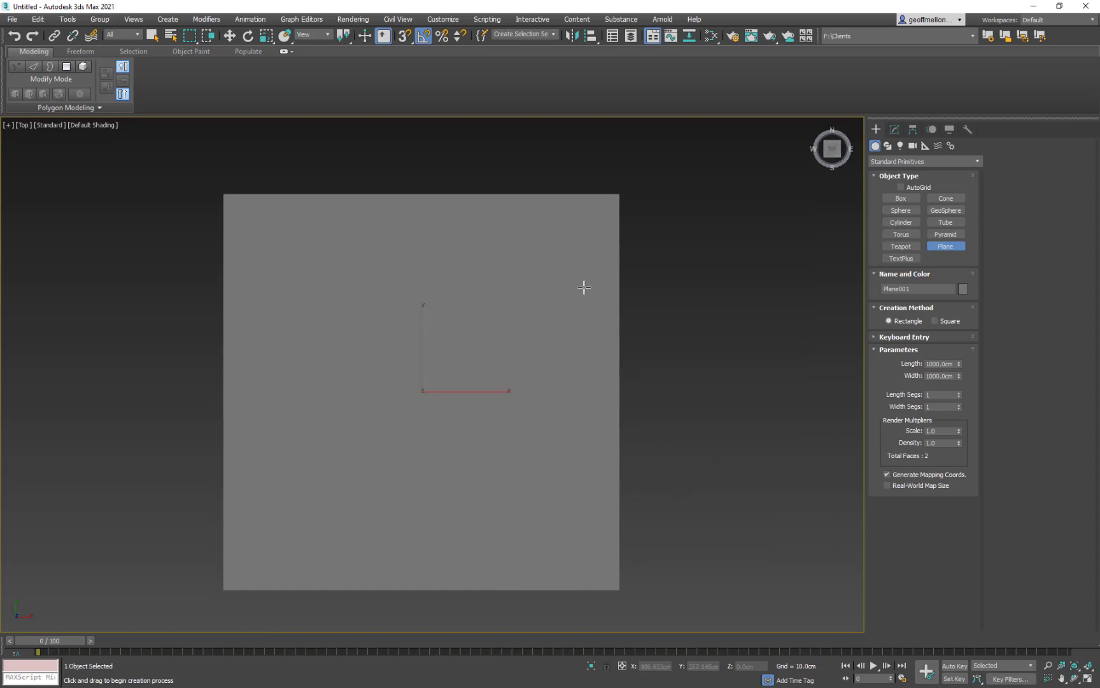
Turn off Show Frozen in Gray in the plane's object properties and freeze the plane
key("r")
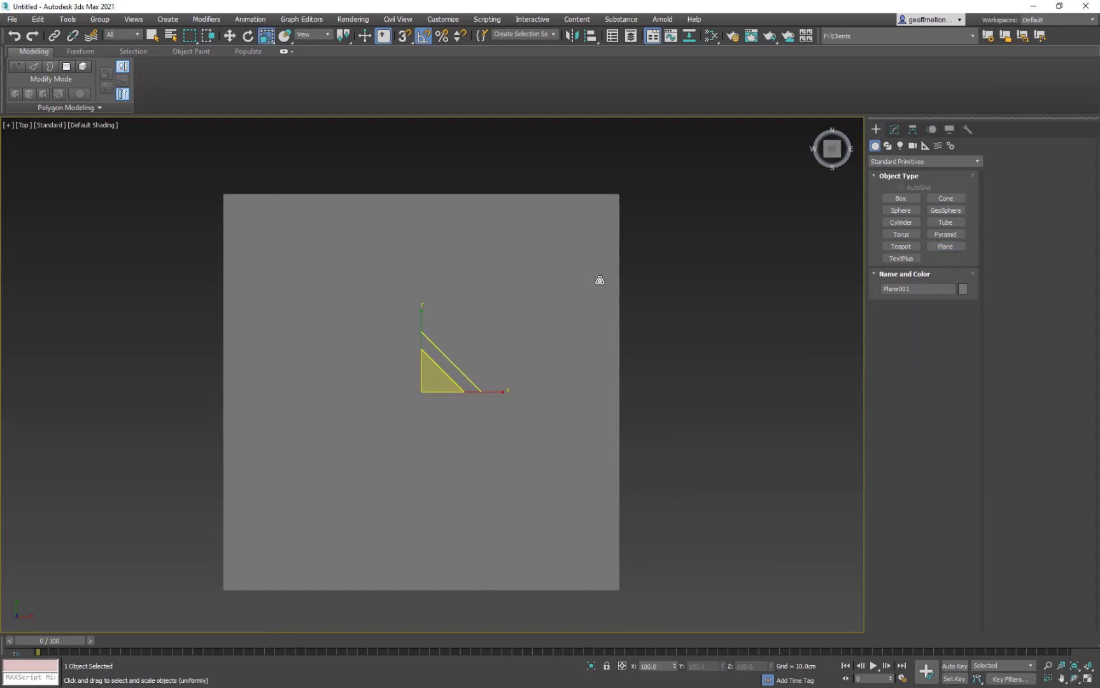
right_click(606, 306)
left_click(608, 391)
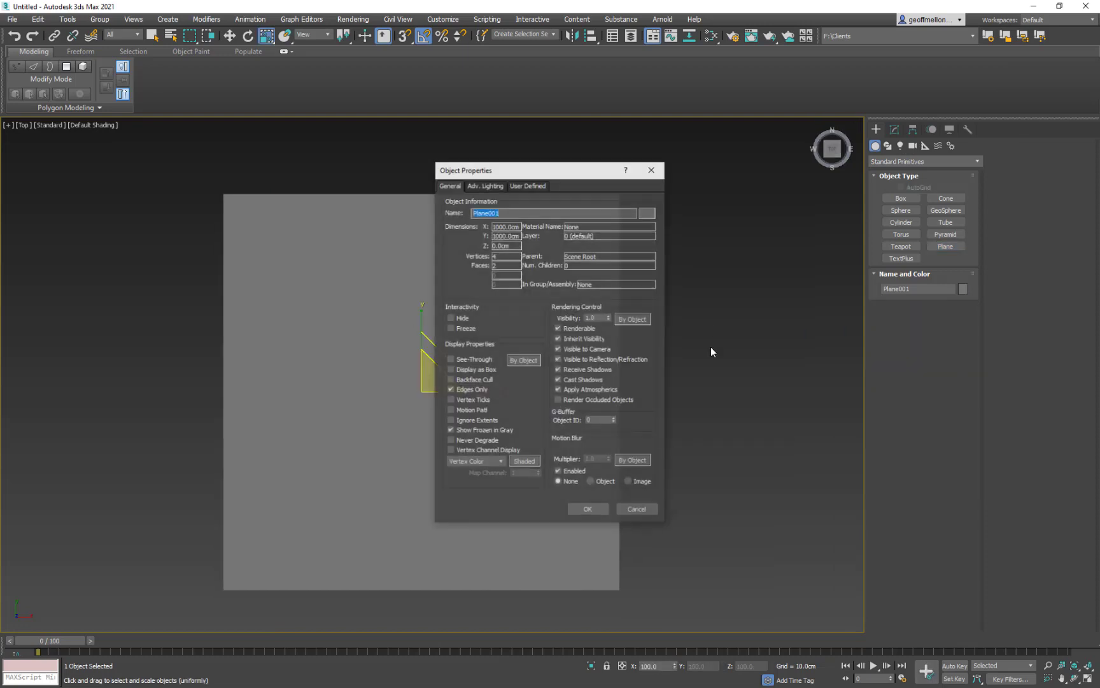
left_click(450, 430)
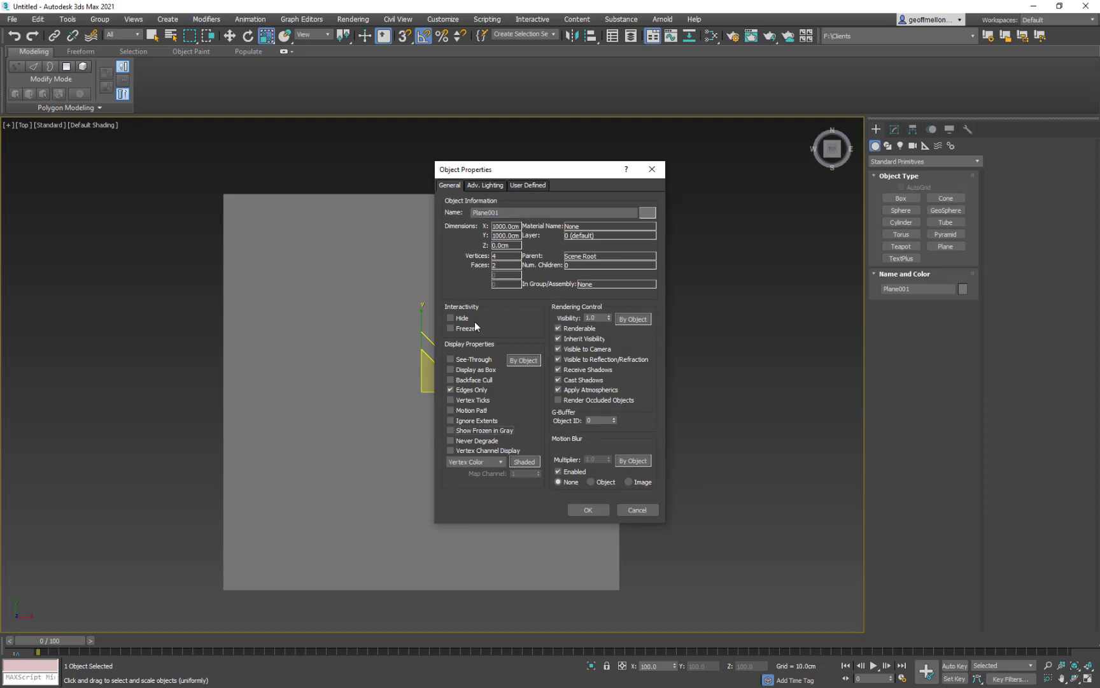
left_click(589, 510)
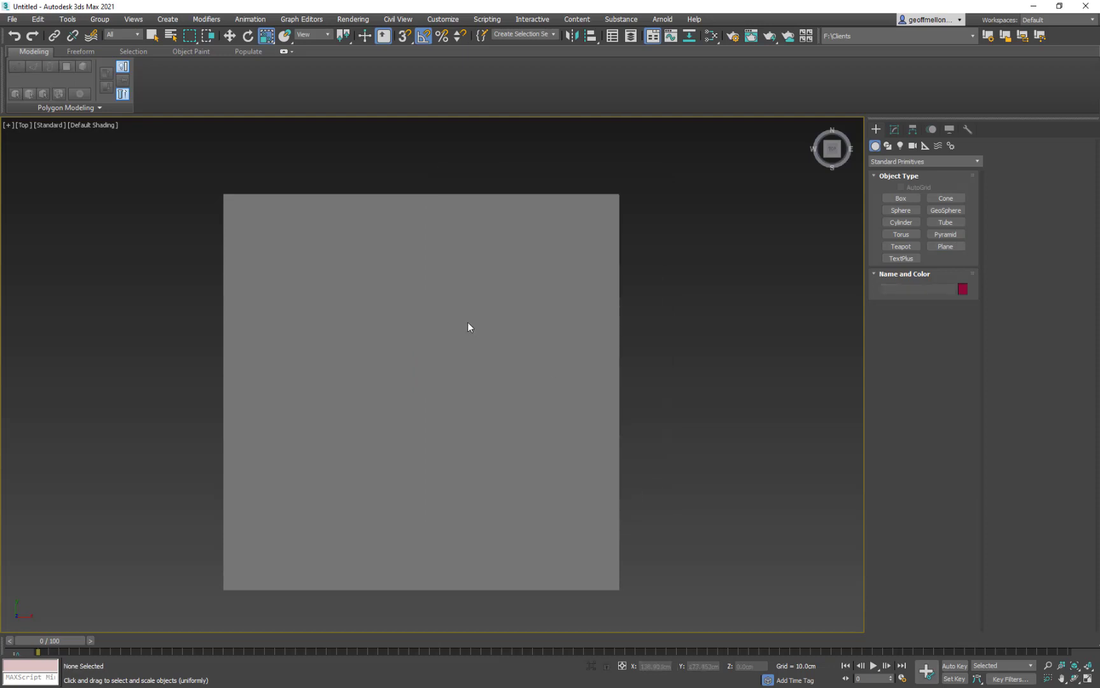
right_click(469, 323)
middle_click_drag(326, 297, 302, 313)
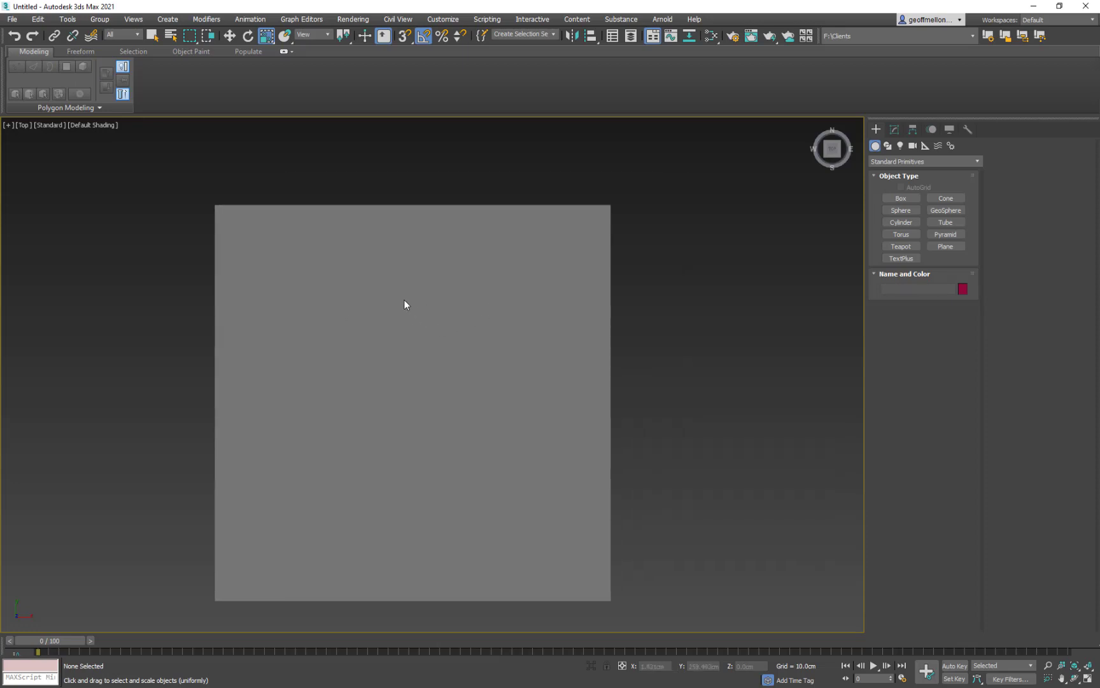
middle_click_drag(405, 302, 422, 295)
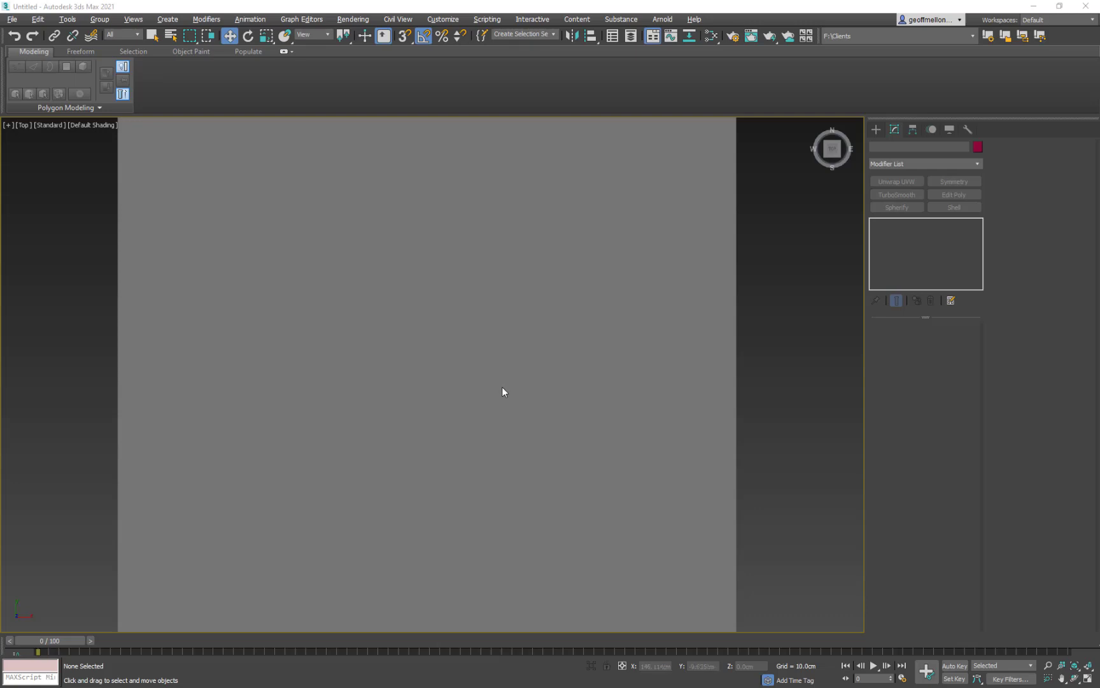
Unhide all objects and inspect the rounded slot on the plane from an angled view and the Top view
scroll(502, 387, "up", 1)
middle_click_drag(502, 387, 539, 398)
scroll(533, 385, "down", 2)
scroll(545, 445, "up", 1)
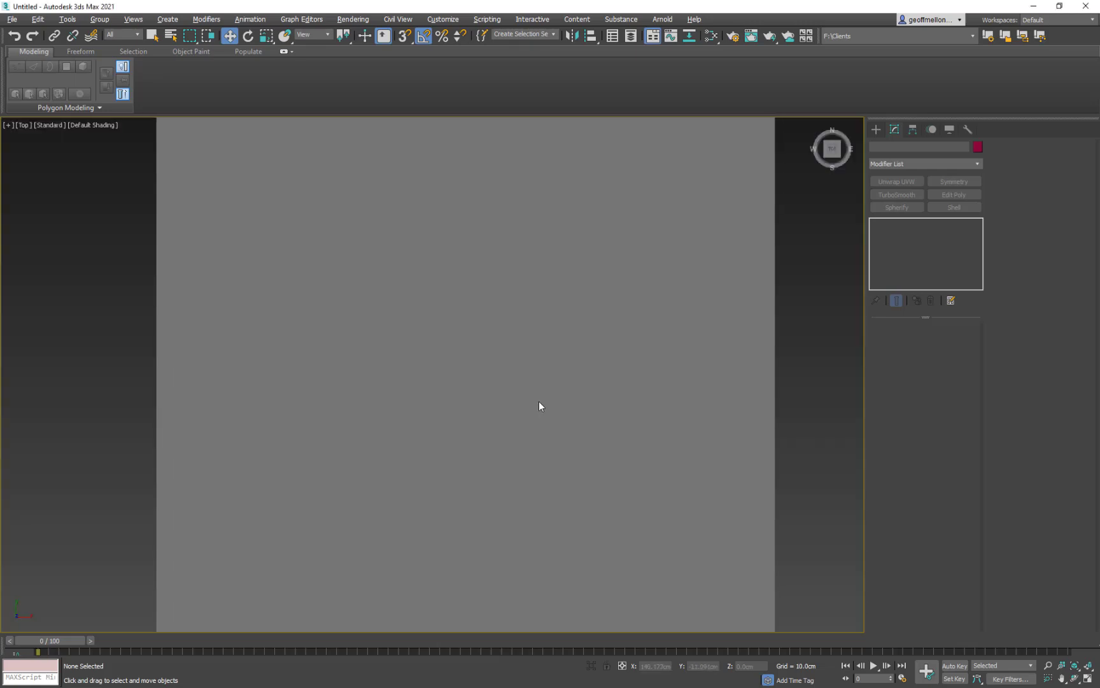
right_click(585, 328)
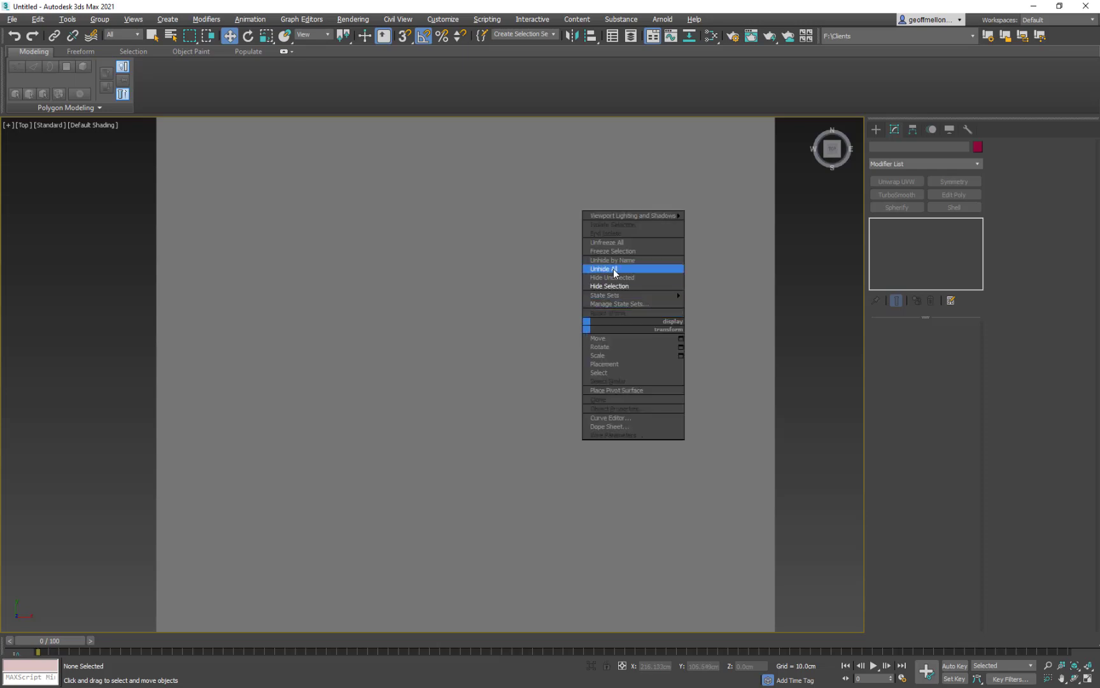
left_click(613, 269)
middle_click_drag(393, 344, 408, 352)
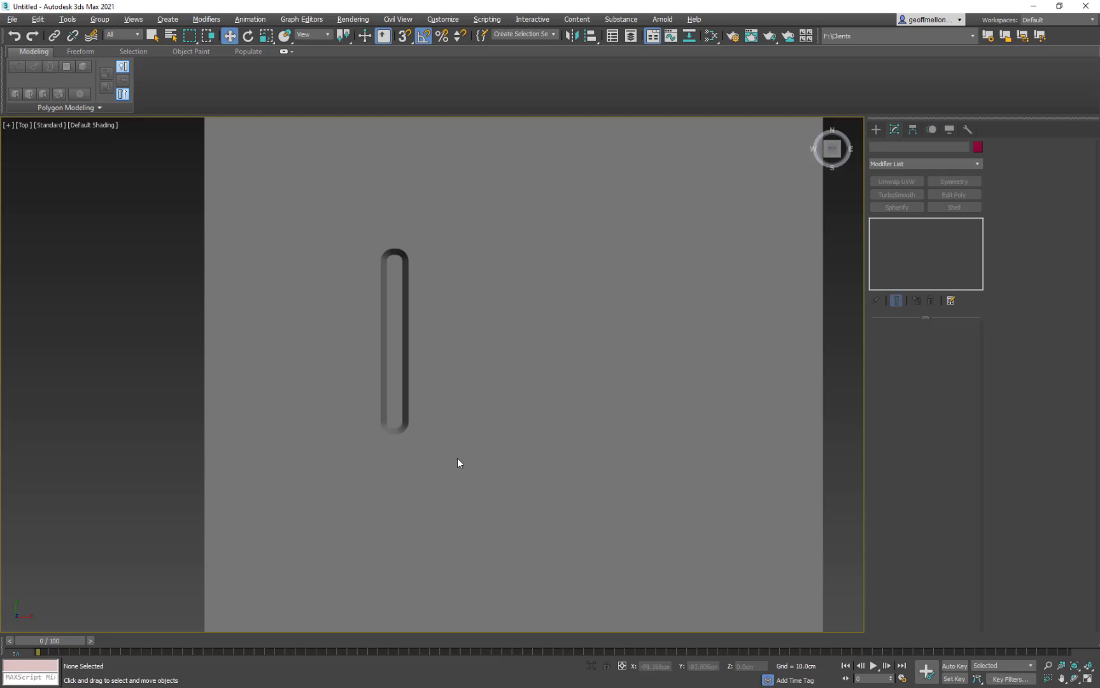
mouse_move(518, 469)
middle_mouse_down("alt")
mouse_move(497, 391)
mouse_move(421, 378)
mouse_move(510, 371)
mouse_move(526, 482)
mouse_move(523, 472)
middle_mouse_up("alt")
key("t")
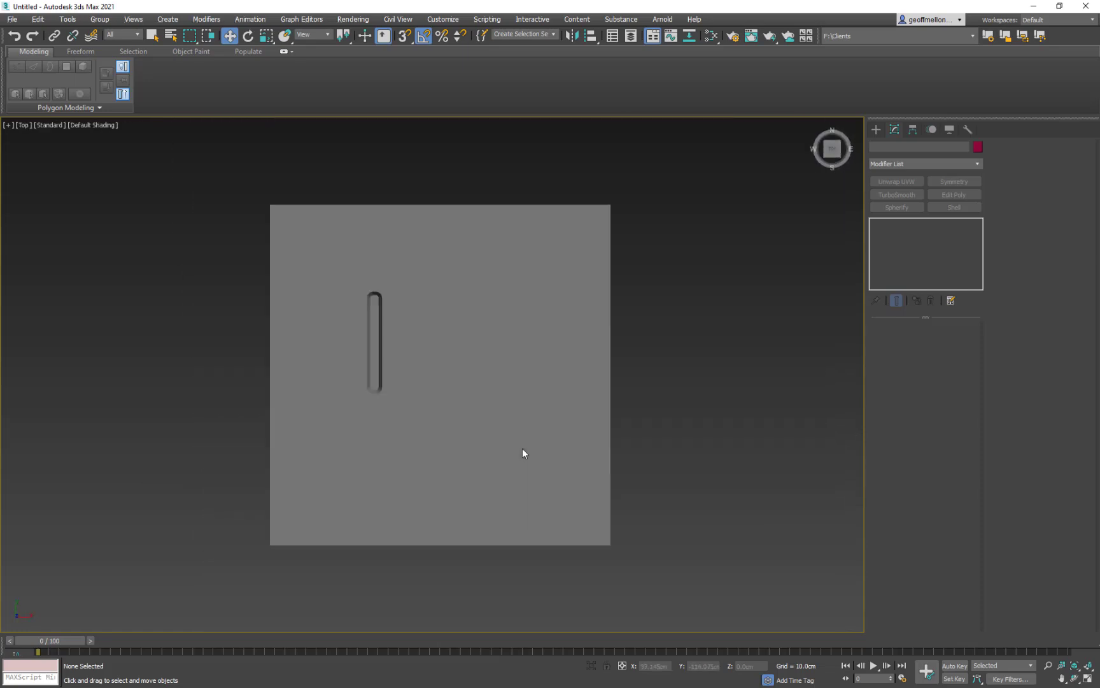
key("z")
middle_click_drag(417, 415, 481, 444)
scroll(490, 452, "up", 3)
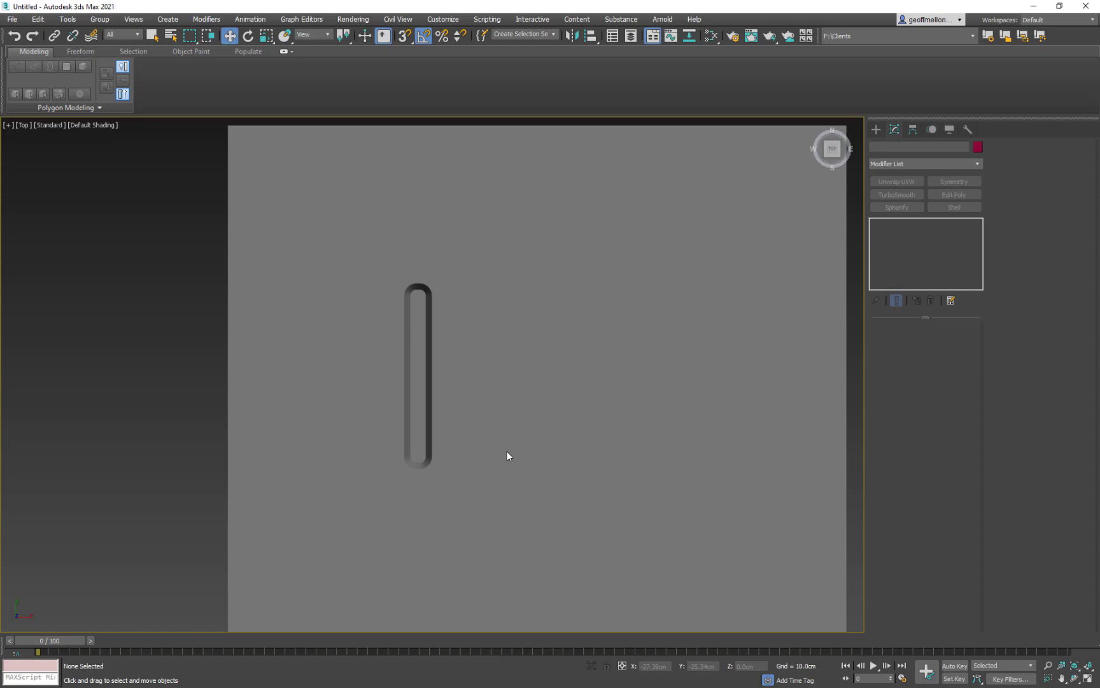
Select the rounded slot, review its modifier stack, and delete the slot
left_click(404, 365)
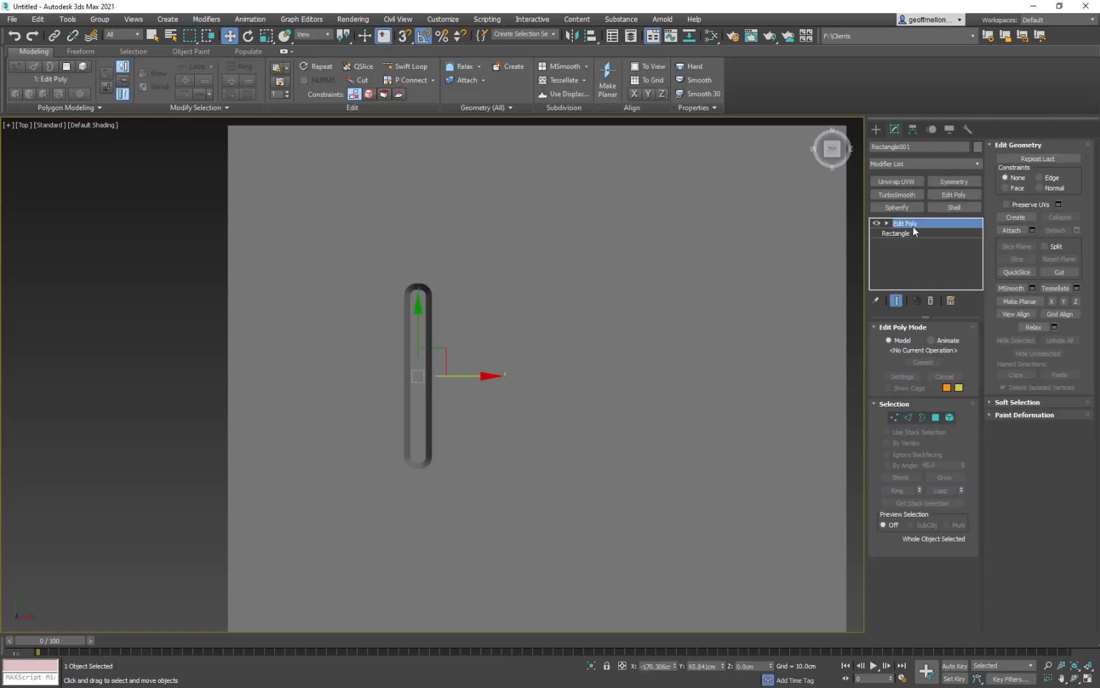
middle_click_drag(648, 348, 555, 320)
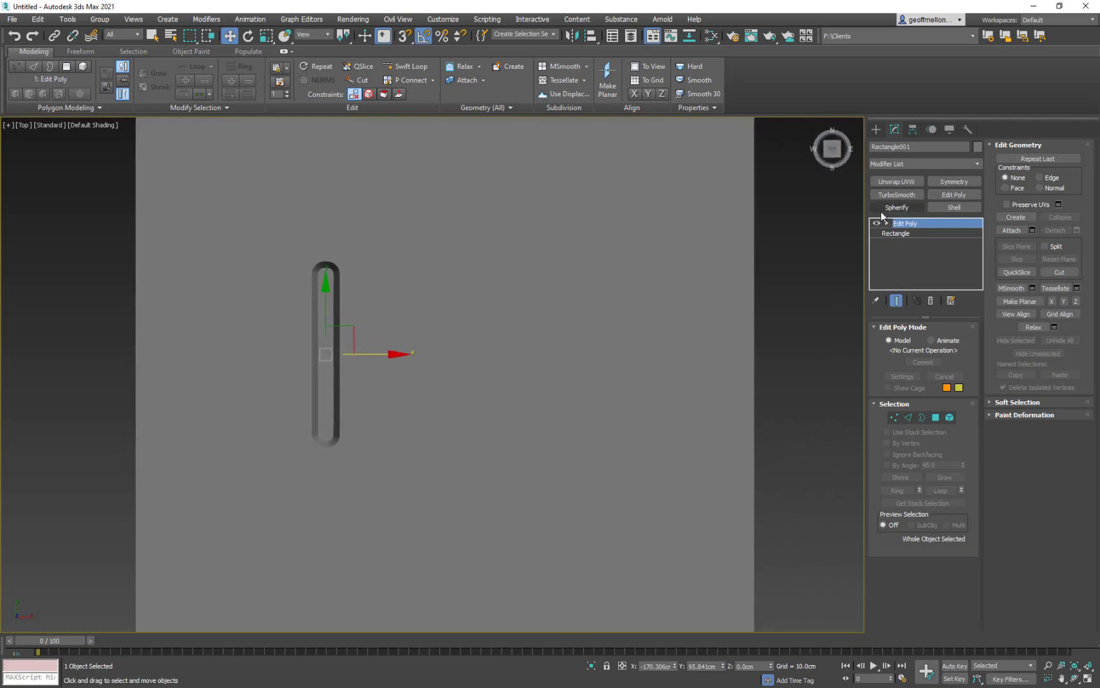
middle_click_drag(468, 311, 478, 304)
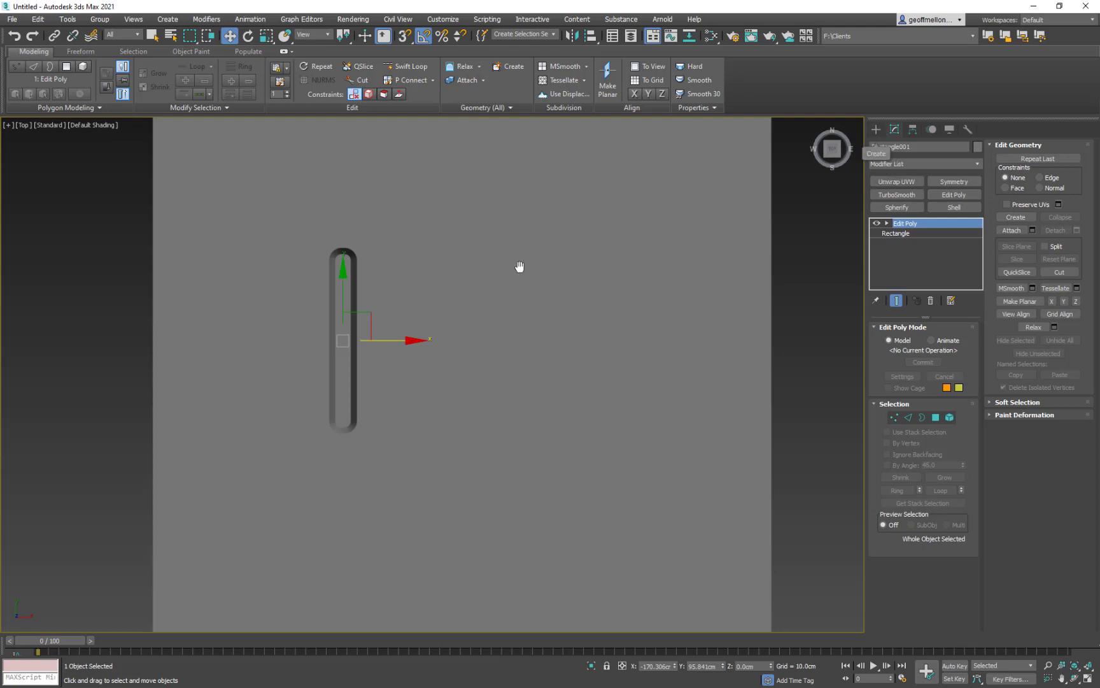
middle_click_drag(518, 266, 514, 254)
mouse_move(390, 300)
middle_mouse_down()
mouse_move(405, 246)
mouse_move(401, 280)
middle_mouse_up()
key("Delete")
Draw a tall rectangle spline about 250 cm long and 44 cm wide over the plane
left_click(876, 129)
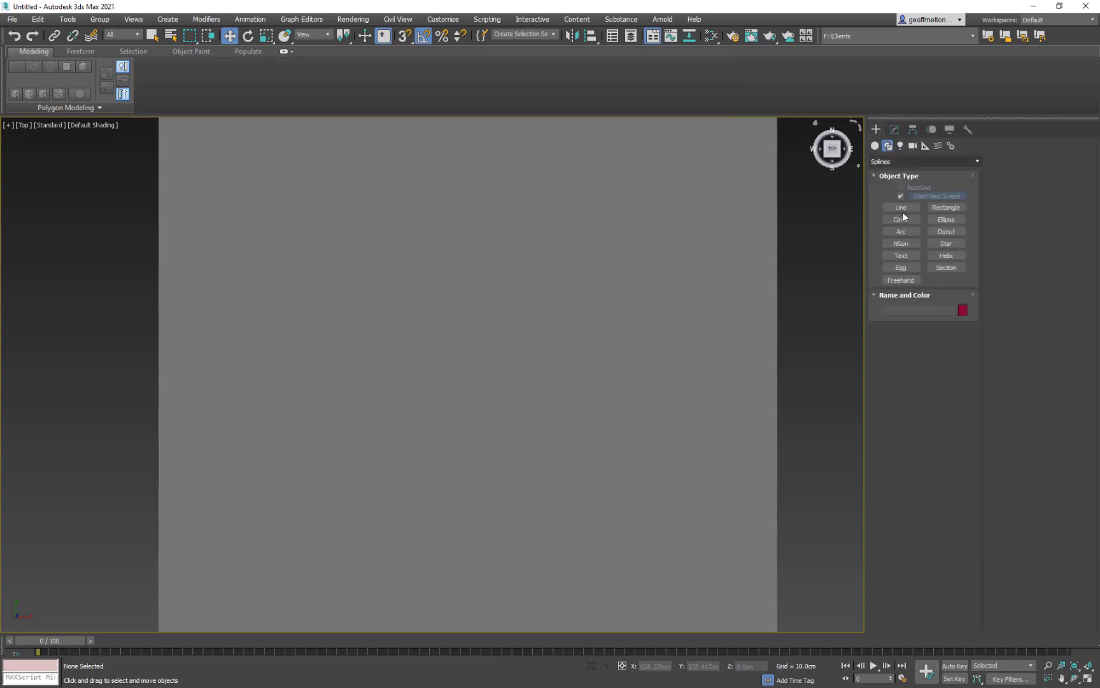
left_click(948, 209)
middle_click_drag(410, 278, 388, 265)
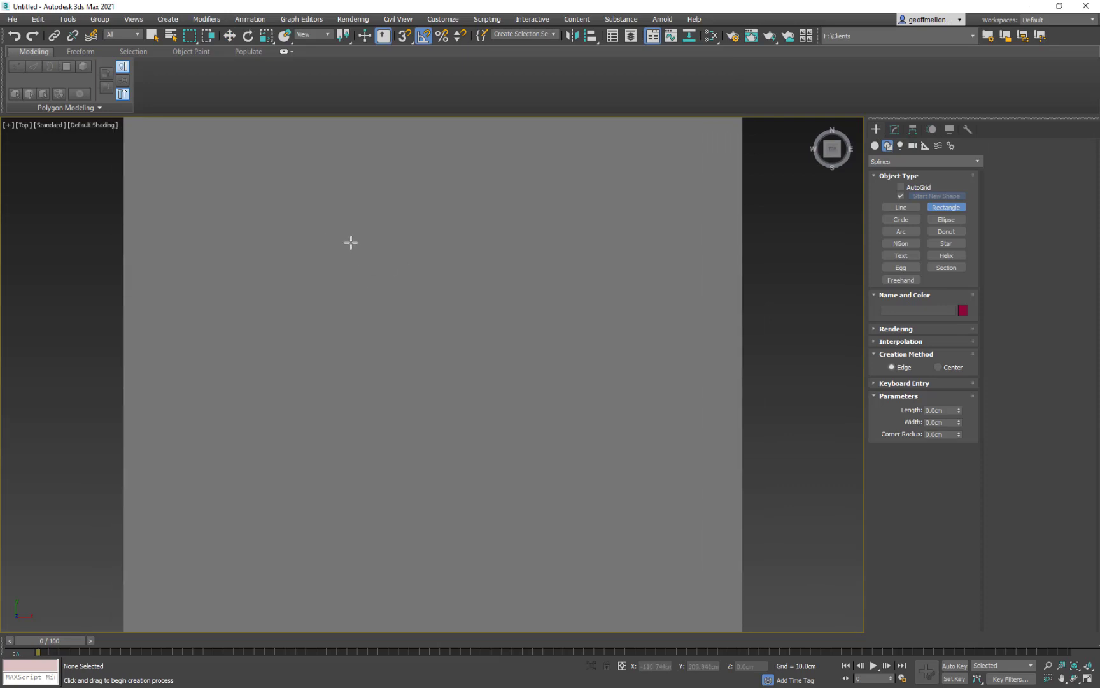
left_click_drag(351, 243, 378, 397)
key("w")
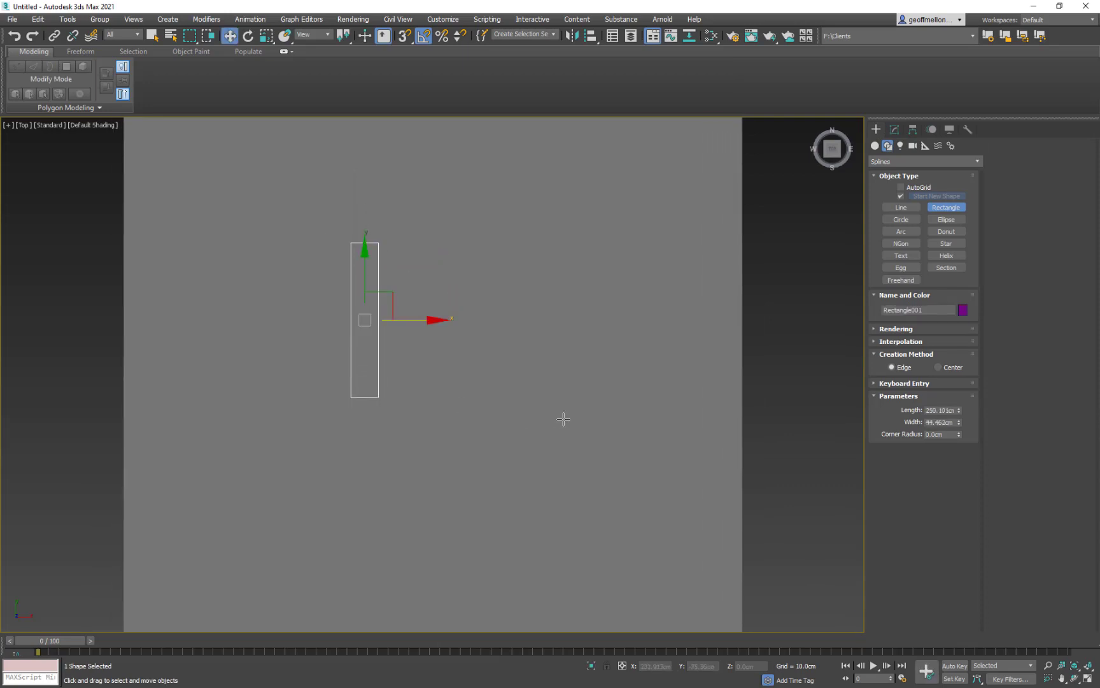
middle_click_drag(523, 346, 547, 392)
left_click(549, 393)
Unfreeze all objects and lower the plane beneath the rectangle to about -26 cm in Z
right_click(560, 395)
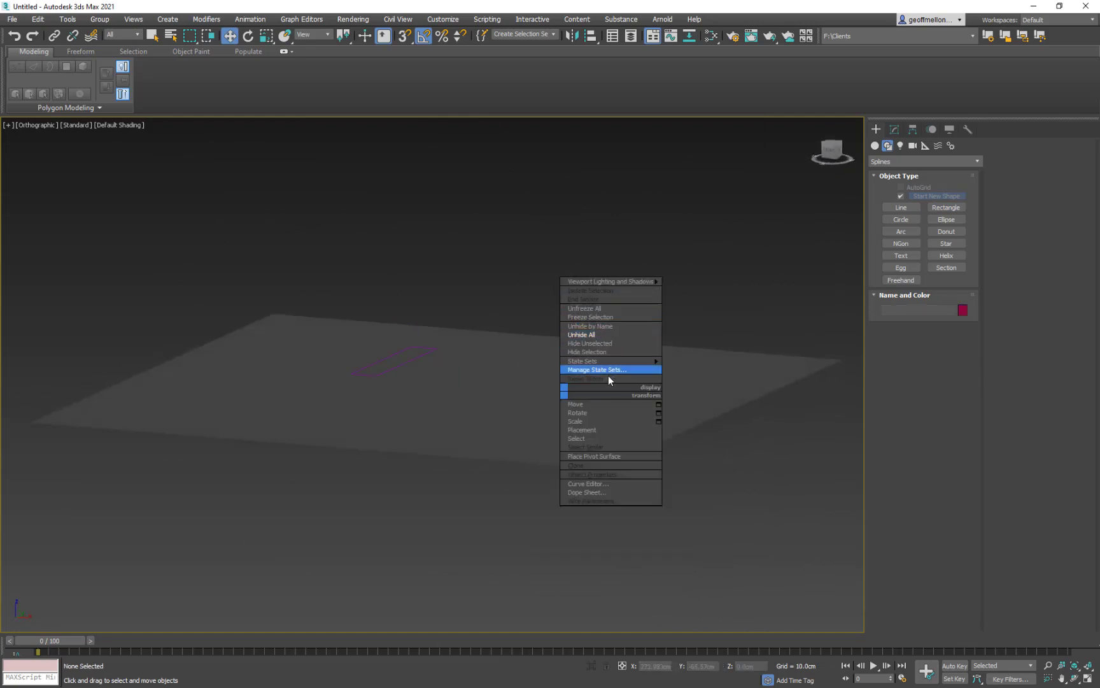
left_click(593, 309)
left_click(462, 383)
middle_click_drag(518, 331, 505, 442, "alt")
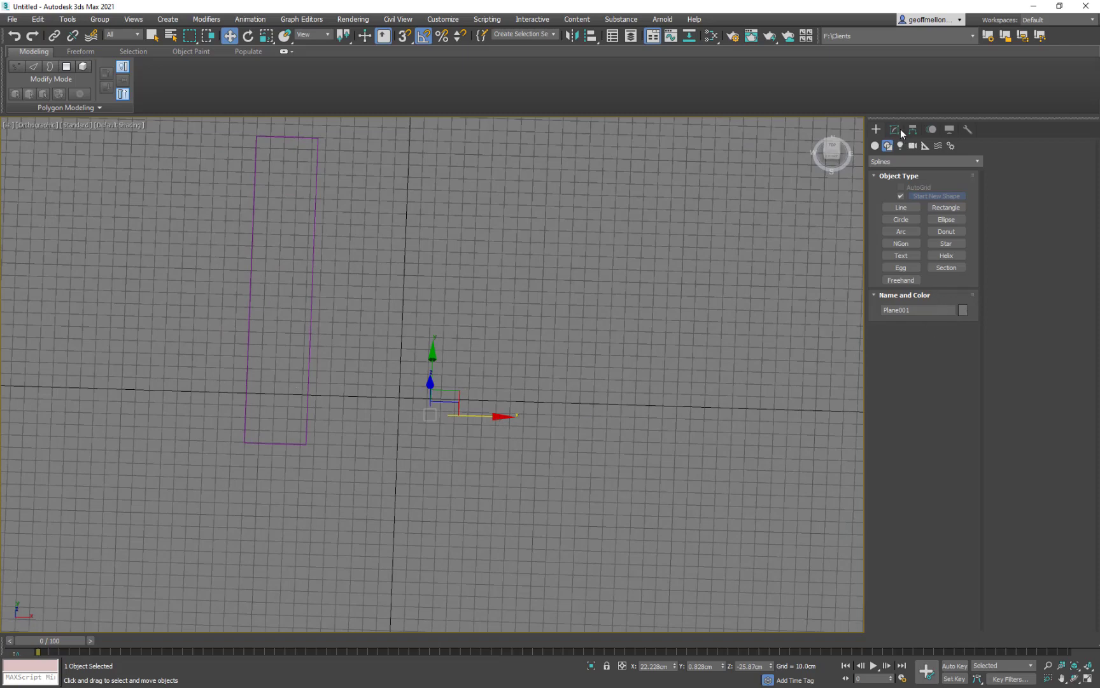
Freeze the lowered plane again
right_click(712, 285)
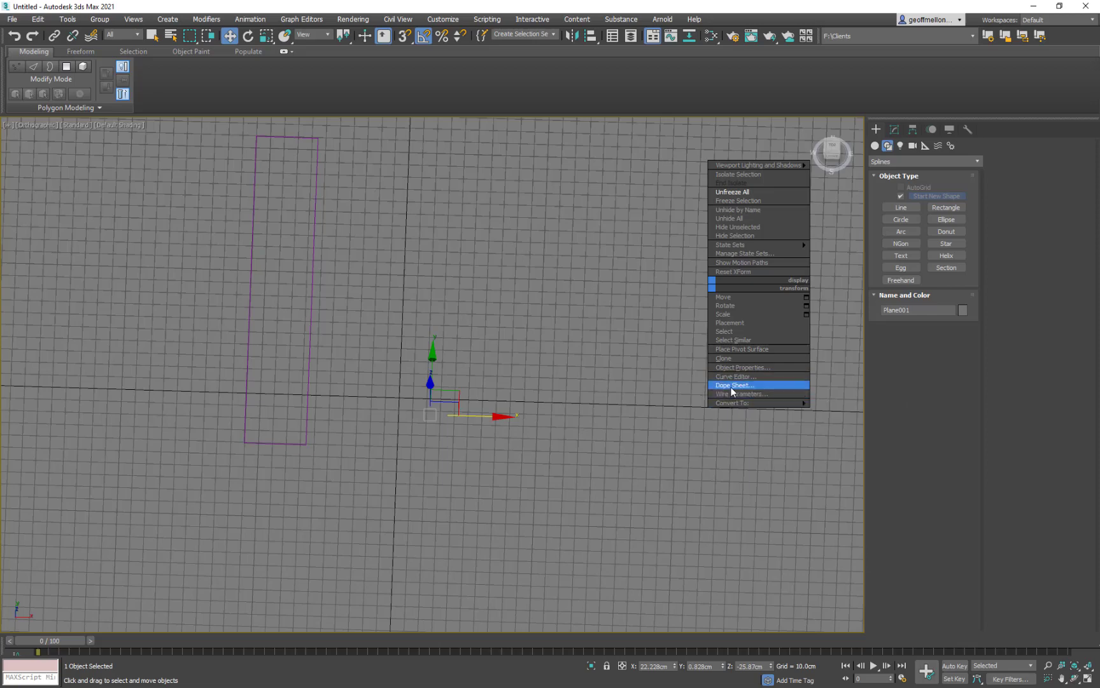
left_click(736, 201)
middle_click_drag(479, 283, 461, 290)
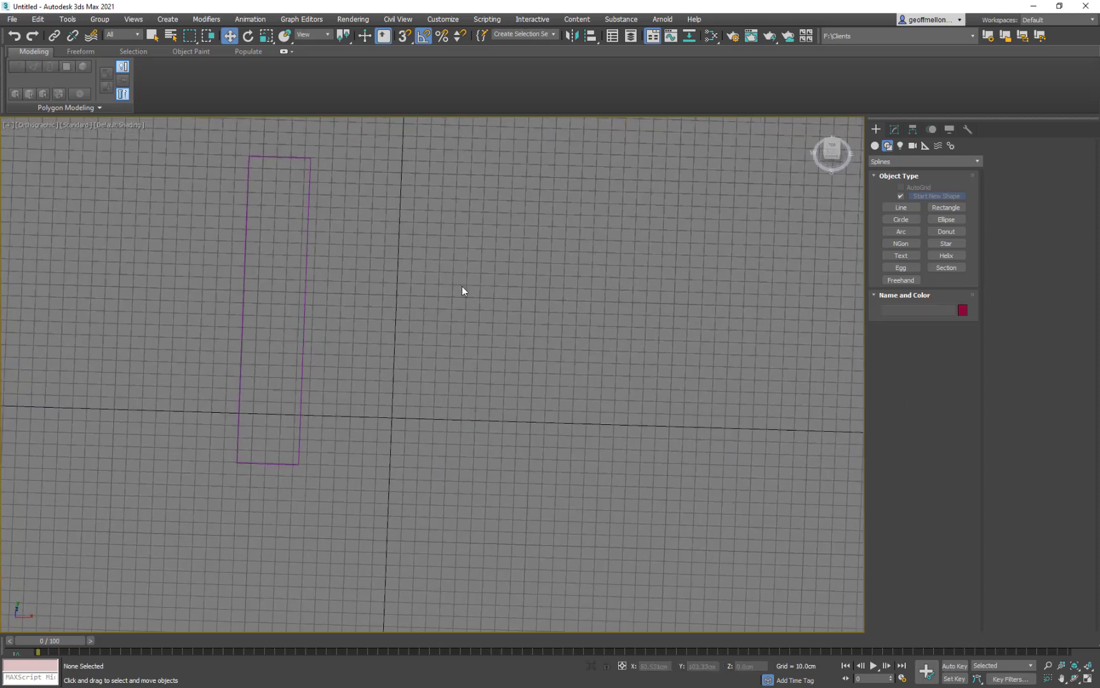
Select the tall rectangle spline in the top view and set its length to 200 cm
key("t")
key("z")
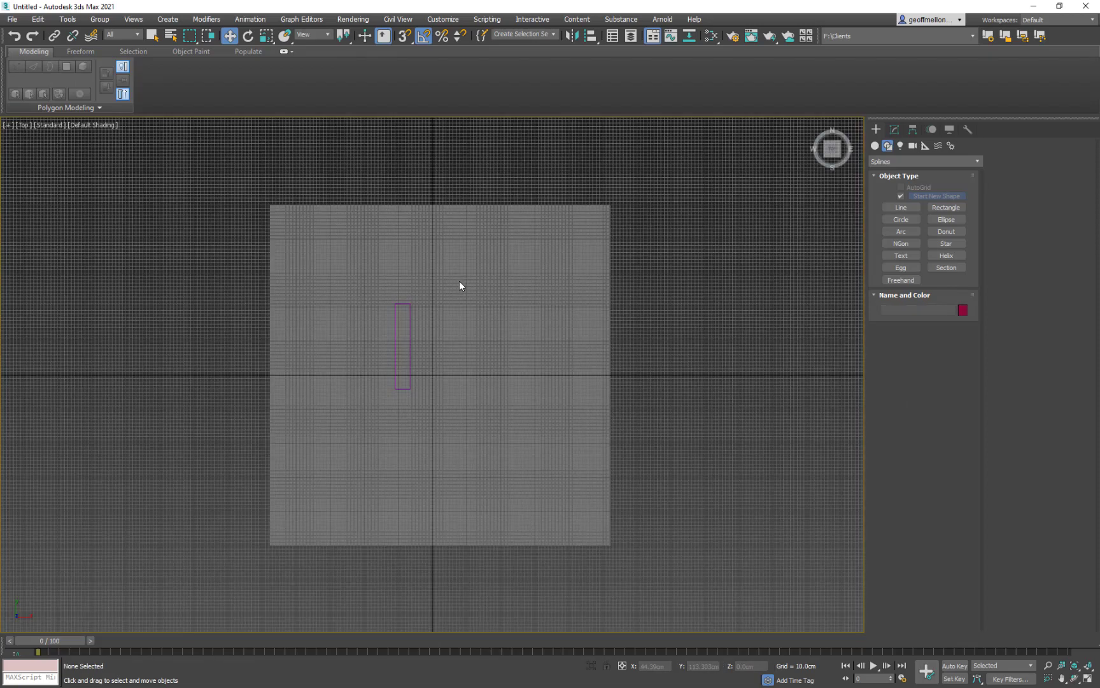
scroll(520, 329, "up", 2)
middle_click_drag(521, 329, 543, 340)
left_click(417, 306)
middle_click_drag(484, 288, 564, 234)
scroll(509, 266, "up", 3)
middle_click_drag(464, 270, 405, 270)
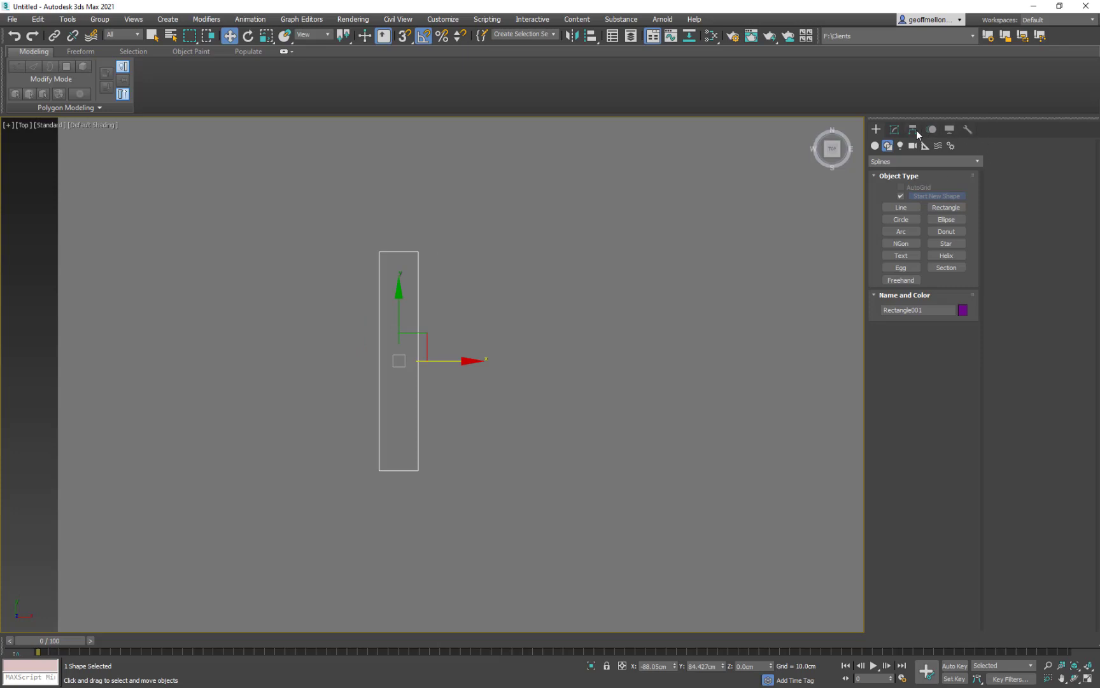
left_click(894, 130)
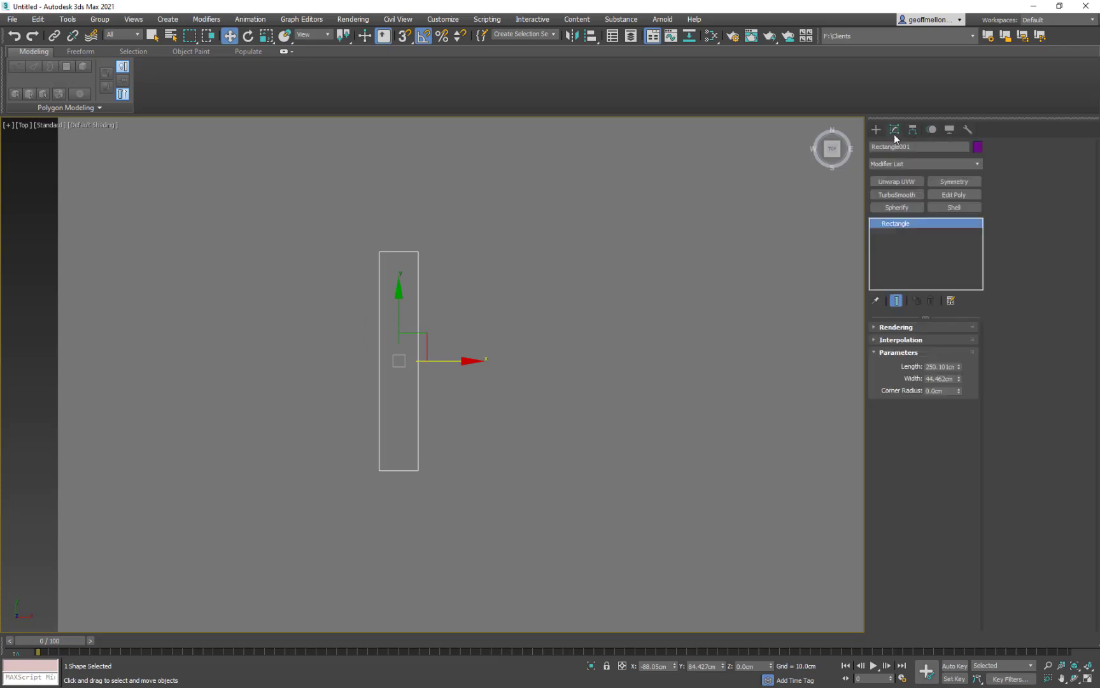
left_click(930, 366)
key("BackSpace")
key("Return")
type("00")
key("Return")
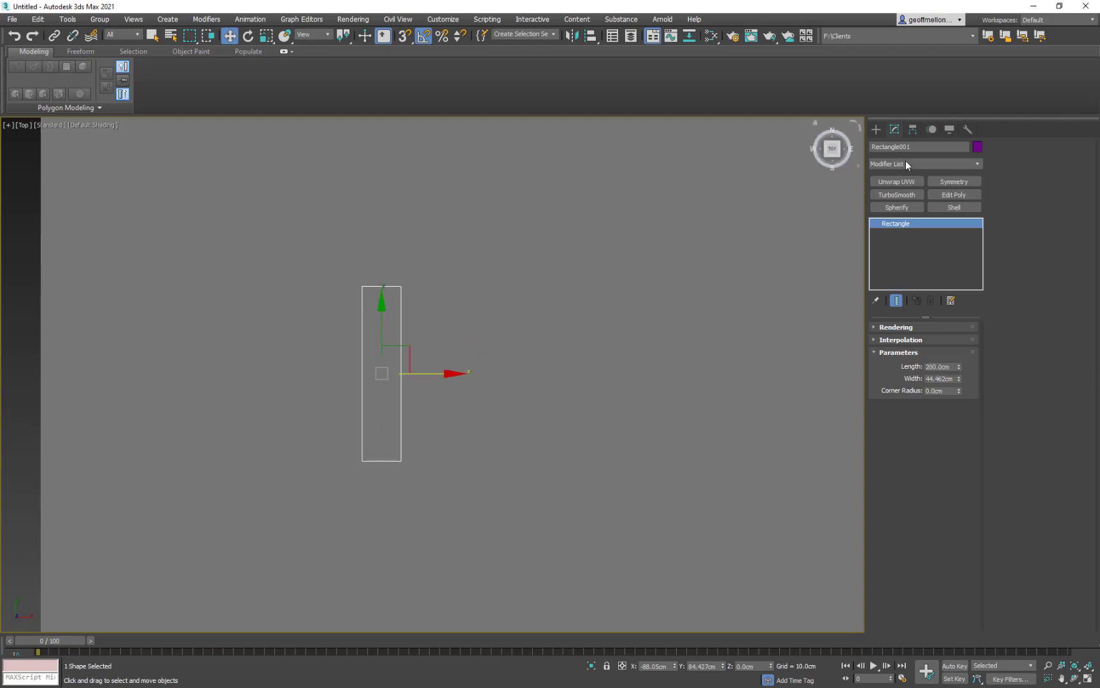
Set the rectangle's width to 25 cm and its corner radius to 10 cm
double_click(927, 378)
type("25")
key("Return")
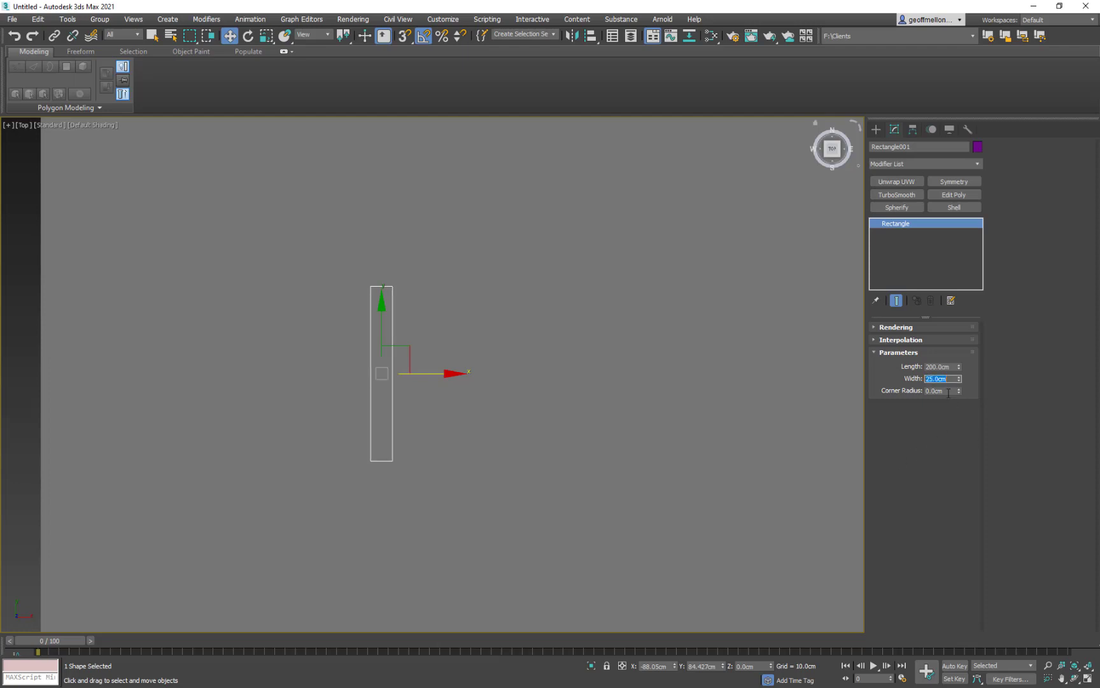
key("Tab")
type("10")
key("Return")
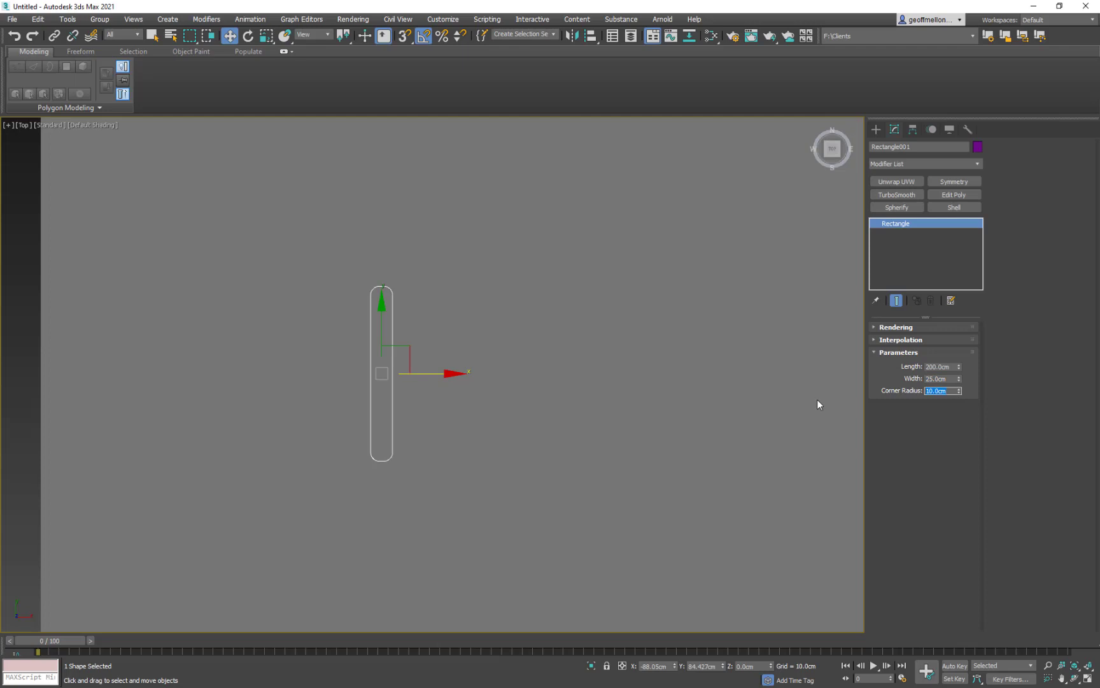
Add an Edit Poly modifier to the rounded rectangle to turn it into a filled surface
scroll(420, 383, "up", 5)
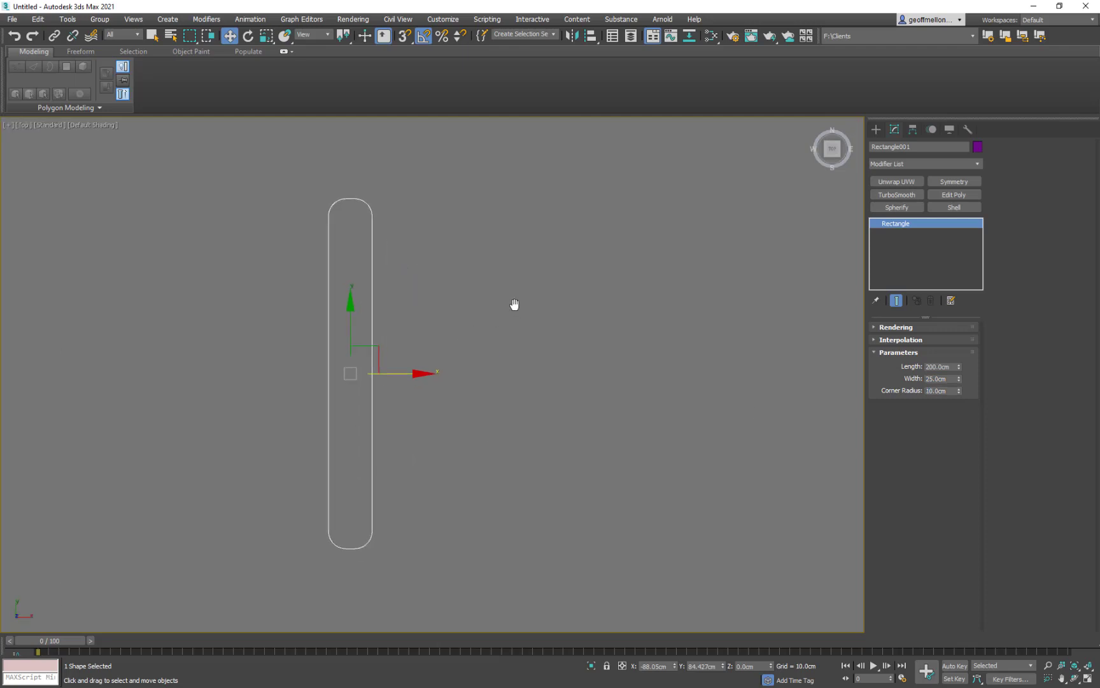
middle_click_drag(514, 304, 507, 294)
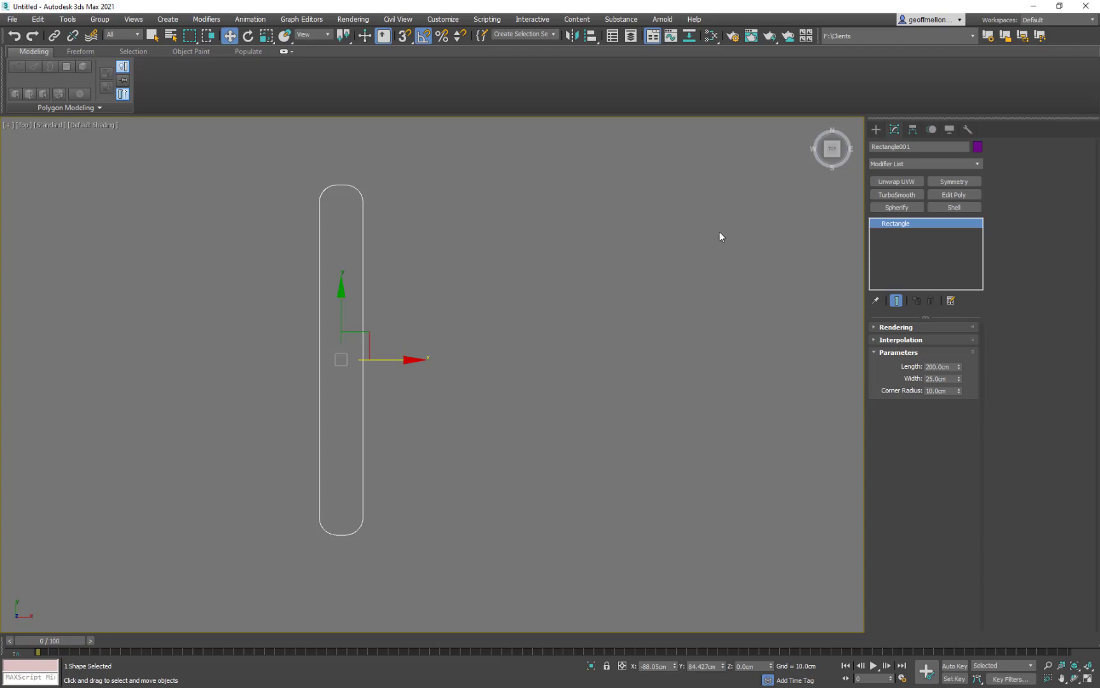
middle_click_drag(641, 311, 655, 277)
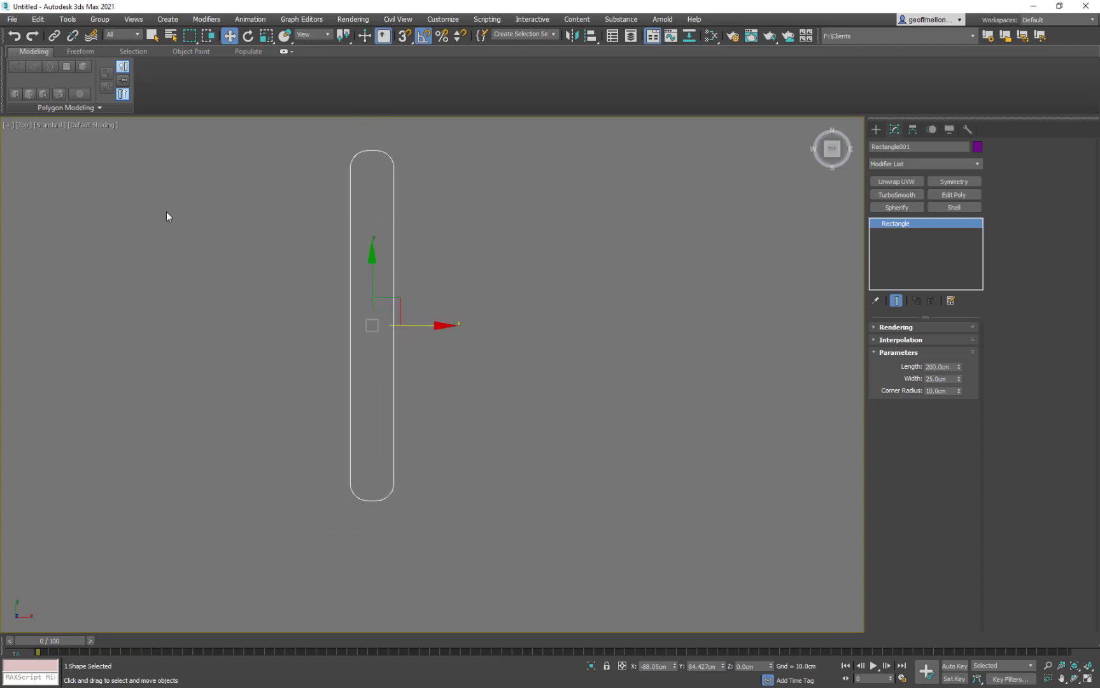
middle_click_drag(458, 318, 419, 223)
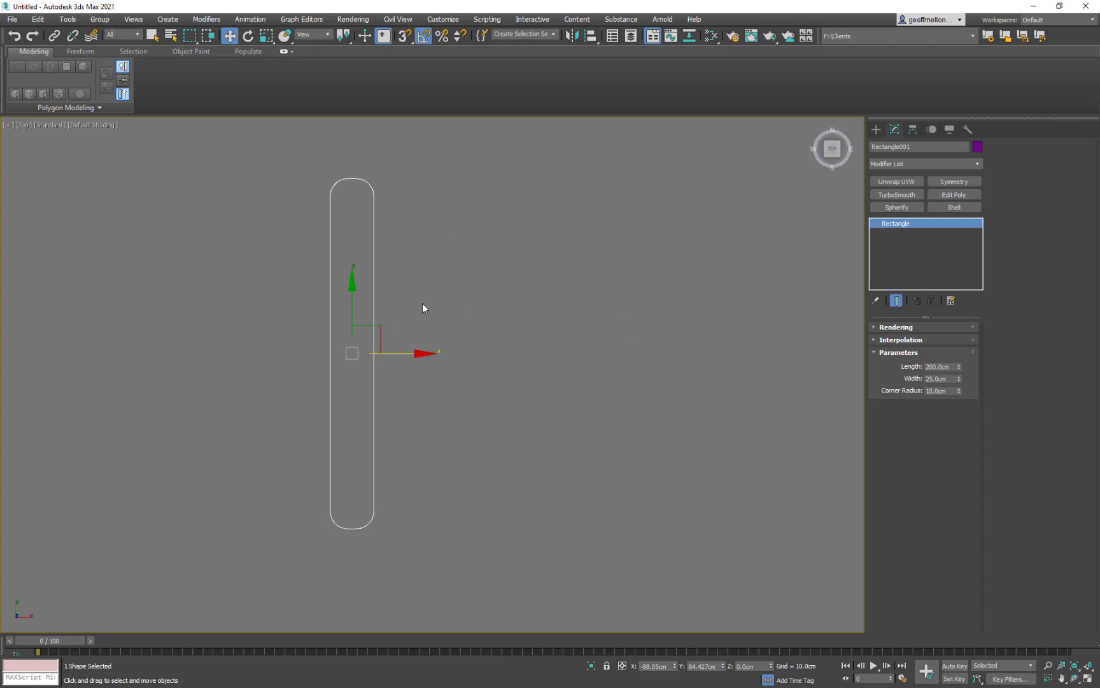
right_click(734, 277)
type("x")
type("edit")
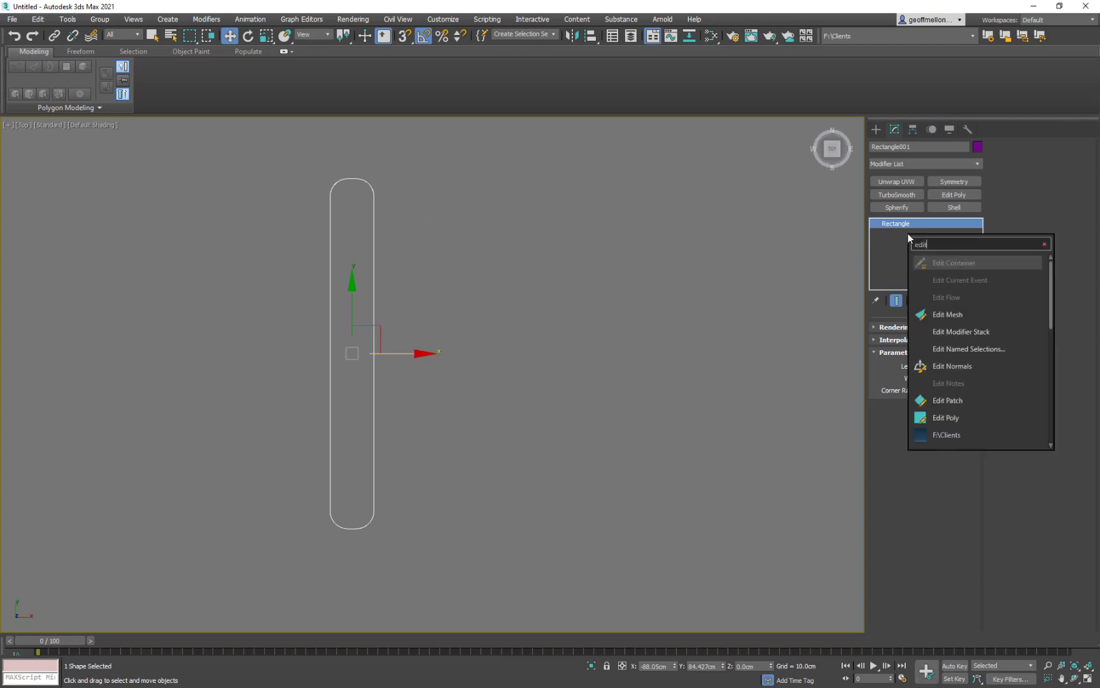
left_click(957, 418)
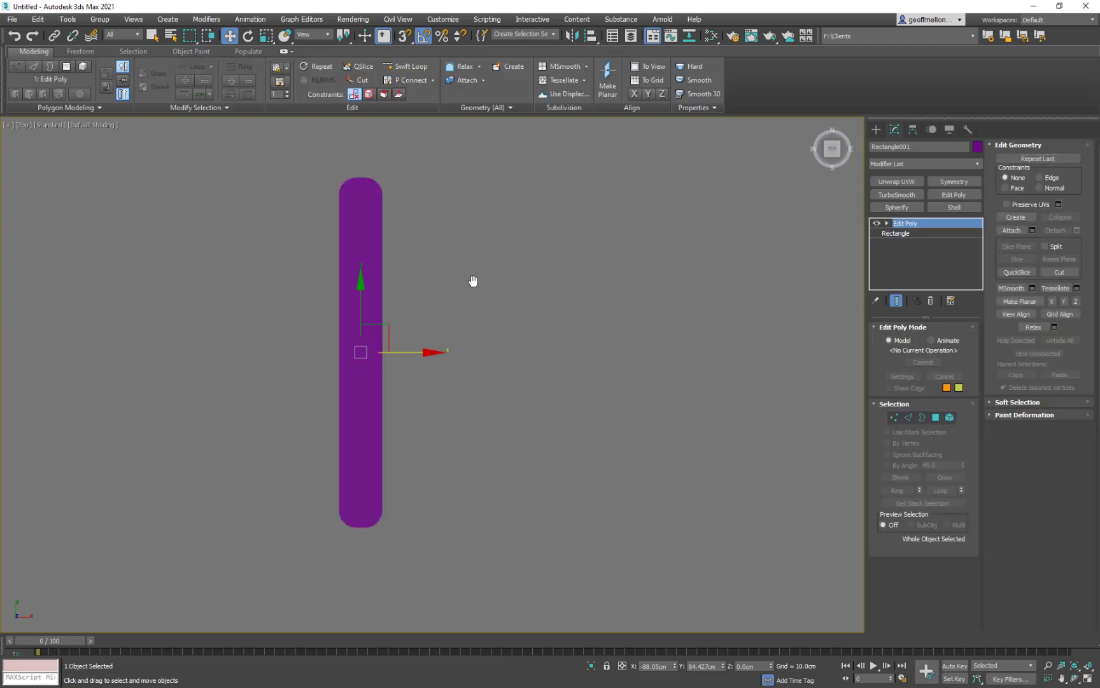
mouse_move(474, 280)
middle_mouse_down()
mouse_move(513, 273)
mouse_move(483, 280)
middle_mouse_up()
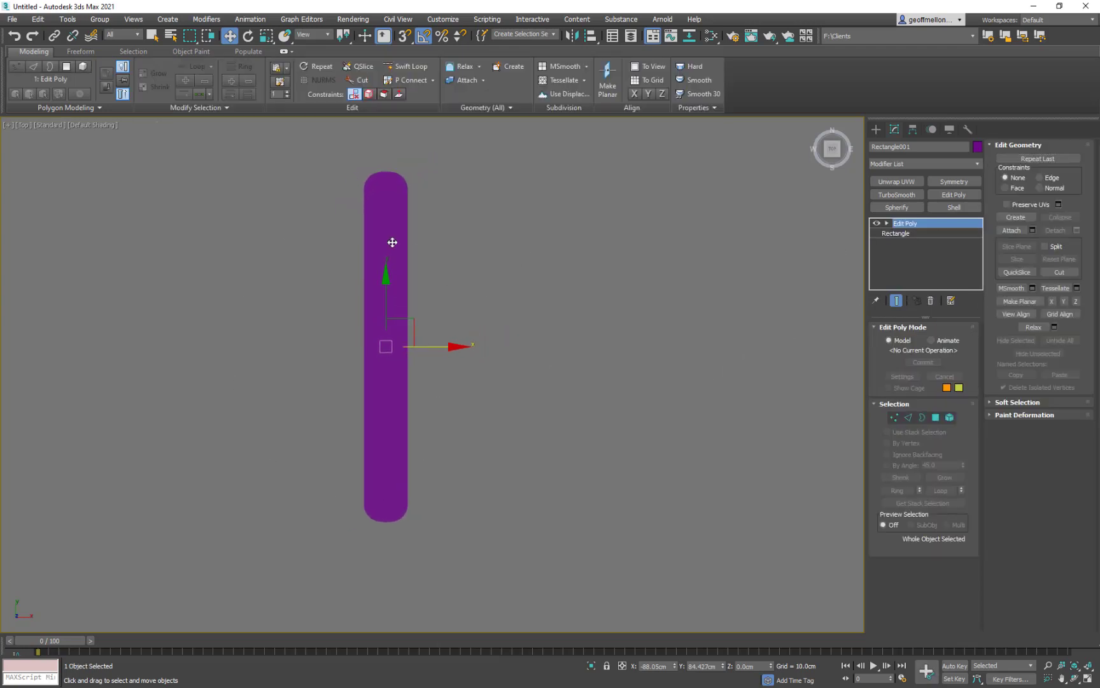
middle_click_drag(391, 244, 358, 257)
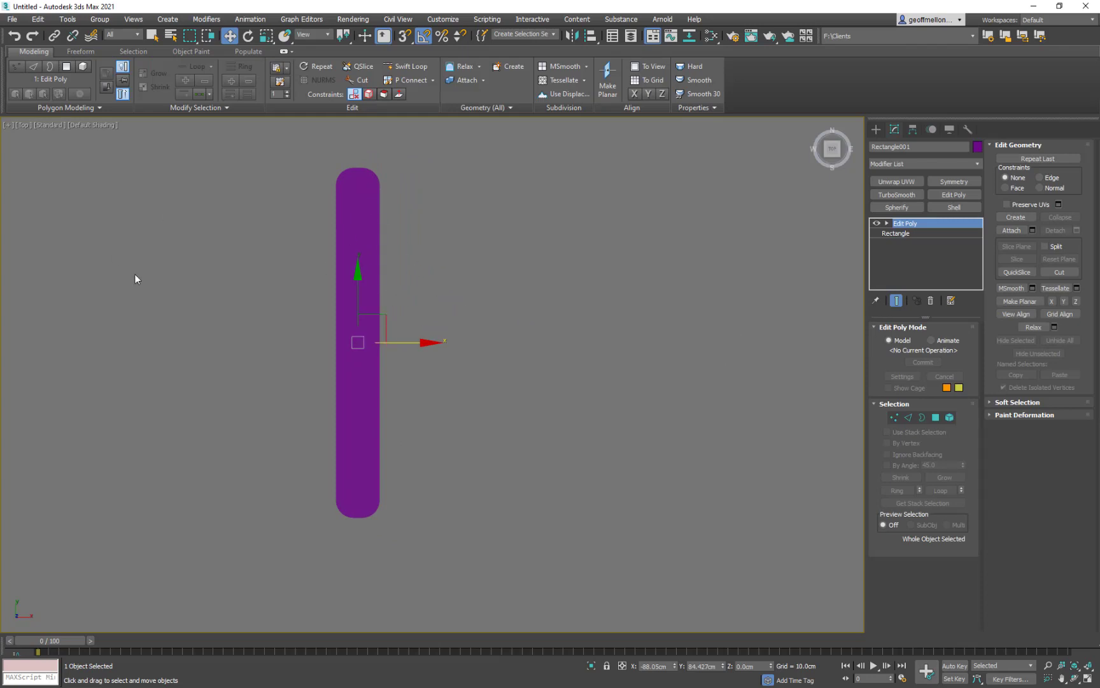
Try converting the rectangle directly to an Editable Poly without the modifier, and undo back to the Edit Poly modifier
left_click(932, 302)
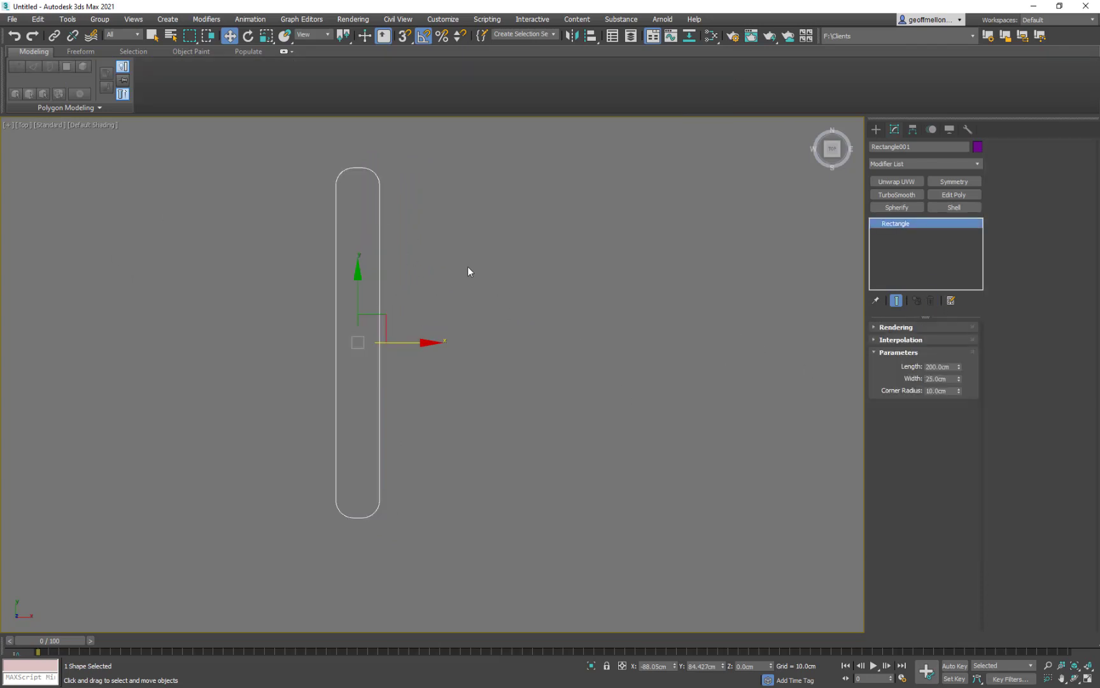
right_click(446, 251)
mouse_move(541, 378)
left_click(601, 386)
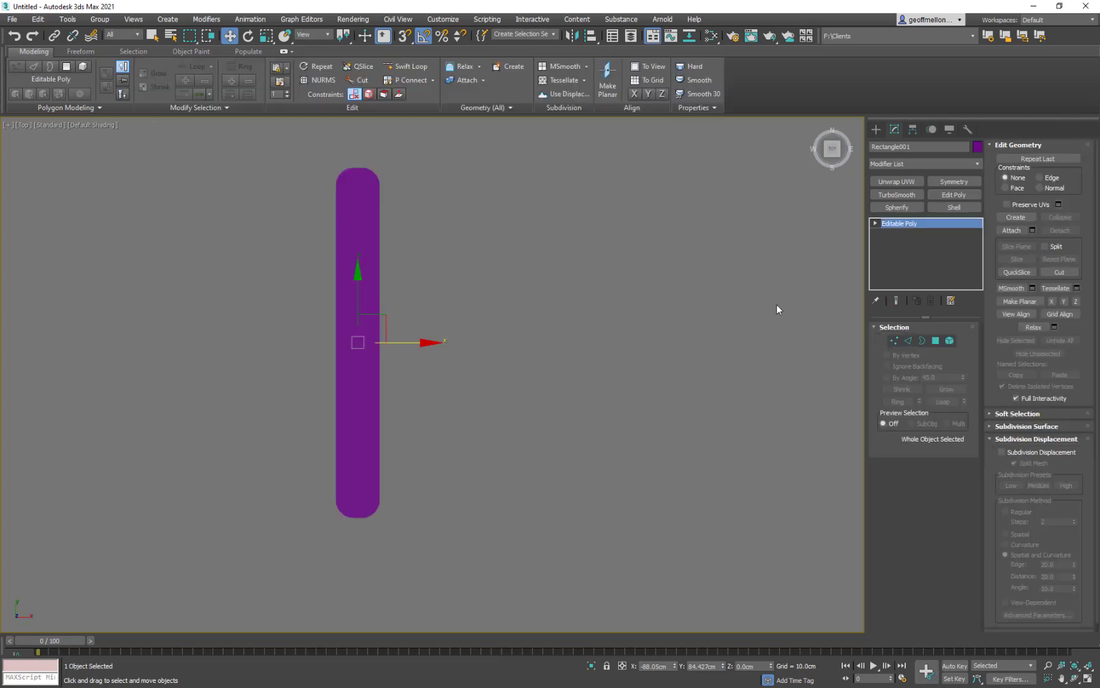
key("ctrl+z")
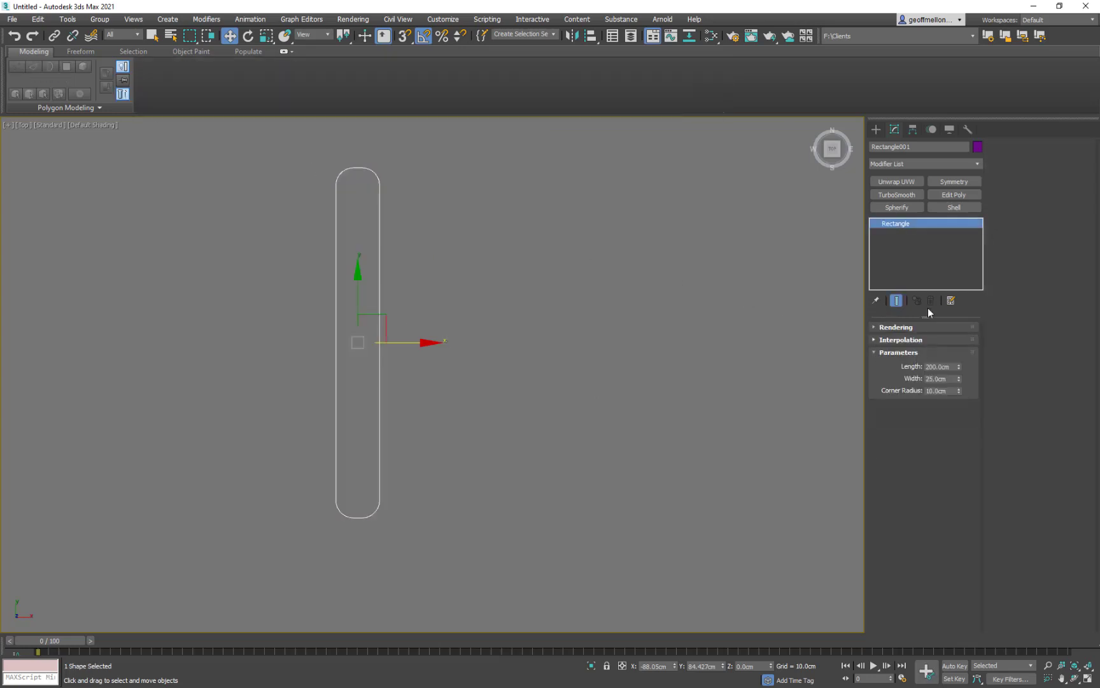
key("ctrl+z")
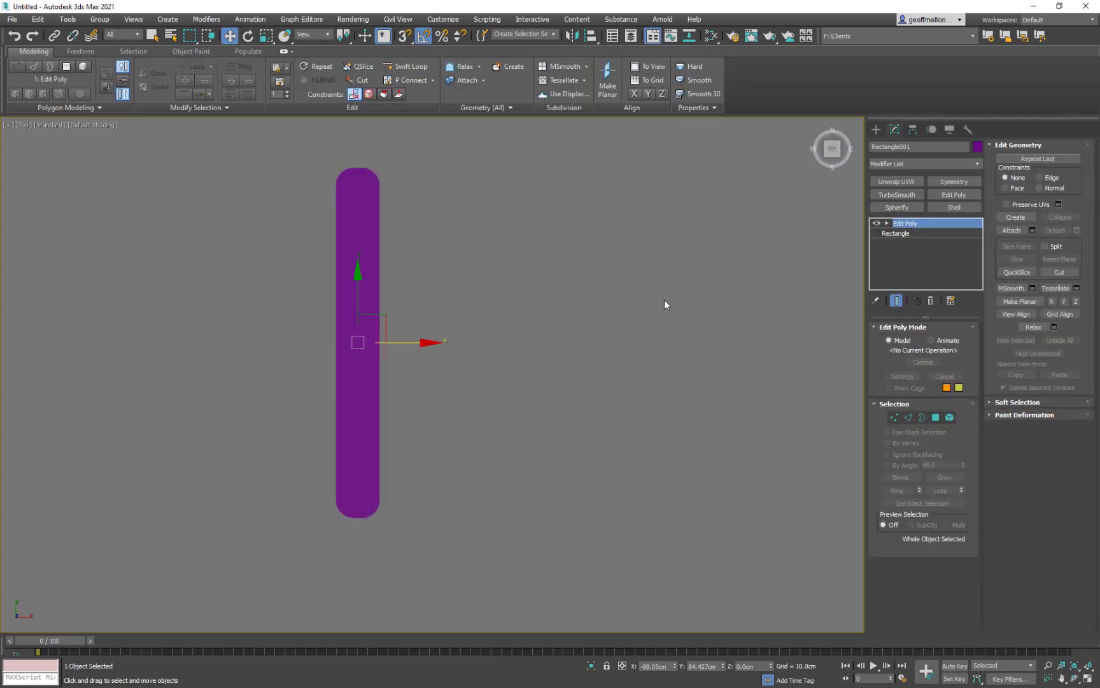
Bevel the slot's polygon inward with a height of about -10.5 cm and an outline of about -9.5 cm
middle_click_drag(544, 260, 555, 264)
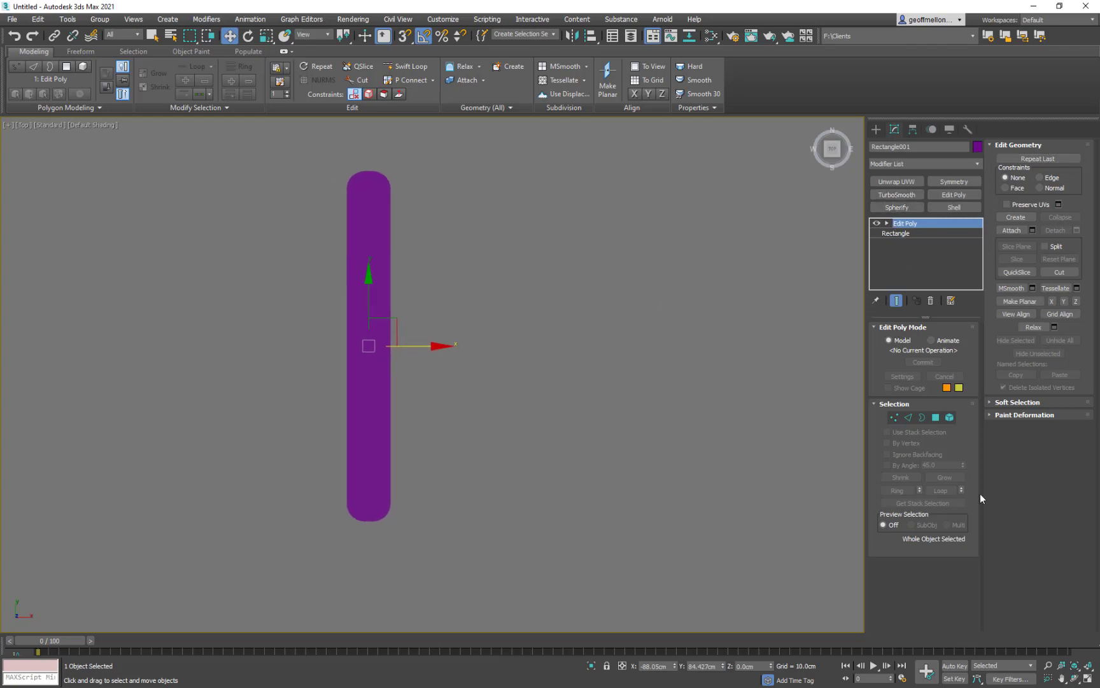
left_click(935, 417)
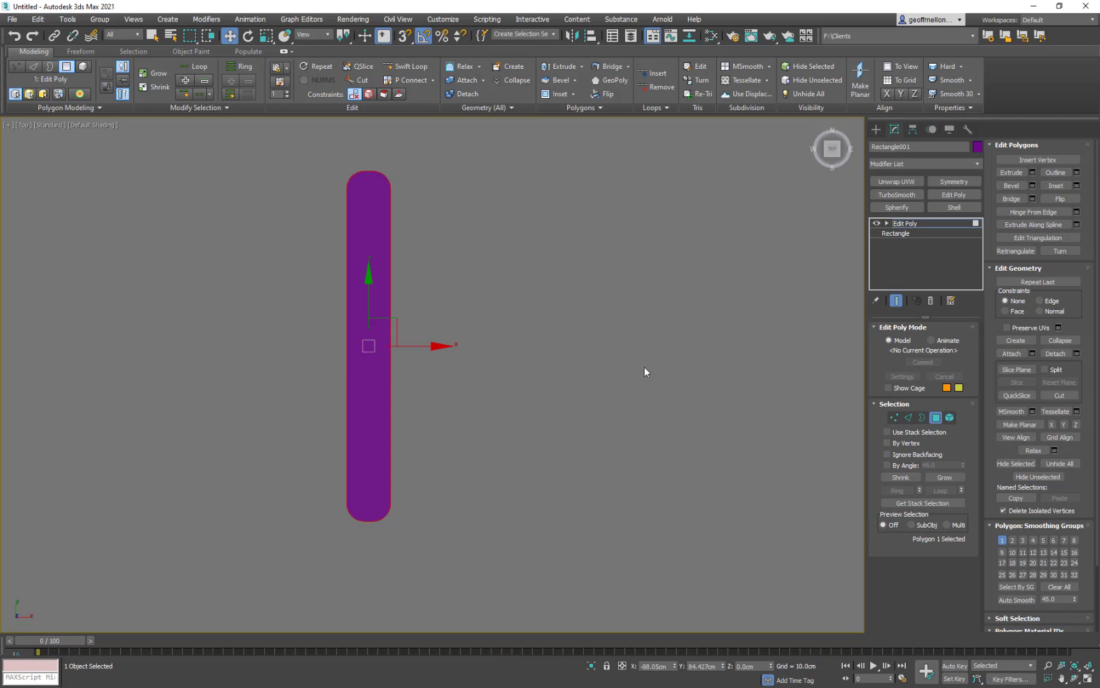
right_click(643, 366)
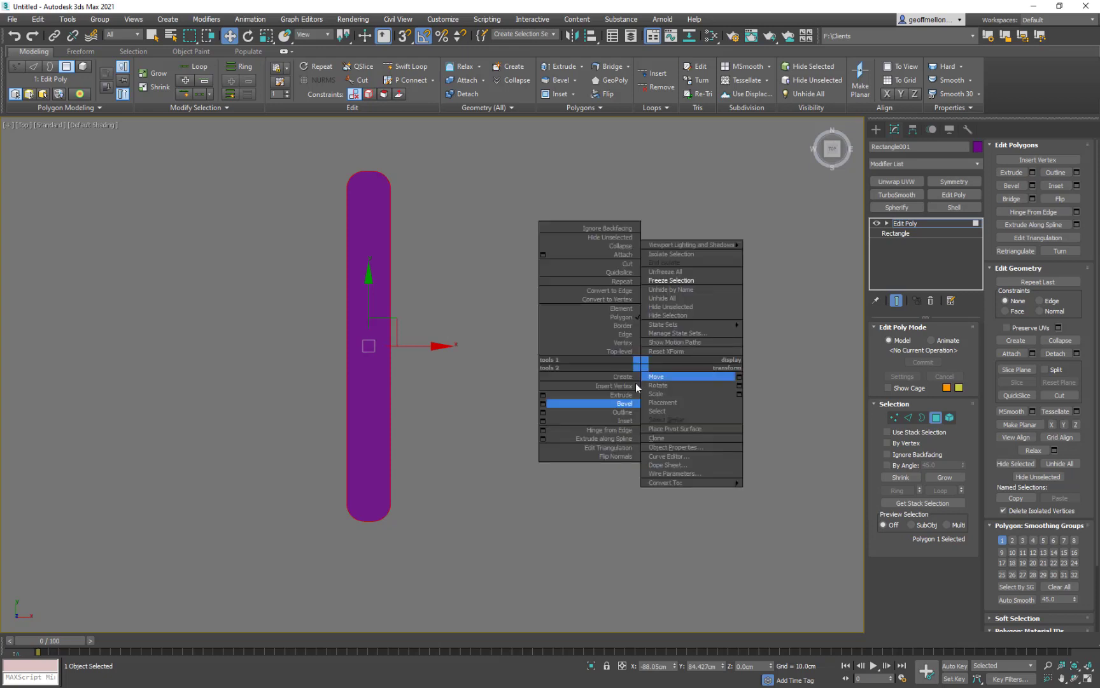
left_click(543, 403)
left_click_drag(441, 398, 444, 433)
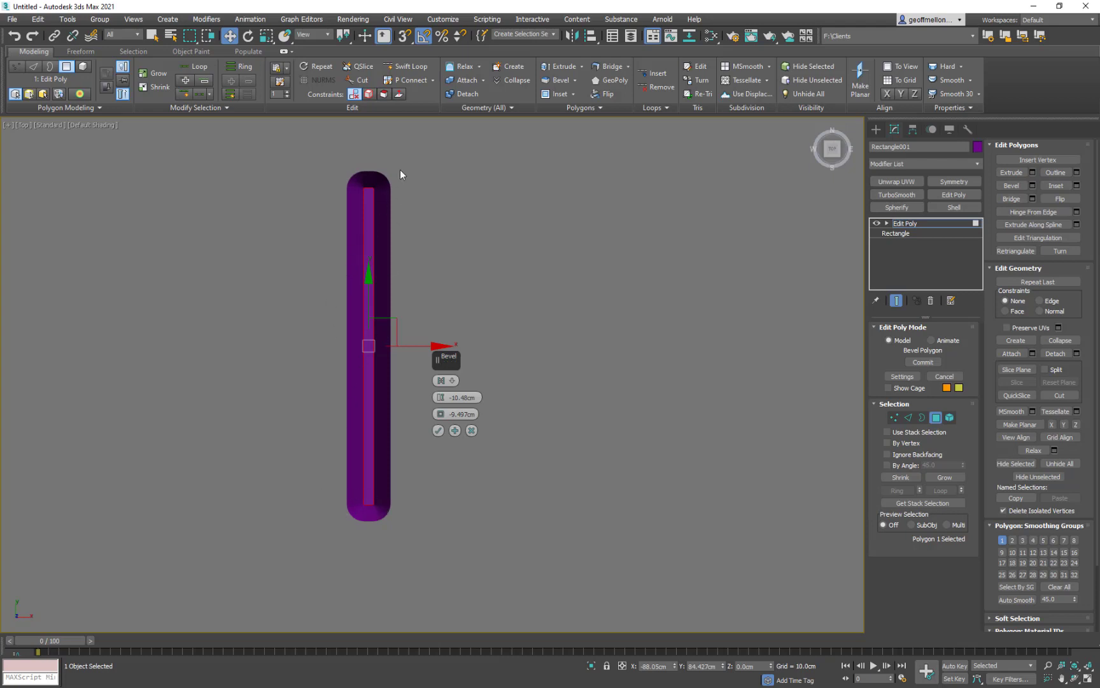
left_click_drag(391, 332, 470, 339)
middle_click_drag(470, 339, 374, 289)
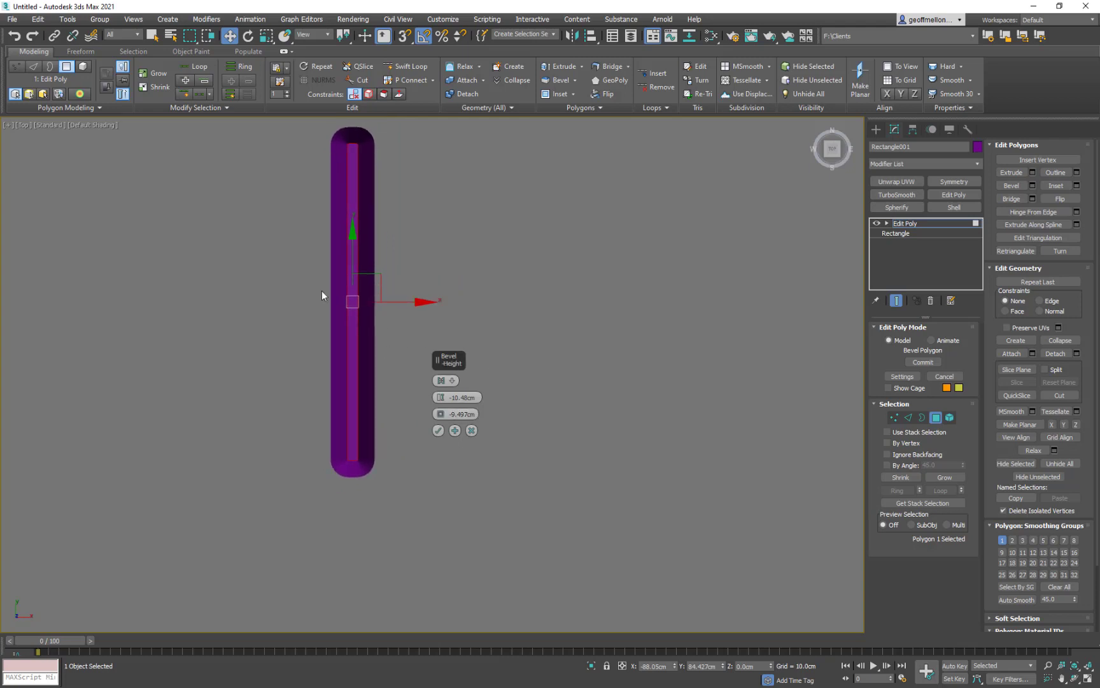
middle_click_drag(321, 295, 271, 277)
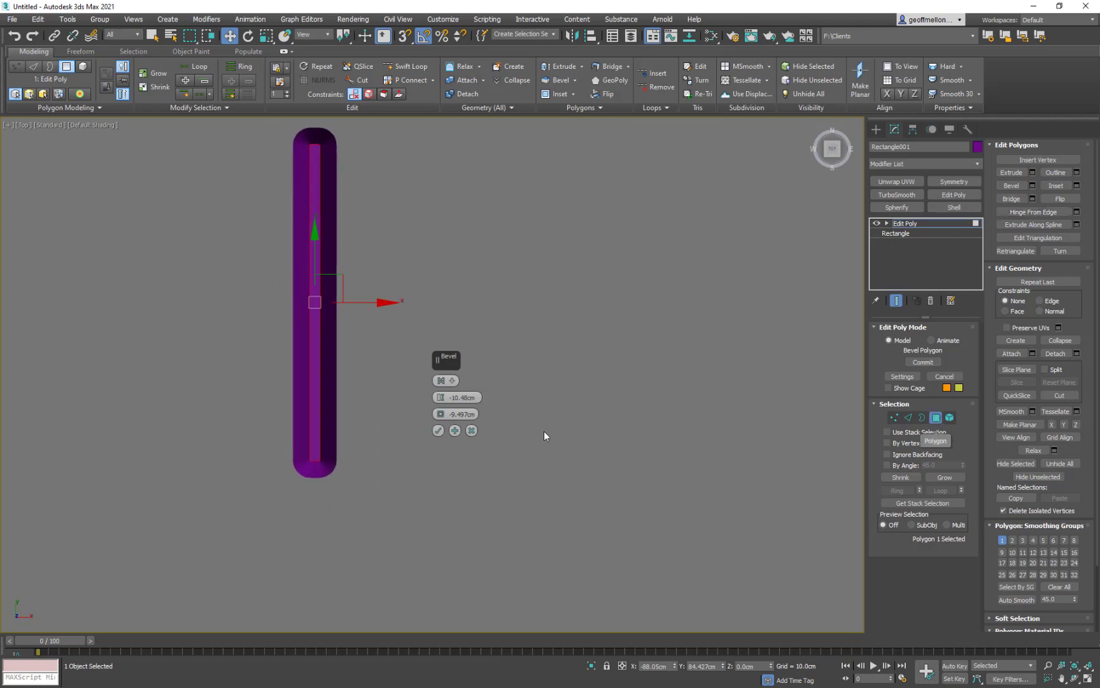
Set both the bevel's outline and height to -10 cm and apply it
left_click(453, 413)
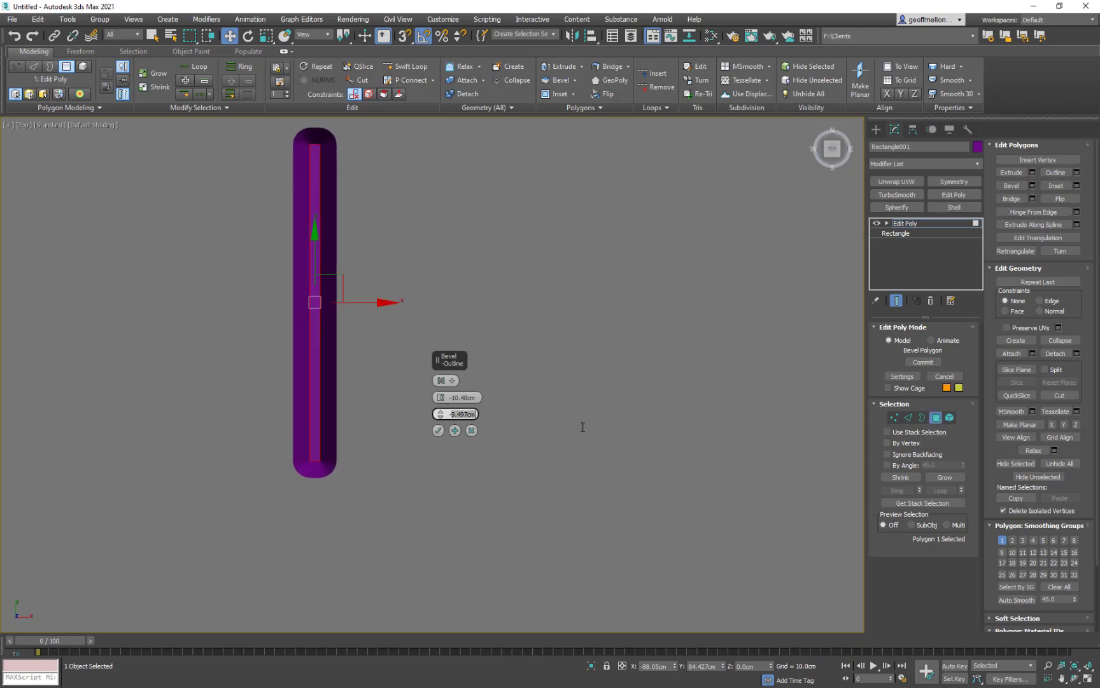
type("-10")
left_click(464, 396)
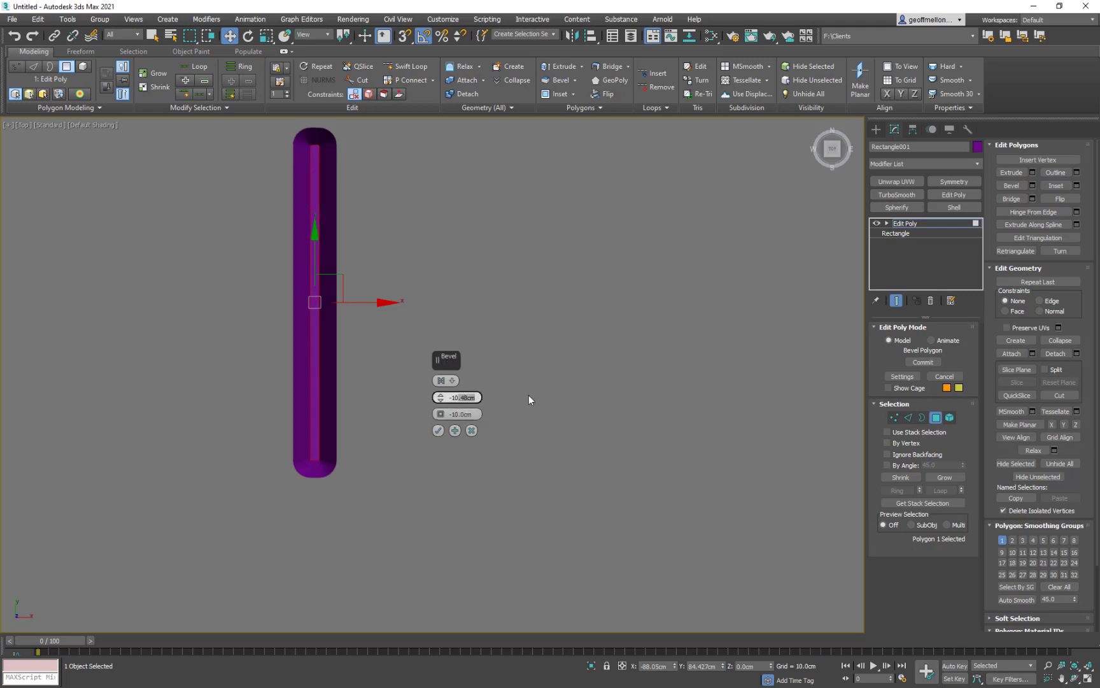
type("-100")
key("BackSpace")
key("Return")
middle_click_drag(386, 171, 368, 193)
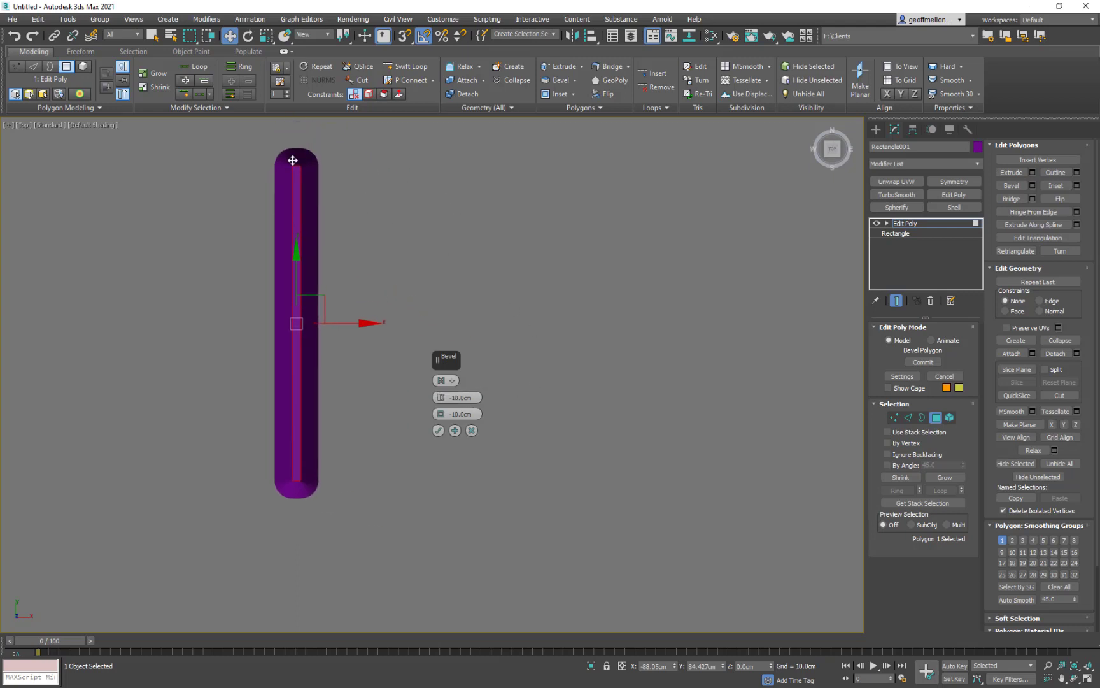
left_click(439, 431)
middle_click_drag(404, 291, 443, 294)
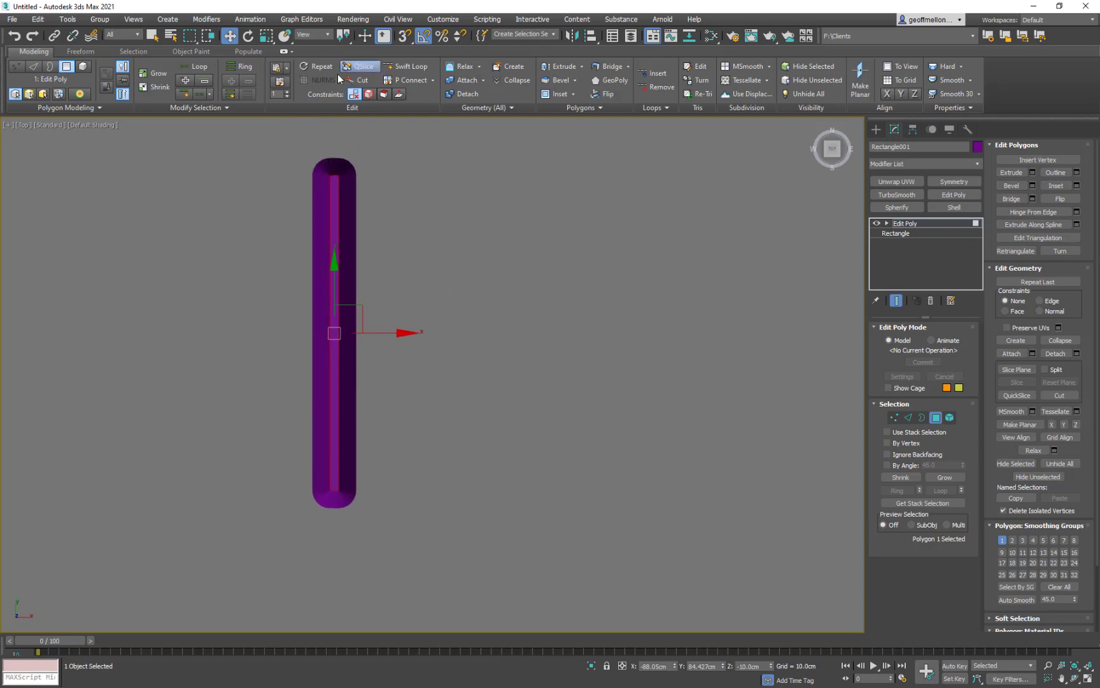
Clone the beveled slot as a copy about 61 cm away along X, and remove the copy's Edit Poly modifier
left_click(911, 233)
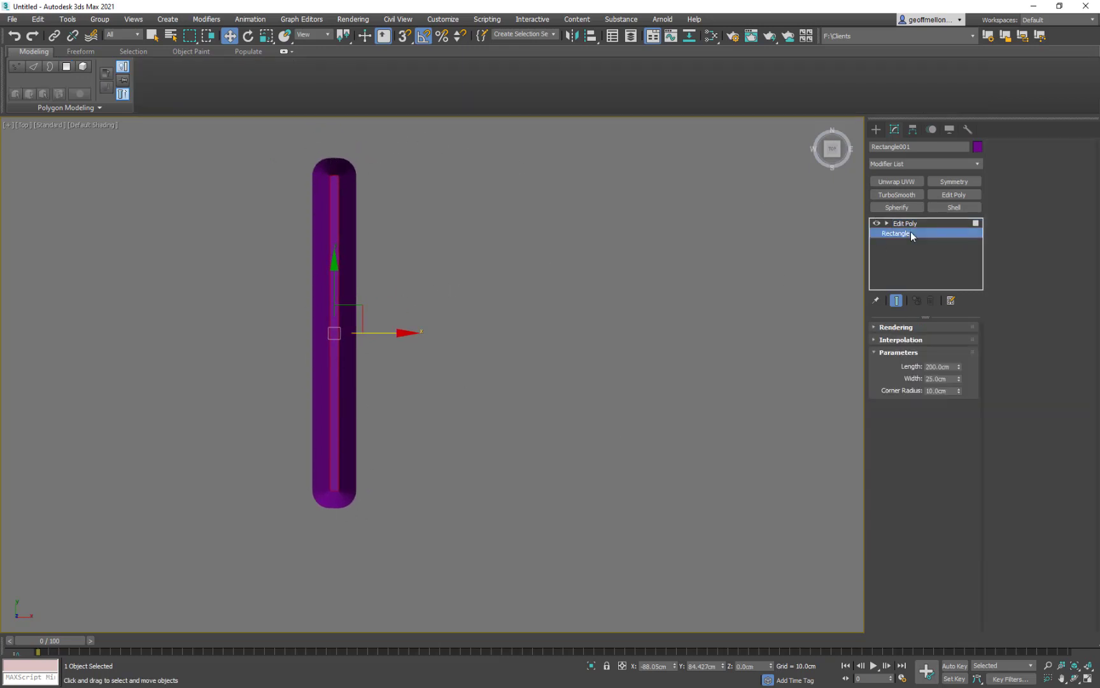
left_click(922, 223)
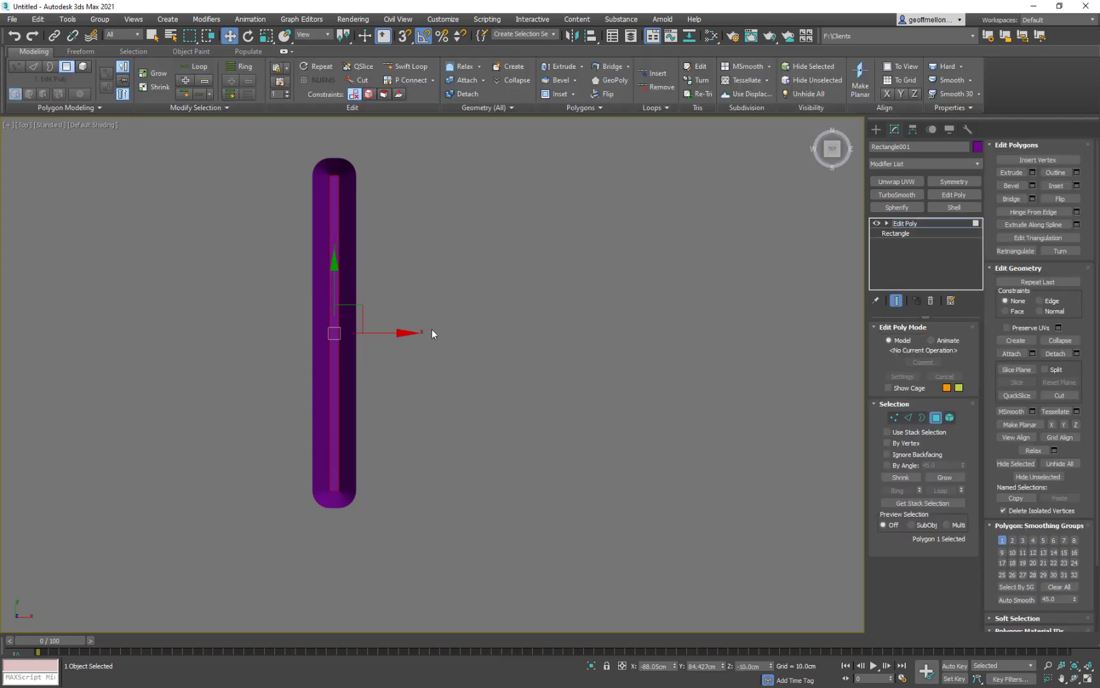
mouse_move(390, 336)
left_mouse_down()
mouse_move(381, 331)
mouse_move(545, 344)
mouse_move(390, 336)
mouse_move(506, 332)
left_mouse_up()
left_click(935, 418)
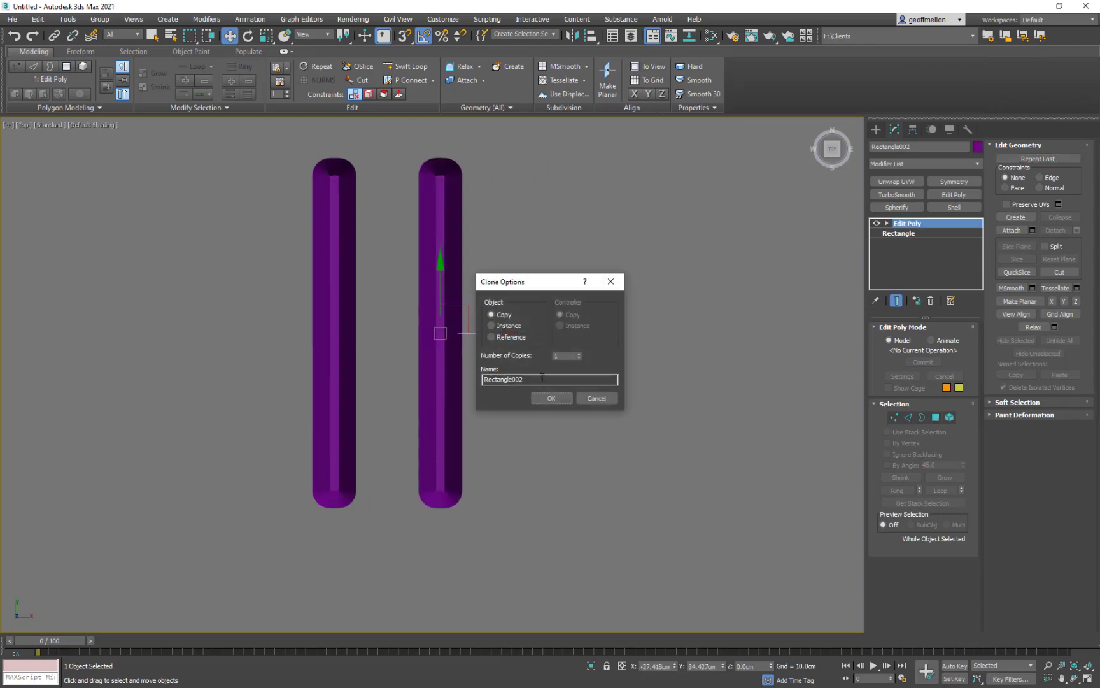
left_click(549, 398)
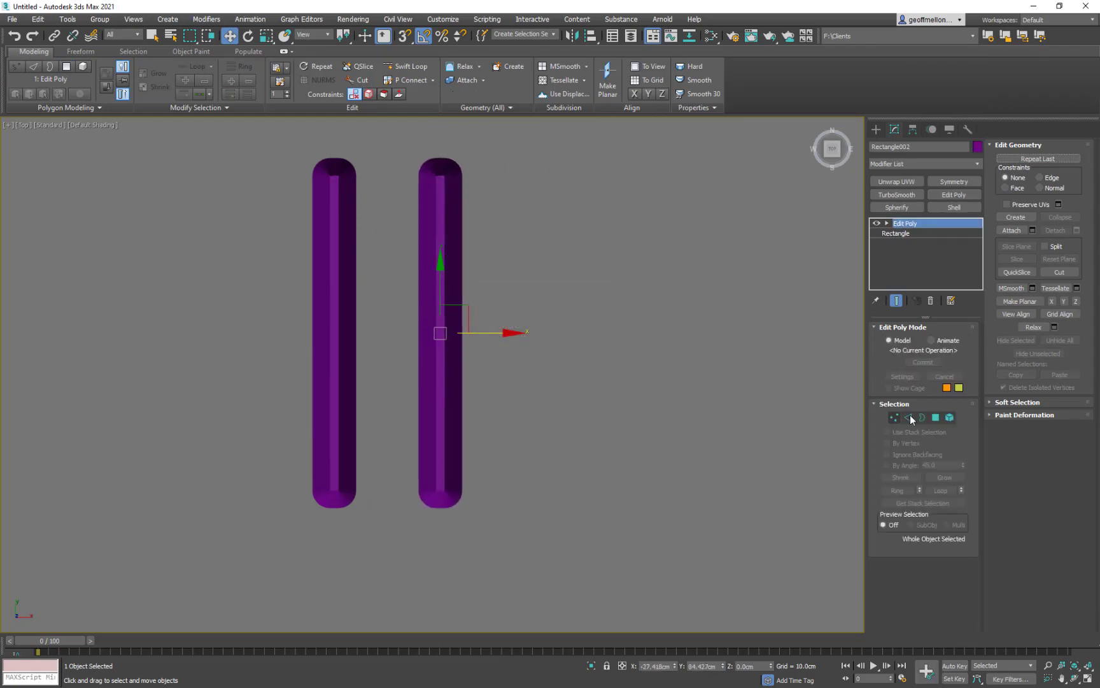
left_click(929, 299)
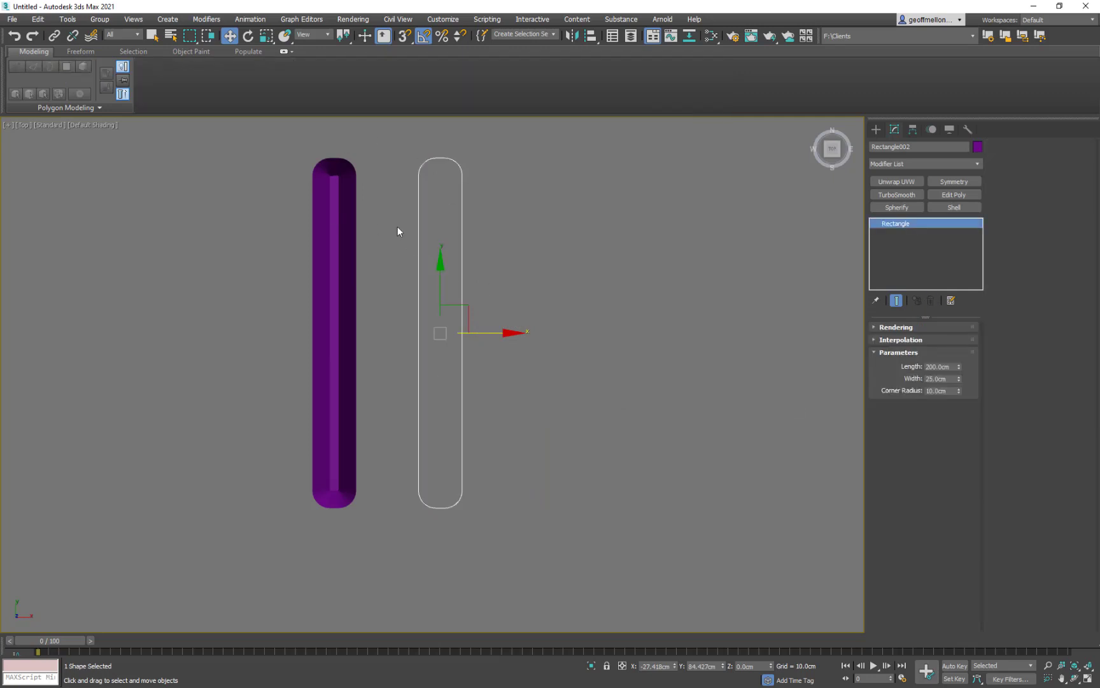
Select the base Rectangle beneath the beveled slot's Edit Poly modifier and set its length to 300 cm
middle_click_drag(398, 227, 504, 217)
left_click(445, 214)
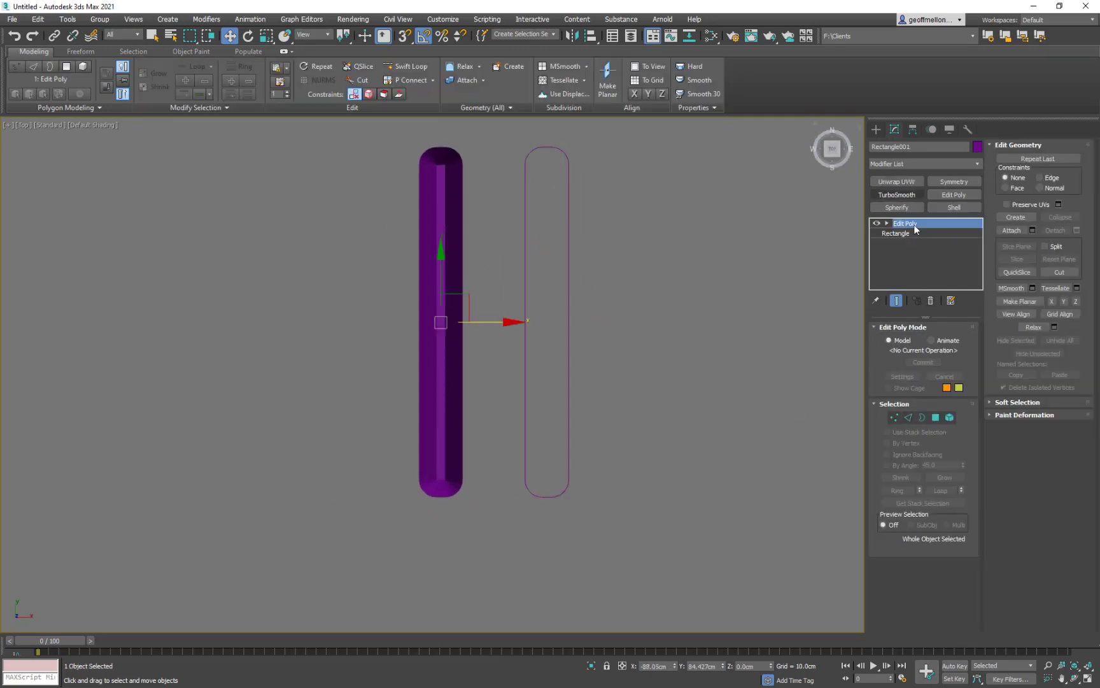
left_click(904, 233)
middle_click_drag(599, 294, 490, 223)
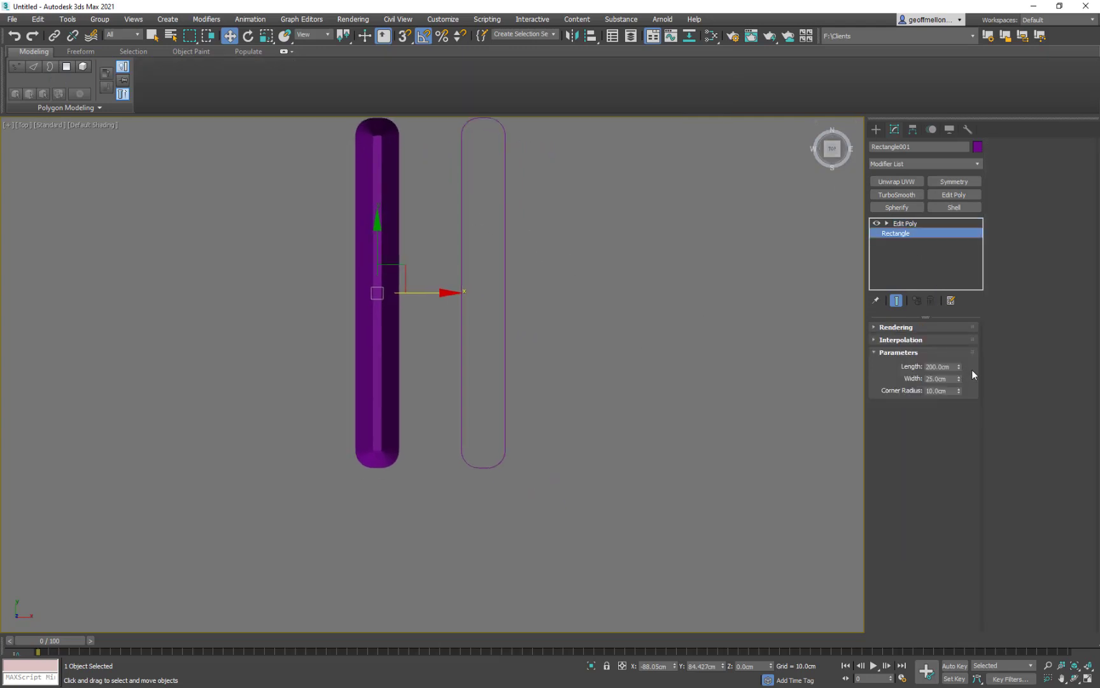
double_click(951, 366)
type("300")
key("Return")
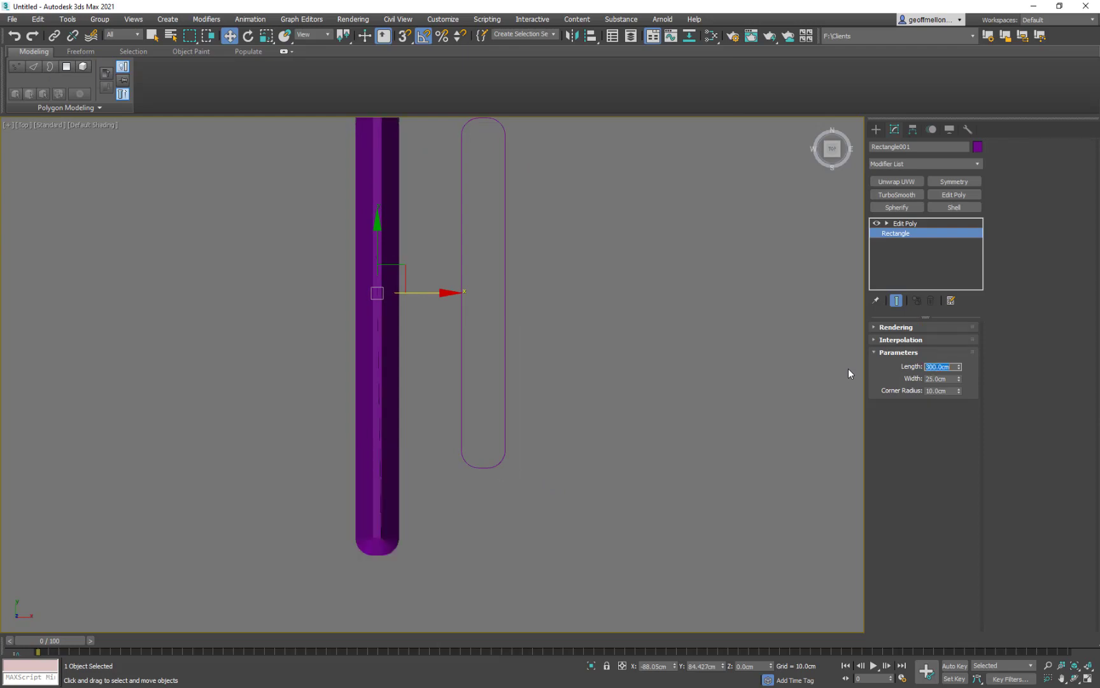
mouse_move(512, 376)
middle_mouse_down()
mouse_move(555, 477)
mouse_move(515, 383)
middle_mouse_up()
scroll(556, 476, "down", 2)
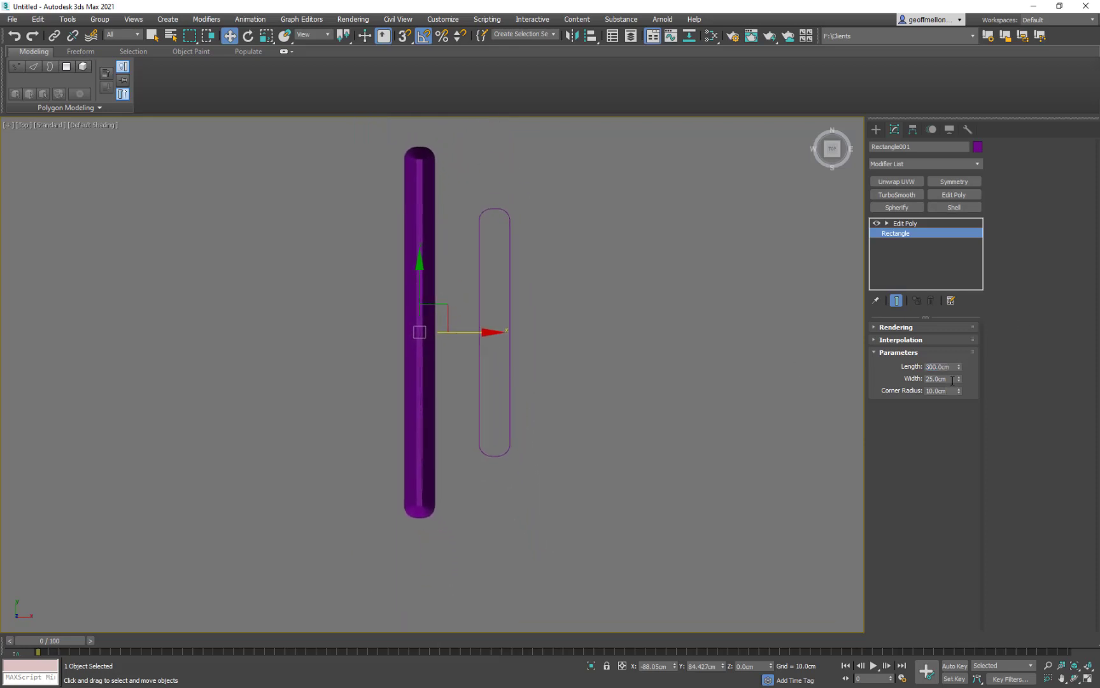
scroll(422, 382, "up", 5)
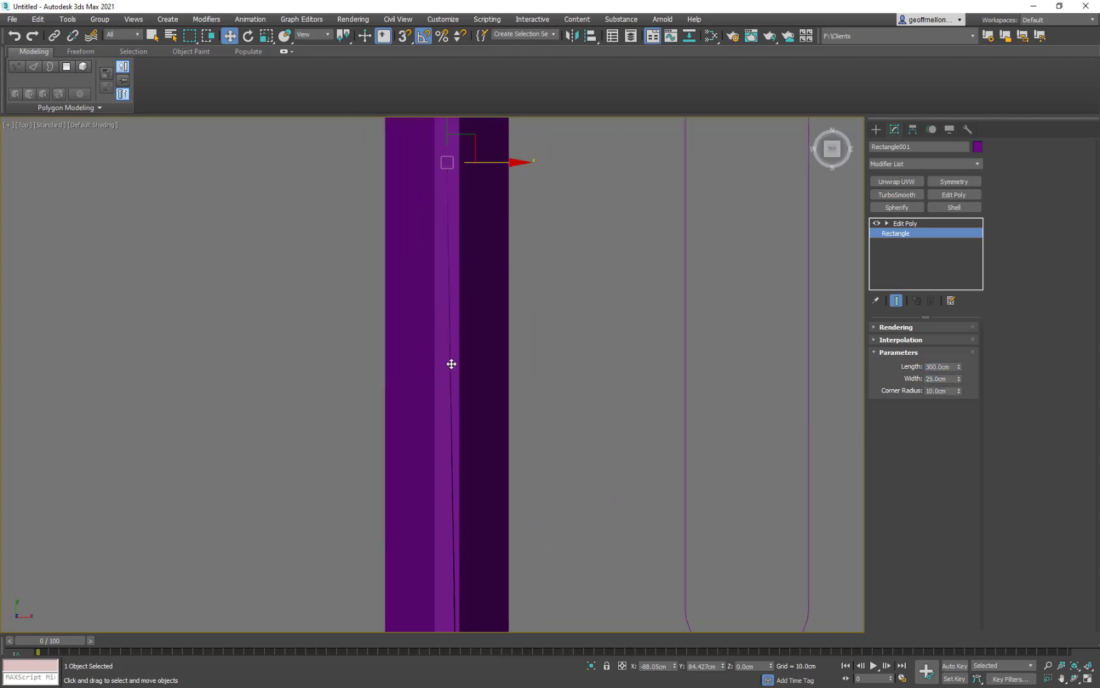
scroll(506, 382, "down", 6)
scroll(493, 368, "up", 3)
middle_click_drag(494, 368, 498, 365)
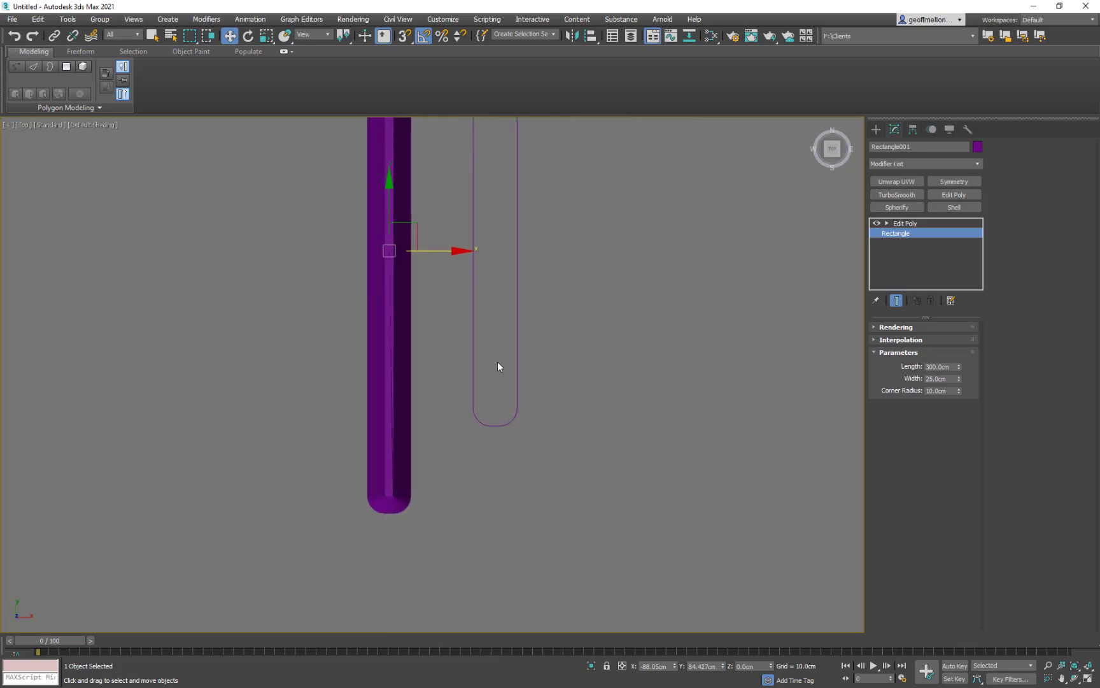
Set the slot's base rectangle width to 45 cm and examine the lower corners with edged faces shown
left_click(951, 381)
type("45")
key("Return")
middle_click_drag(513, 461, 575, 437)
scroll(453, 474, "up", 12)
middle_click_drag(735, 496, 572, 454)
key("F4")
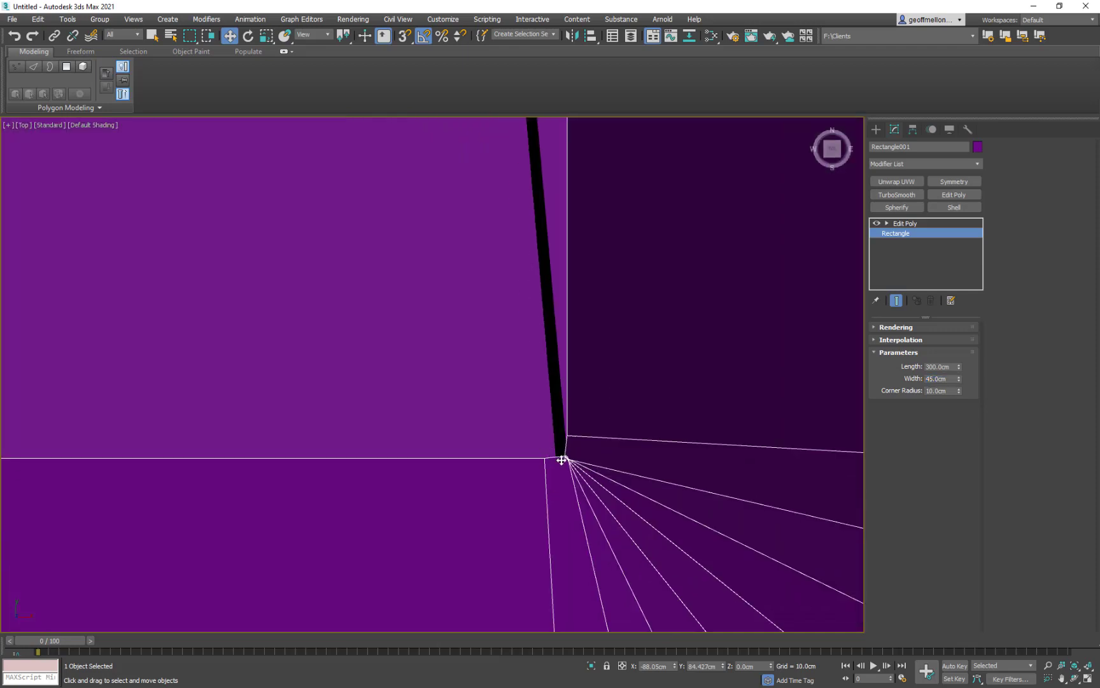
scroll(566, 456, "down", 10)
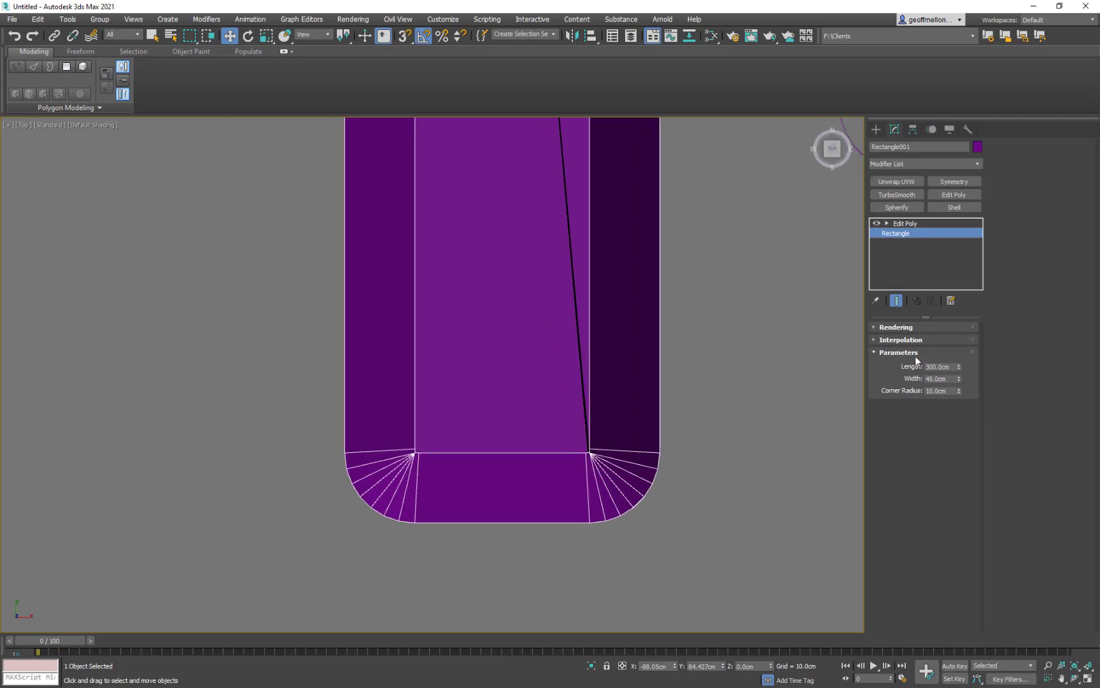
Set the slot's base rectangle corner radius to 20 cm
left_click(955, 390)
left_click_drag(959, 392, 960, 375)
scroll(627, 331, "down", 5)
middle_click_drag(626, 331, 596, 434)
scroll(632, 307, "up", 2)
scroll(632, 306, "down", 1)
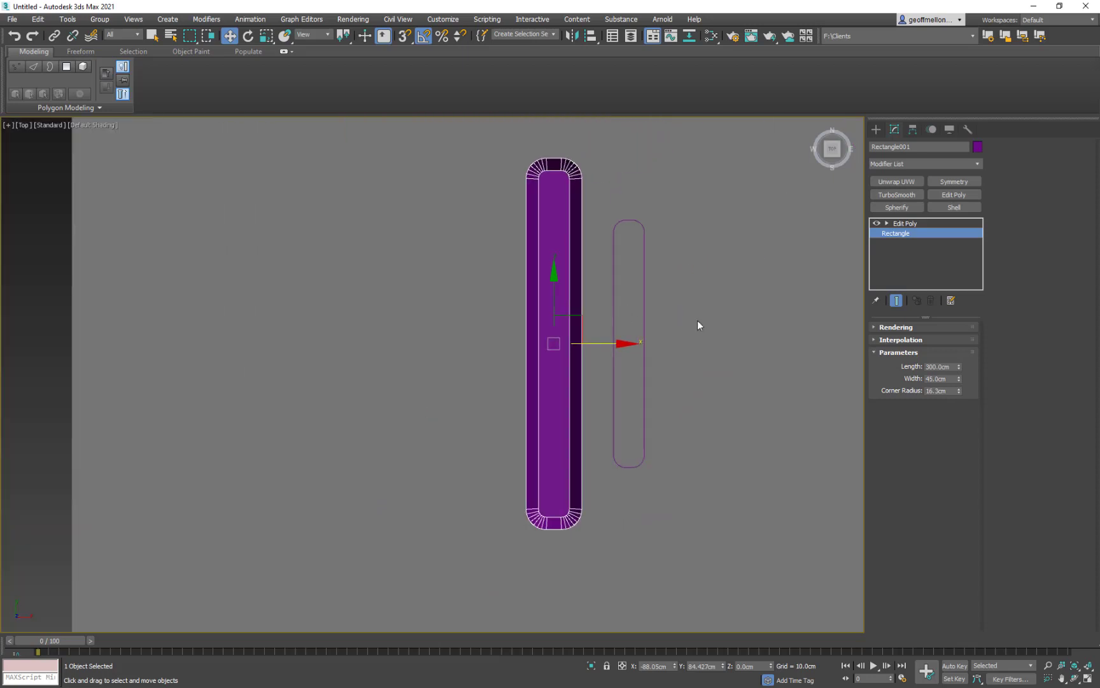
left_click(957, 391)
type("20")
key("Return")
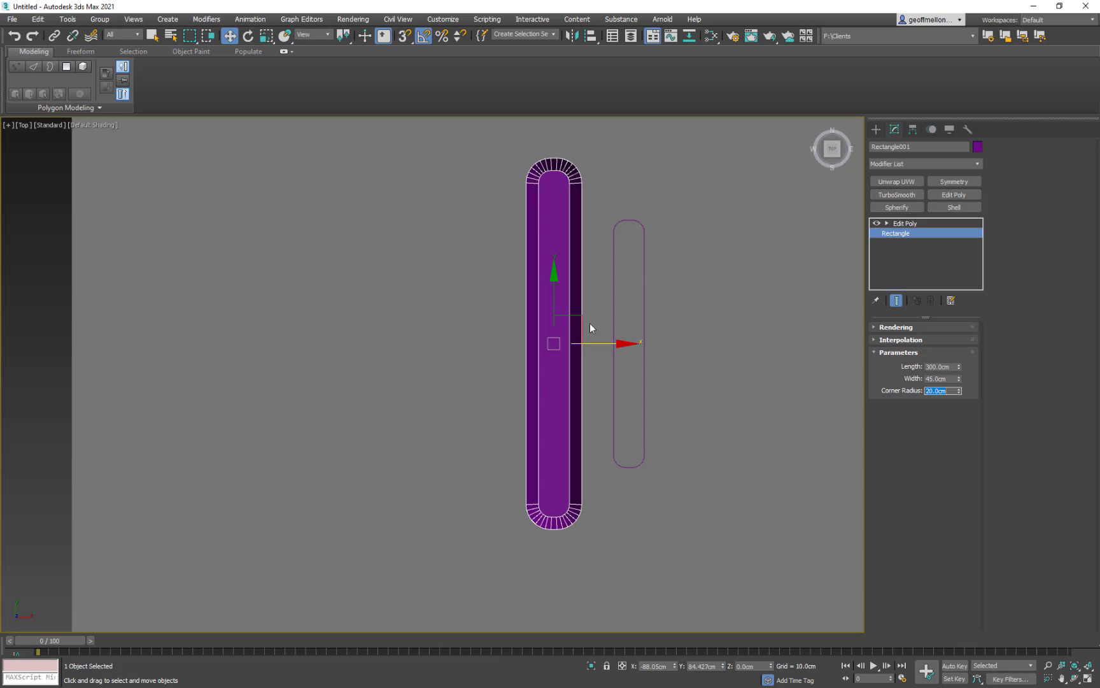
Try a length of 250 cm for the slot's base rectangle, and set it to 225 cm
middle_click_drag(637, 289, 619, 292)
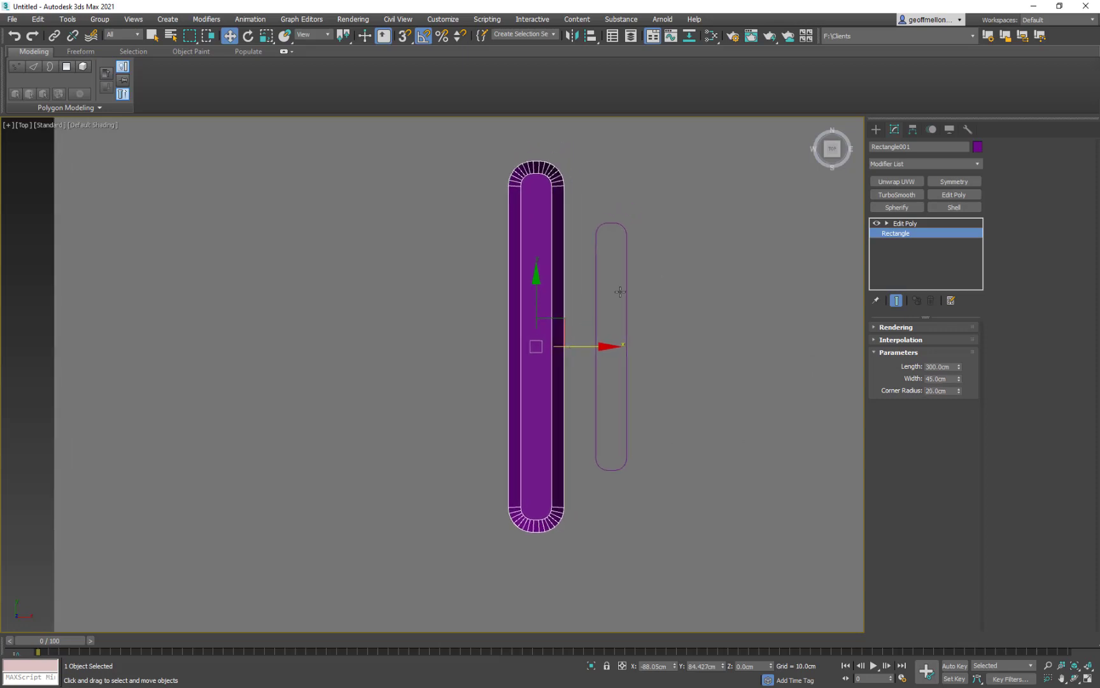
left_click(937, 367)
type("250")
key("Return")
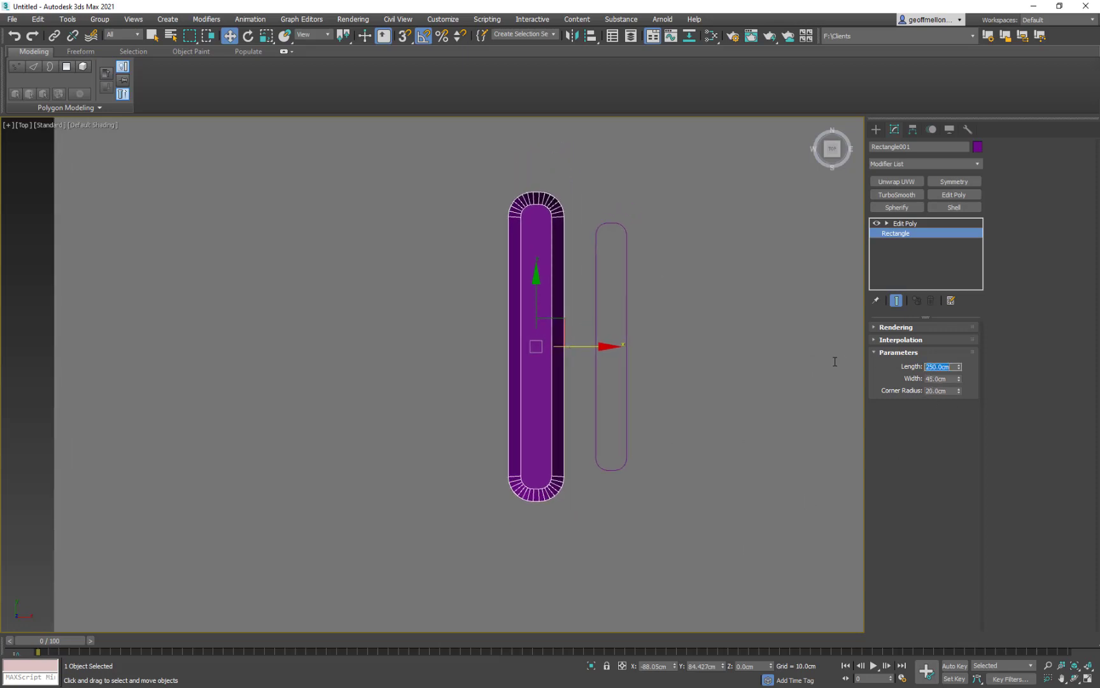
type("2285")
key("Return")
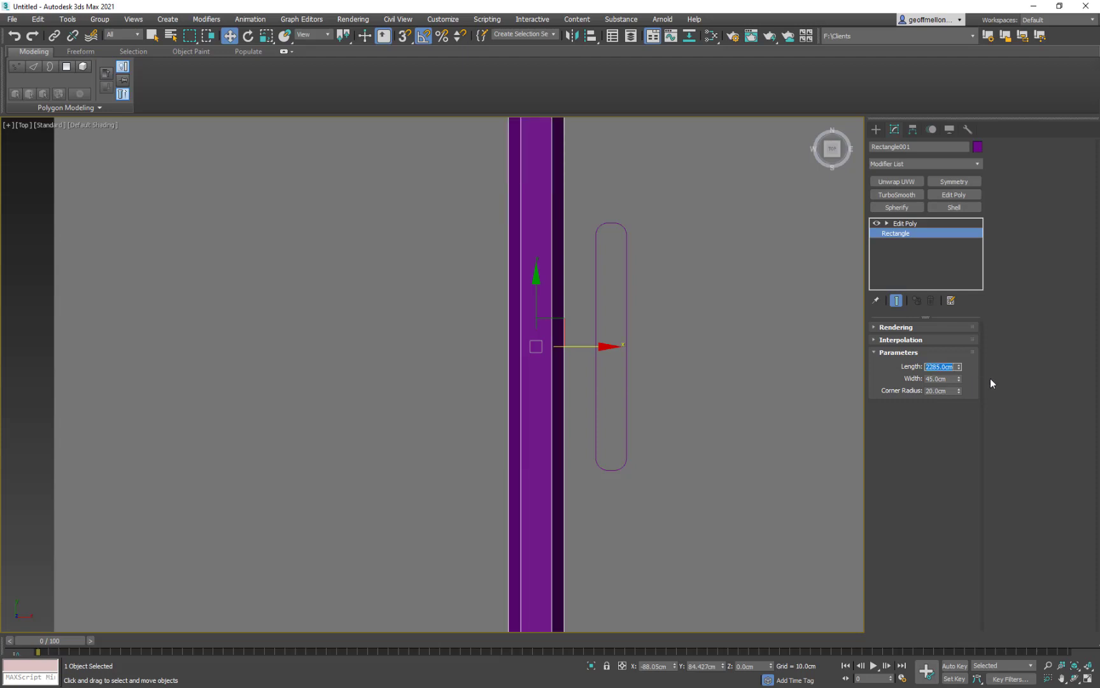
type("225")
key("Return")
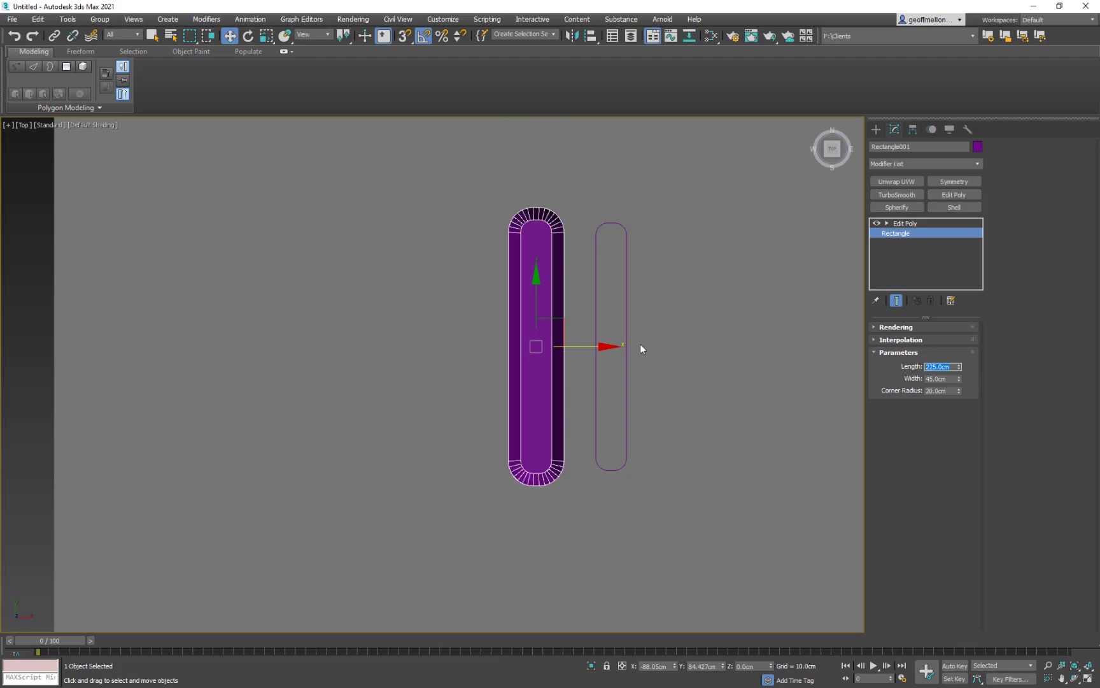
scroll(520, 221, "up", 3)
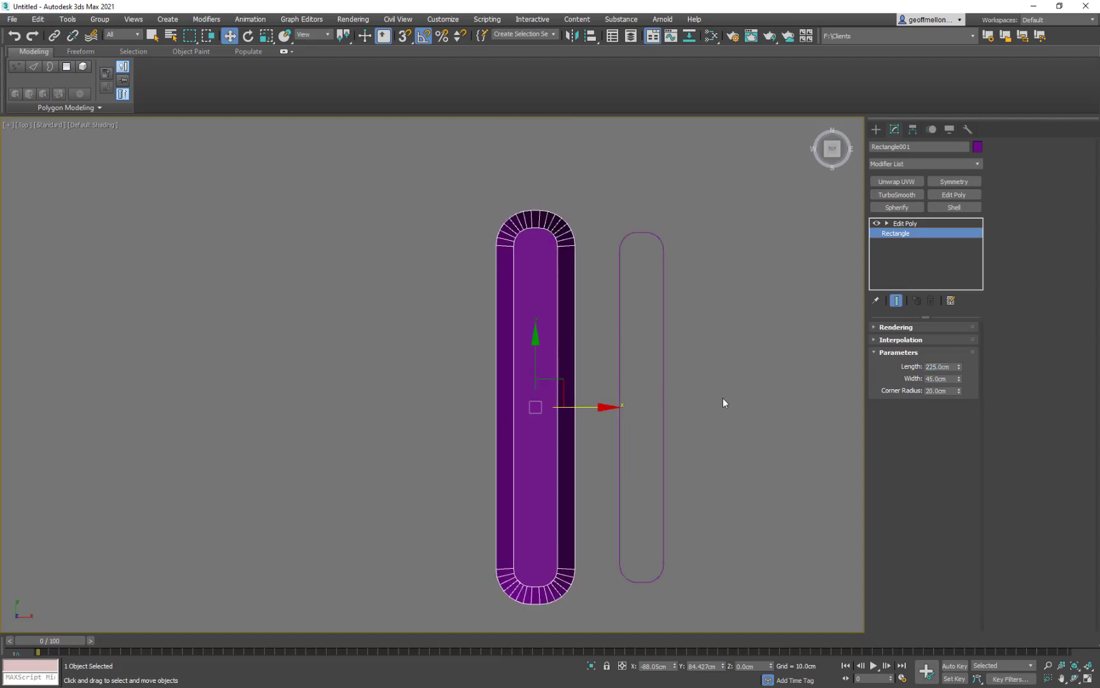
middle_click_drag(663, 298, 634, 246)
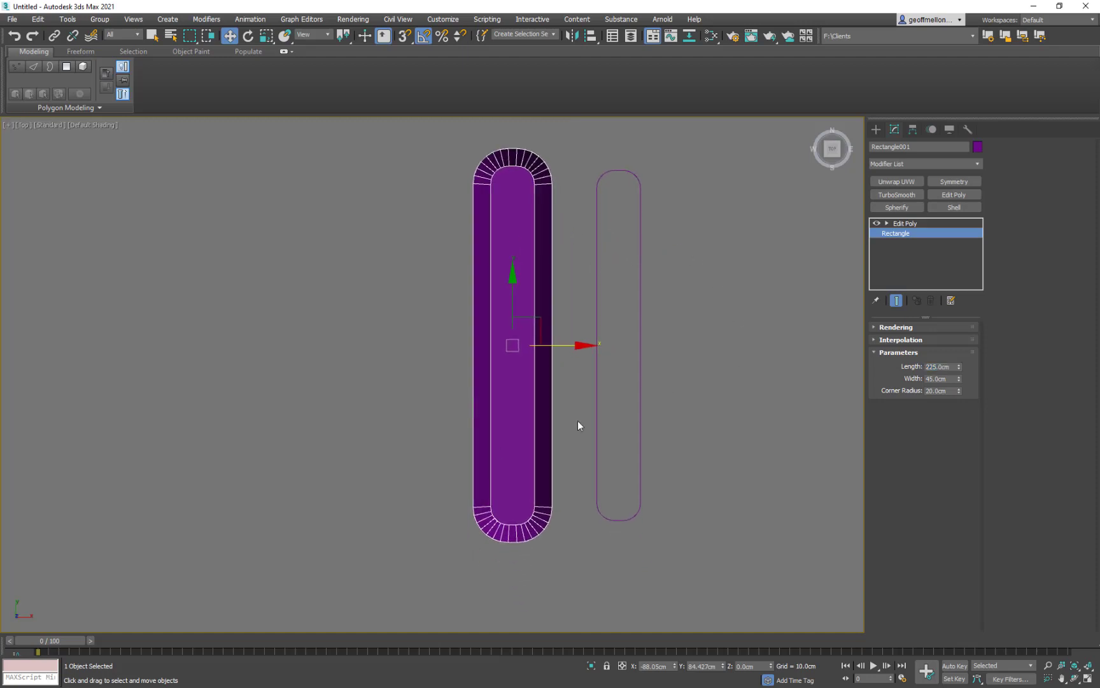
Return to the slot's Edit Poly modifier and lower its inner floor polygon to about Z -11.15 cm
mouse_move(577, 425)
middle_mouse_down("alt")
mouse_move(518, 356)
mouse_move(604, 442)
mouse_move(573, 444)
middle_mouse_up("alt")
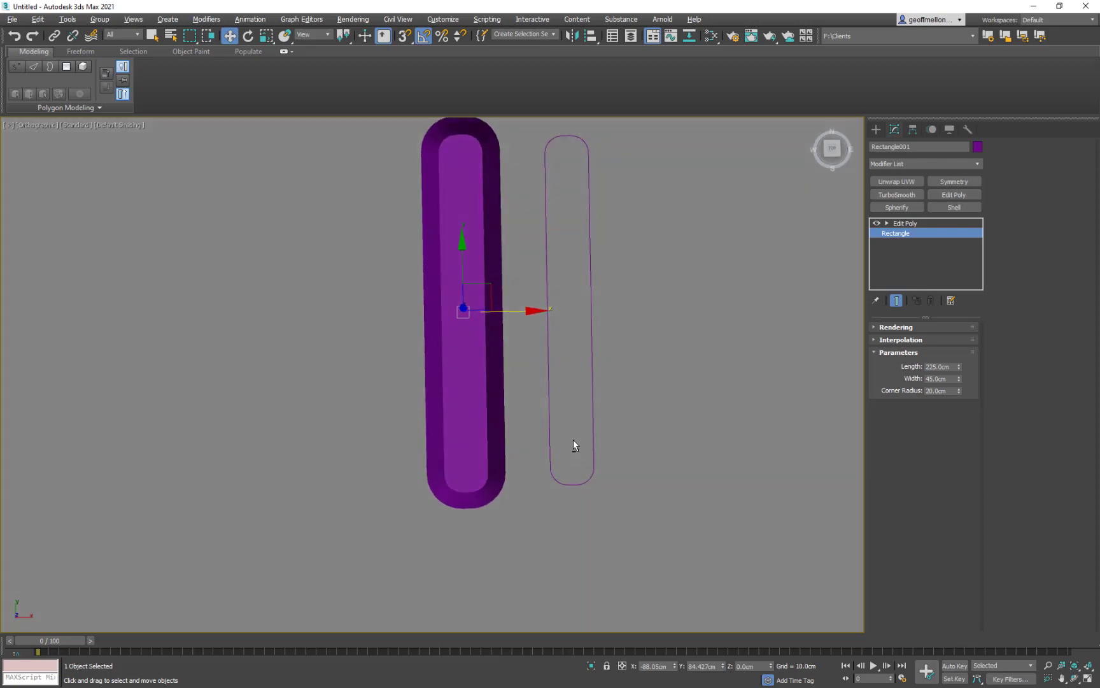
middle_click_drag(563, 321, 528, 252, "alt")
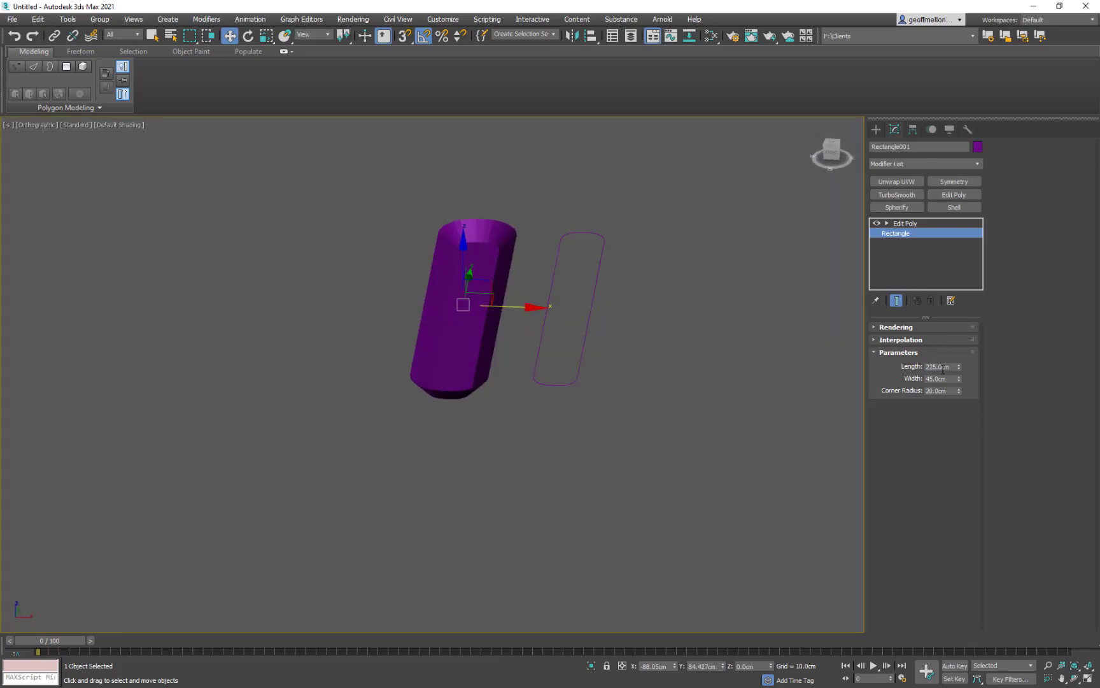
left_click(906, 223)
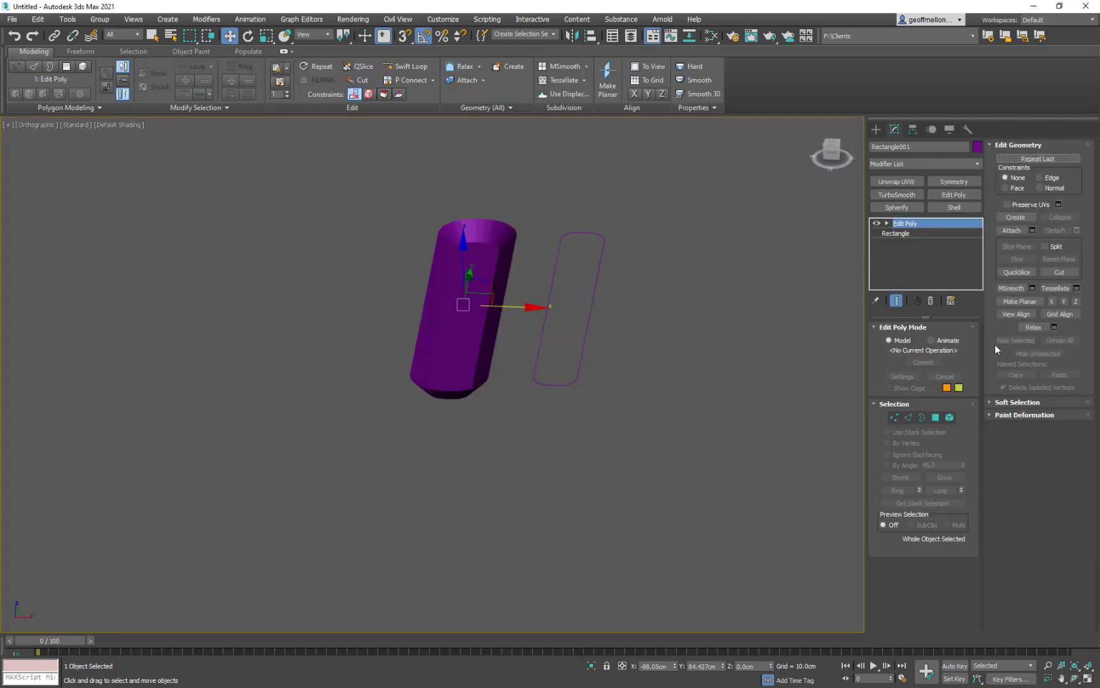
left_click(935, 417)
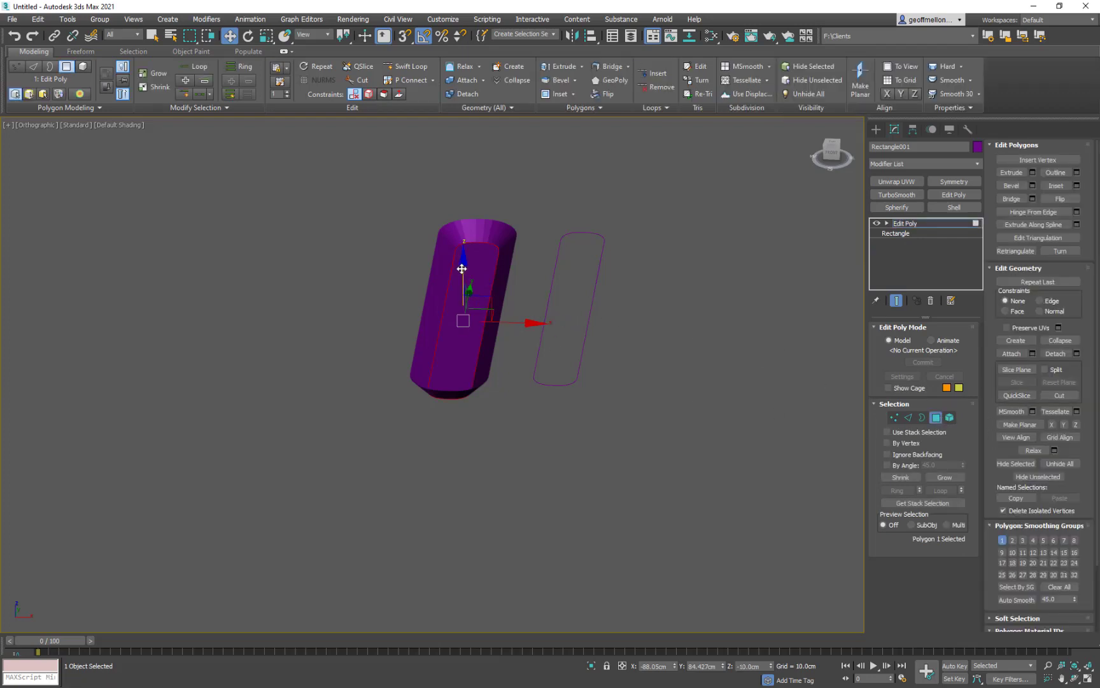
left_click_drag(460, 268, 460, 270)
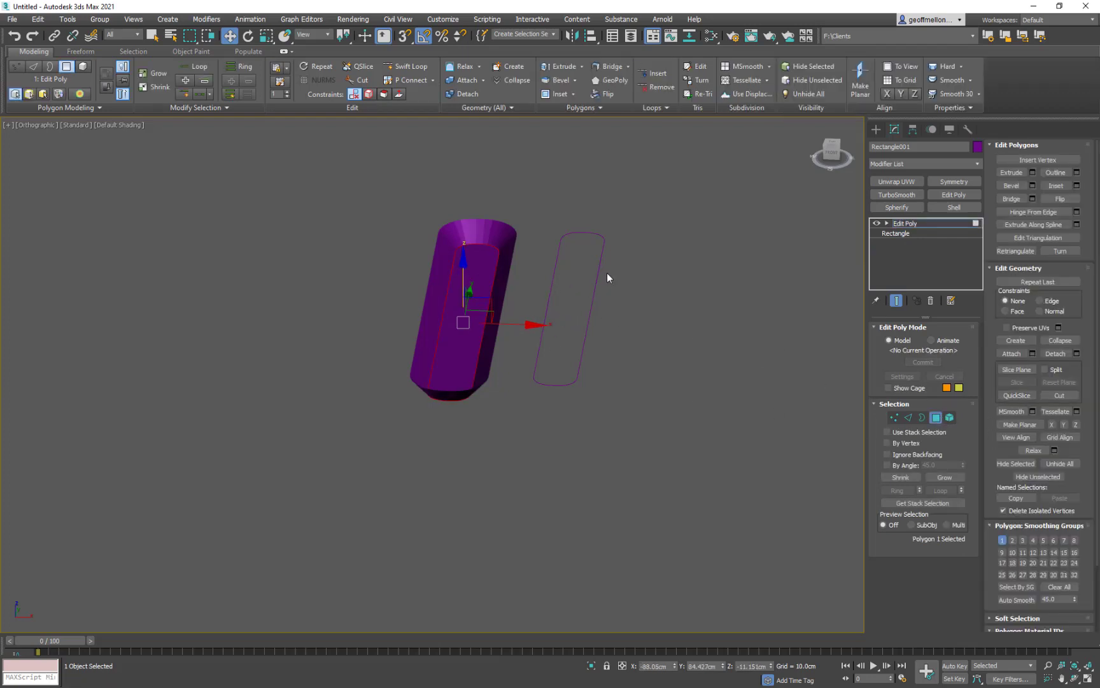
Select the full ring of sloped bevel polygons around the slot in top view and assign them smoothing group 2
key("t")
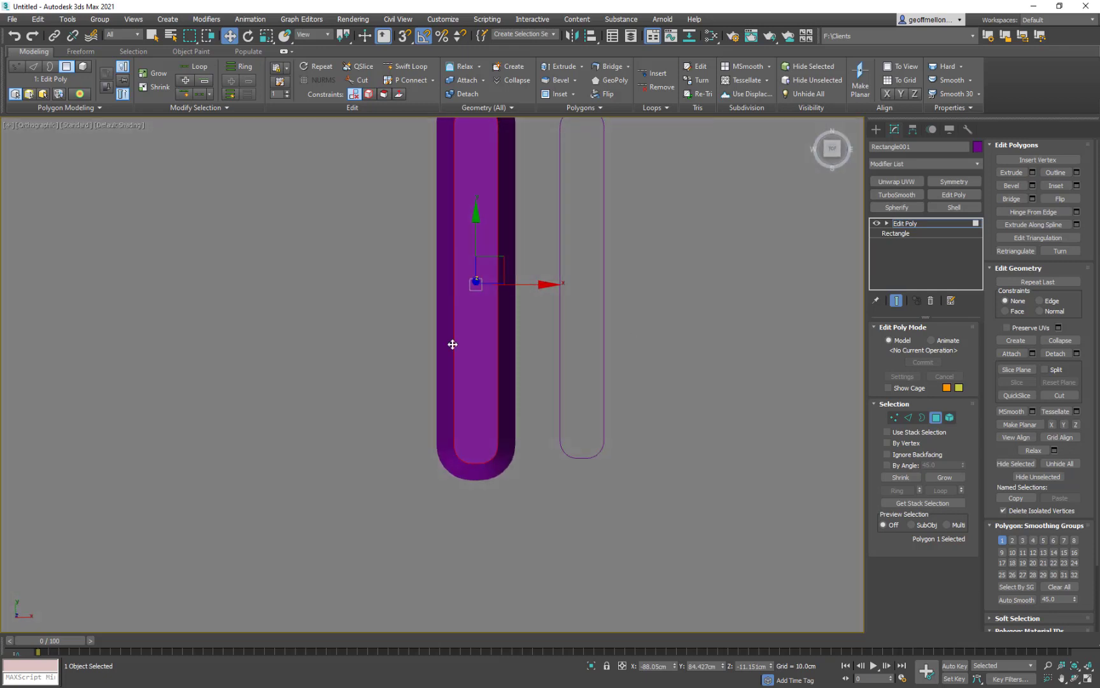
middle_click_drag(452, 343, 482, 288)
key("t")
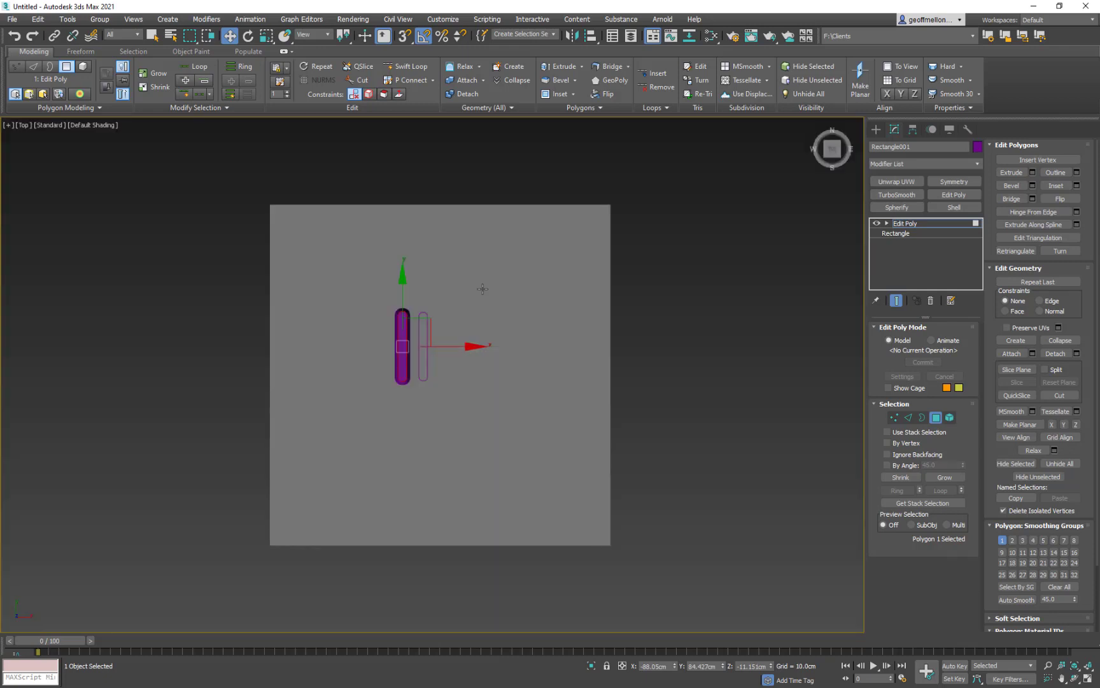
key("z")
middle_click_drag(506, 347, 524, 269)
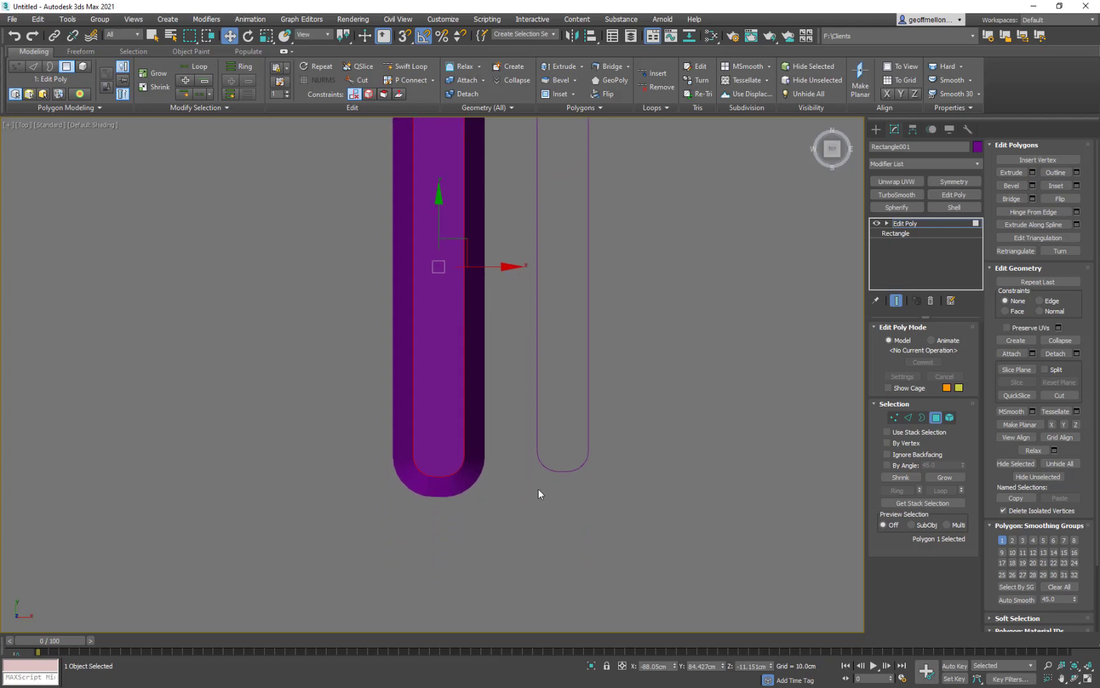
scroll(538, 493, "up", 5)
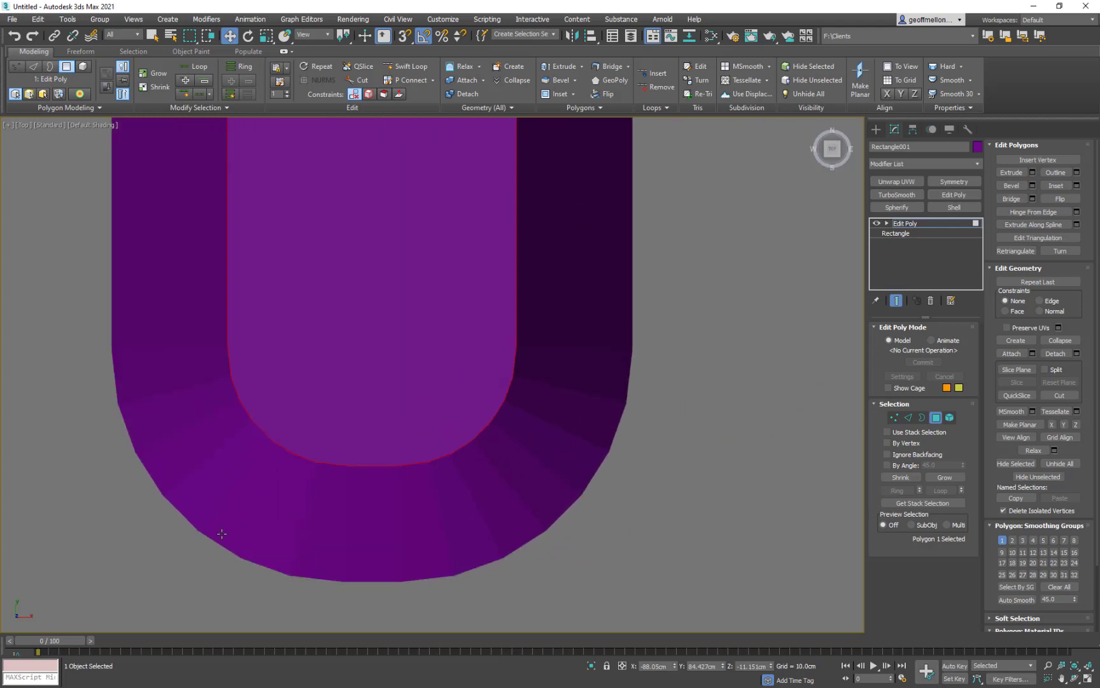
left_click(151, 296)
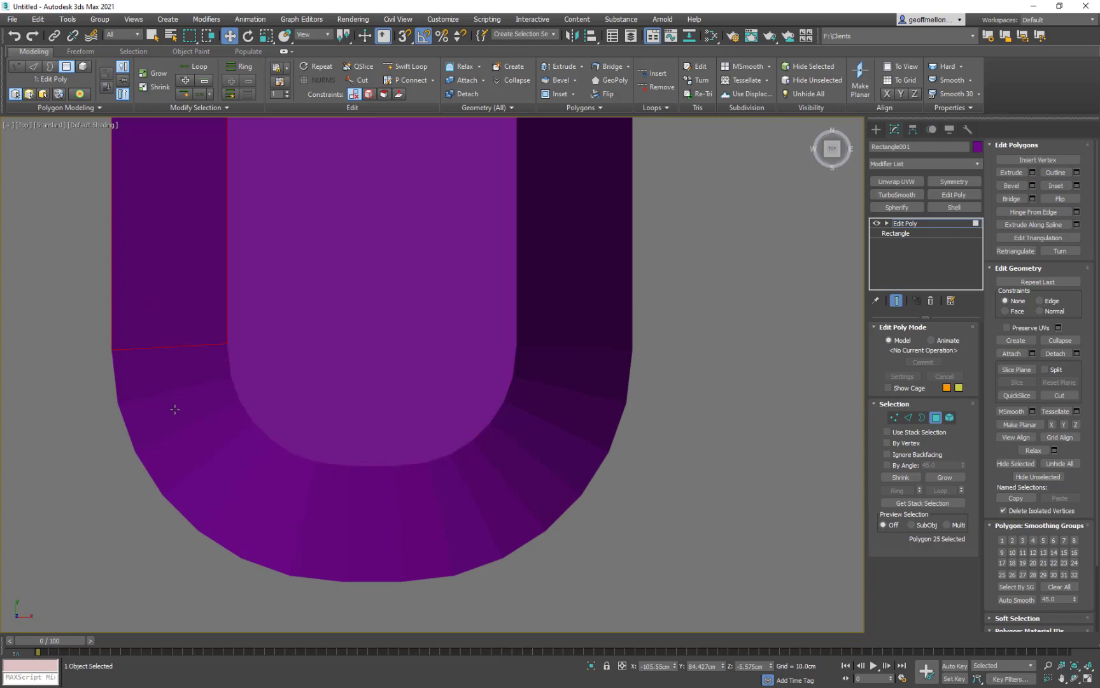
left_click(174, 355, "shift")
right_click(174, 356)
left_click(173, 357, "shift")
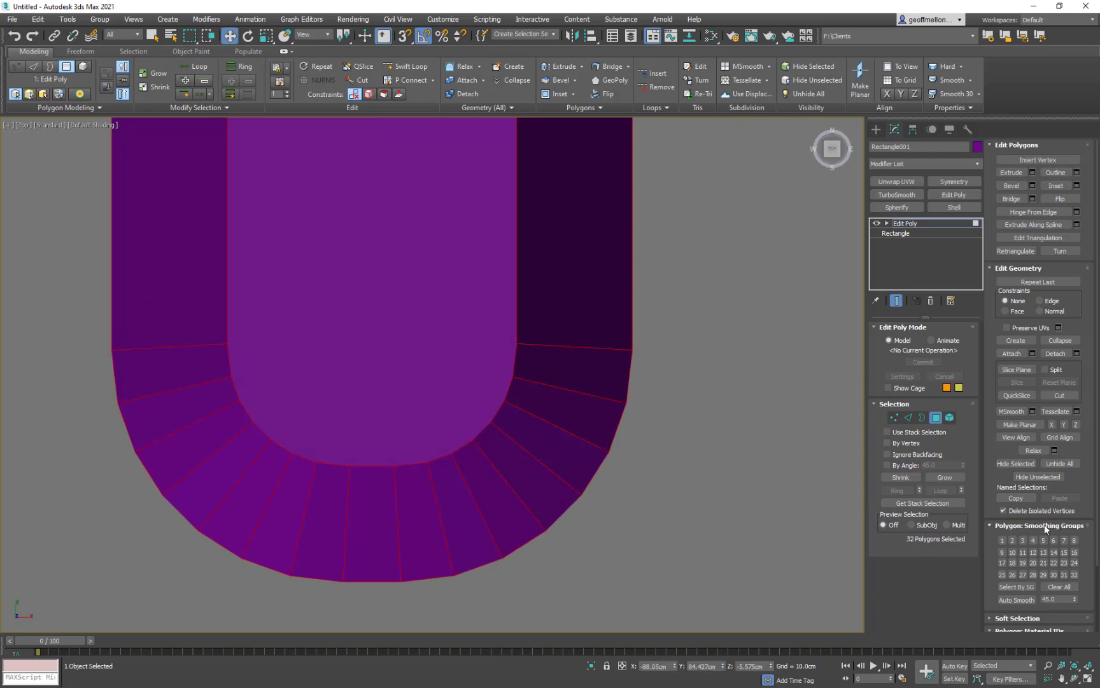
left_click(1012, 540)
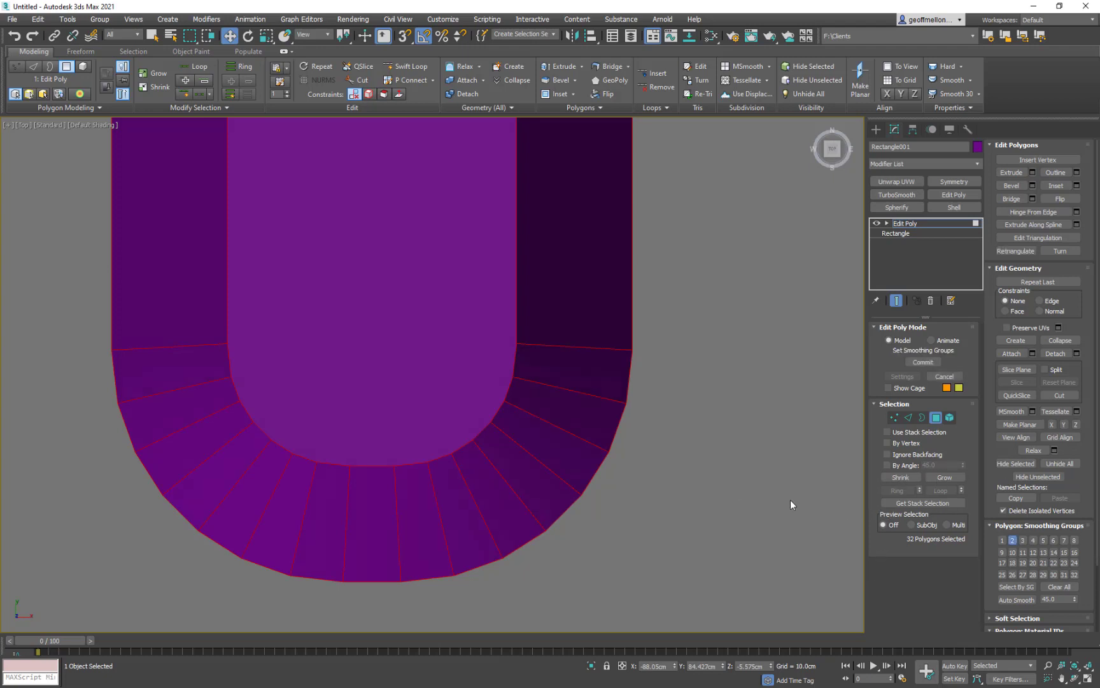
left_click(484, 315)
Leave polygon editing and change the beveled slot's object color to grey
scroll(570, 216, "down", 10)
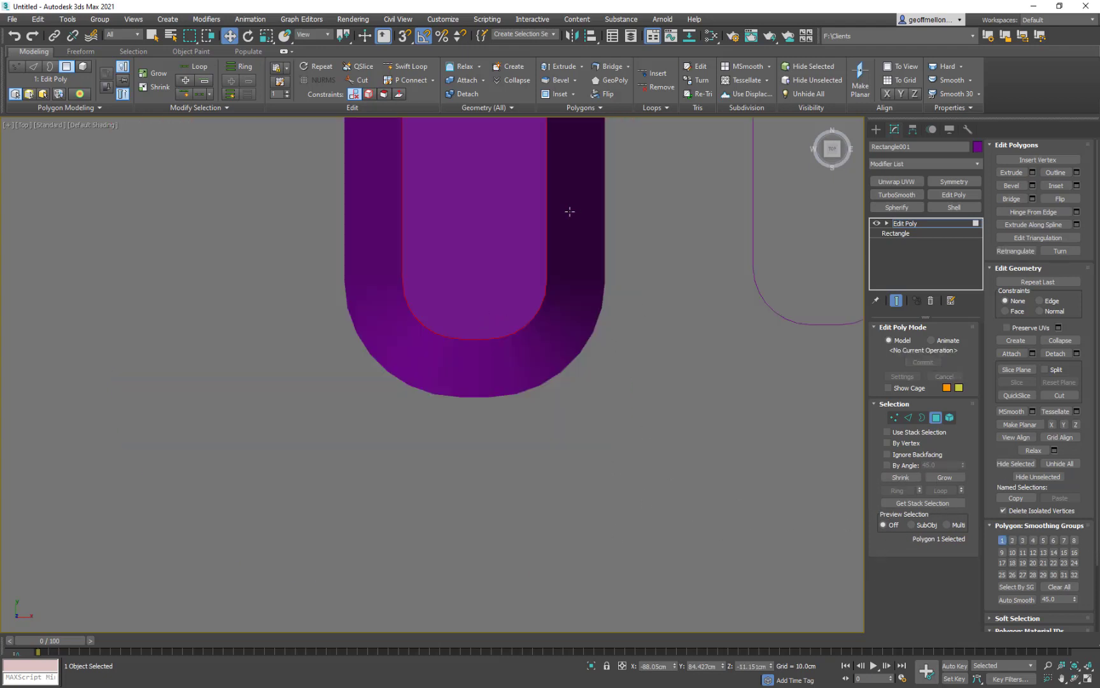
left_click(935, 418)
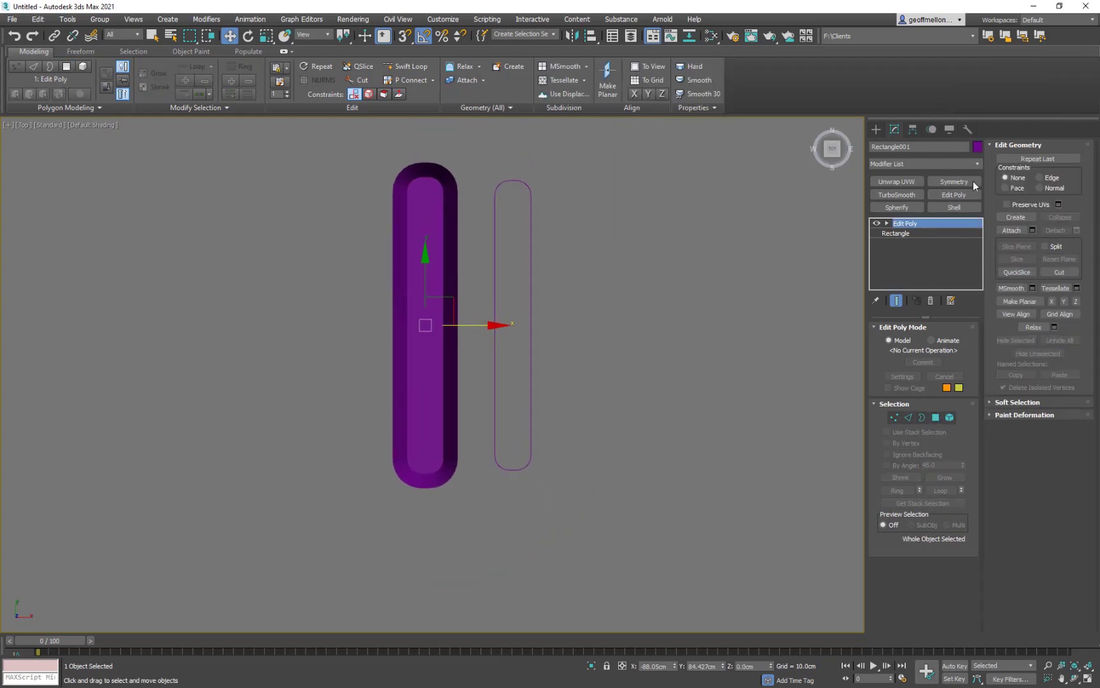
left_click(978, 147)
left_click(597, 364)
left_click(608, 401)
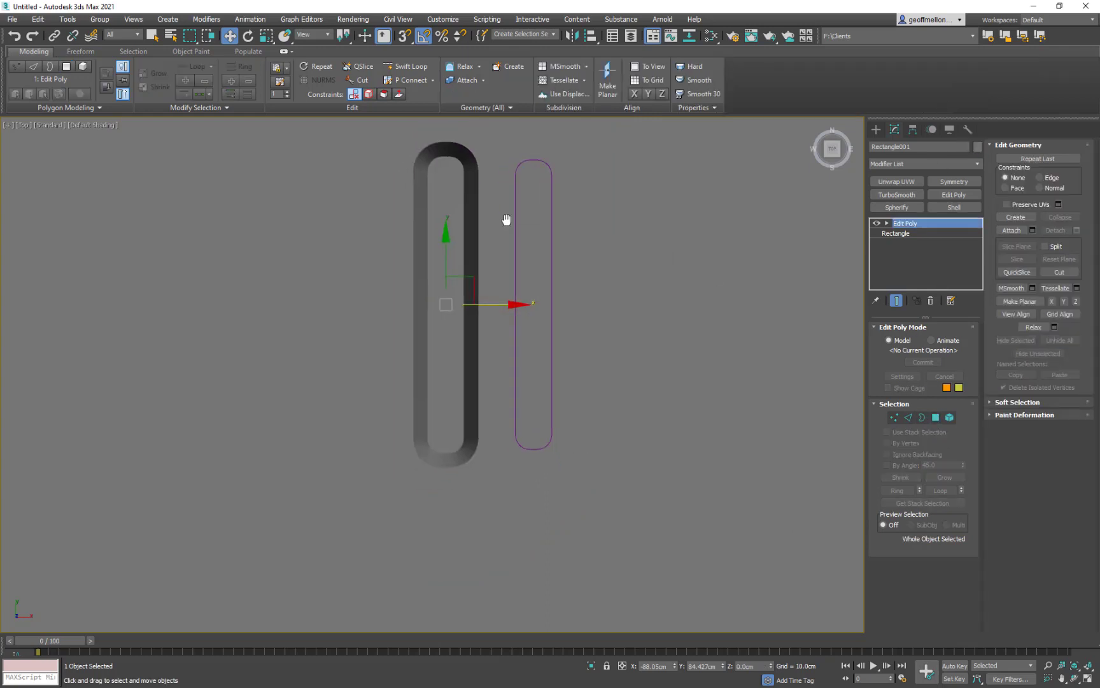
Delete the plain rectangle spline copy beside the beveled slot
scroll(500, 292, "down", 3)
key("shift+f")
key("ctrl+z")
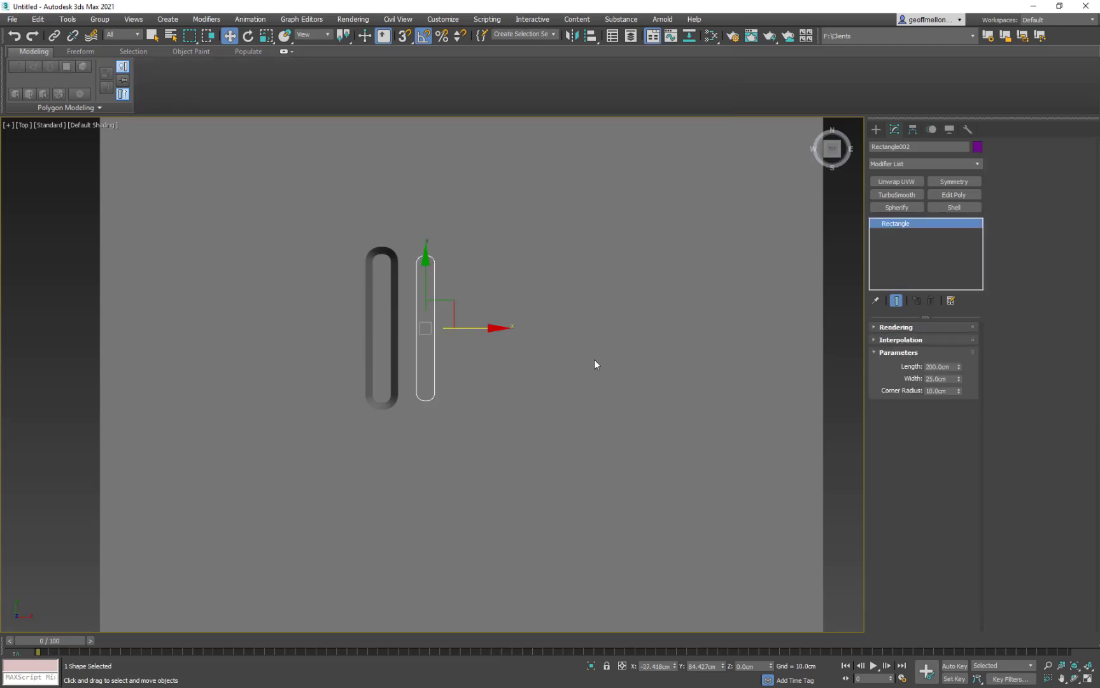
key("Delete")
Select the grey beveled slot and move it about 5 cm along X
middle_click_drag(560, 256, 479, 292)
left_click(433, 326)
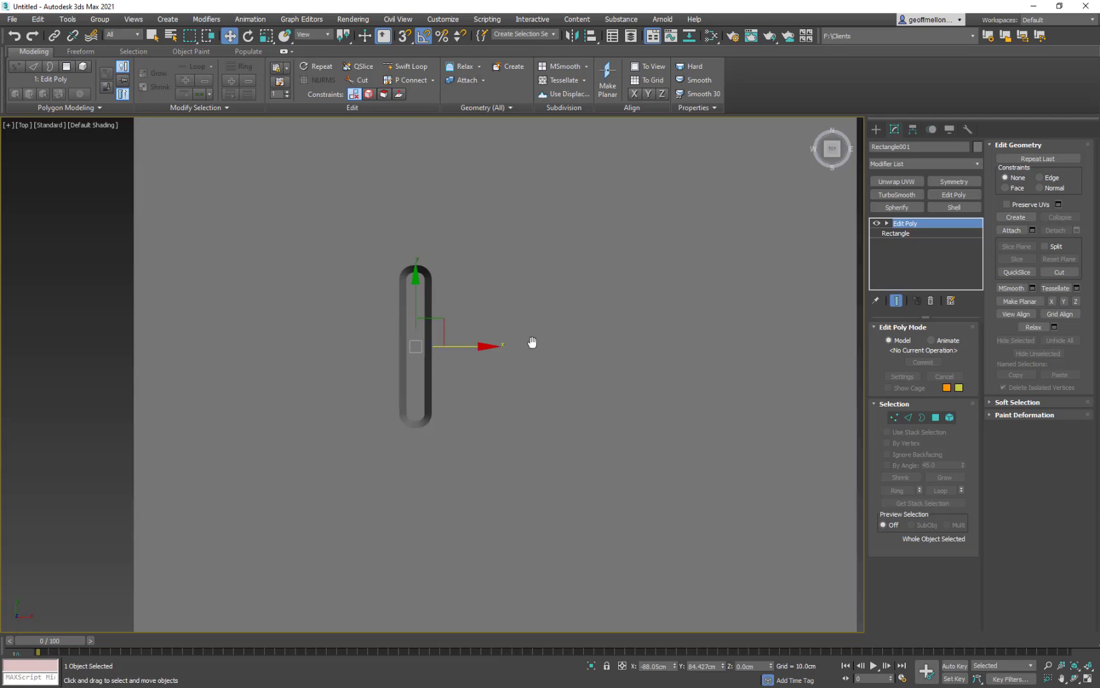
middle_click_drag(530, 341, 471, 343)
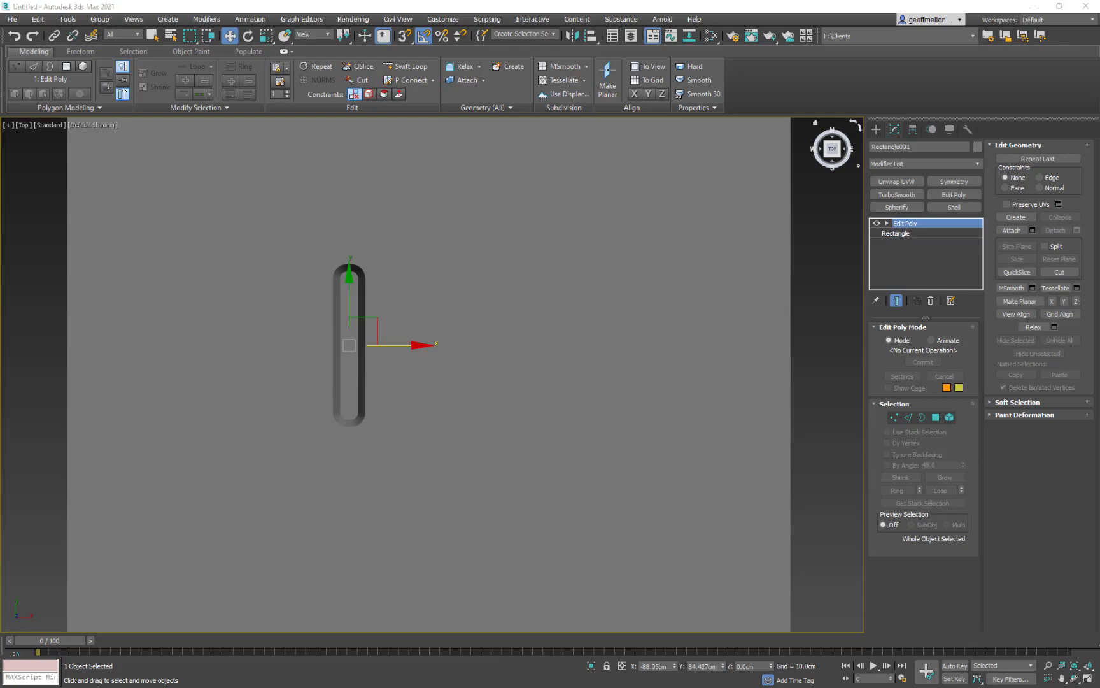
left_click_drag(428, 312, 520, 312, "shift")
left_click(599, 397)
Draw a six-sided NGon spline about 67 cm in radius beside the slot and slightly round its corners
left_click(876, 130)
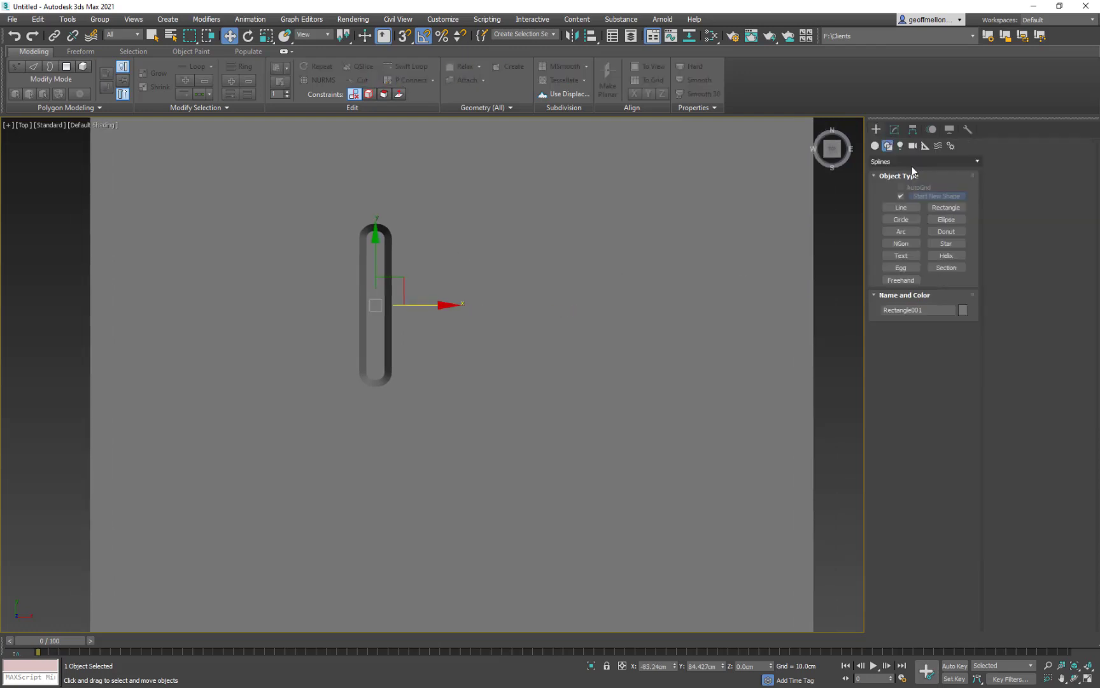
left_click(901, 243)
left_click_drag(470, 281, 519, 281)
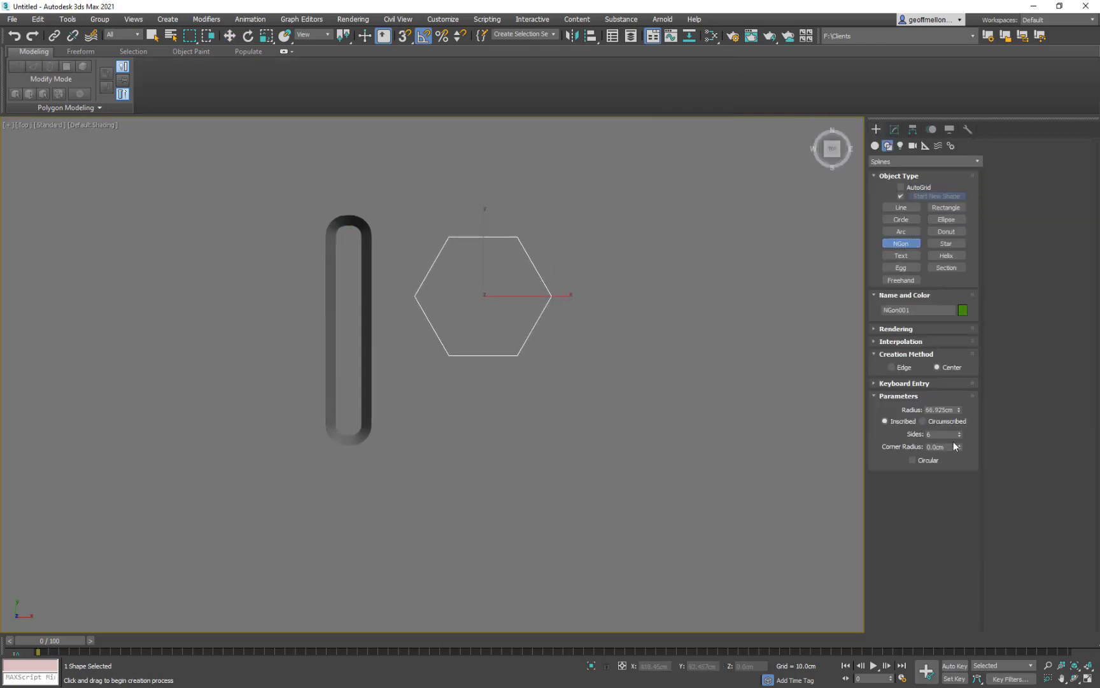
left_click_drag(957, 427, 900, 105)
right_click(688, 305)
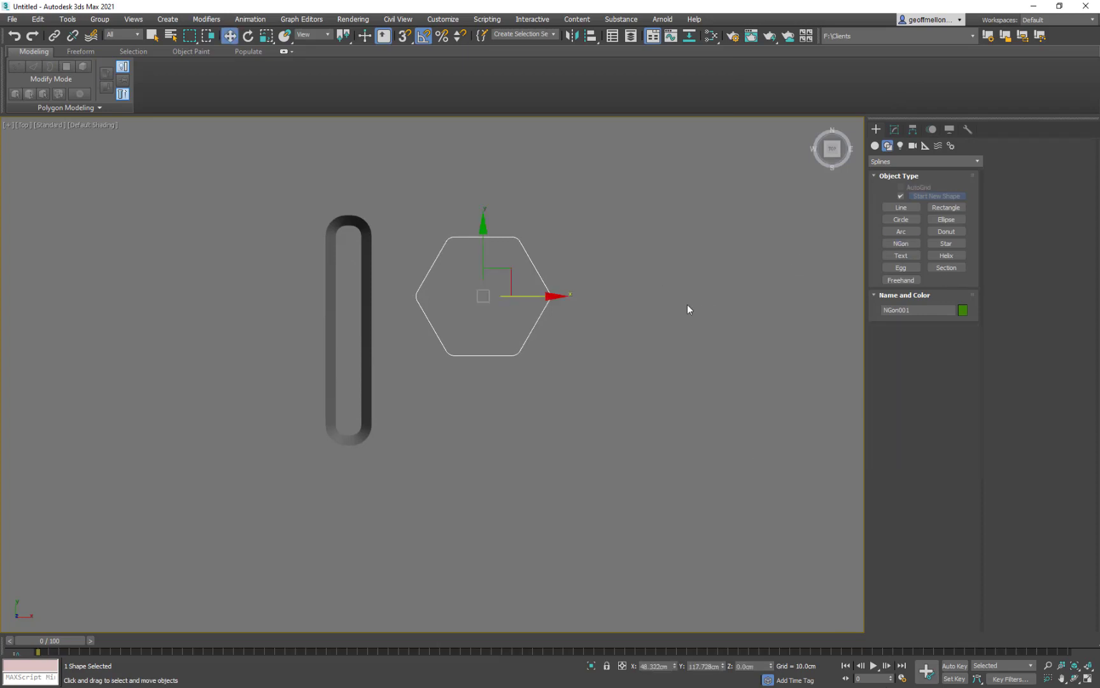
Apply an Edit Poly modifier to the hexagon, select its polygon and open the Bevel settings
type("xedit")
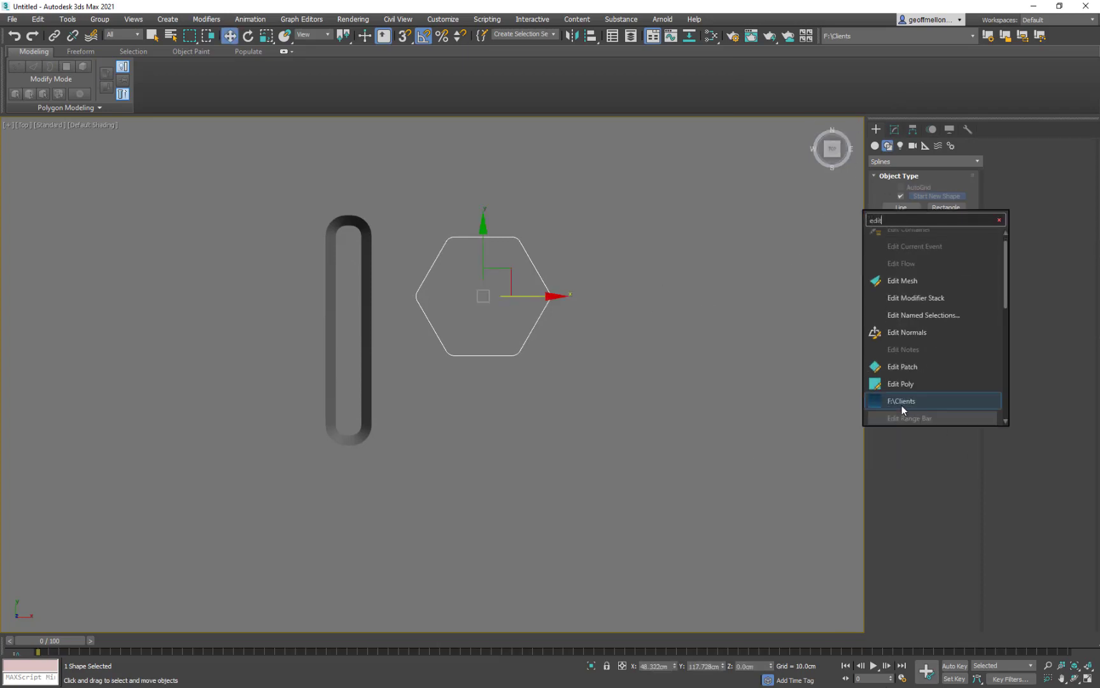
left_click(901, 405)
scroll(557, 258, "up", 2)
middle_click_drag(557, 259, 583, 248)
left_click(935, 417)
left_click(522, 304)
right_click(778, 354)
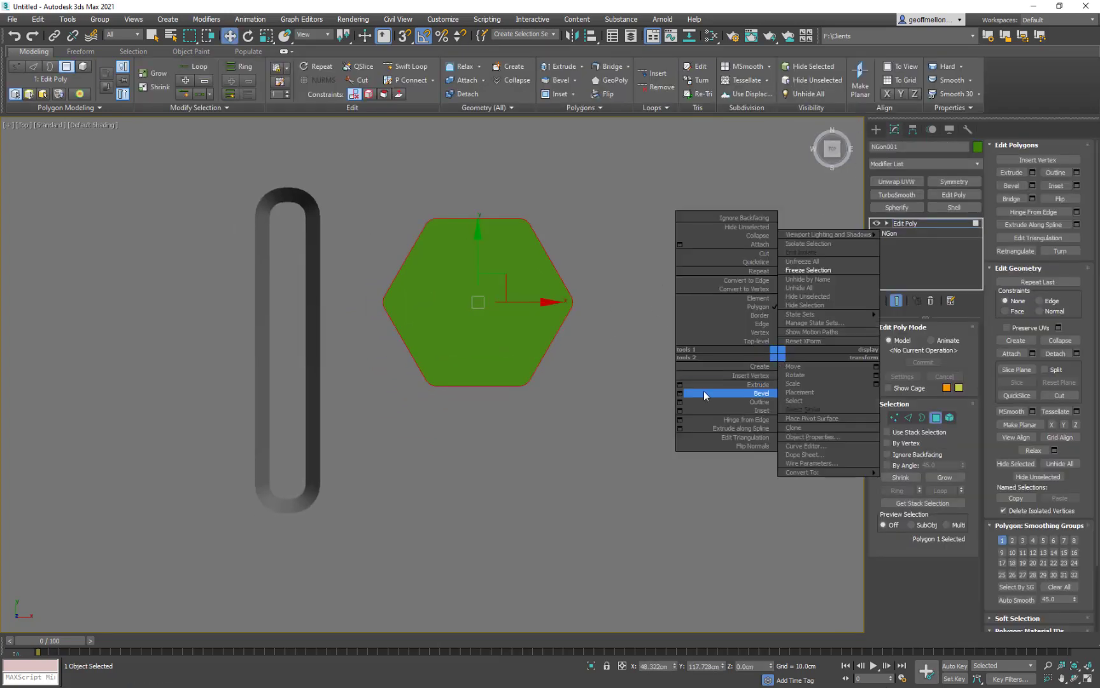
left_click(680, 391)
left_click_drag(441, 398, 449, 242)
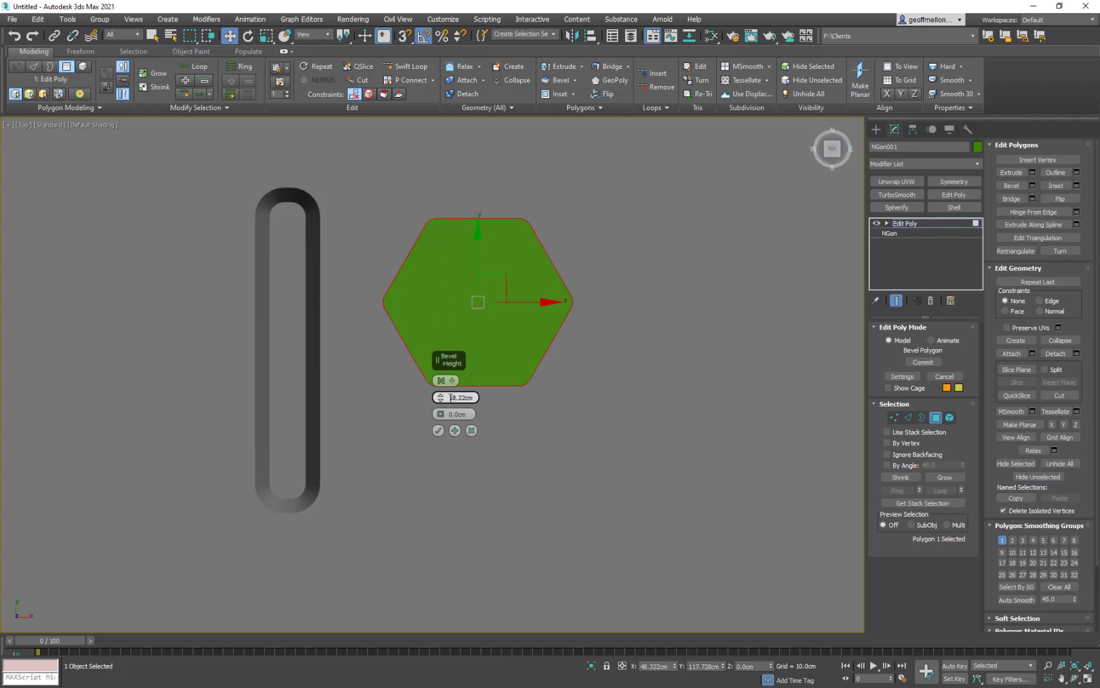
type("-300")
key("Return")
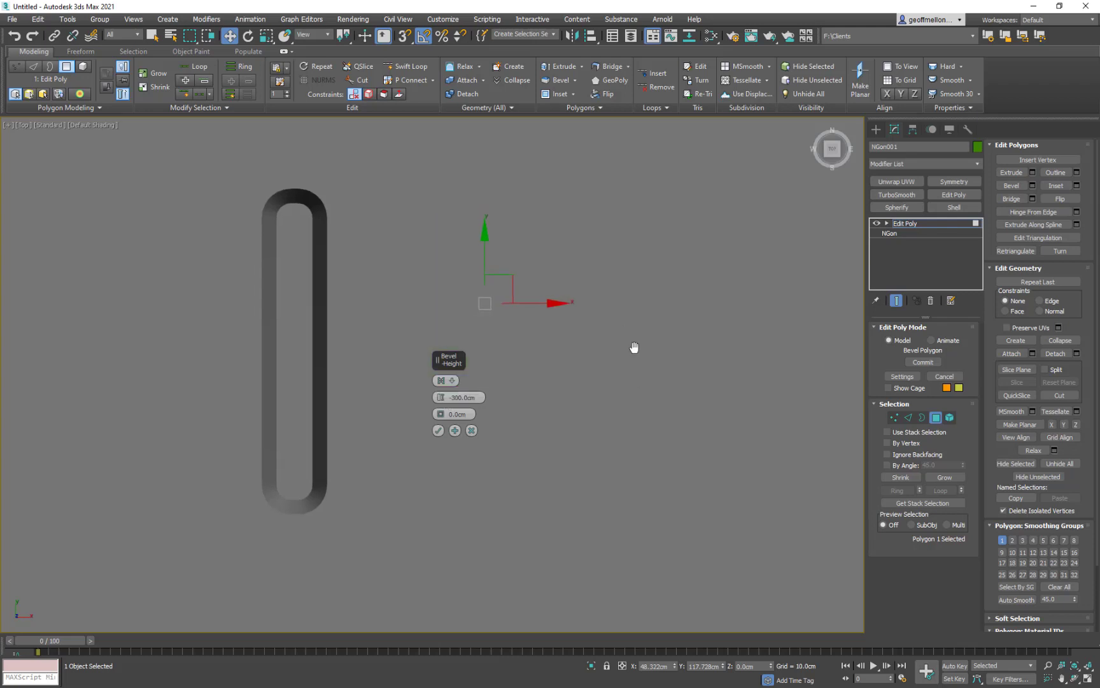
mouse_move(634, 347)
middle_mouse_down()
mouse_move(623, 353)
mouse_move(629, 324)
middle_mouse_up()
key("ctrl+z")
Set the hexagon polygon's Bevel height to 10 cm and its outline to -10 cm
left_click(460, 397)
type("10")
key("Return")
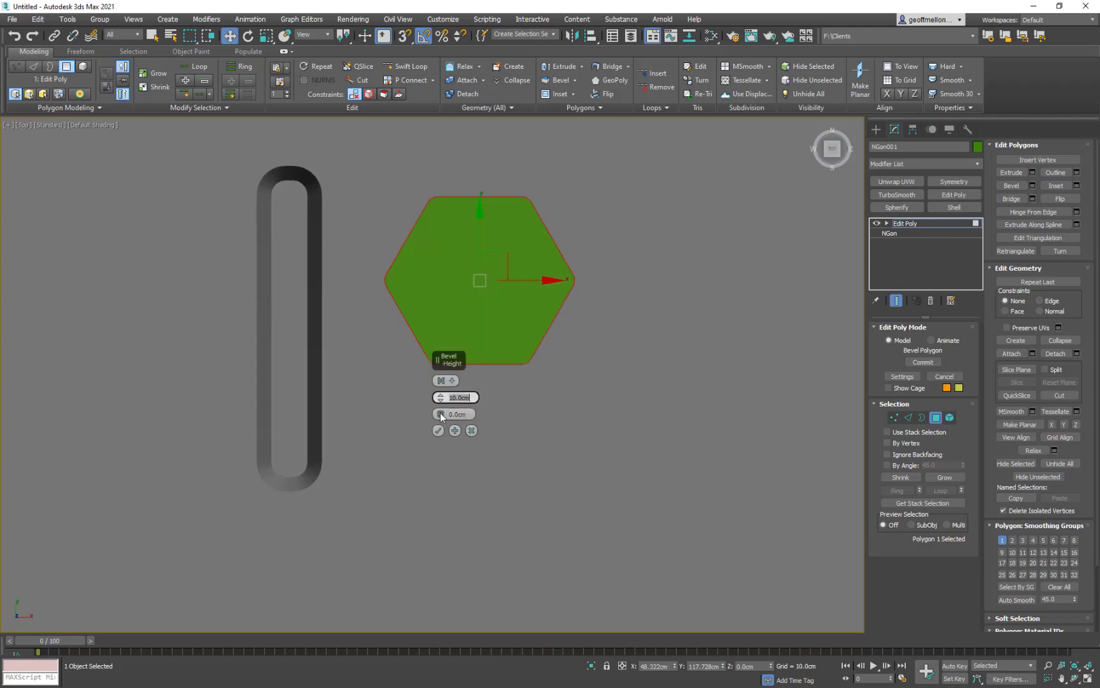
left_click_drag(441, 413, 440, 445)
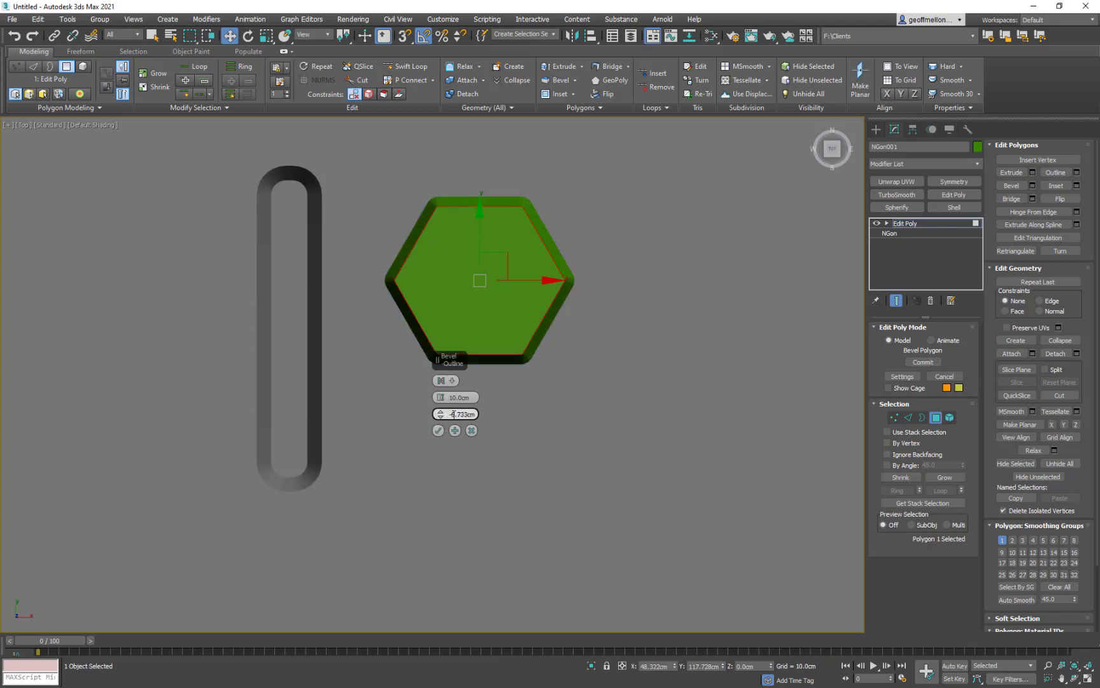
left_click(453, 414)
type("-10")
key("Return")
middle_click_drag(552, 425, 543, 237, "alt")
scroll(542, 229, "down", 2)
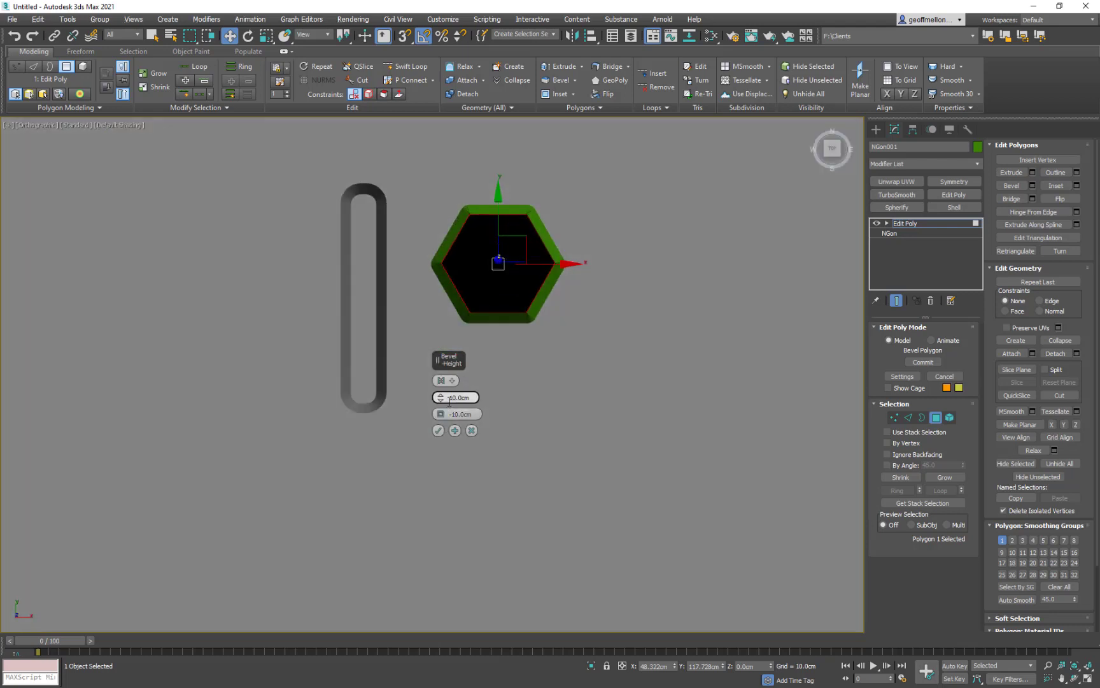
Set the hexagon's Bevel height to -10 cm, check the recess from an angle and apply the bevel
left_click(448, 402)
type("-")
key("Return")
middle_click_drag(466, 269, 526, 287, "alt")
scroll(554, 273, "up", 5)
scroll(433, 284, "down", 4)
middle_click_drag(433, 284, 499, 543, "alt")
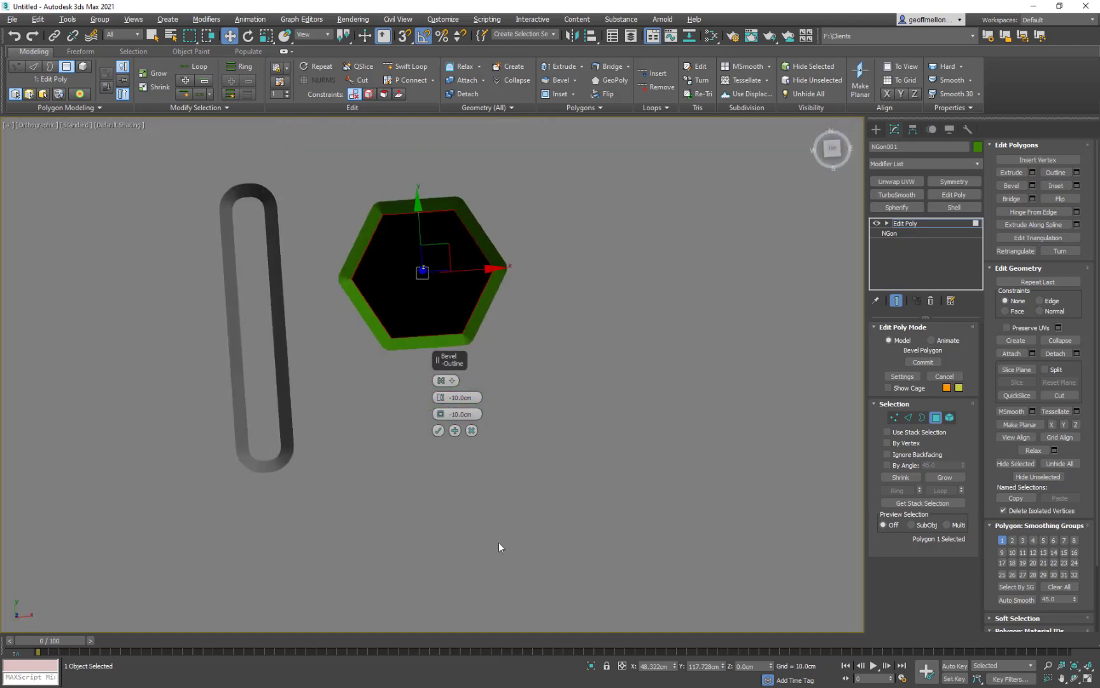
left_click(438, 431)
Return to the hexagon's base NGon parameters and increase the corner radius to 19.6 cm
left_click(889, 233)
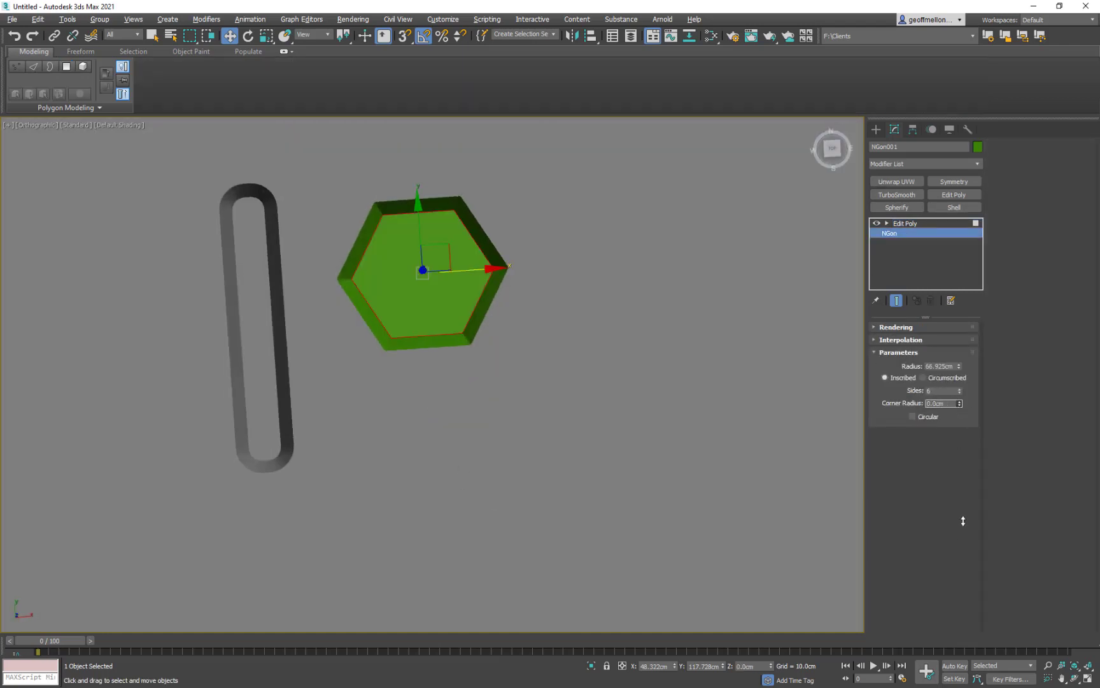
left_click_drag(962, 521, 949, 330)
middle_click_drag(595, 382, 598, 313, "alt")
scroll(587, 313, "down", 5)
Change the beveled hexagon's object color to grey and deselect it
left_click(976, 146)
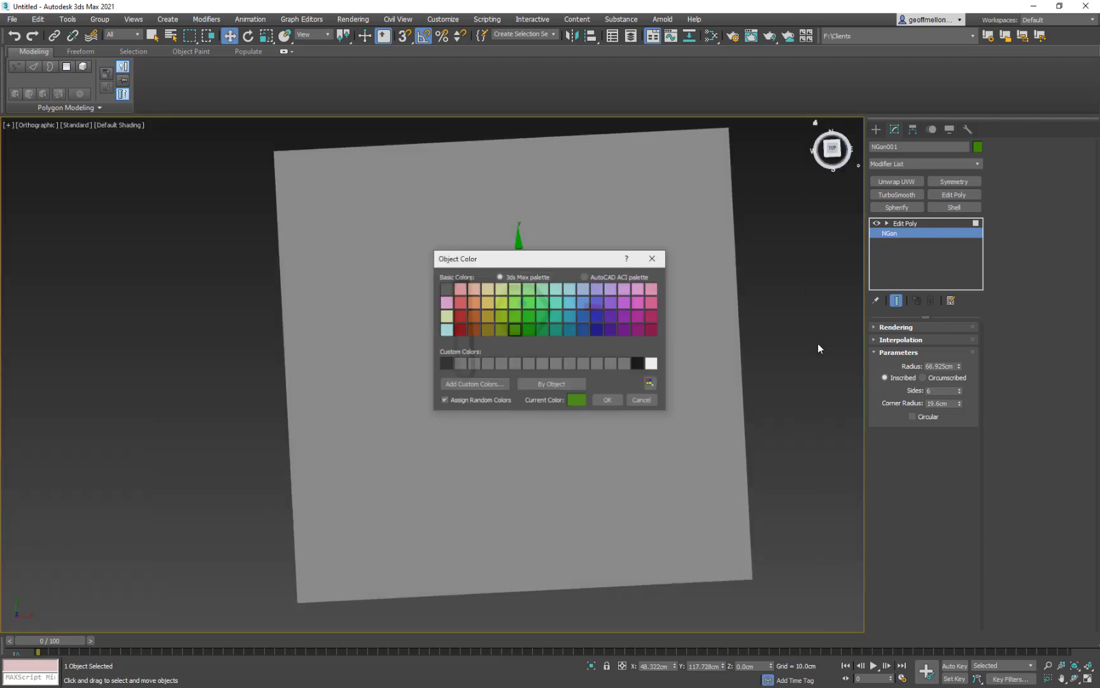
left_click(551, 362)
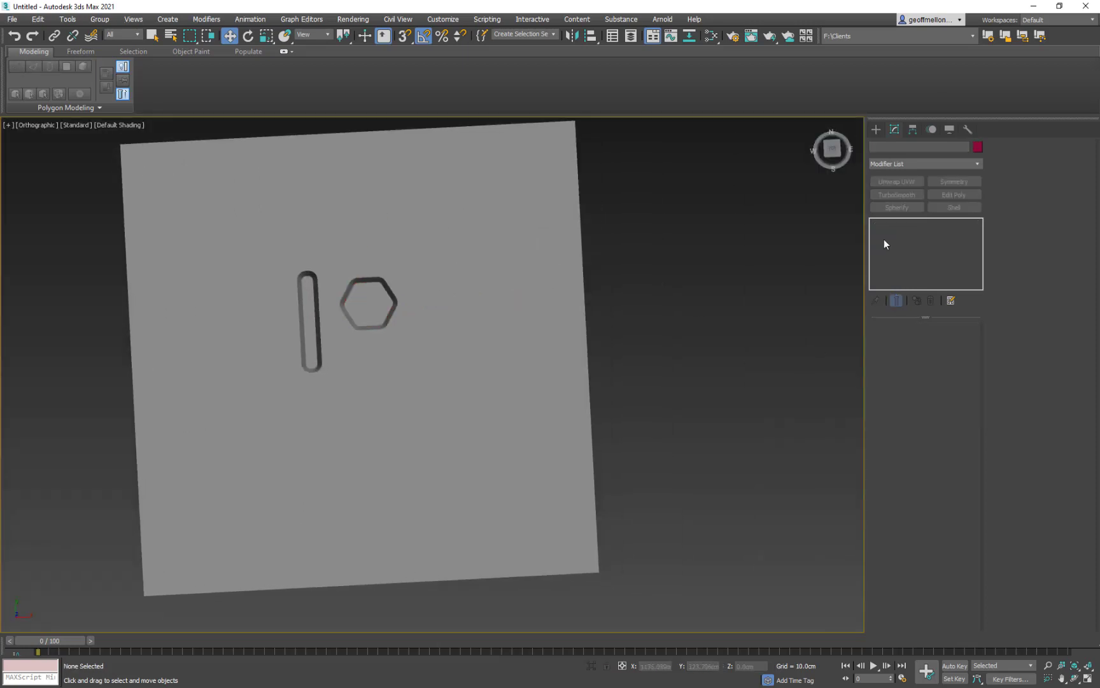
right_click(470, 273)
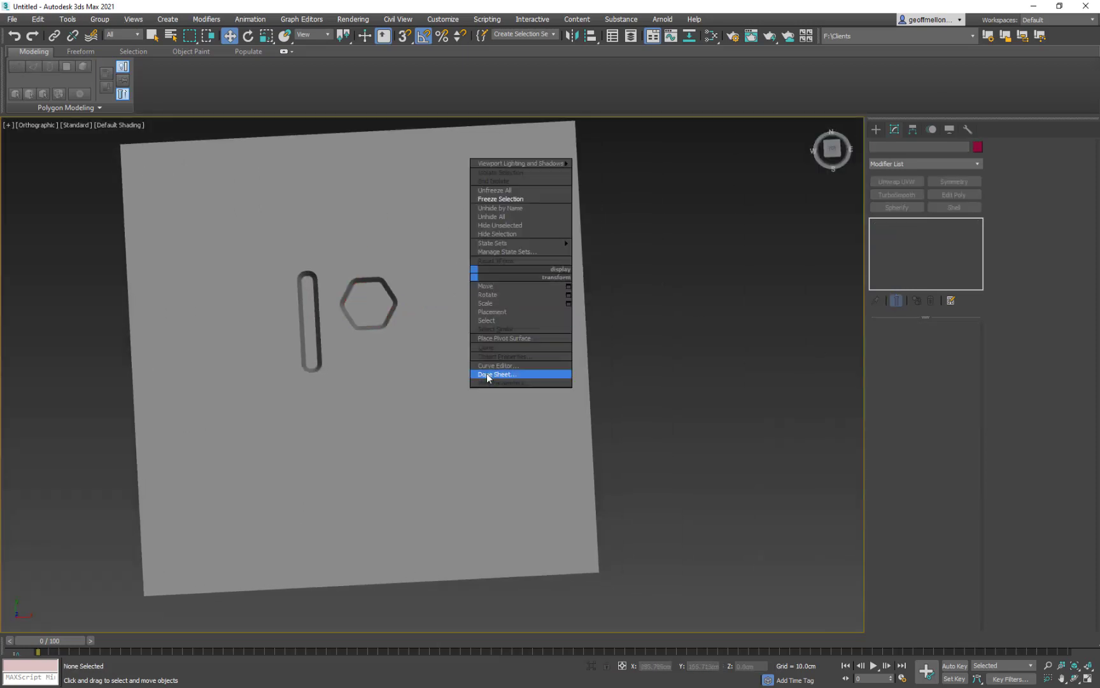
Draw a circle spline in top view on the base plane, on the far side of the hexagon from the slot
key("t")
left_click(876, 130)
left_click(887, 145)
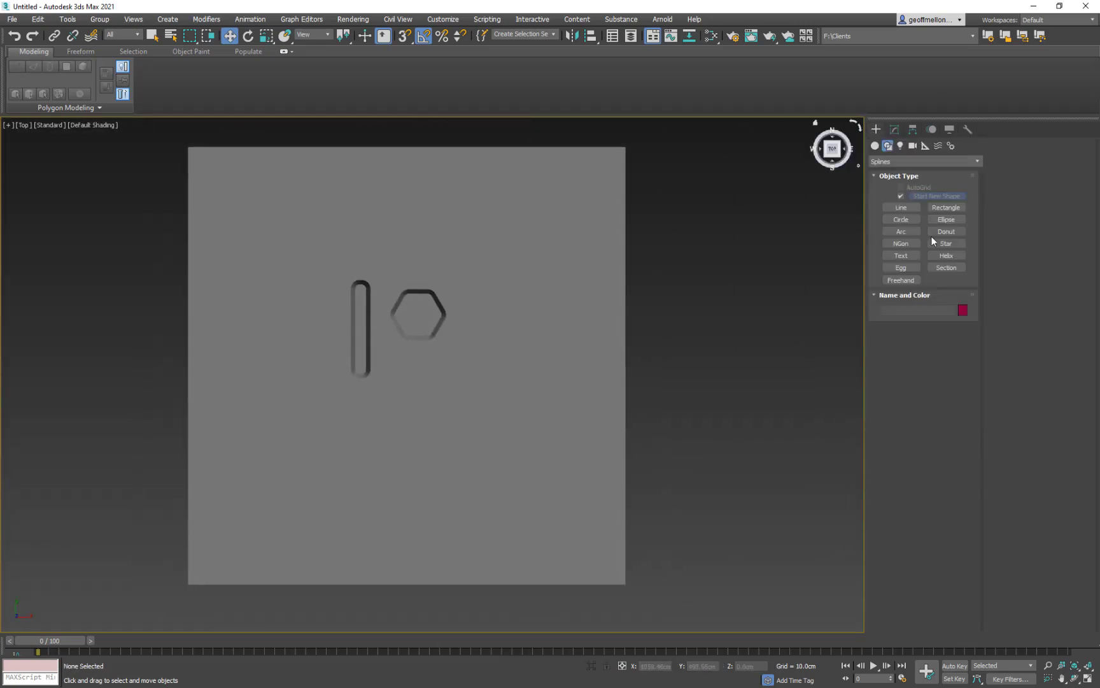
left_click(901, 219)
left_click_drag(483, 303, 484, 332)
key("w")
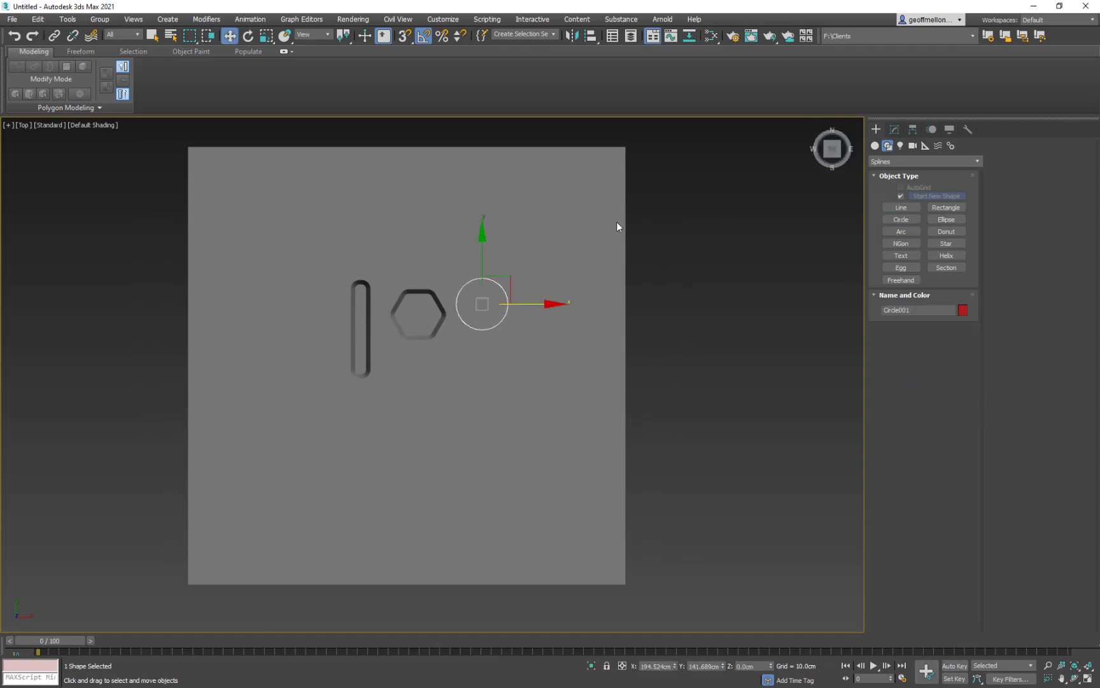
Set the circle spline's radius to 50 cm
left_click(894, 129)
double_click(935, 367)
type("50")
key("Return")
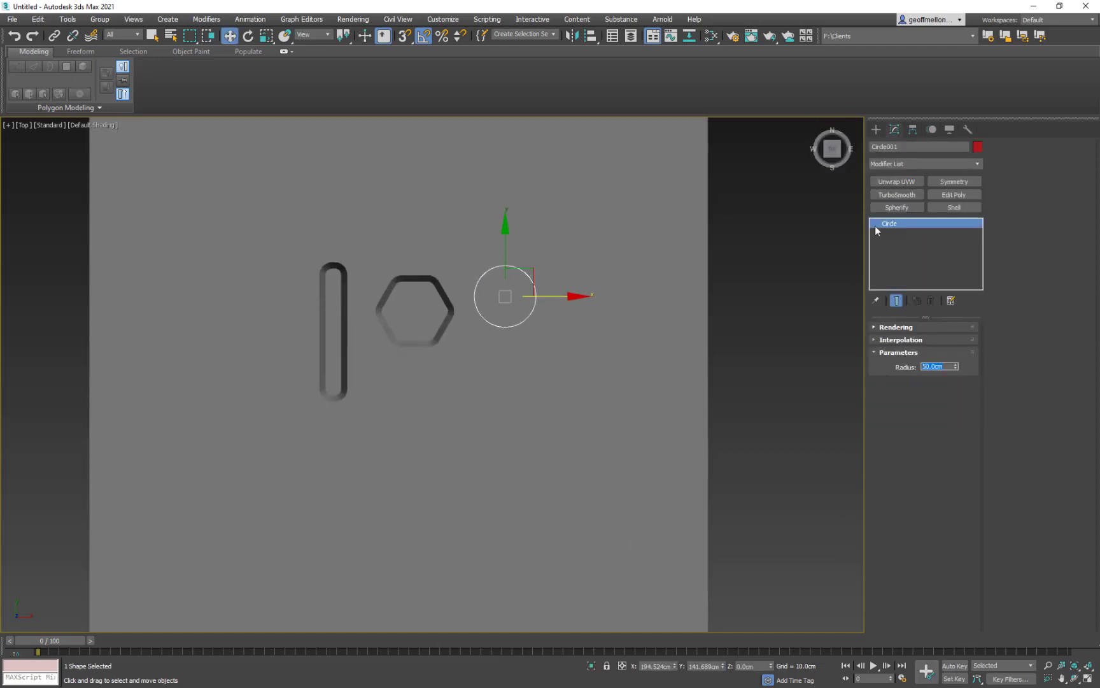
Apply an Edit Poly modifier to the circle and switch to its polygon level
type("x")
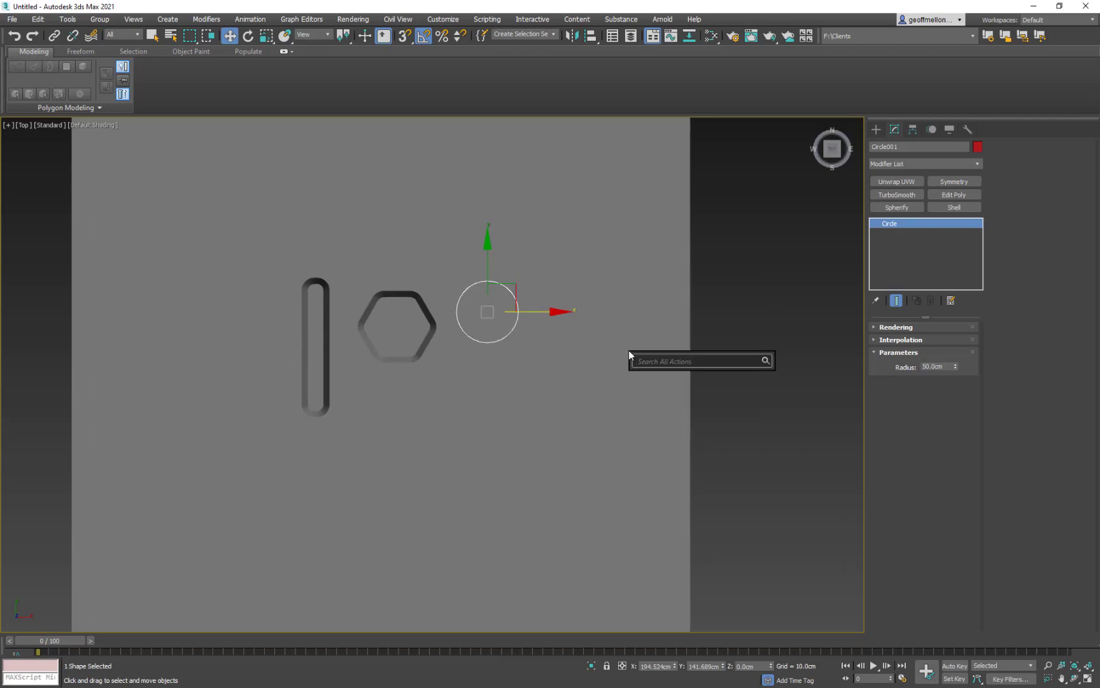
type("editp")
left_click(732, 534)
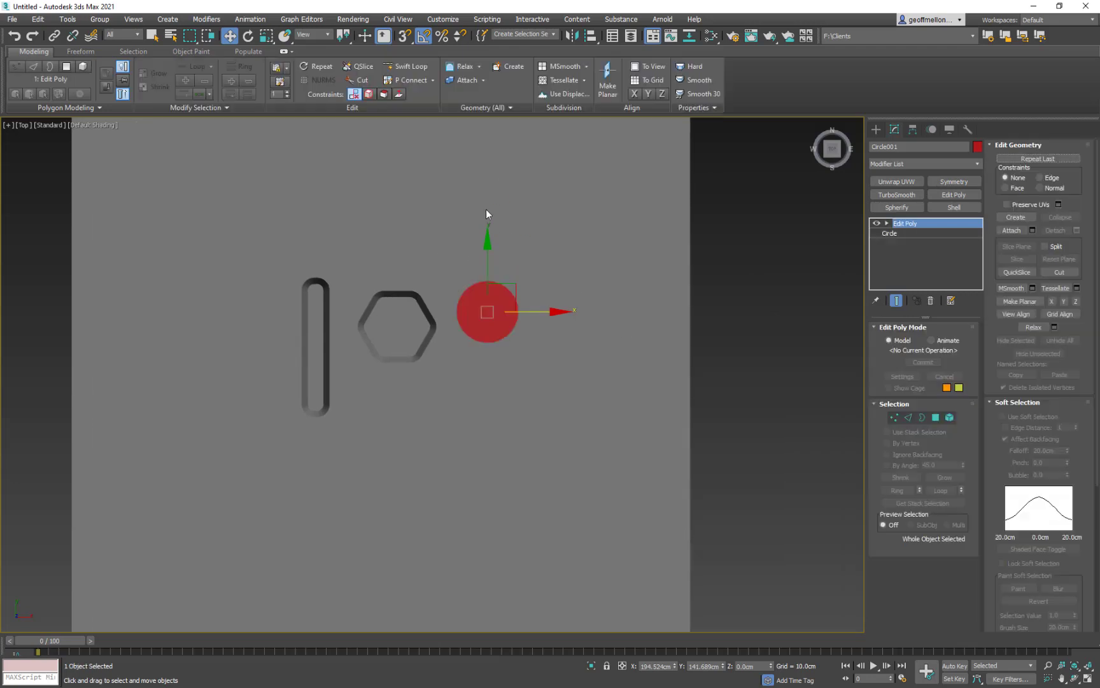
left_click(937, 417)
Bevel the circle's polygon inward with a height of -10 cm and an outline of -10 cm
right_click(560, 370)
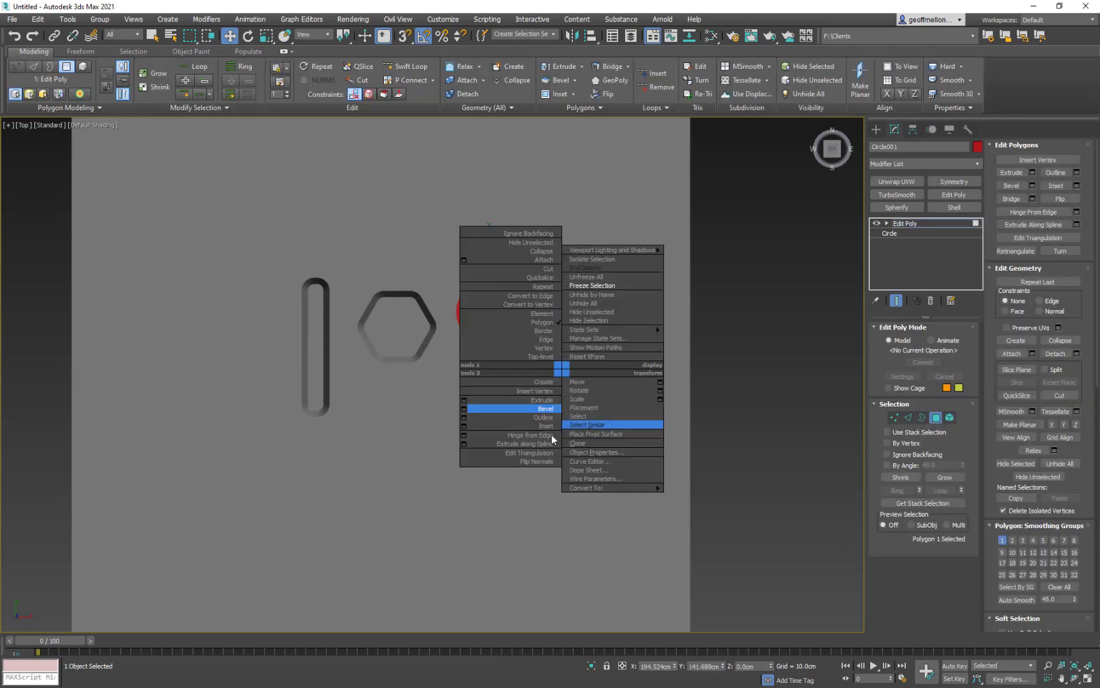
left_click(535, 407)
left_click(457, 396)
key("BackSpace")
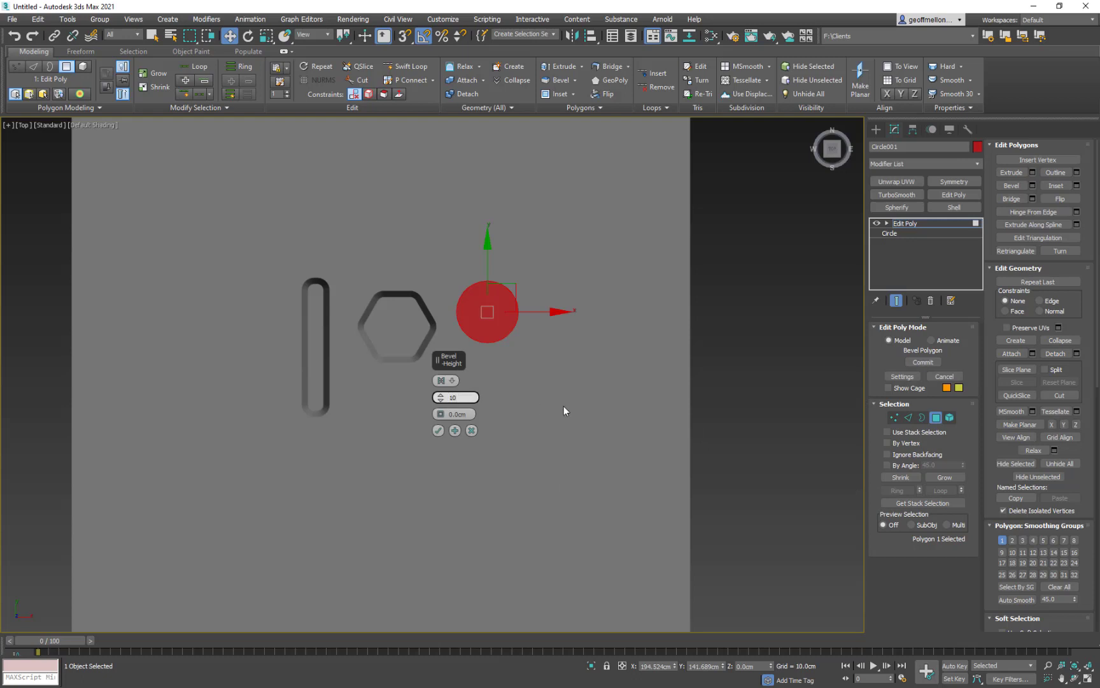
type("-10")
key("Tab")
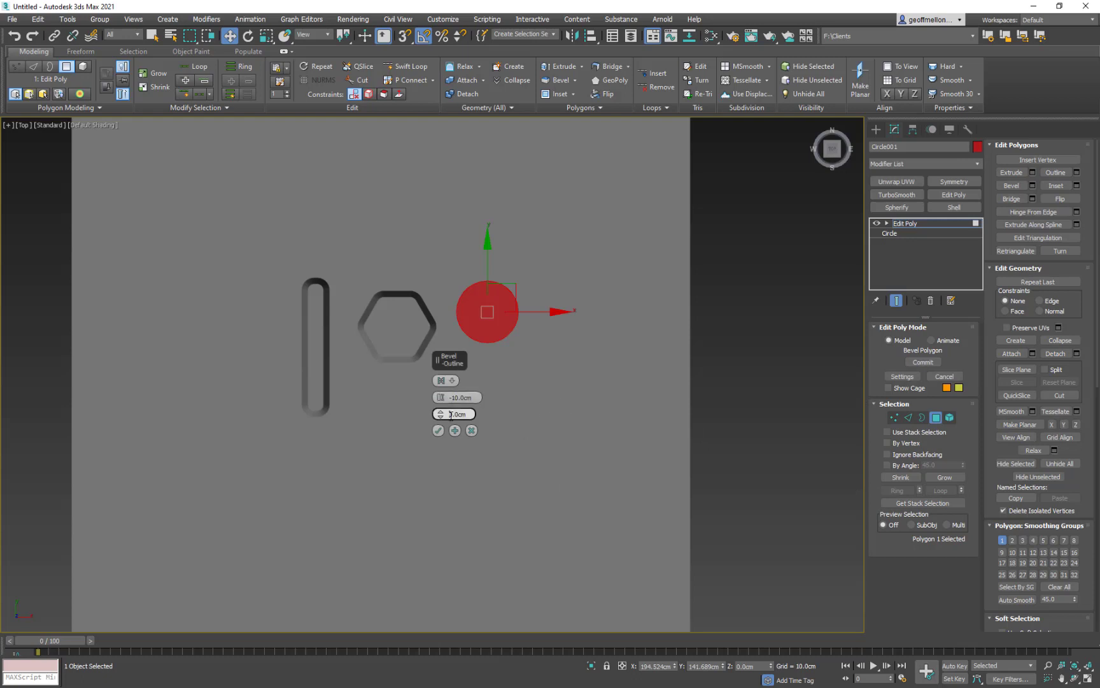
type("-10")
key("Return")
scroll(515, 339, "up", 5)
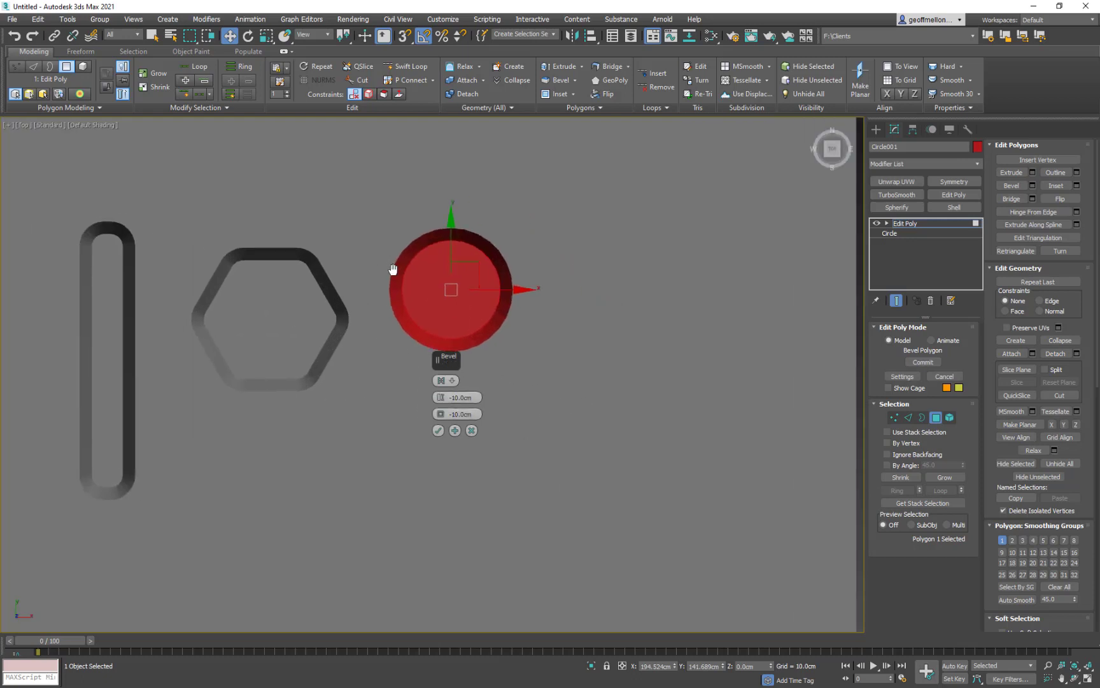
left_click(438, 431)
Change the beveled circle's object color to grey
left_click(511, 305)
left_click(978, 146)
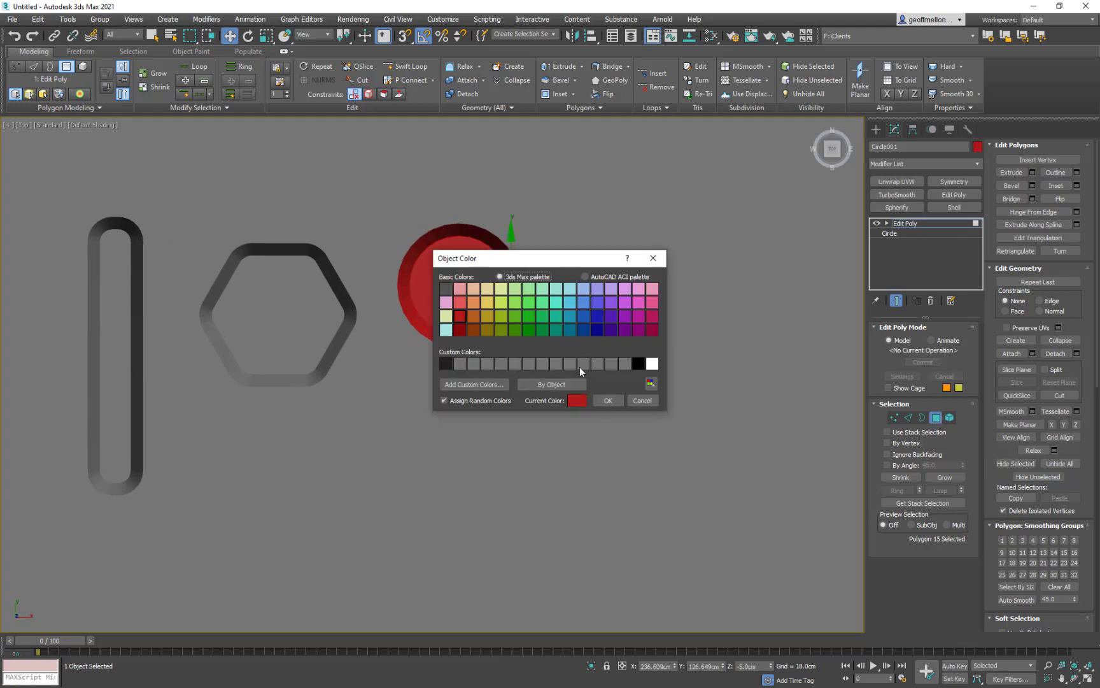
left_click(580, 367)
left_click(604, 401)
Select the full ring of sloped bevel polygons around the circle, assign it smoothing group 3 and leave polygon editing
left_click(508, 315, "shift")
left_click(1023, 540)
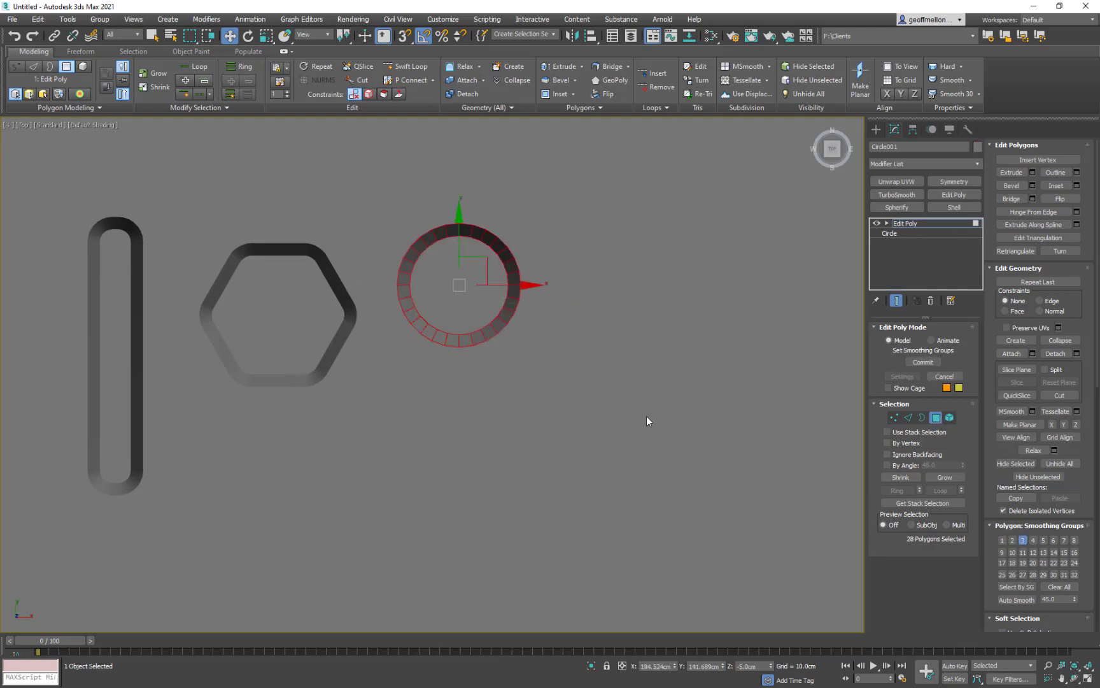
left_click(647, 417)
scroll(712, 356, "down", 6)
middle_click_drag(707, 341, 580, 325)
left_click(935, 417)
Draw a rectangle spline below the circle and set its length and width to 300 cm and its corner radius to 20 cm
left_click(876, 130)
left_click(945, 207)
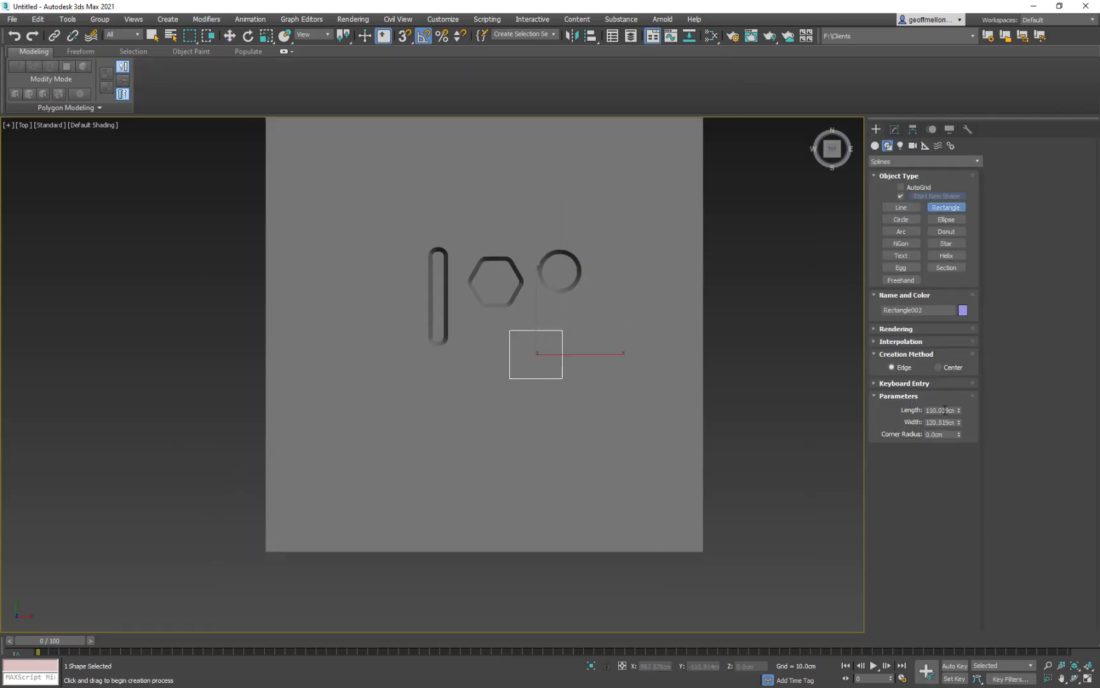
double_click(942, 410)
type("300")
key("Tab")
type("300")
key("Tab")
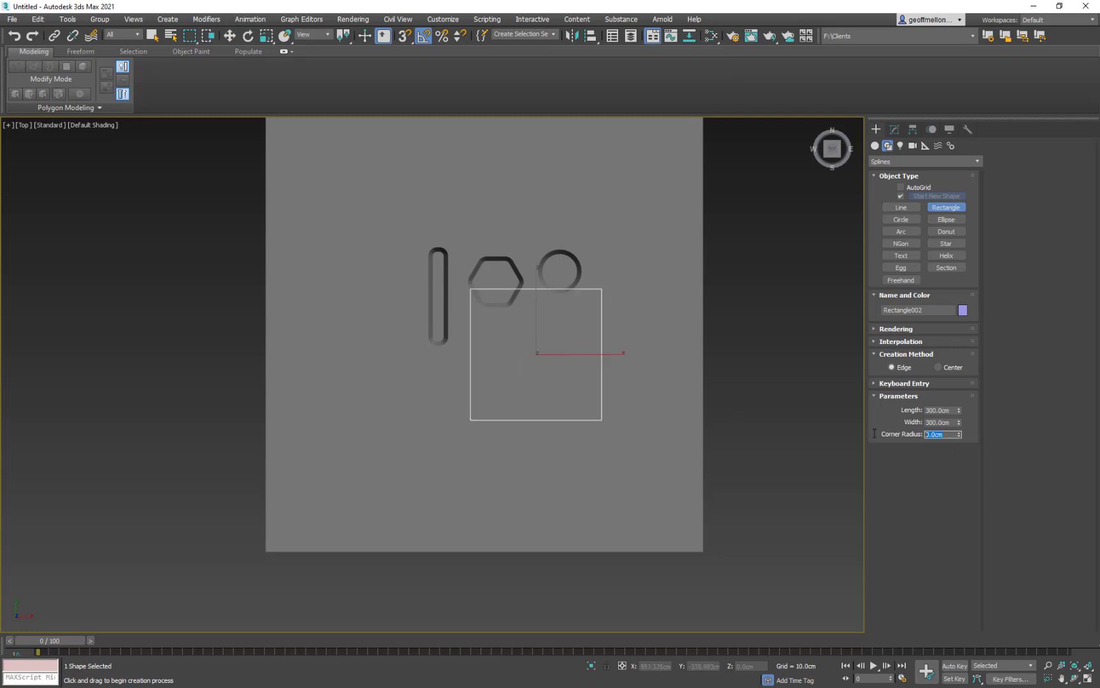
type("20")
key("Tab")
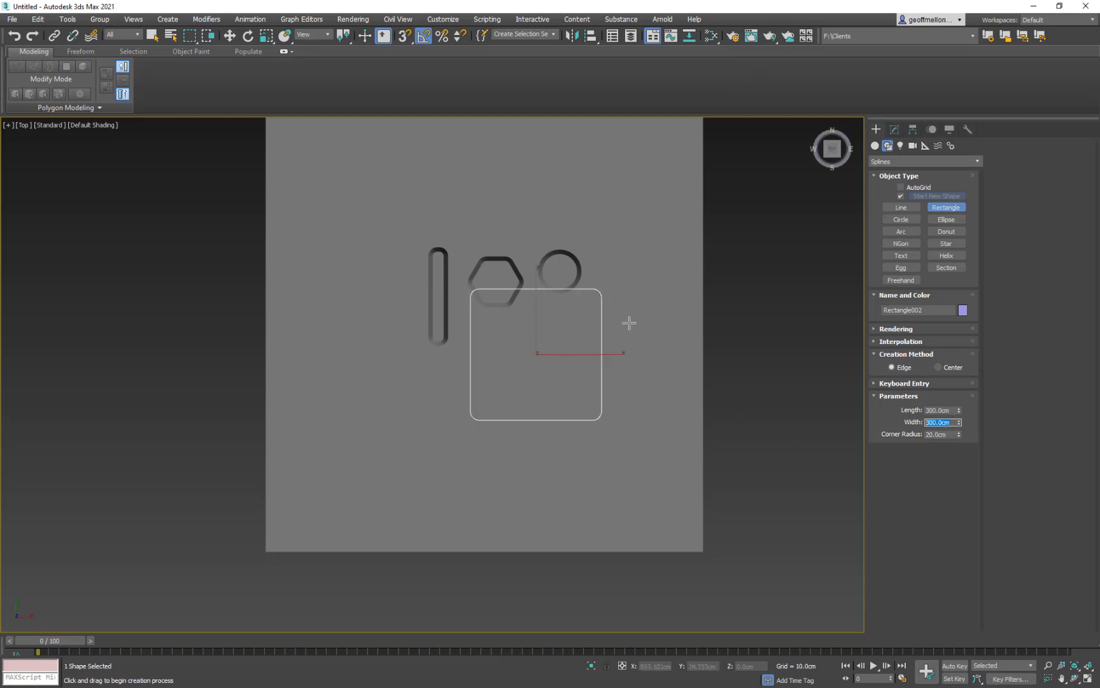
Apply an Edit Poly modifier to the rounded 300 cm square
middle_click_drag(757, 304, 701, 327)
left_click(894, 129)
middle_click_drag(708, 261, 697, 276)
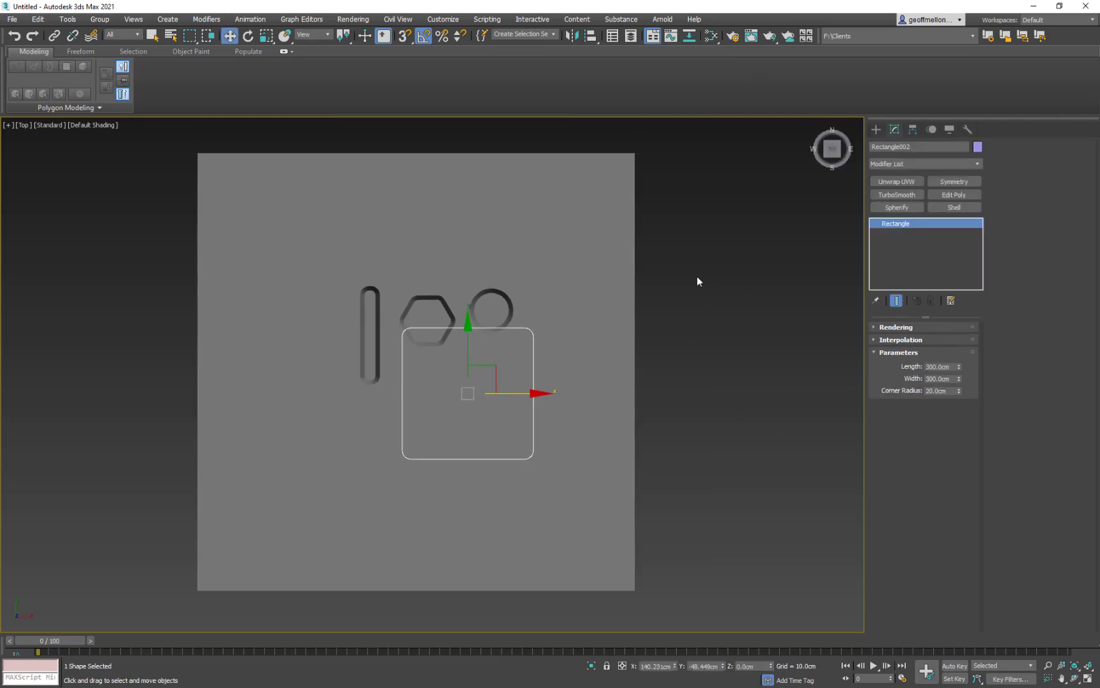
right_click(697, 281)
middle_click_drag(753, 375, 720, 357)
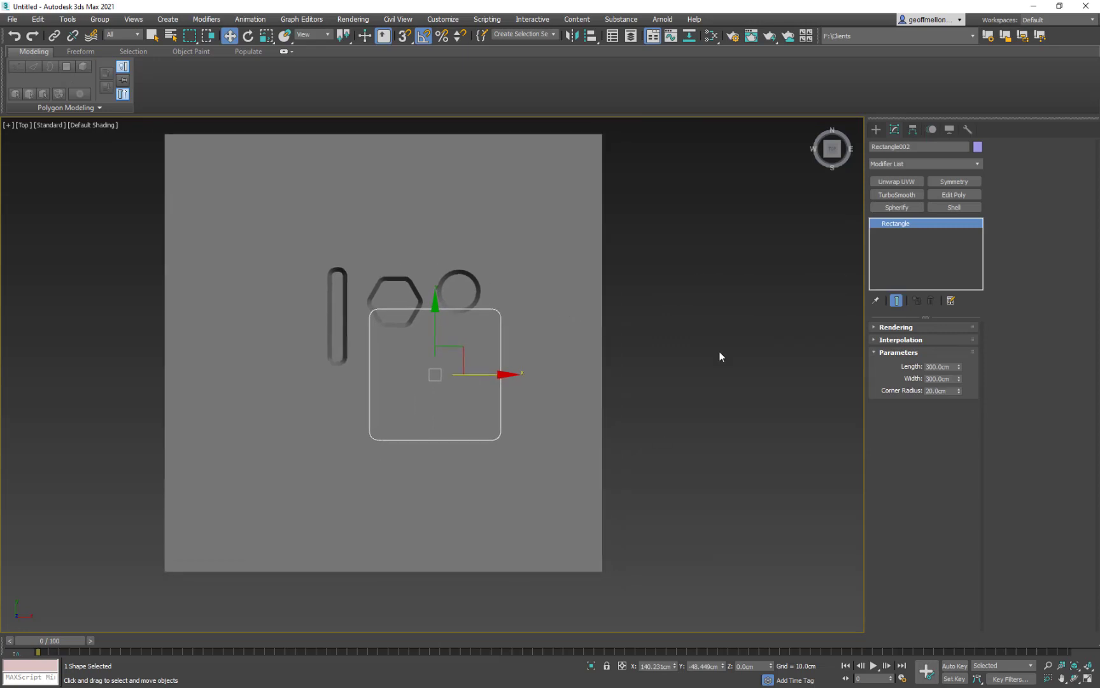
right_click(719, 352)
left_click(515, 335)
type("xedi")
left_click(550, 519)
Switch the rounded square to polygon level, open the Bevel settings and set the height to -10 cm
left_click(935, 417)
right_click(536, 382)
left_click(437, 422)
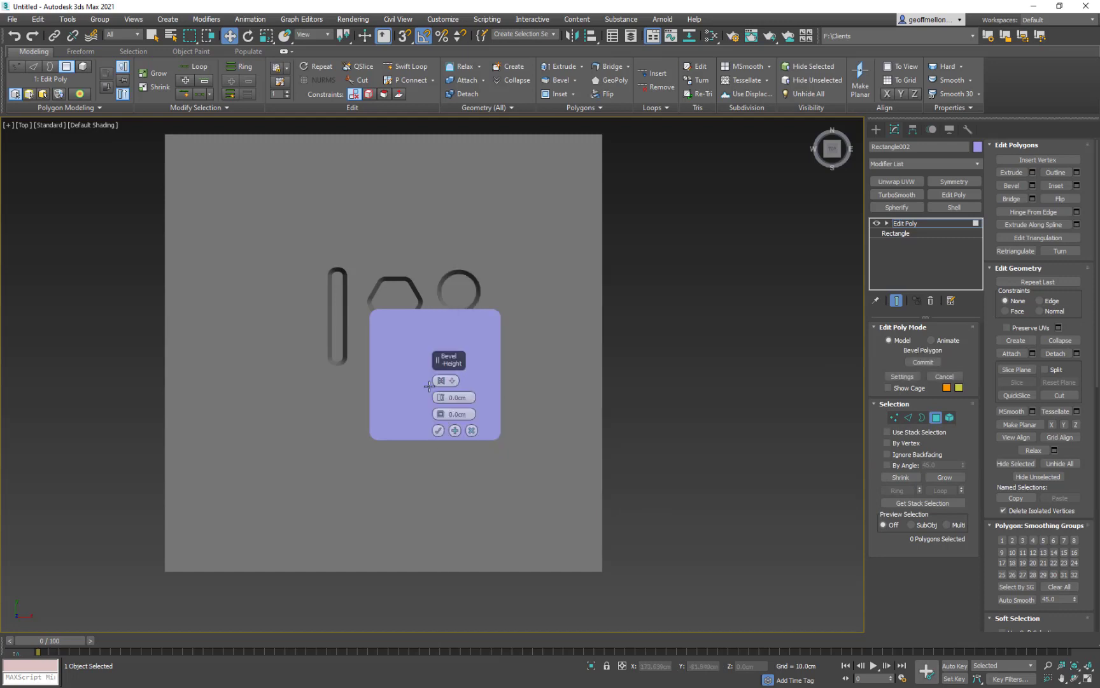
left_click(454, 397)
type("10")
key("Home")
type("-")
key("Return")
Select the rounded square's polygon and set its Bevel outline to -10 cm
left_click(451, 414)
type("-1")
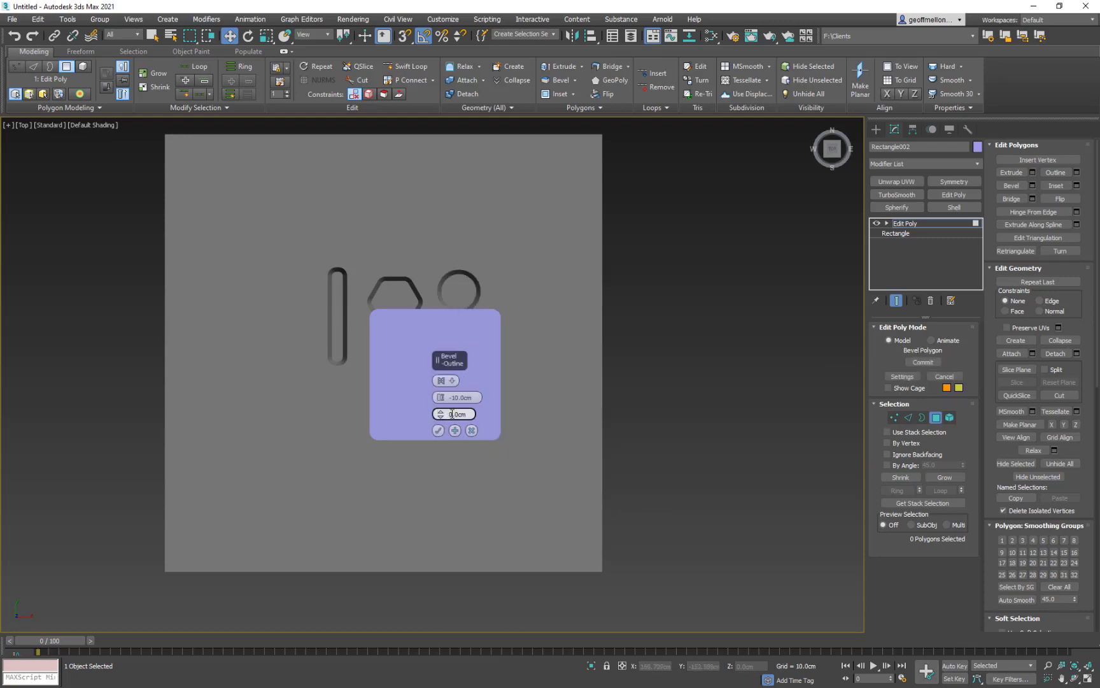
middle_click_drag(573, 395, 648, 392)
left_click_drag(443, 414, 470, 455)
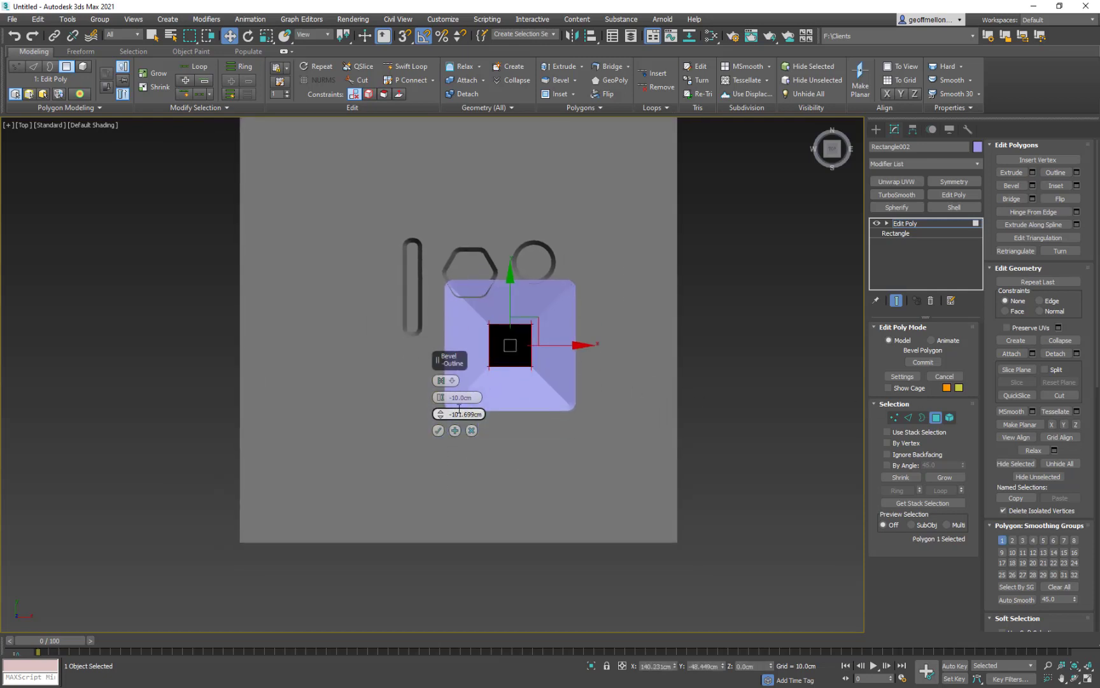
left_click_drag(449, 413, 702, 433)
type("-101")
key("Return")
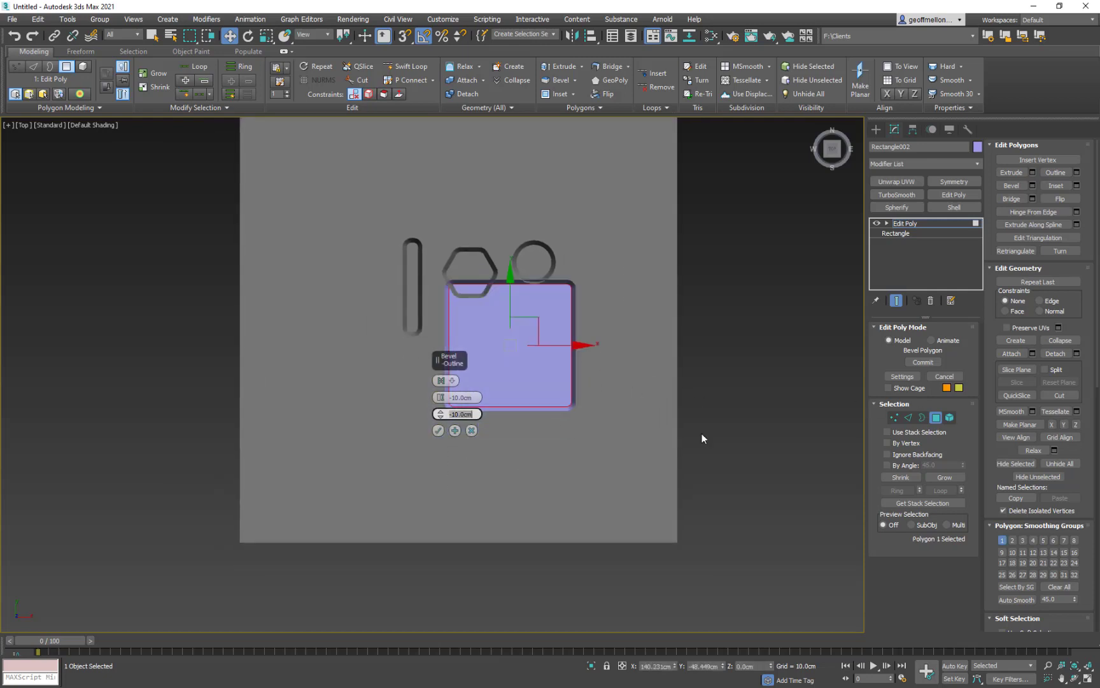
Try a Bevel outline of -20 cm on the rounded square's polygon
middle_click_drag(664, 289, 731, 245)
scroll(640, 245, "up", 3)
mouse_move(641, 245)
middle_mouse_down()
mouse_move(554, 308)
mouse_move(626, 233)
middle_mouse_up()
left_click(453, 414)
type("-2")
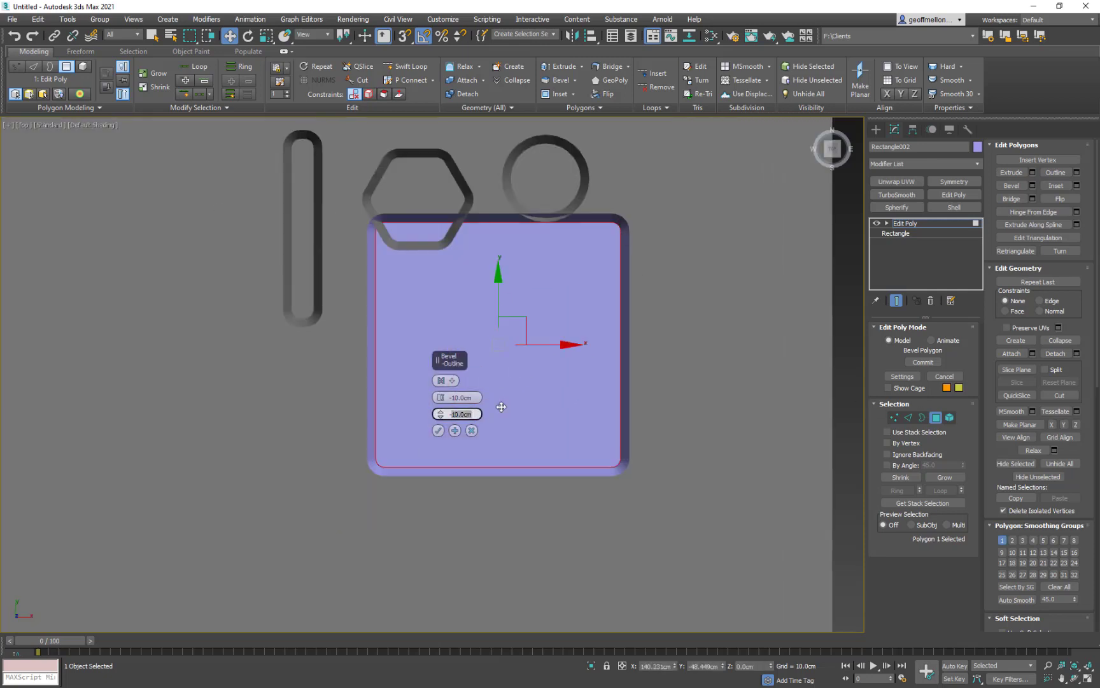
key("Return")
Restore the Bevel outline to -10 cm and apply the bevel to the rounded square's polygon
type("-")
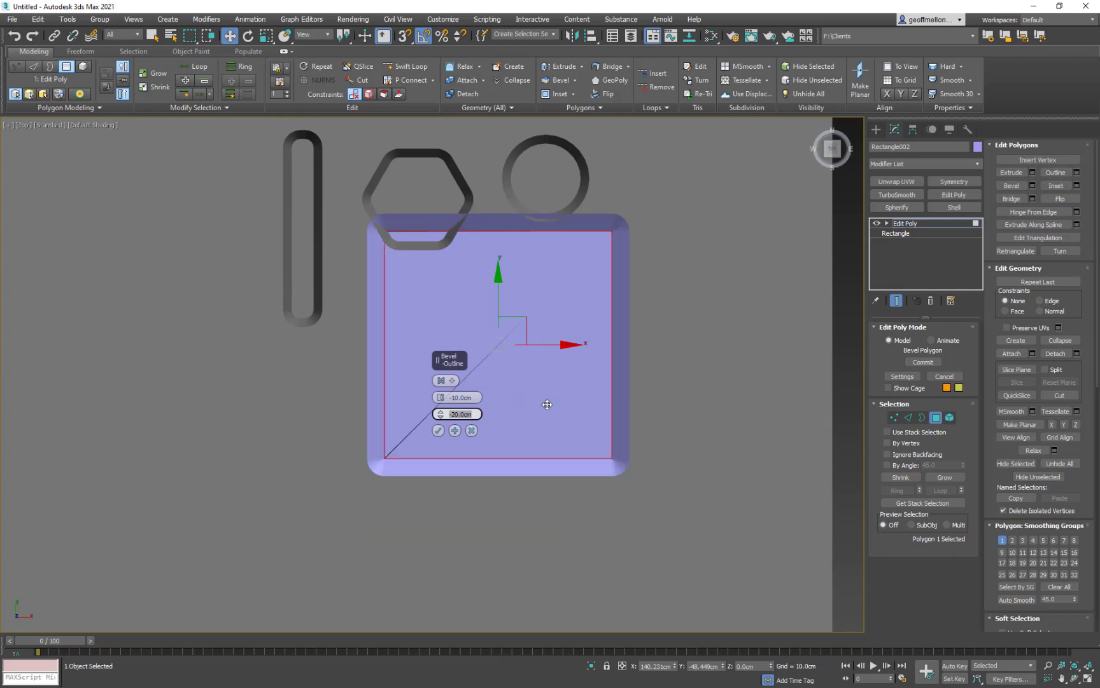
type("10")
key("Return")
left_click(441, 430)
key("ctrl+z")
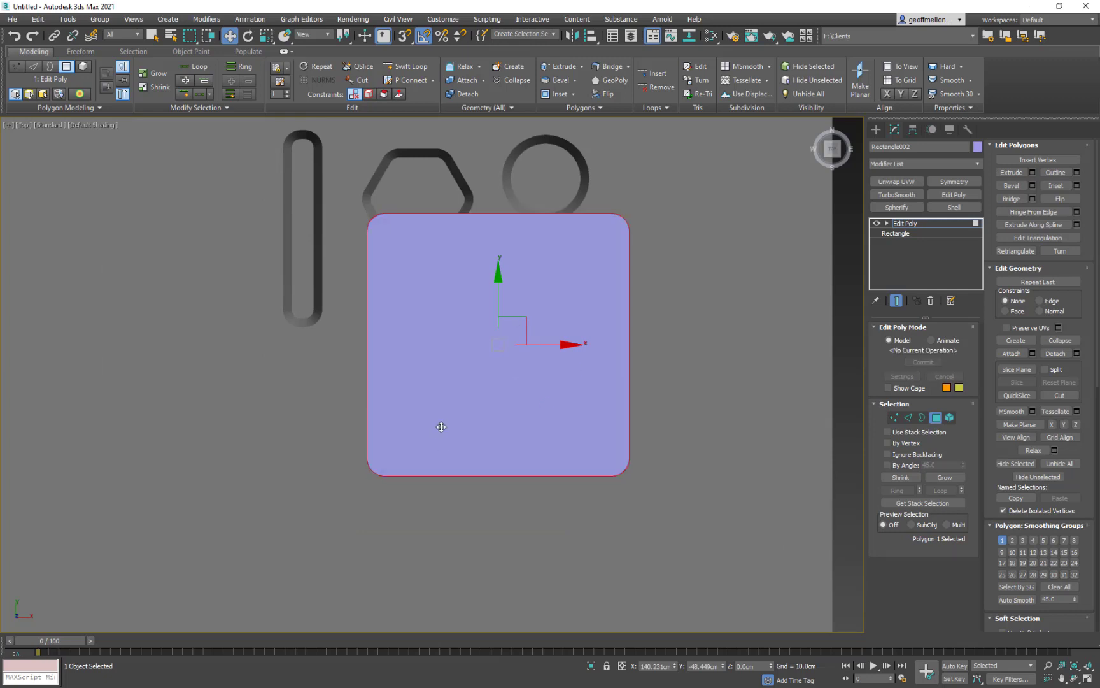
right_click(677, 358)
left_click(581, 398)
left_click(438, 430)
Set the length and width of the rounded square's base rectangle to 200 cm
left_click(896, 233)
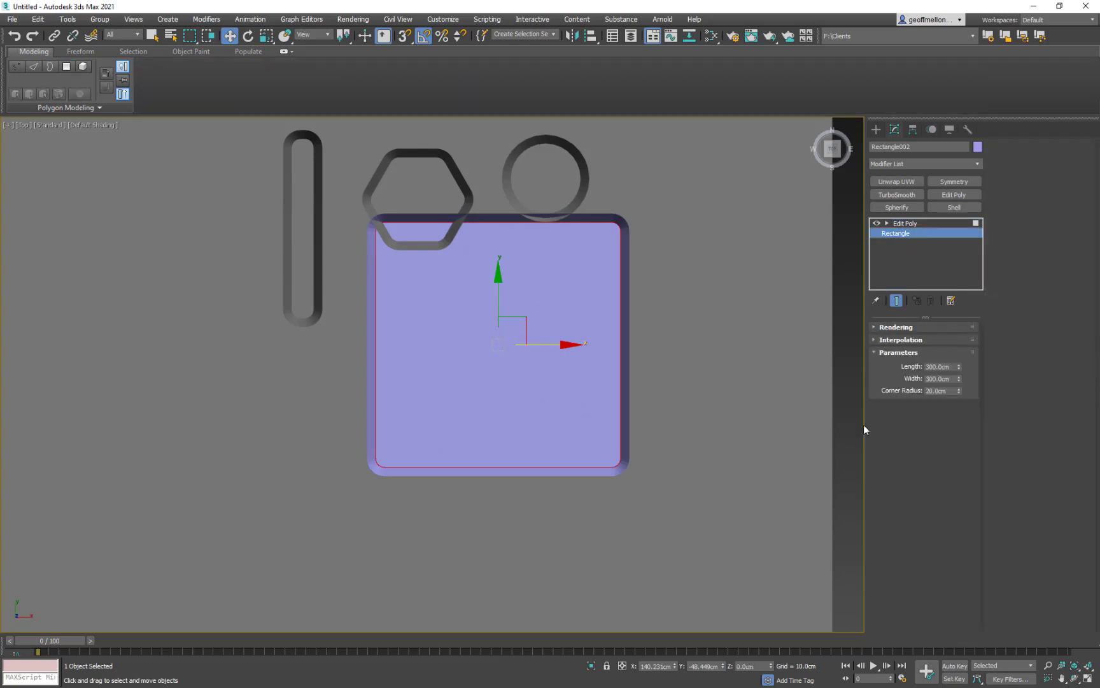
type("200")
key("Tab")
type("200")
key("Tab")
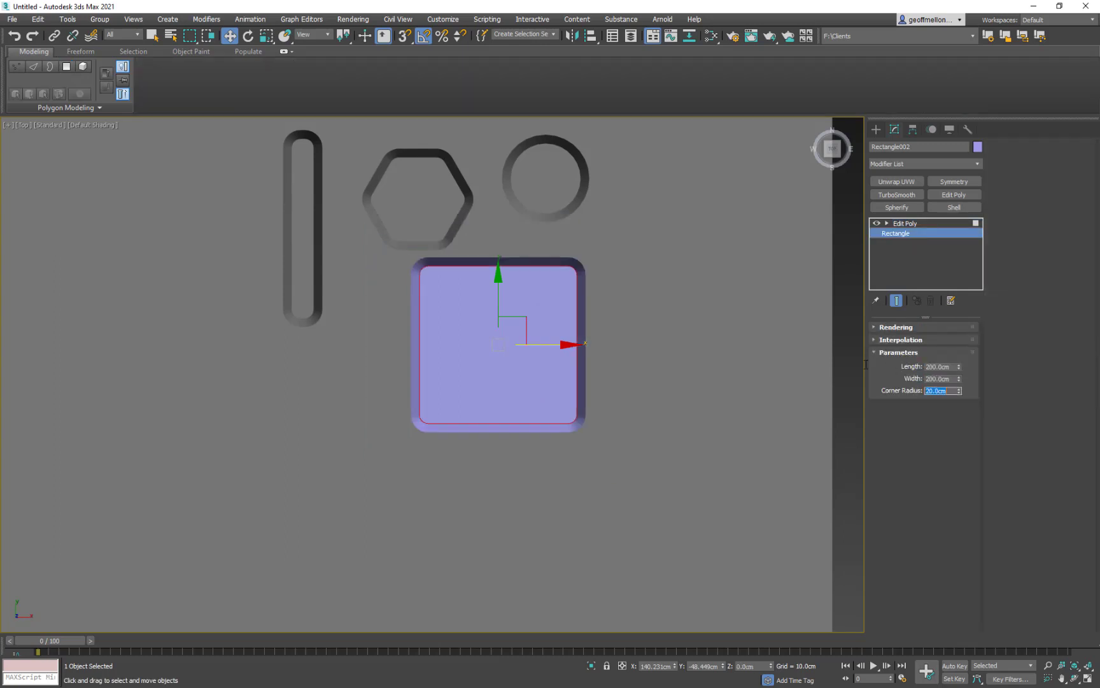
Set the length and width of the rounded square's base rectangle to 100 cm
double_click(942, 367)
type("100")
key("Tab")
type("100")
key("Tab")
Return to the square's Edit Poly modifier, leave polygon level and move the square beside the circle to line up the shapes
middle_click_drag(571, 327, 591, 379)
right_click(700, 283)
left_click(917, 223)
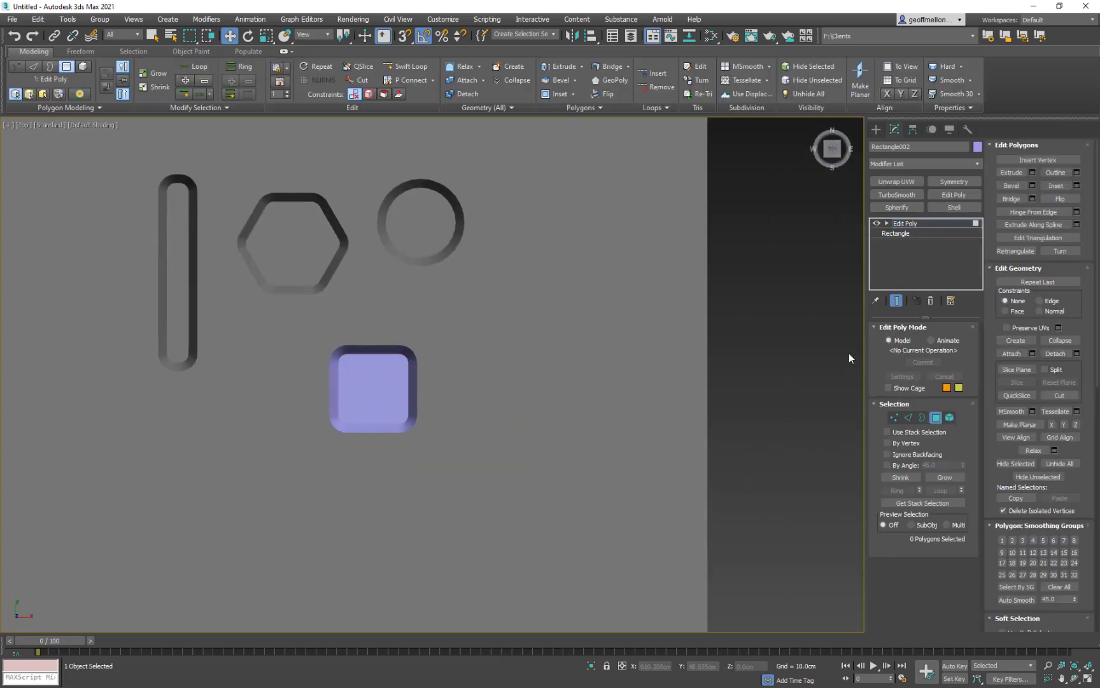
left_click(935, 417)
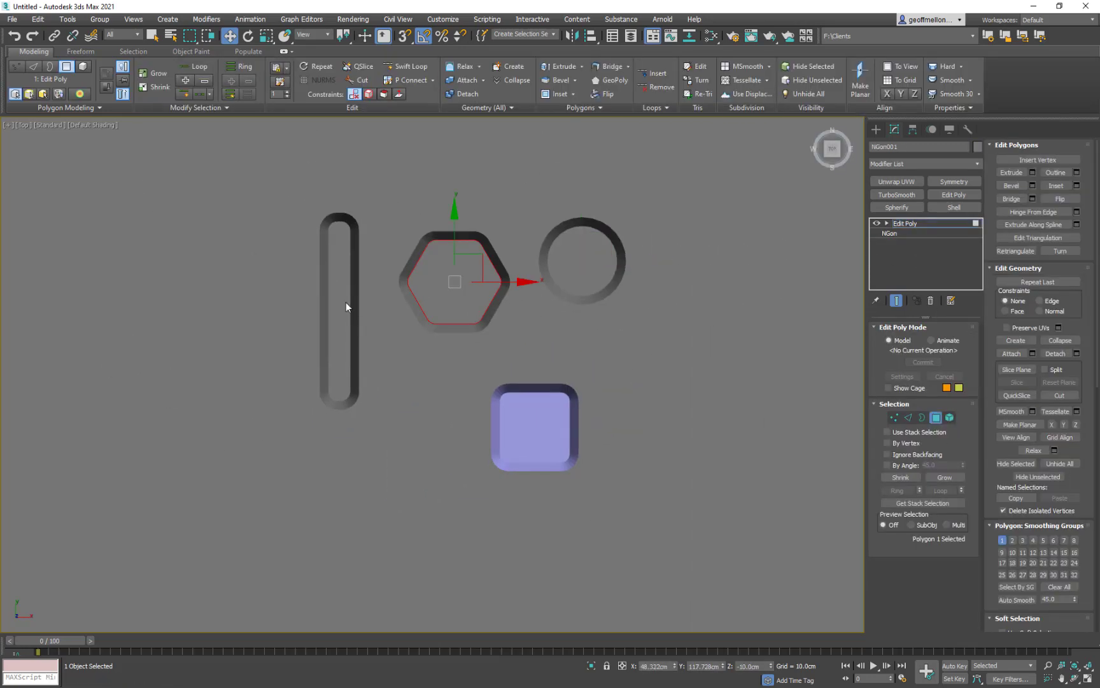
left_click_drag(543, 434, 706, 255)
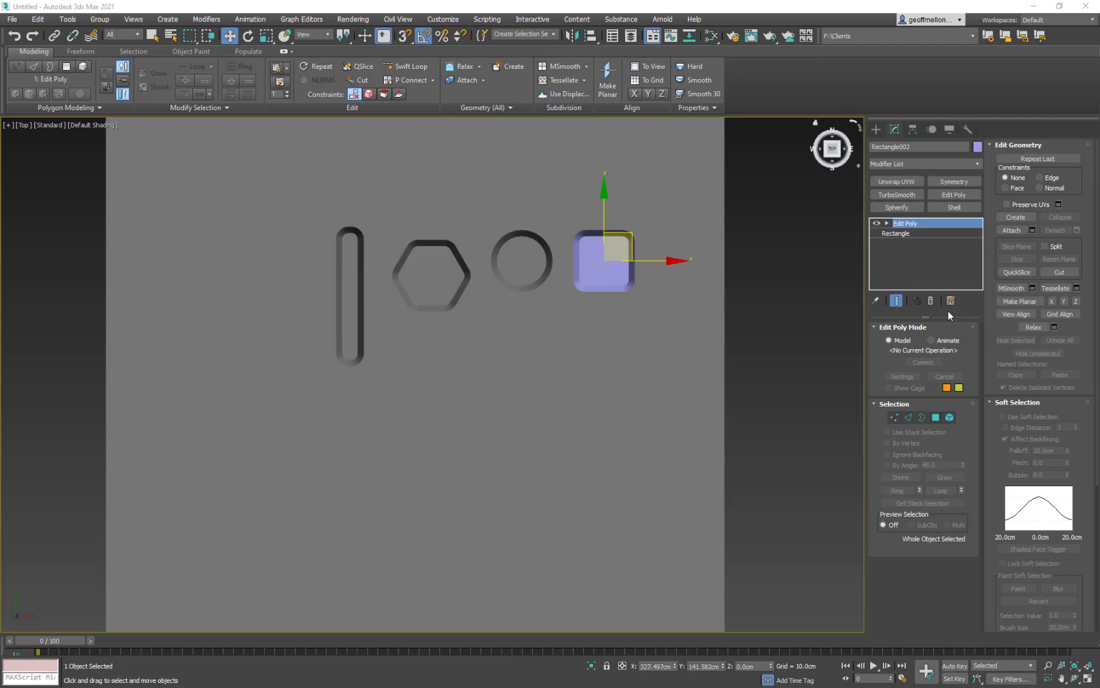
Change the rounded square's object color to the grey custom color
middle_click_drag(618, 327, 630, 318)
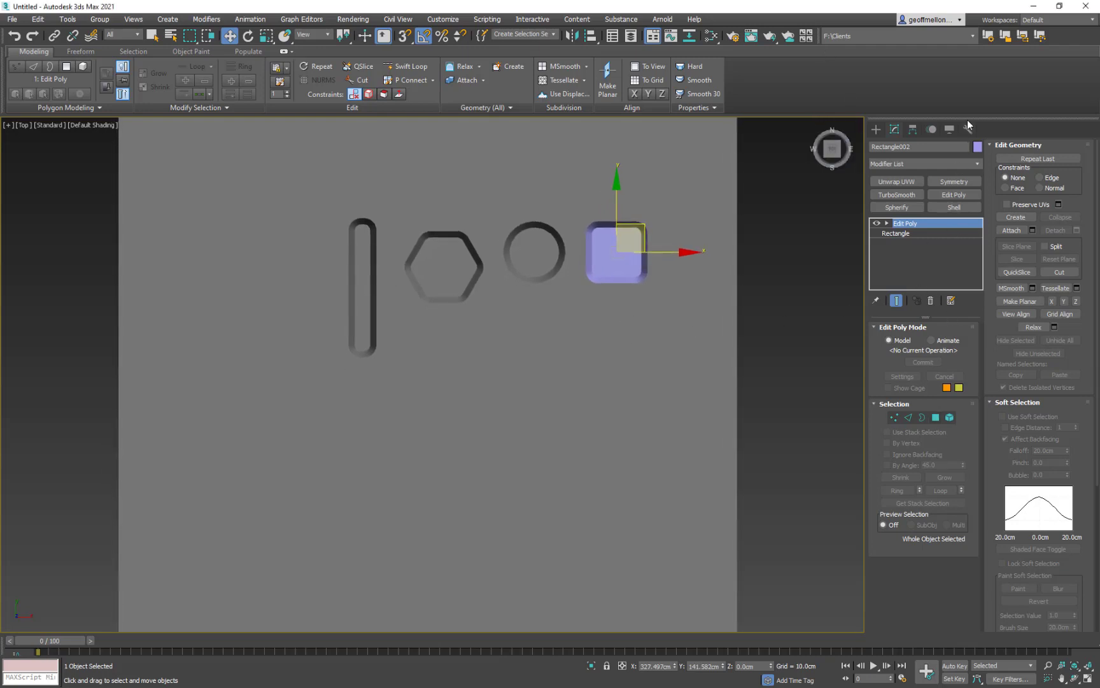
left_click(978, 147)
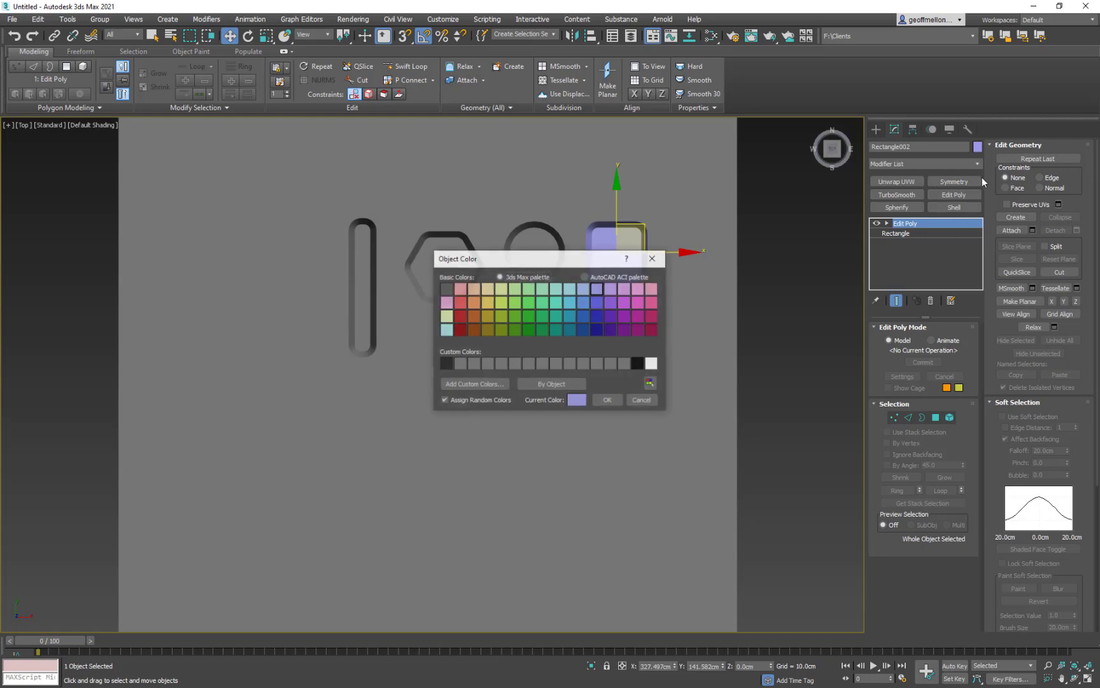
left_click(610, 402)
middle_click_drag(557, 266, 531, 273)
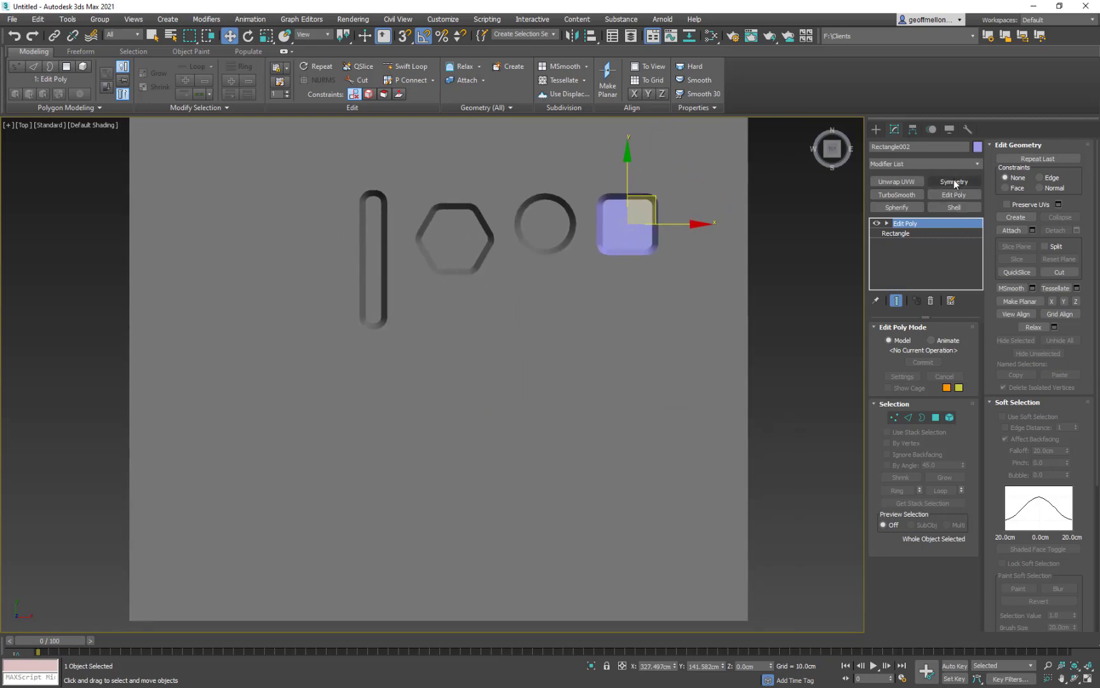
left_click(977, 146)
left_click(610, 364)
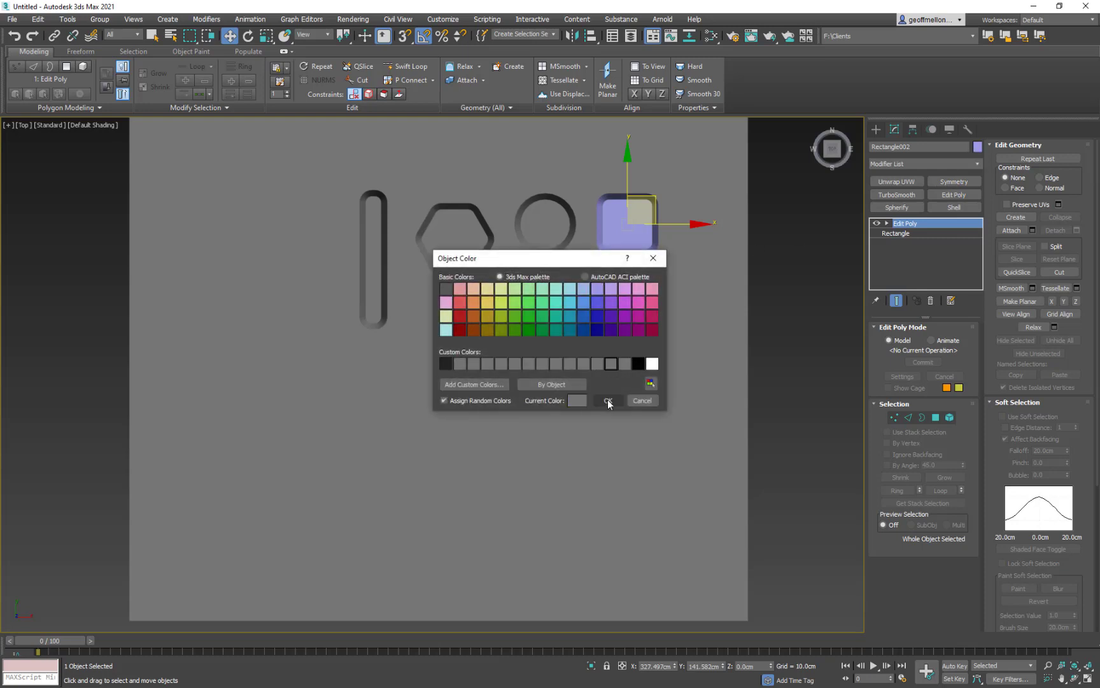
left_click(608, 401)
Draw a rectangle spline about 156 cm long and 168 cm wide below the hexagon and circle
middle_click_drag(571, 280, 540, 287)
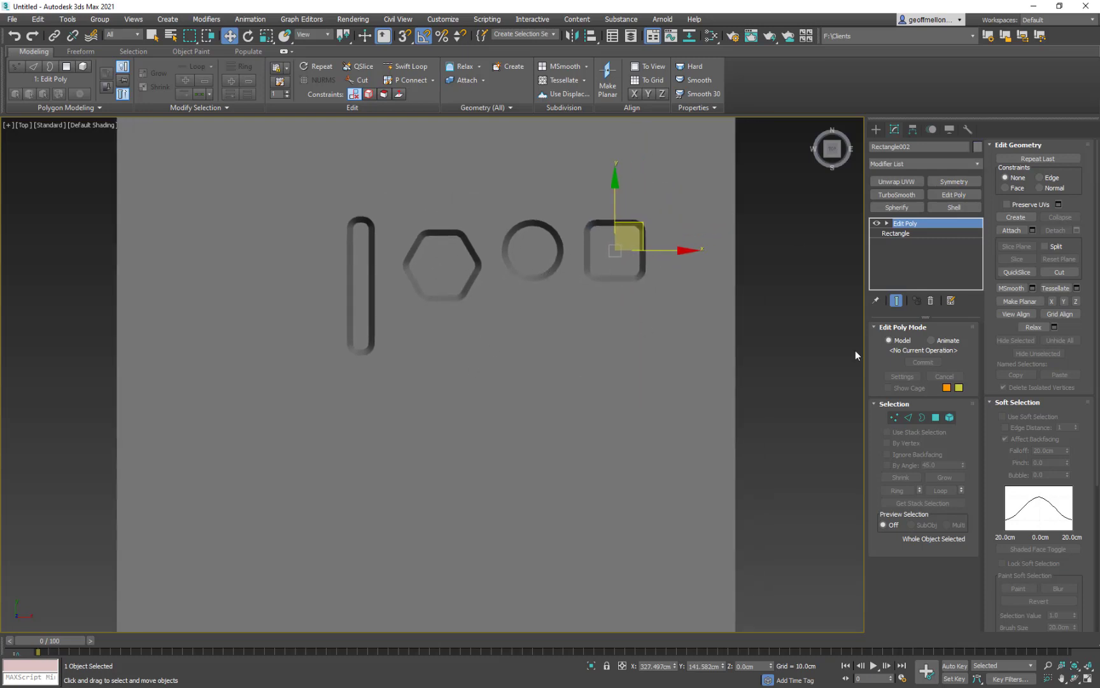
left_click(876, 129)
left_click(899, 207)
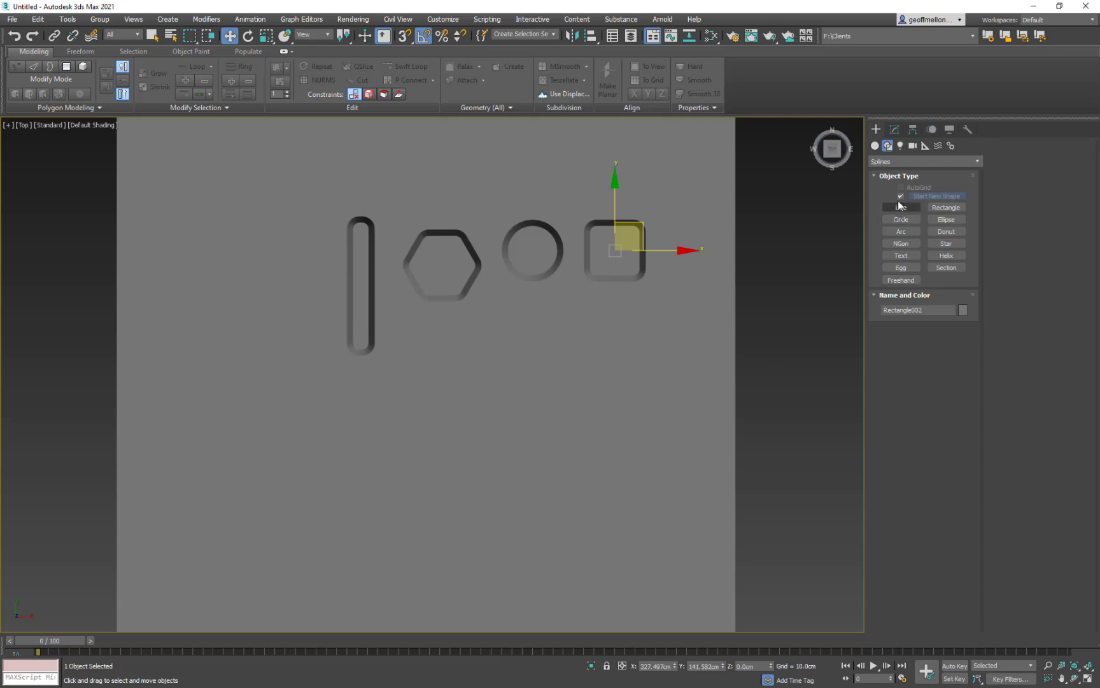
left_click(955, 221)
left_click(948, 207)
left_click_drag(426, 351, 530, 447)
middle_click_drag(491, 337, 513, 322)
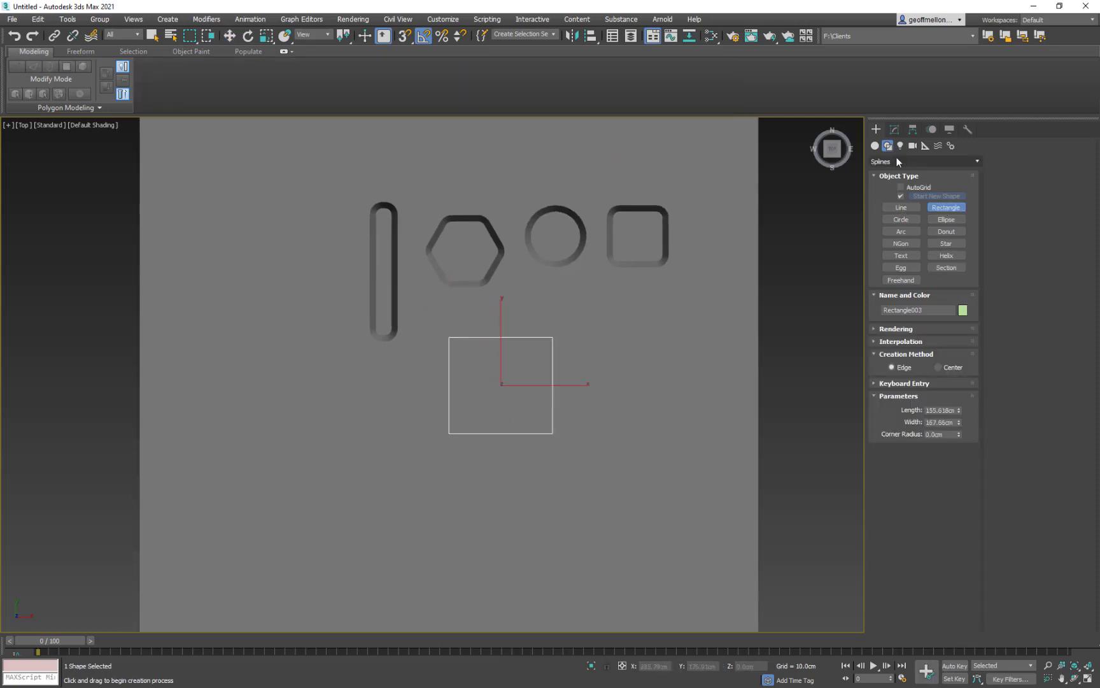
Set the new rectangle's length and width to 300 cm
left_click(894, 129)
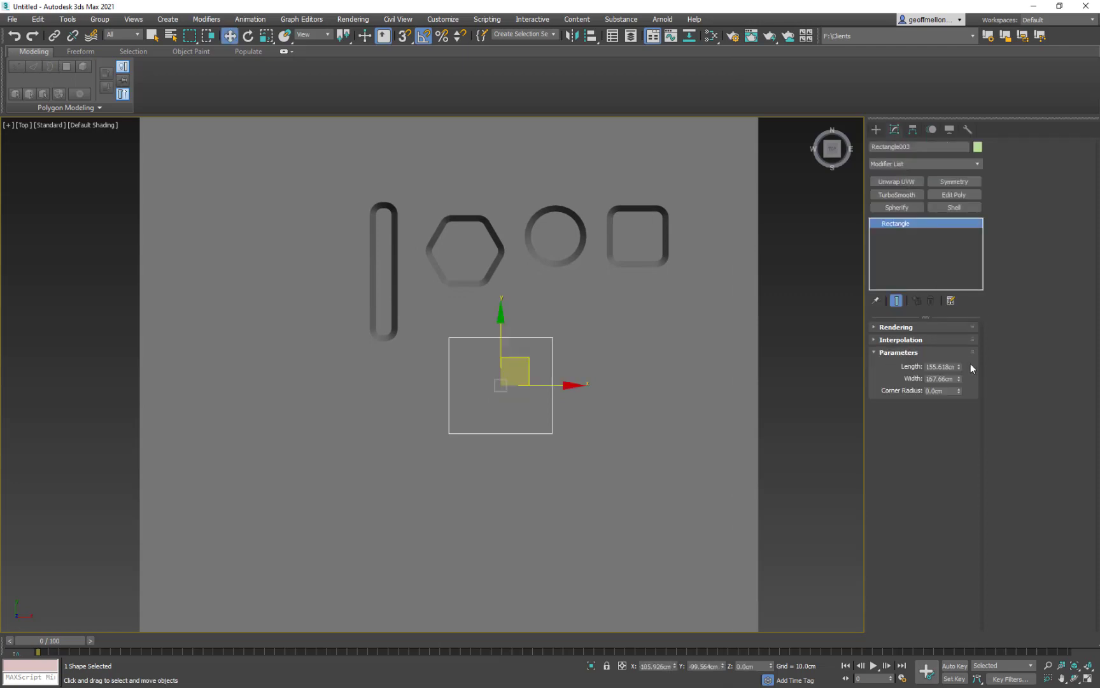
left_click(927, 367)
type("300")
key("Tab")
type("3")
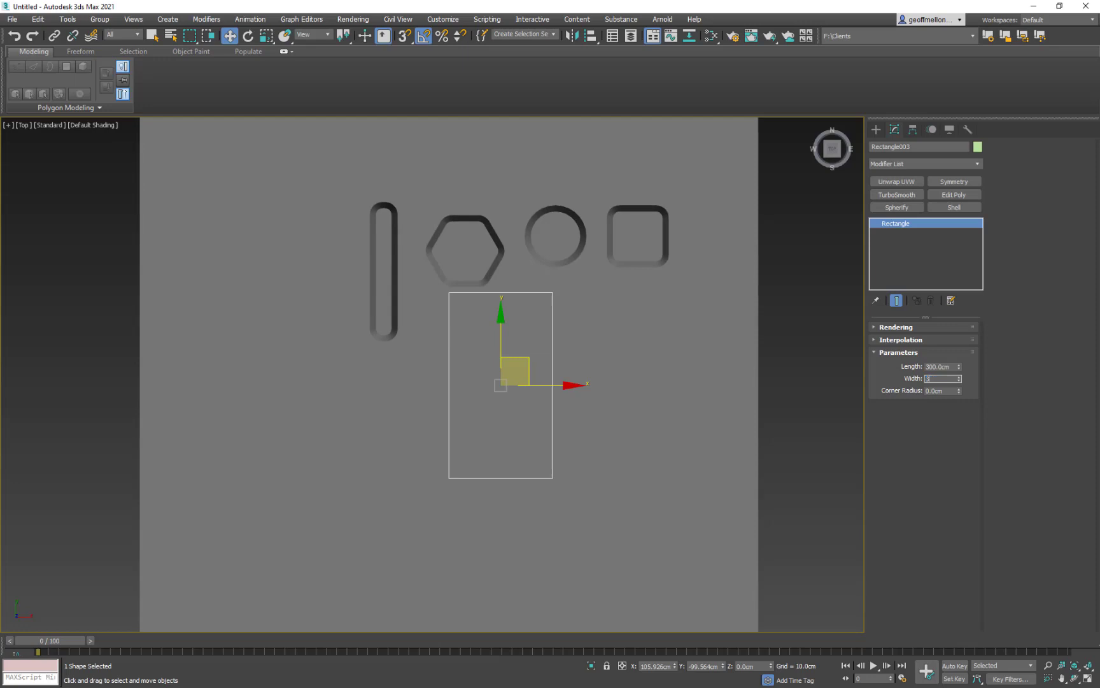
type("00")
key("Tab")
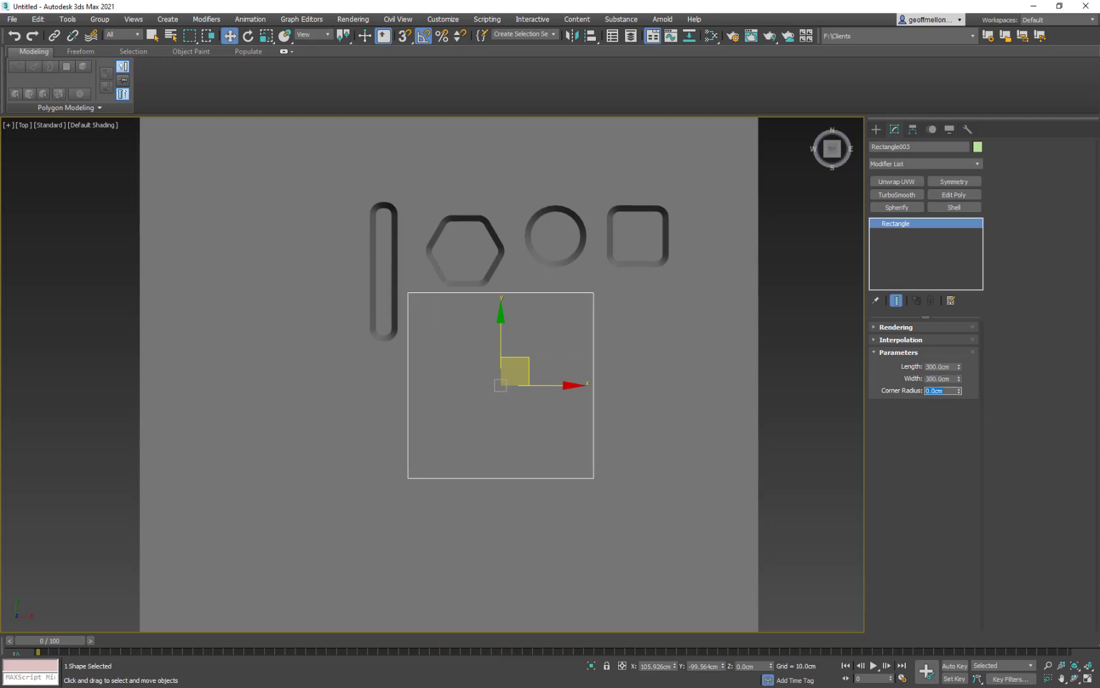
Set the new rectangle's length and width to 200 cm
left_click(952, 367)
type("200")
key("Tab")
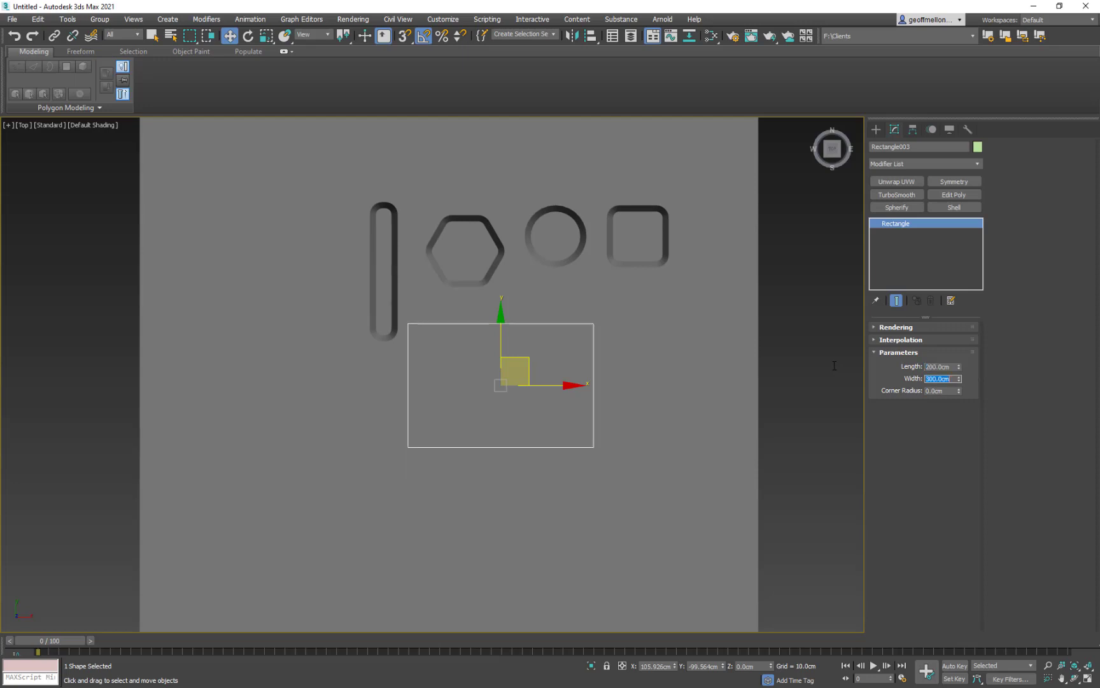
type("200")
key("Return")
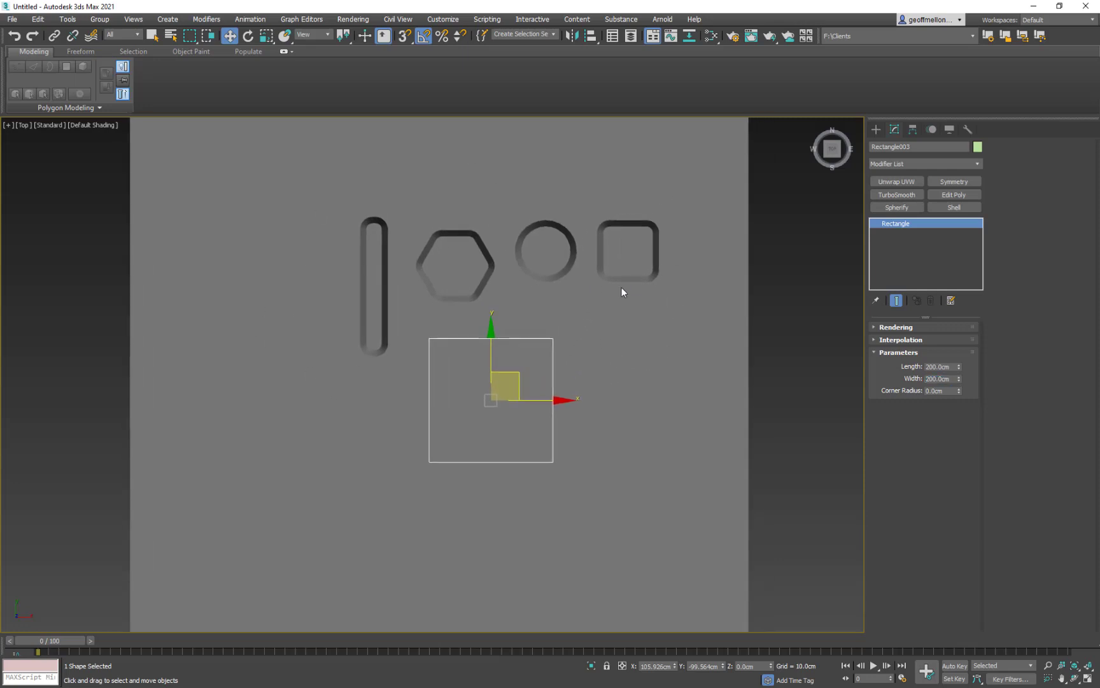
Try a corner radius of about 16 cm on the 200 cm rectangle and undo it
middle_click_drag(572, 339, 555, 316)
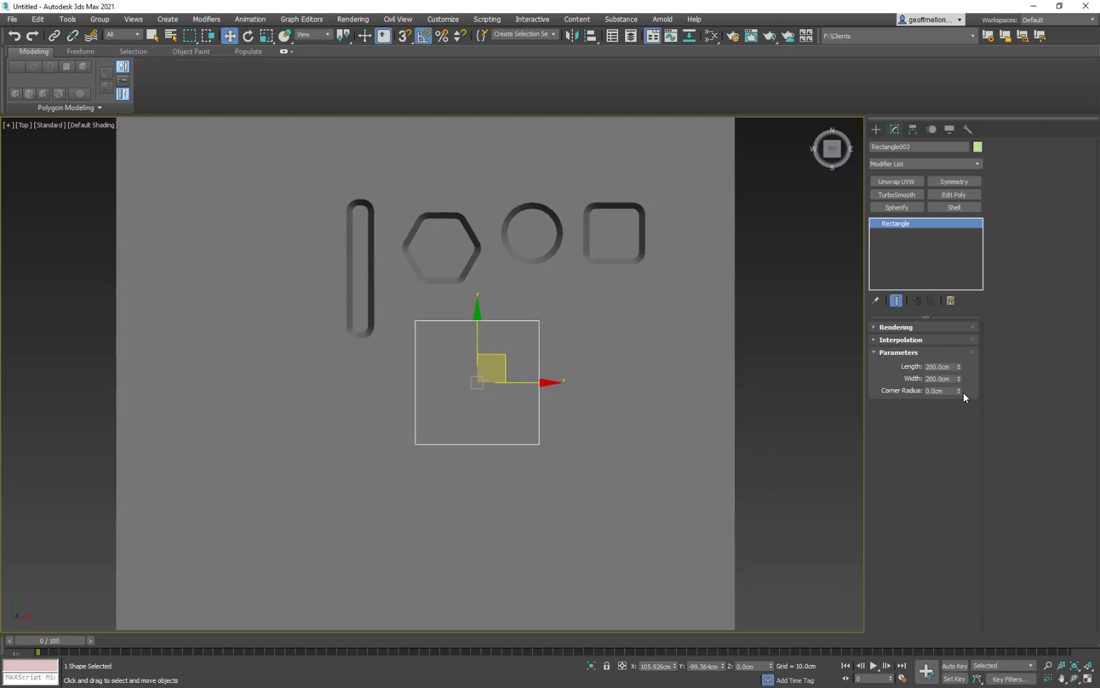
left_click_drag(959, 390, 1014, 37)
left_click_drag(958, 390, 656, 358)
right_click(657, 358)
key("x")
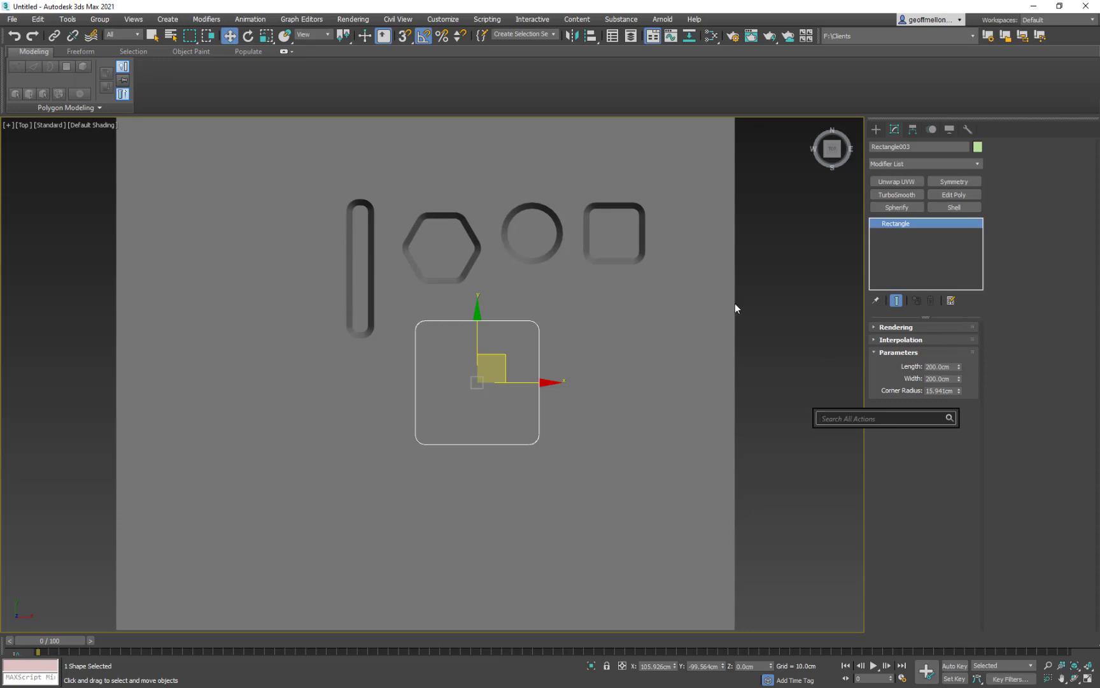
key("Escape")
middle_click_drag(736, 359, 719, 319)
key("ctrl+z")
key("ctrl+z")
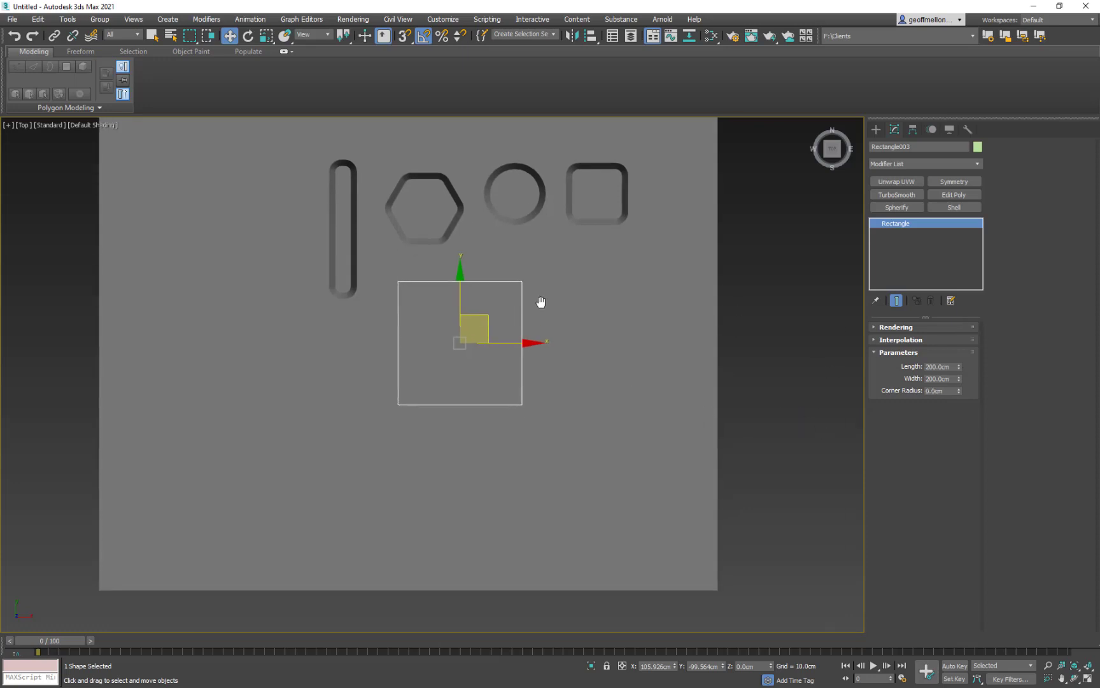
Convert the rectangle to an Editable Spline and delete its upper-right vertex
middle_click_drag(541, 301, 587, 292)
right_click(626, 318)
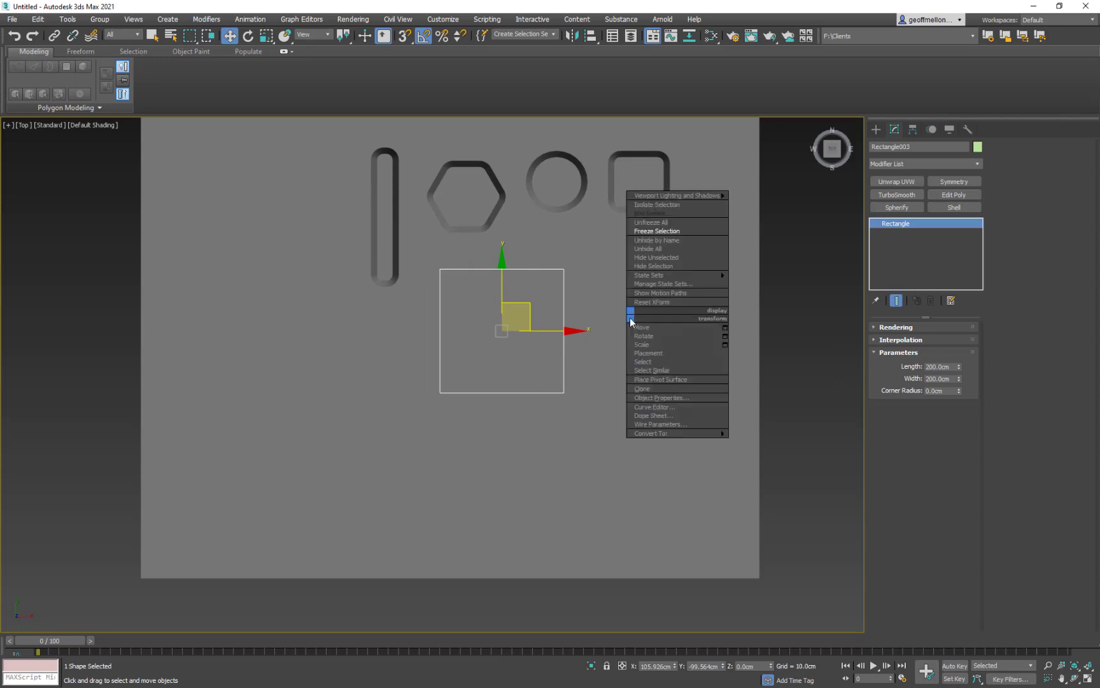
mouse_move(722, 434)
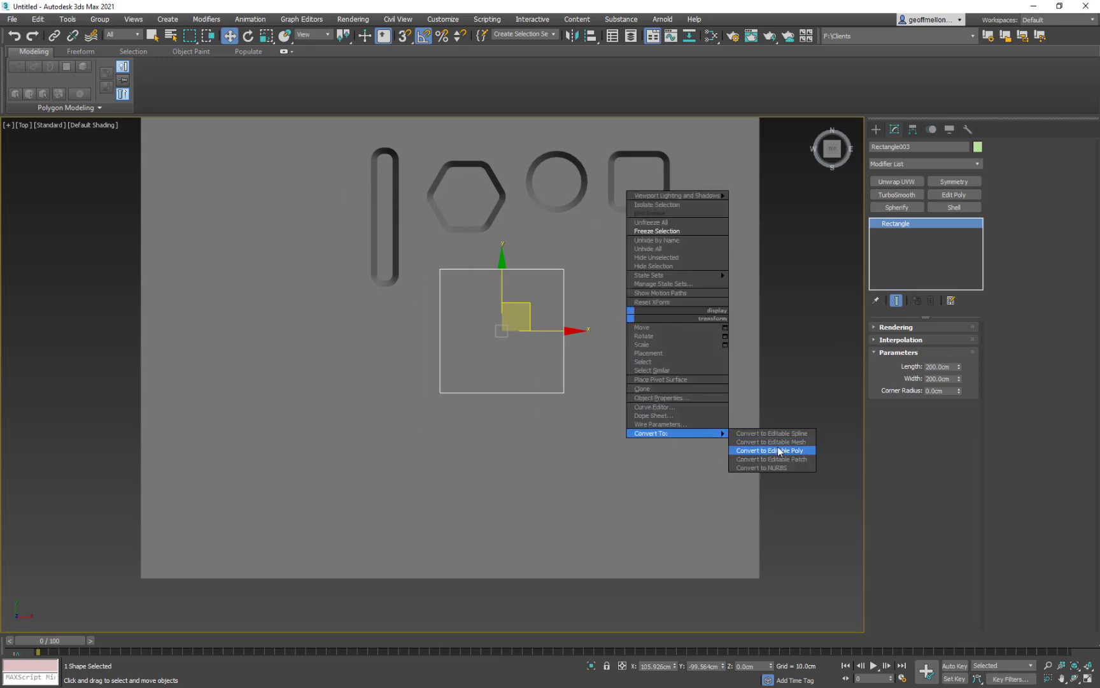
left_click(764, 434)
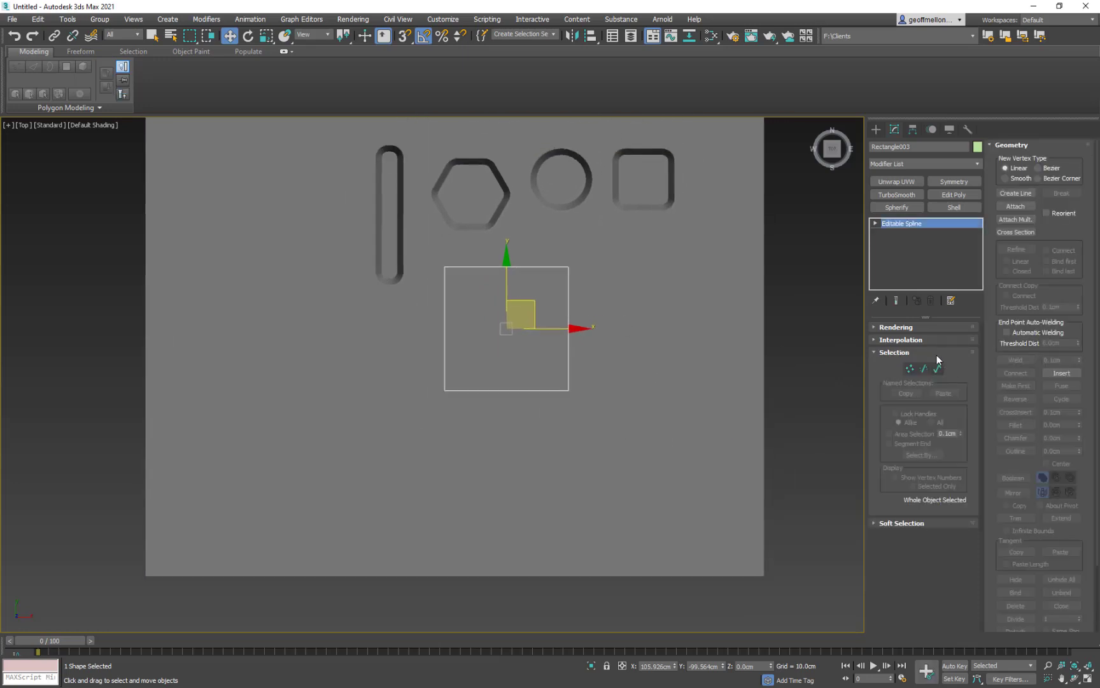
left_click(909, 369)
left_click(568, 266)
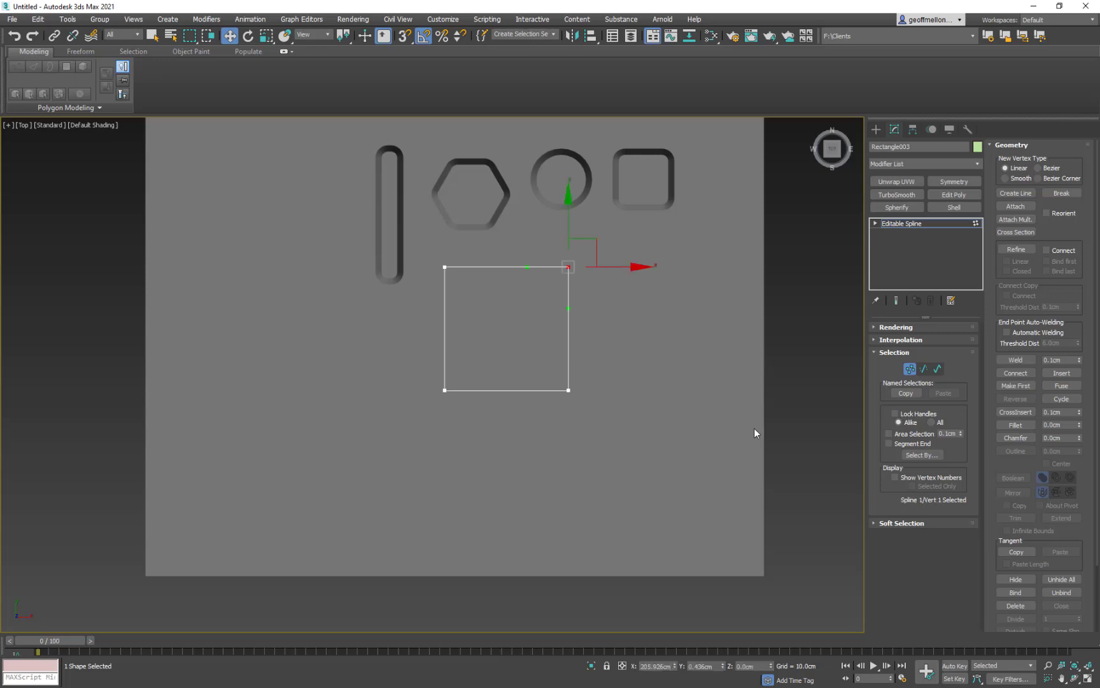
key("Delete")
Set the three remaining vertices to the Corner type to form a straight-edged triangle
left_click_drag(712, 258, 422, 516)
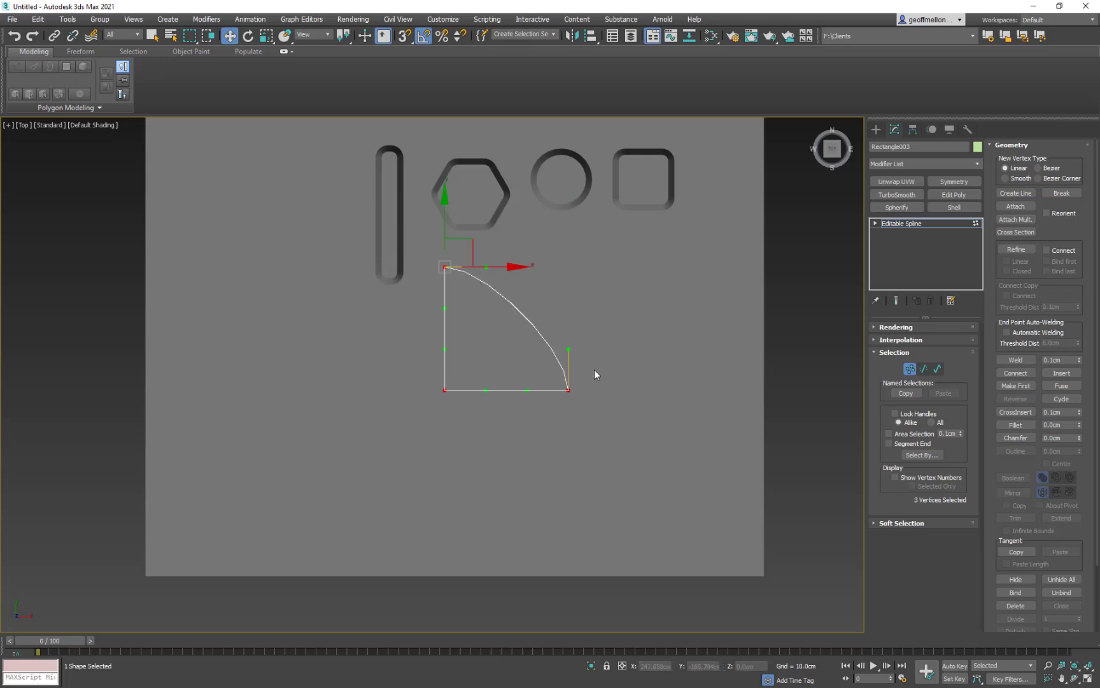
right_click(594, 370)
left_click(576, 305)
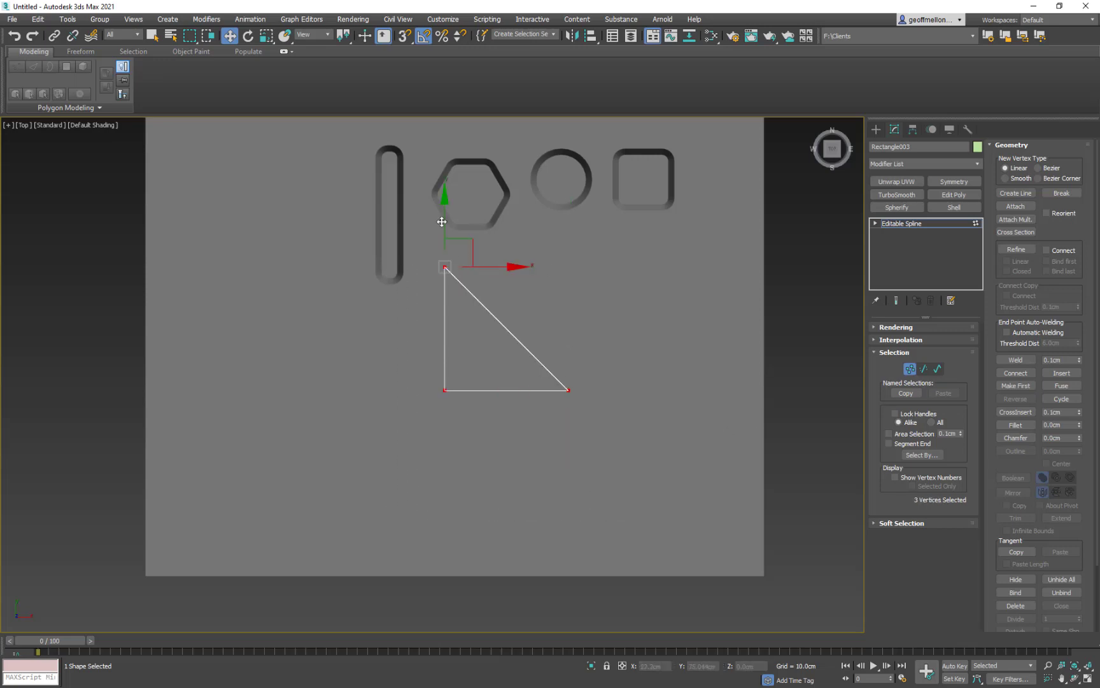
Try filleting the triangle's three vertices and restore them to the Corner type
middle_click_drag(524, 302, 496, 290)
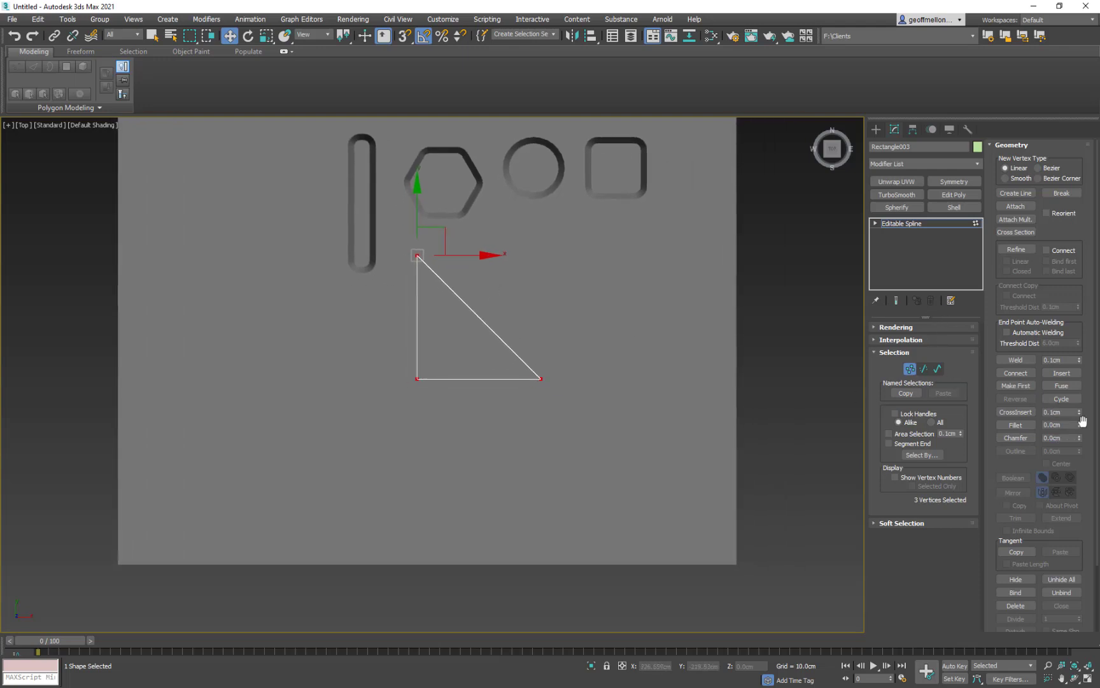
mouse_move(1080, 426)
left_mouse_down()
mouse_move(1086, 403)
mouse_move(1089, 434)
left_mouse_up()
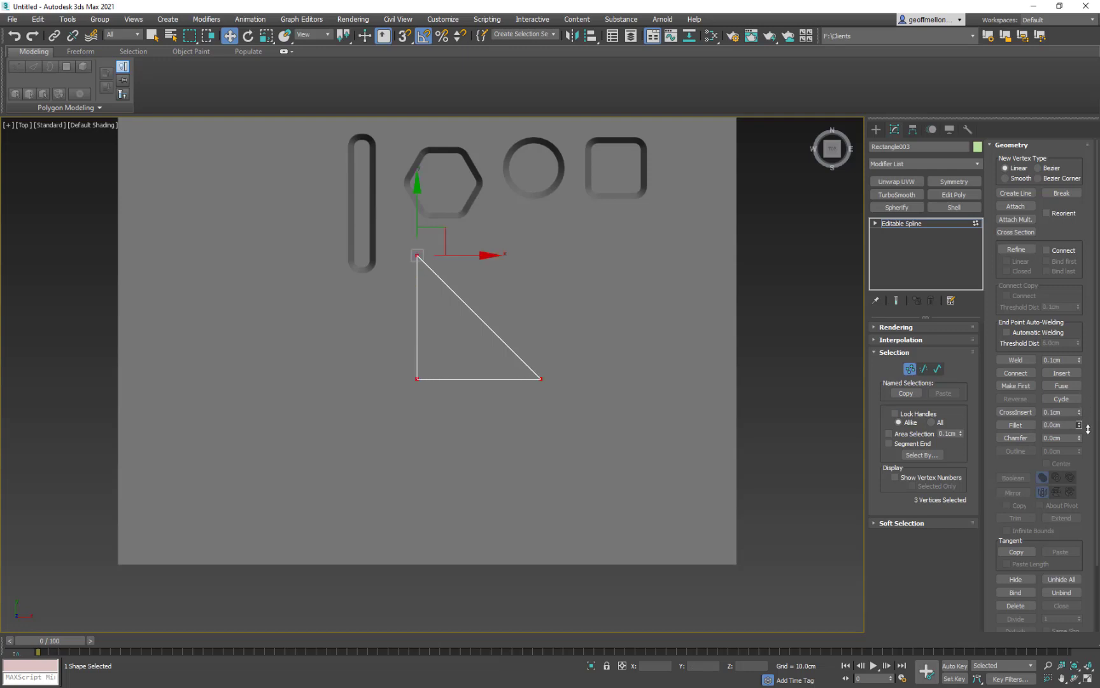
right_click(659, 431)
left_click(680, 401)
right_click(621, 253)
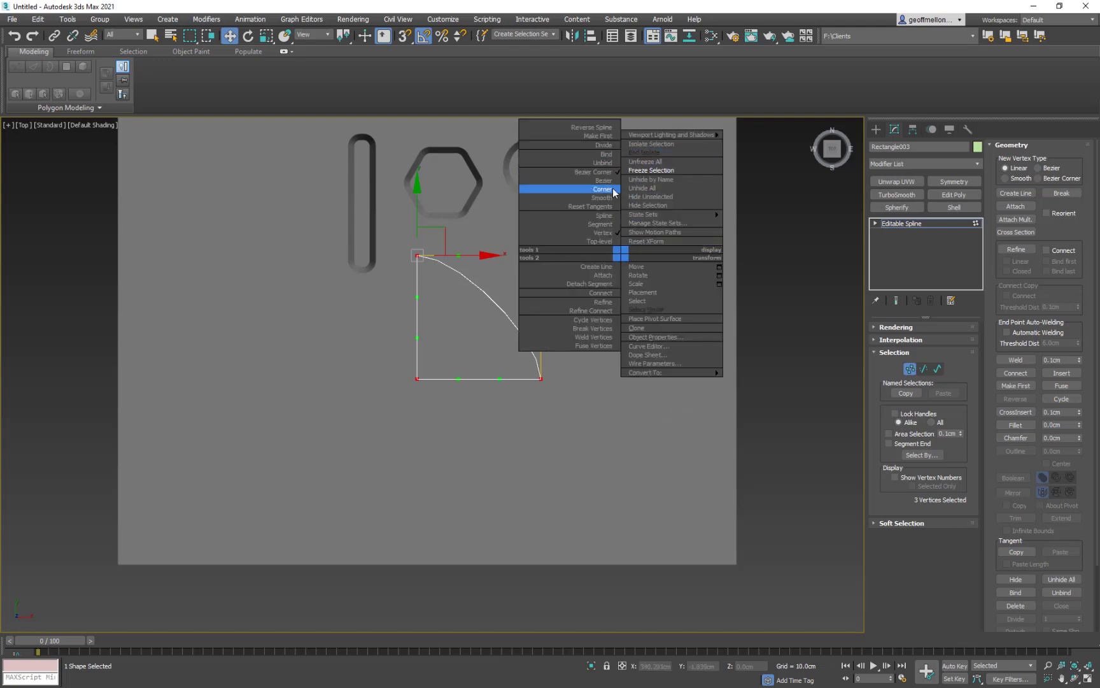
left_click(603, 189)
Apply an Edit Poly modifier to the straight-edged triangle spline
middle_click_drag(489, 267, 462, 272)
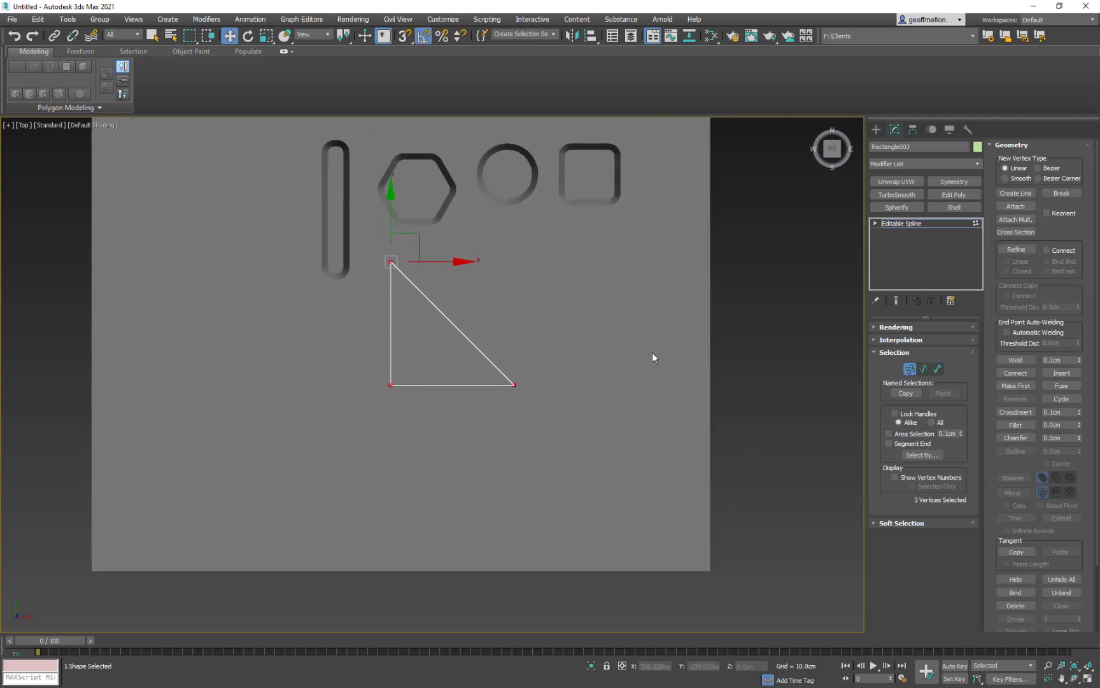
right_click(564, 373)
mouse_move(624, 498)
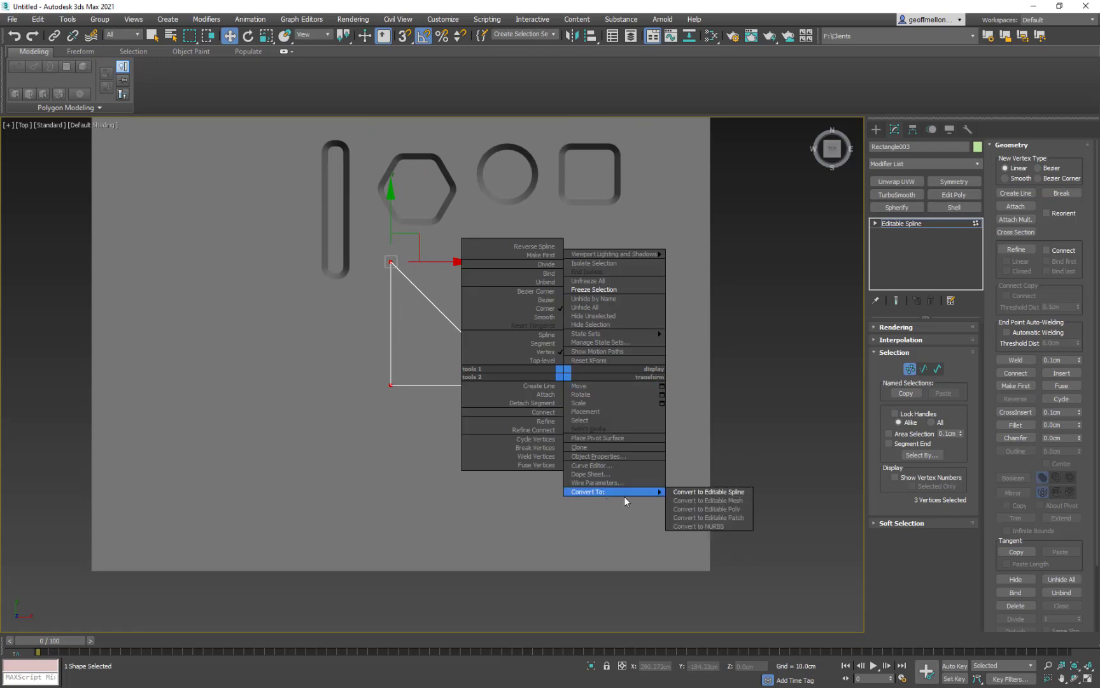
middle_click_drag(729, 257, 642, 284)
type("x")
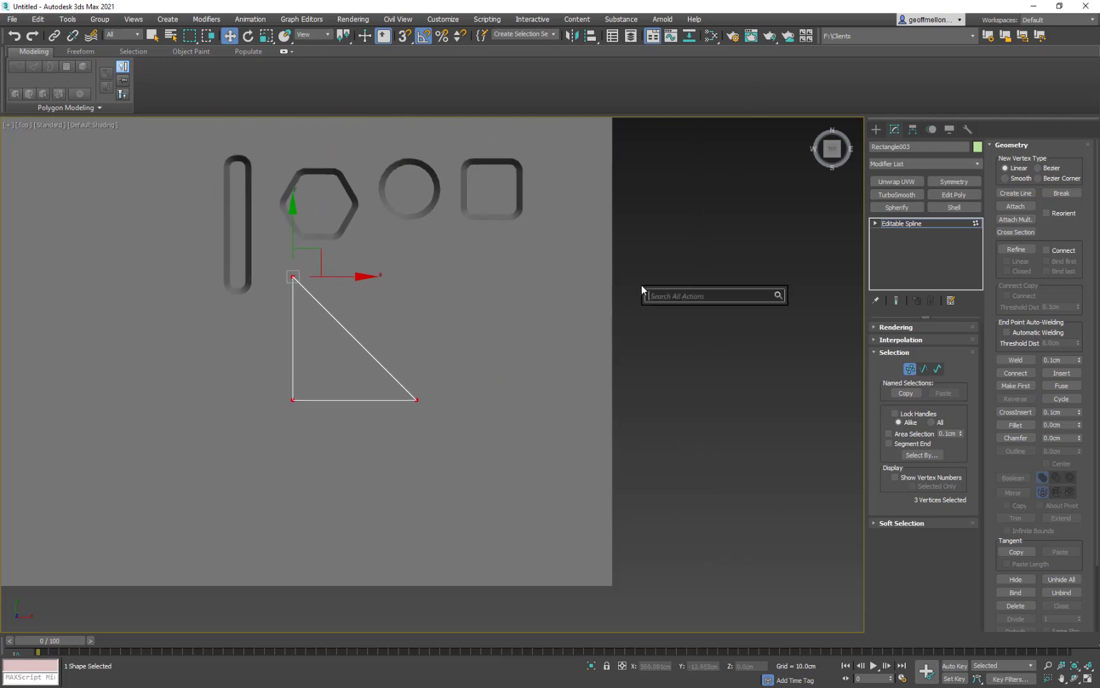
type("edit")
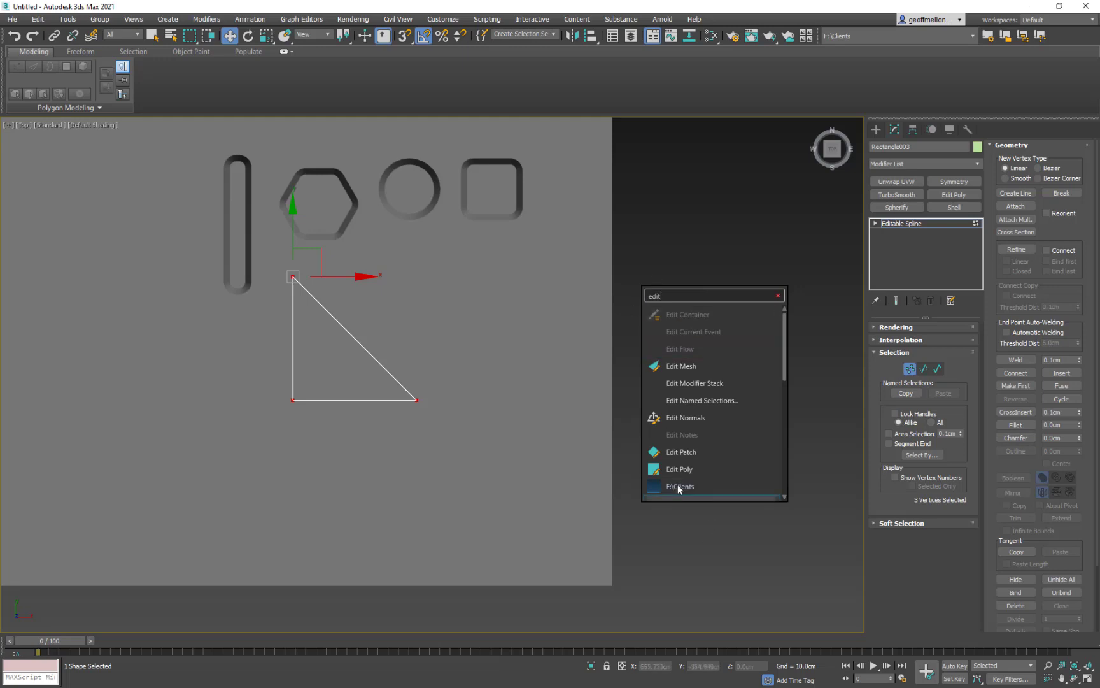
left_click(677, 460)
middle_click_drag(405, 307, 509, 282)
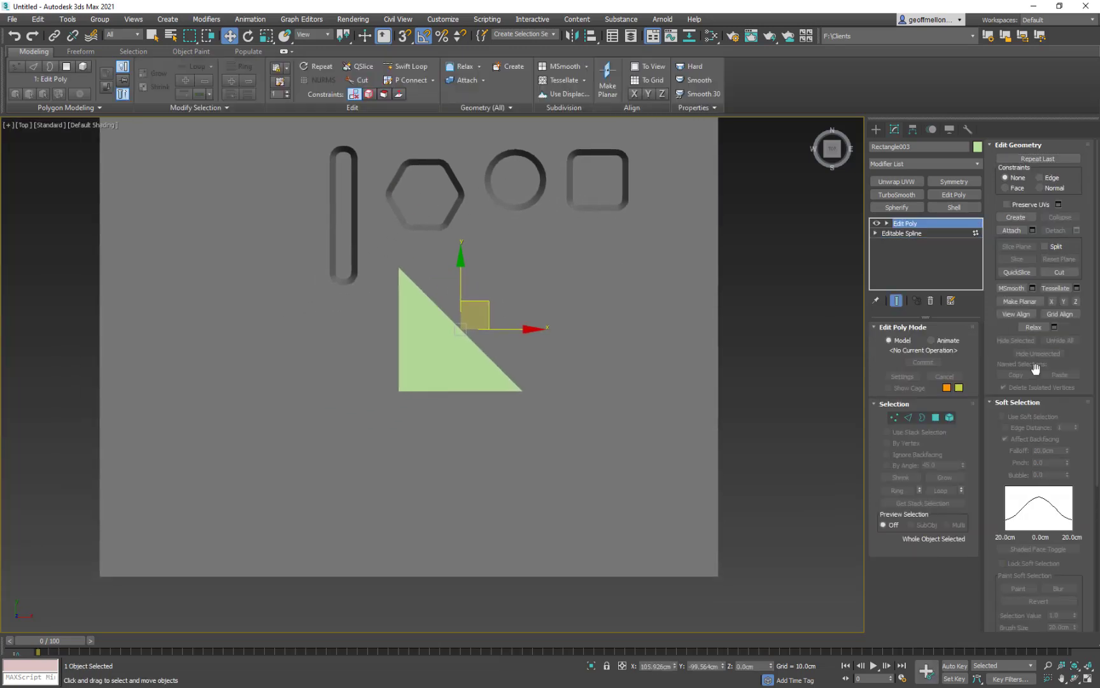
Bevel the triangle's polygon with a height of -10 cm and an outline of -10 cm
left_click(935, 417)
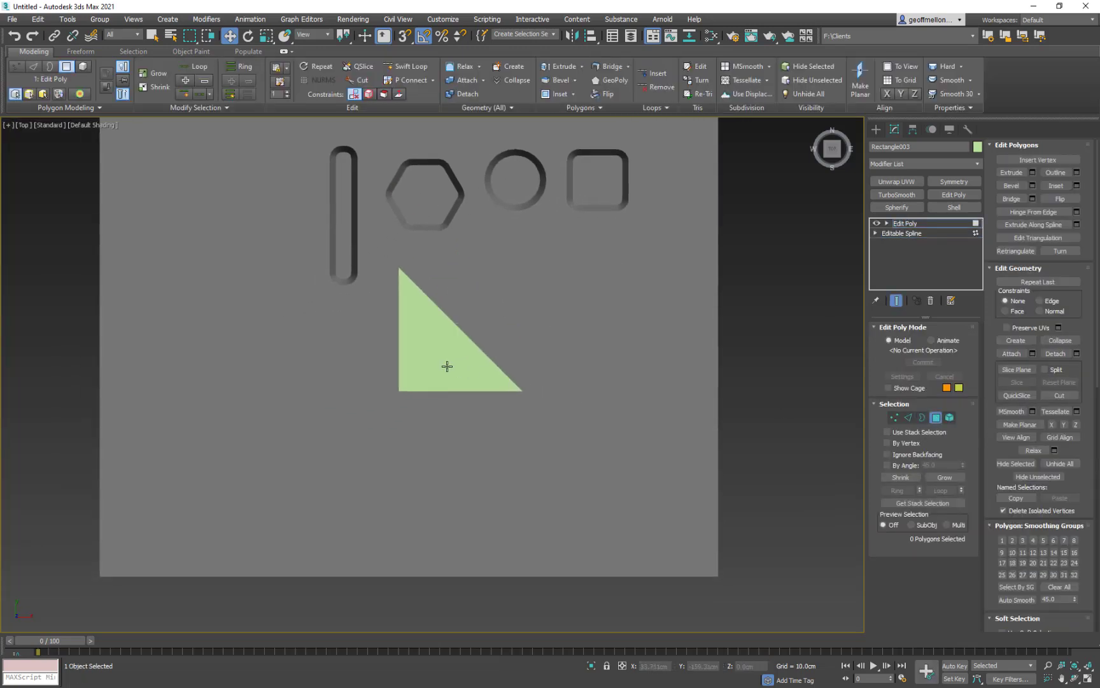
left_click(445, 364)
right_click(755, 398)
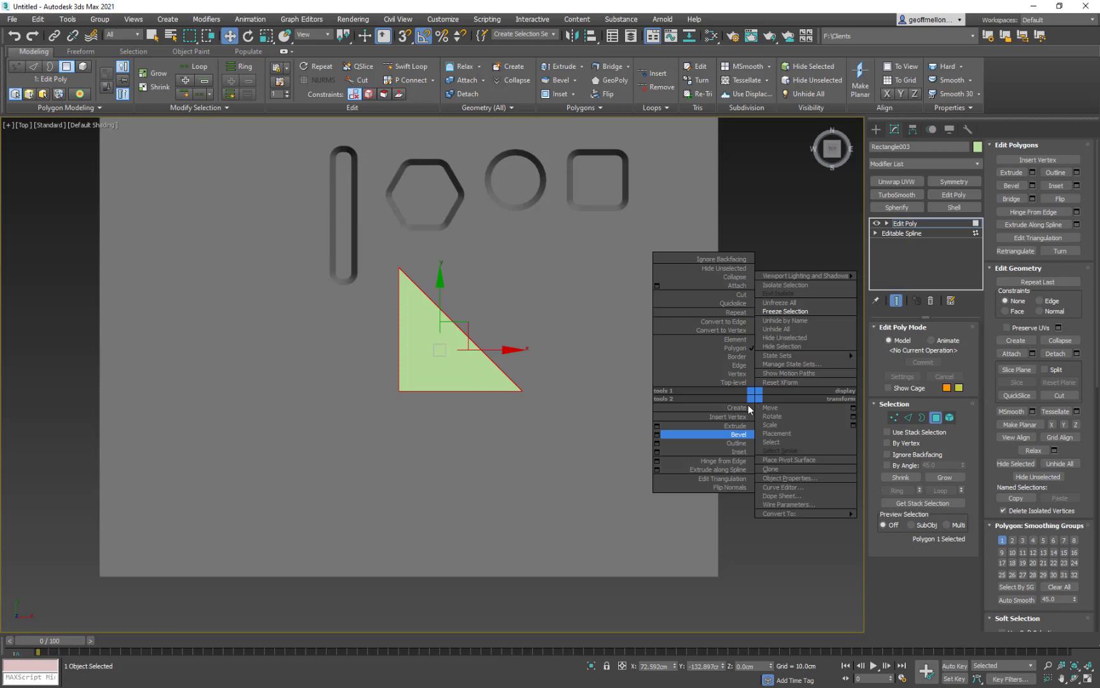
left_click(657, 434)
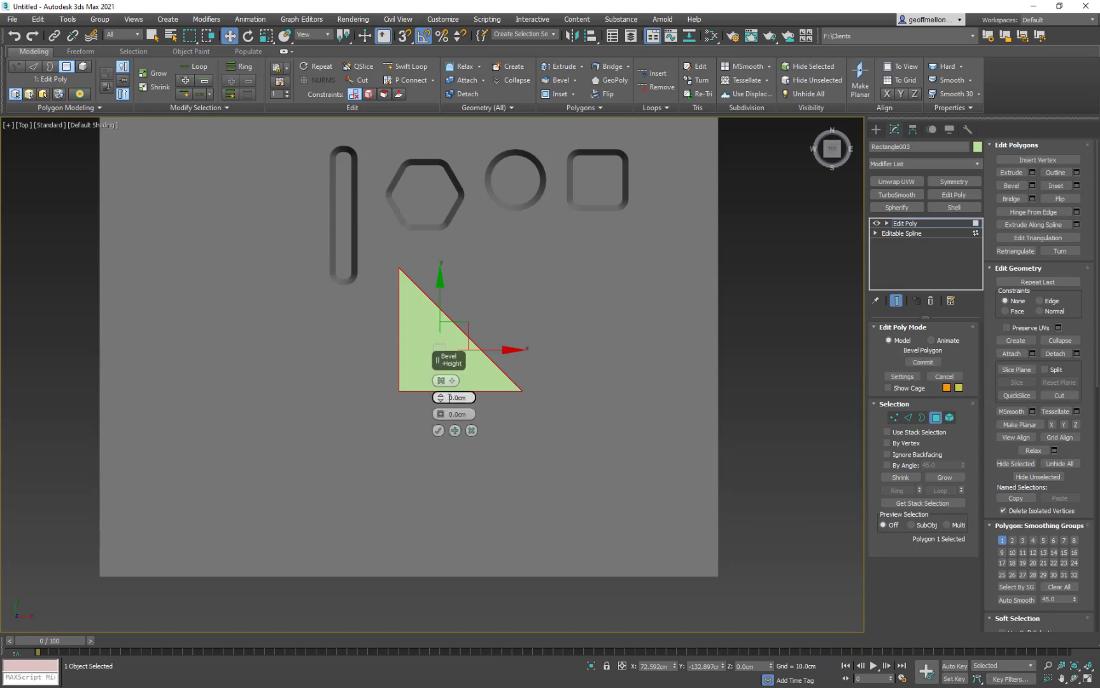
left_click_drag(449, 397, 543, 411)
type("-10")
key("Return")
left_click_drag(452, 414, 504, 415)
type("-10")
key("Return")
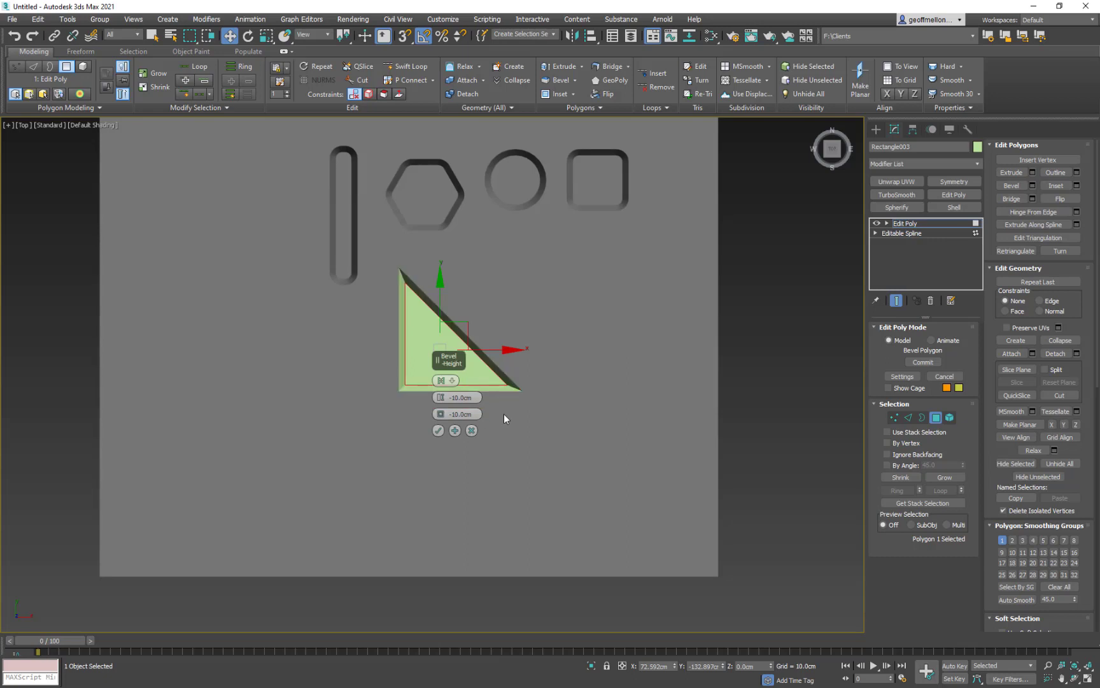
left_click(439, 430)
Fillet the three corner vertices of the triangle's Editable Spline below the Edit Poly, with the end result shown
scroll(490, 357, "up", 3)
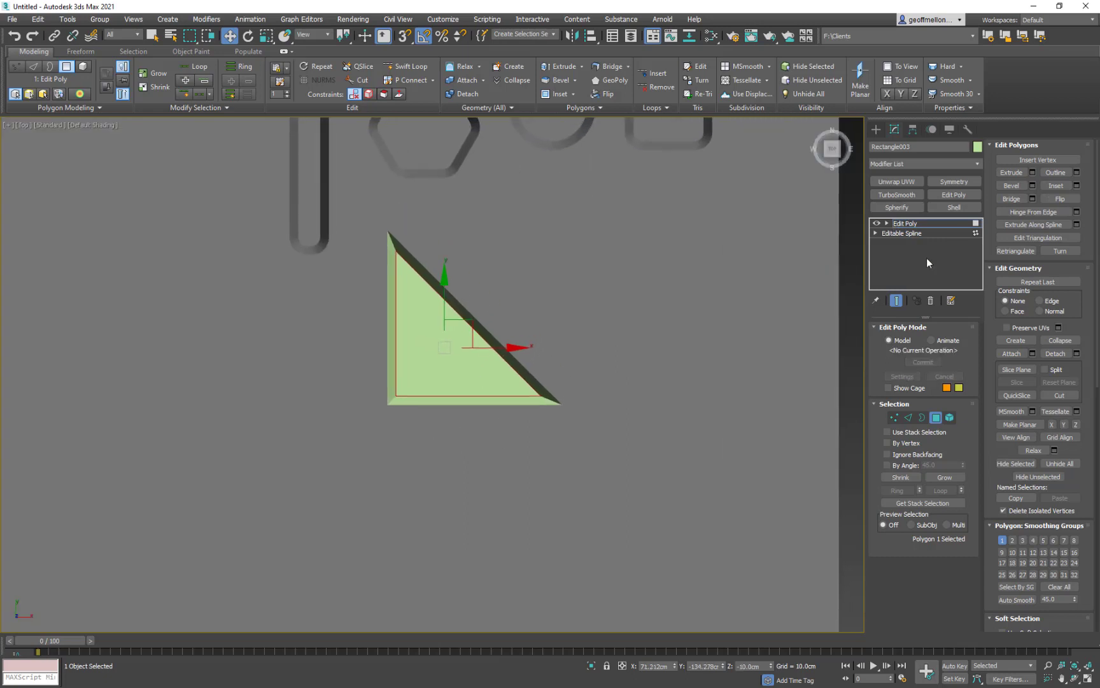
left_click(898, 234)
left_click(896, 301)
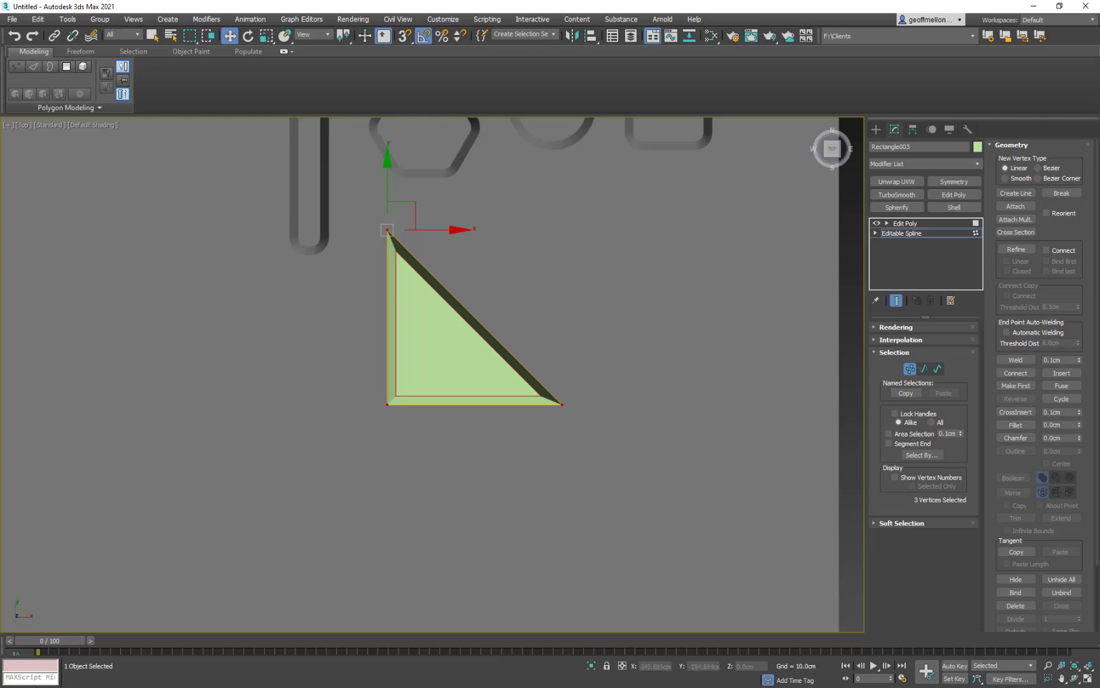
left_click_drag(1078, 427, 1089, 400)
middle_click_drag(609, 297, 564, 370)
left_click(902, 233)
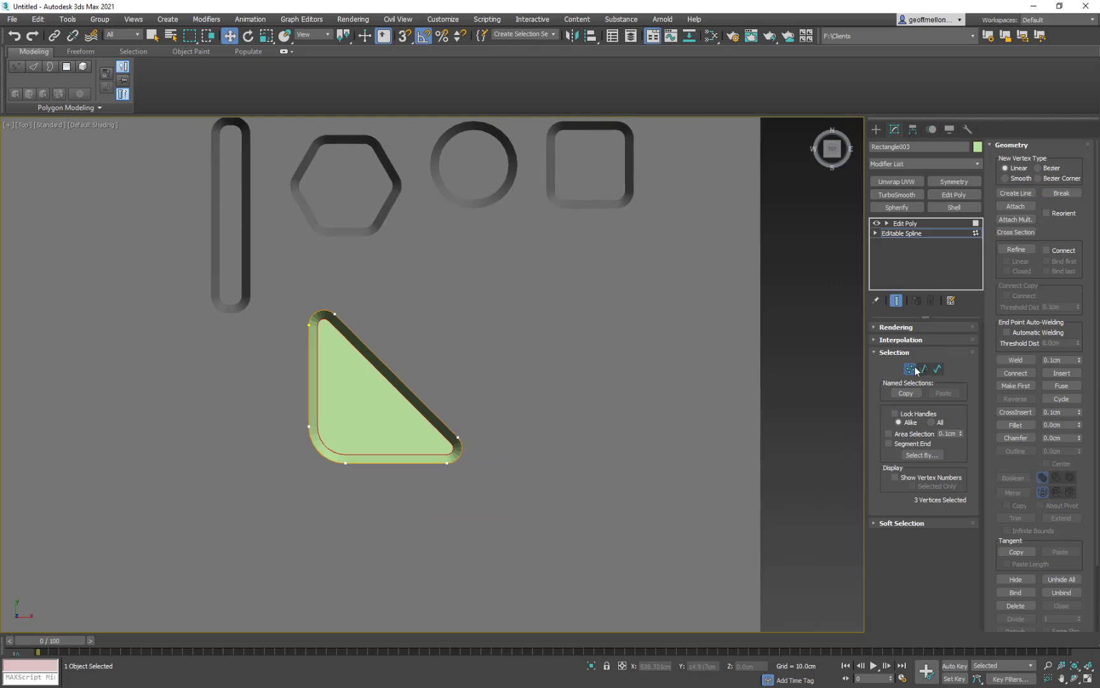
Set the rounded triangle's object color to the same custom gray as the plane
middle_click_drag(521, 314, 501, 307)
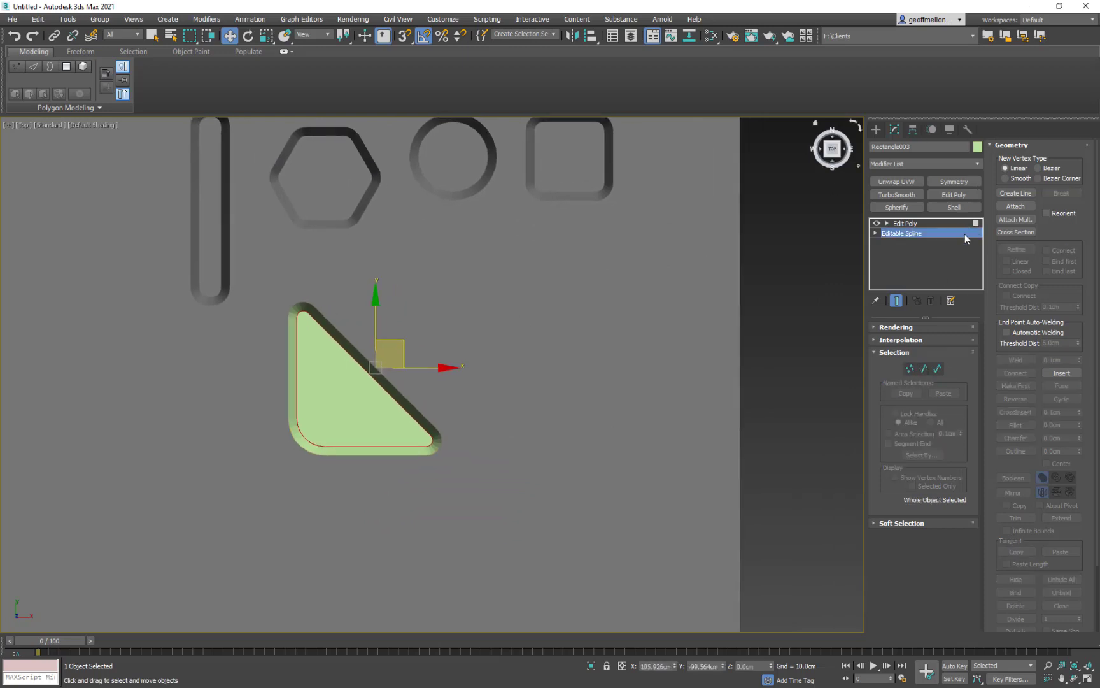
left_click(978, 147)
left_click(597, 364)
left_click(608, 400)
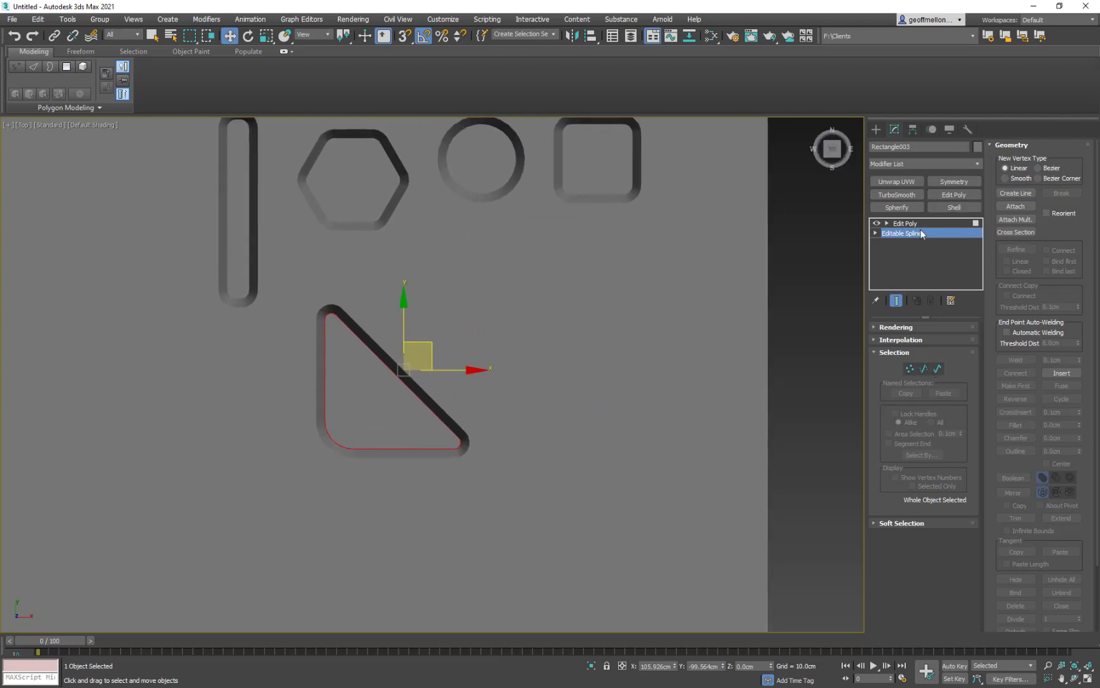
Review the triangle's spline vertices and its Edit Poly polygon, and return to the whole object
key("1")
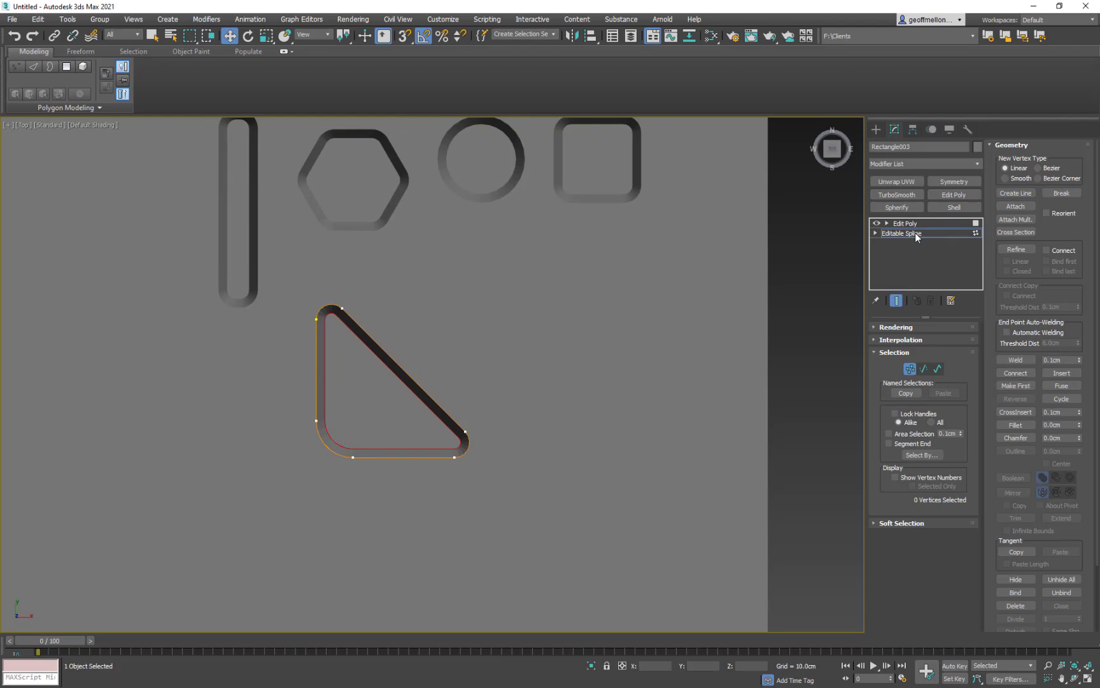
left_click(912, 224)
key("4")
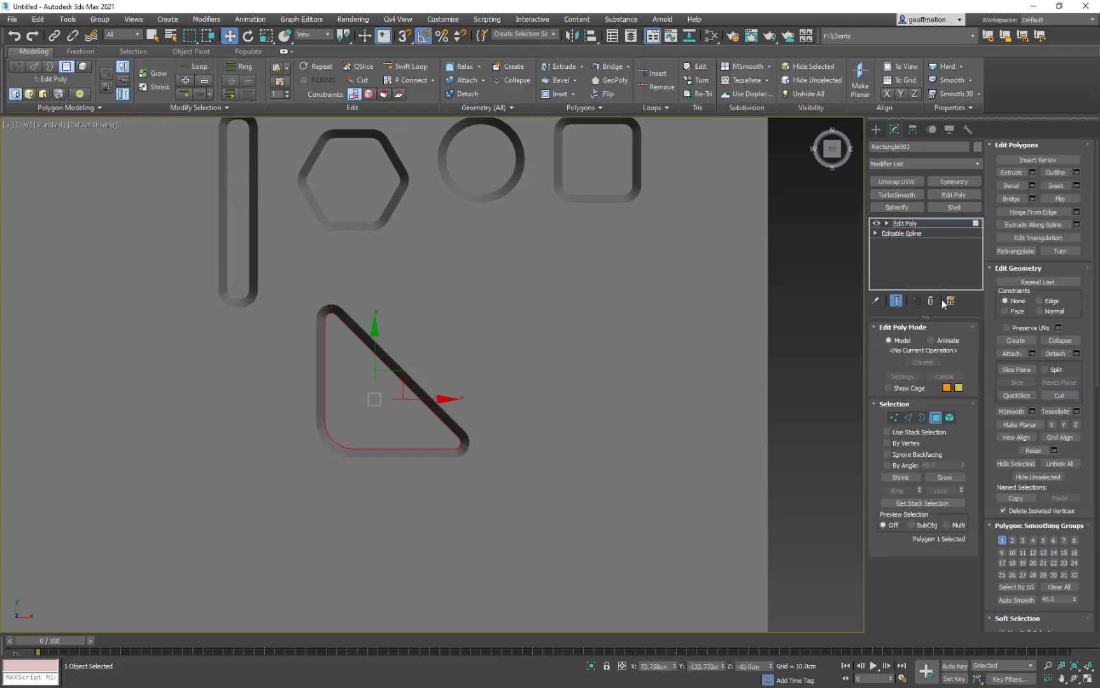
left_click(935, 417)
middle_click_drag(552, 335, 578, 326)
right_click(656, 311)
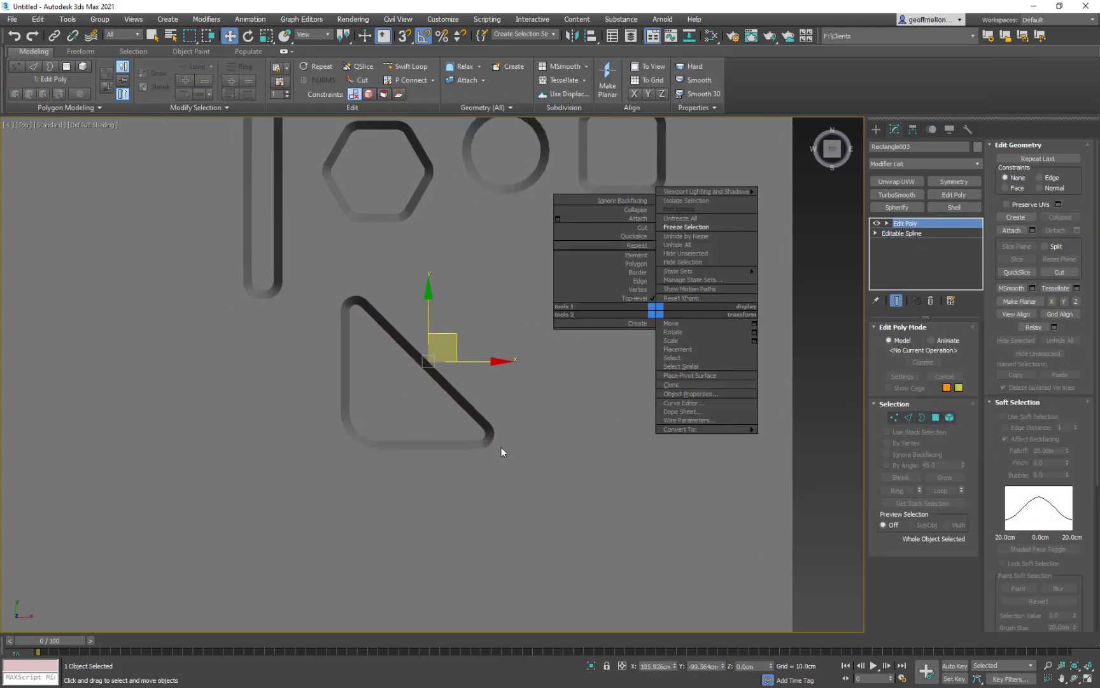
middle_click_drag(541, 321, 512, 319)
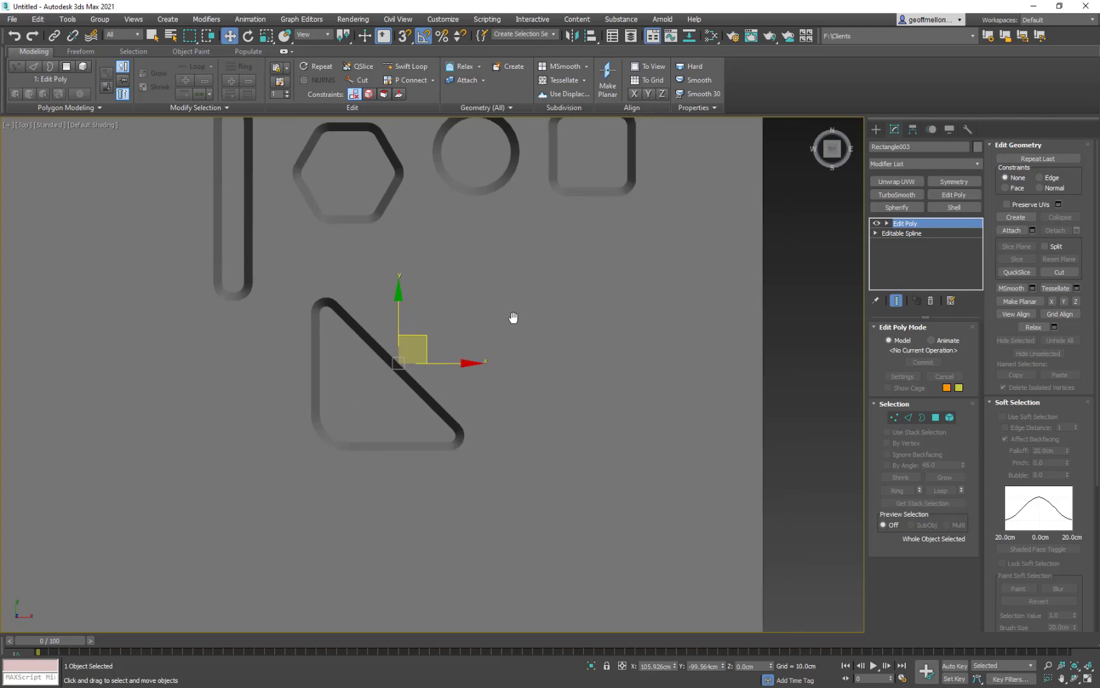
Try a copy of the triangle rotated 180° and offset from its diagonal side, and delete it
key("e")
mouse_move(450, 336)
left_mouse_down("shift")
mouse_move(474, 435)
mouse_move(346, 481)
mouse_move(434, 489)
left_mouse_up("shift")
left_click(552, 399)
key("w")
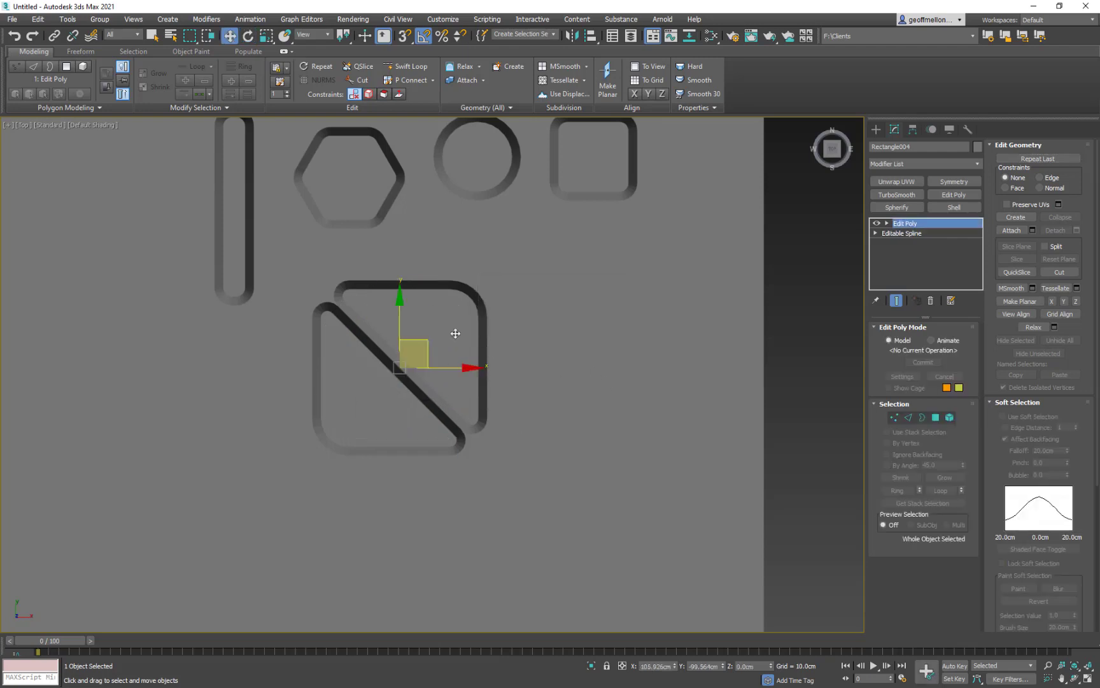
left_click_drag(427, 346, 445, 332)
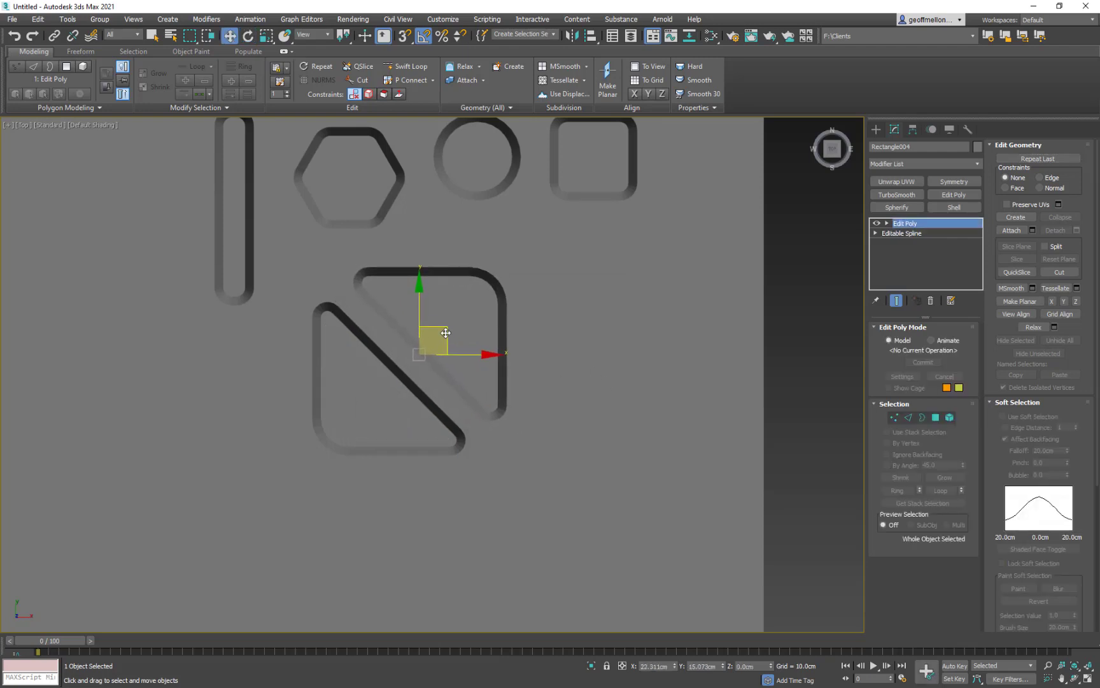
scroll(505, 341, "down", 5)
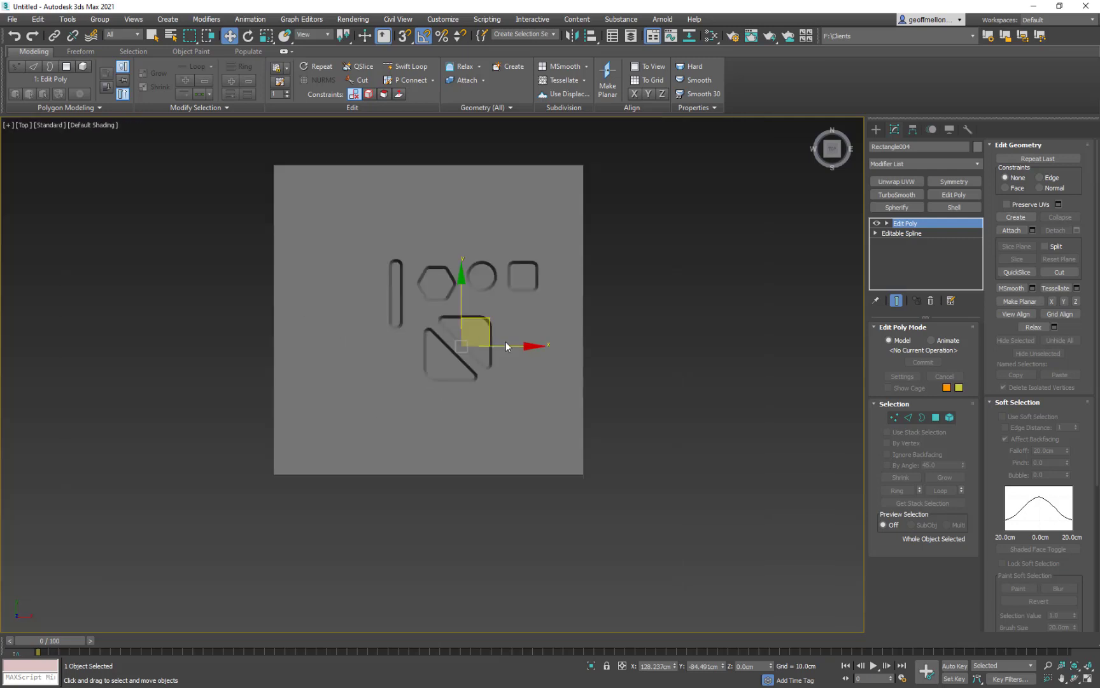
scroll(474, 307, "up", 5)
scroll(587, 310, "down", 3)
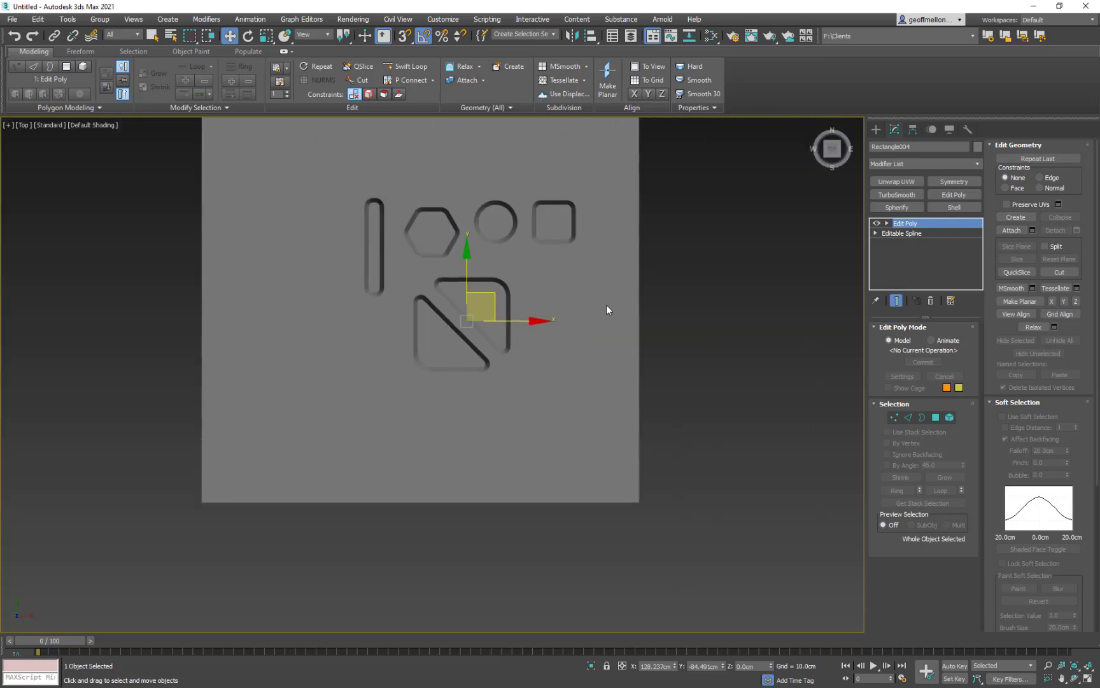
key("Delete")
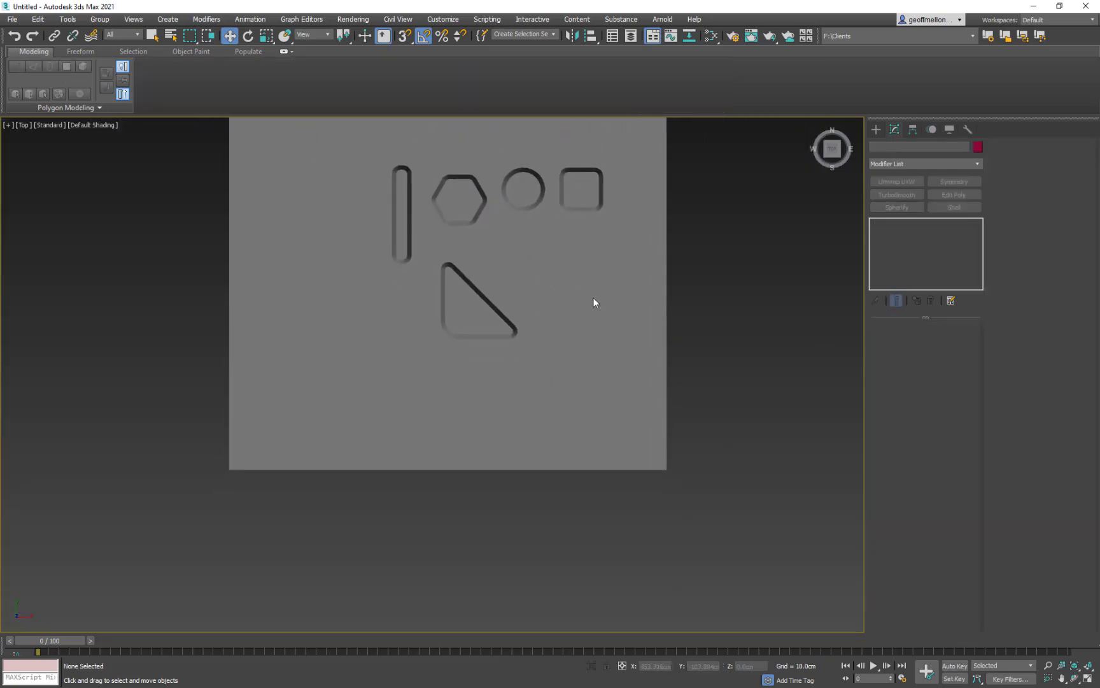
Move the rounded triangle beside the tall slot, on the side away from the hexagon
middle_click_drag(594, 298, 567, 297)
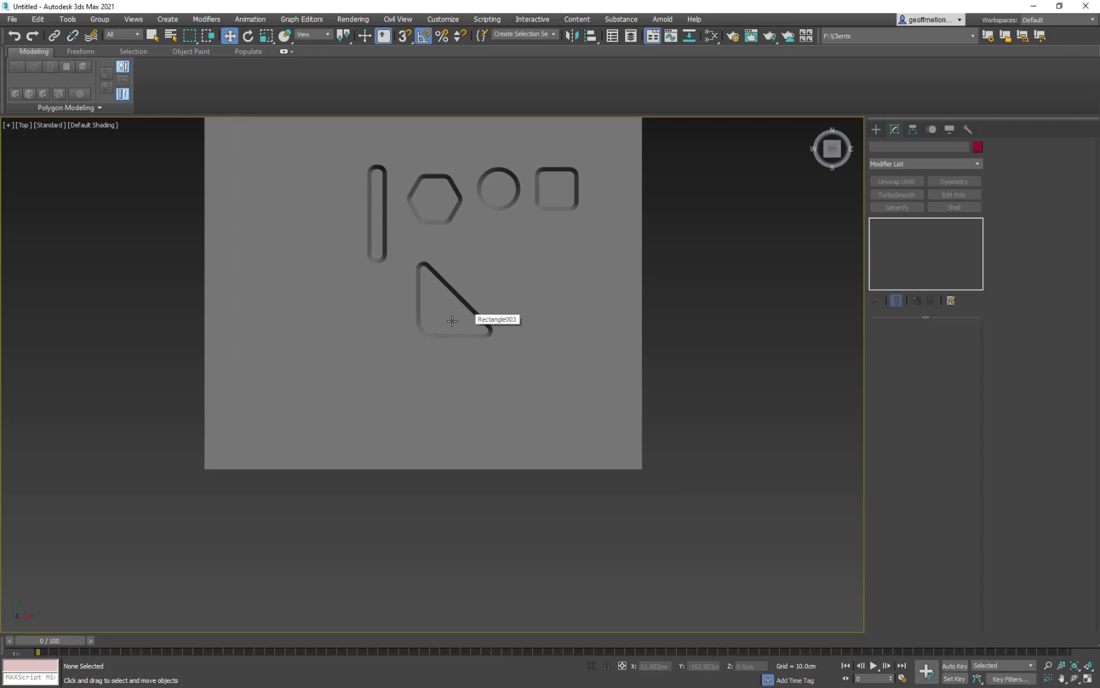
left_click(470, 306)
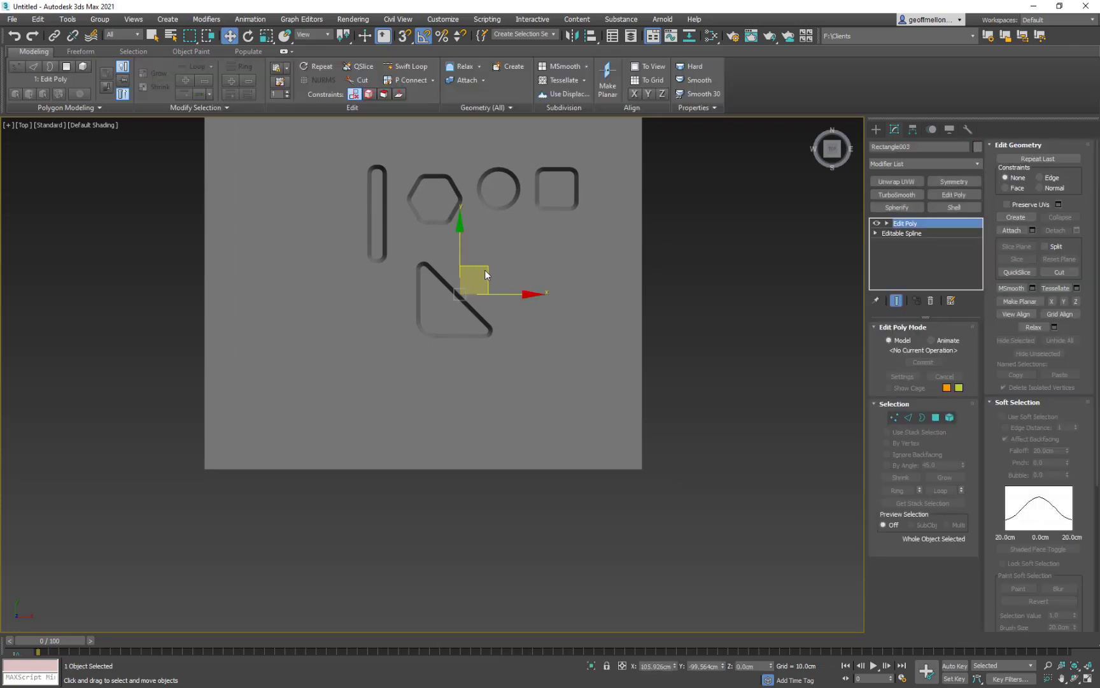
left_click_drag(484, 270, 323, 171)
Copy the tall slot to the empty area below the hexagon and add a second copy rotated -90° to form a cross
left_click(385, 224)
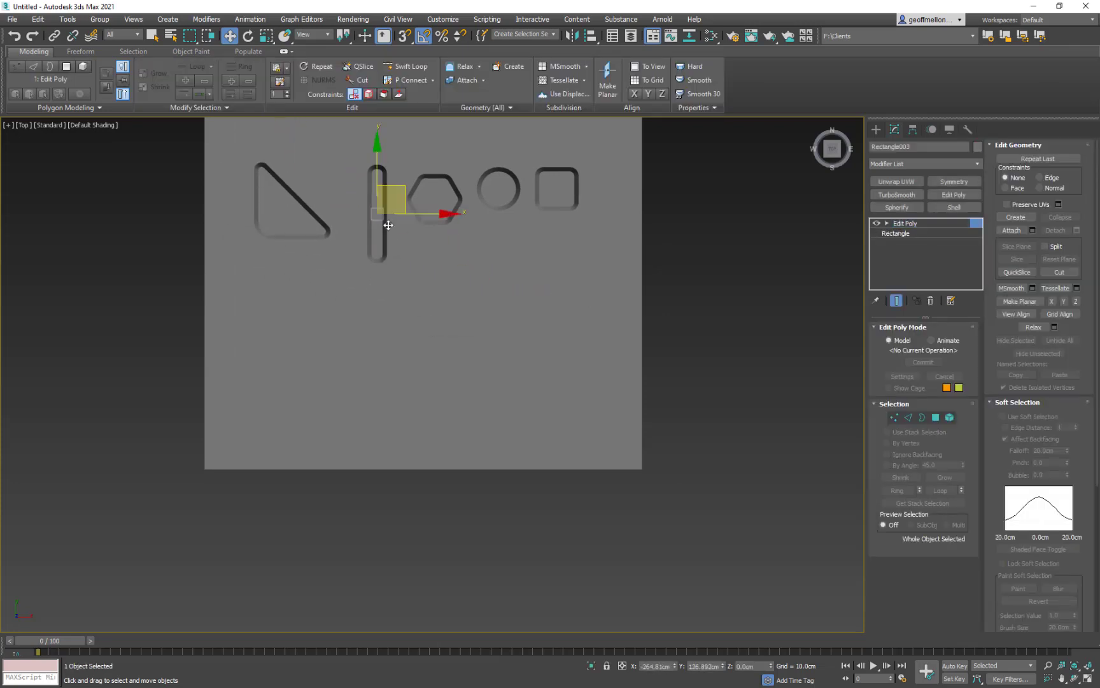
left_click_drag(403, 192, 499, 285, "shift")
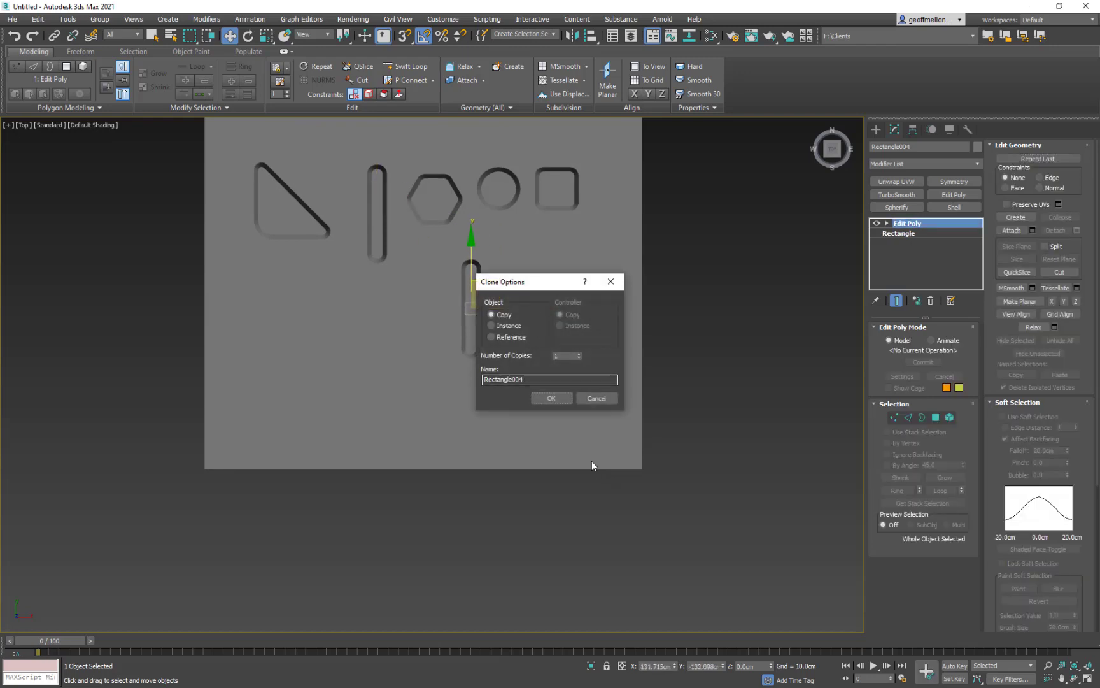
left_click(552, 398)
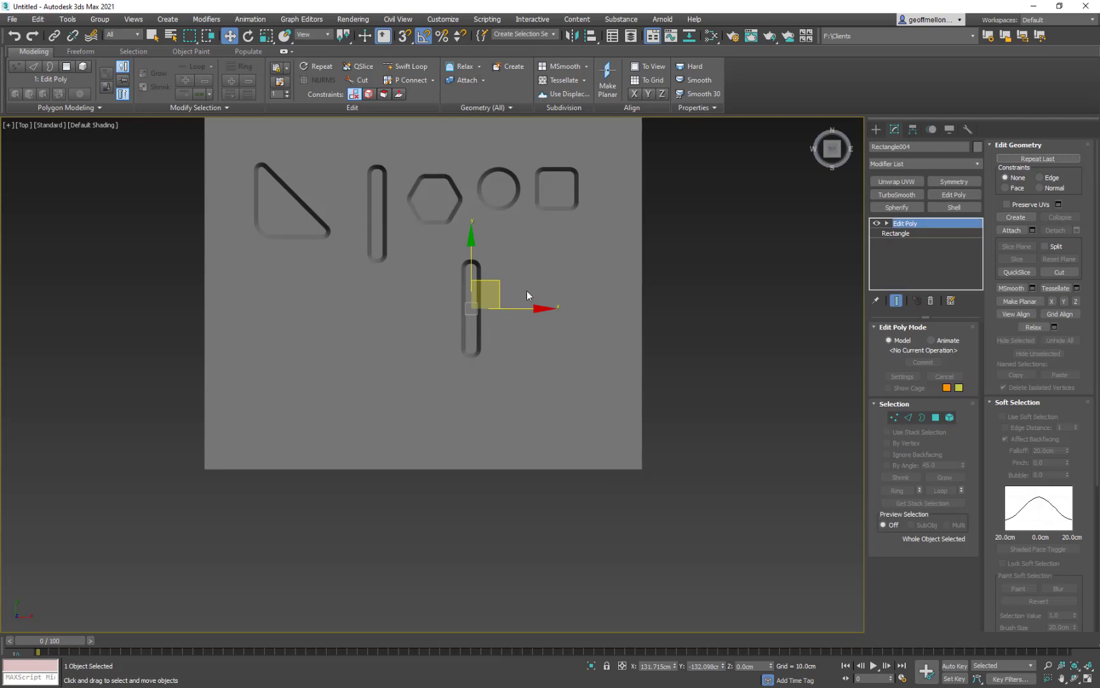
key("e")
mouse_move(533, 283)
left_mouse_down("shift")
mouse_move(564, 335)
mouse_move(563, 321)
left_mouse_up("shift")
left_click(551, 398)
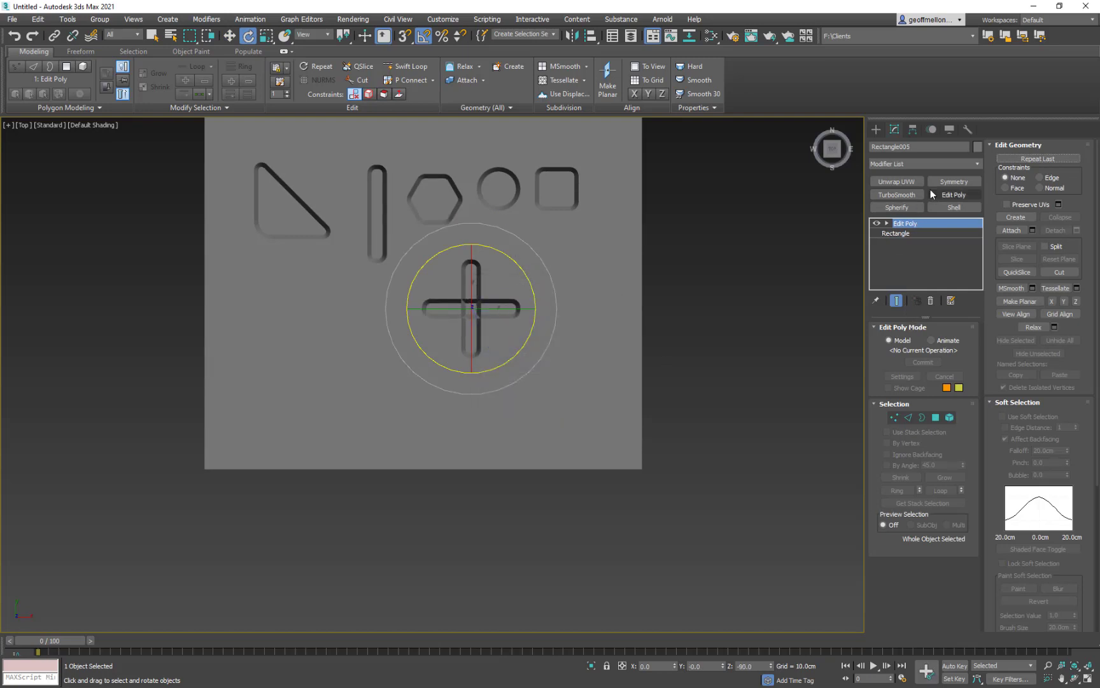
Remove the Edit Poly modifier from the cross's horizontal slot and set its spline color to purple
left_click(930, 300)
scroll(520, 275, "up", 2)
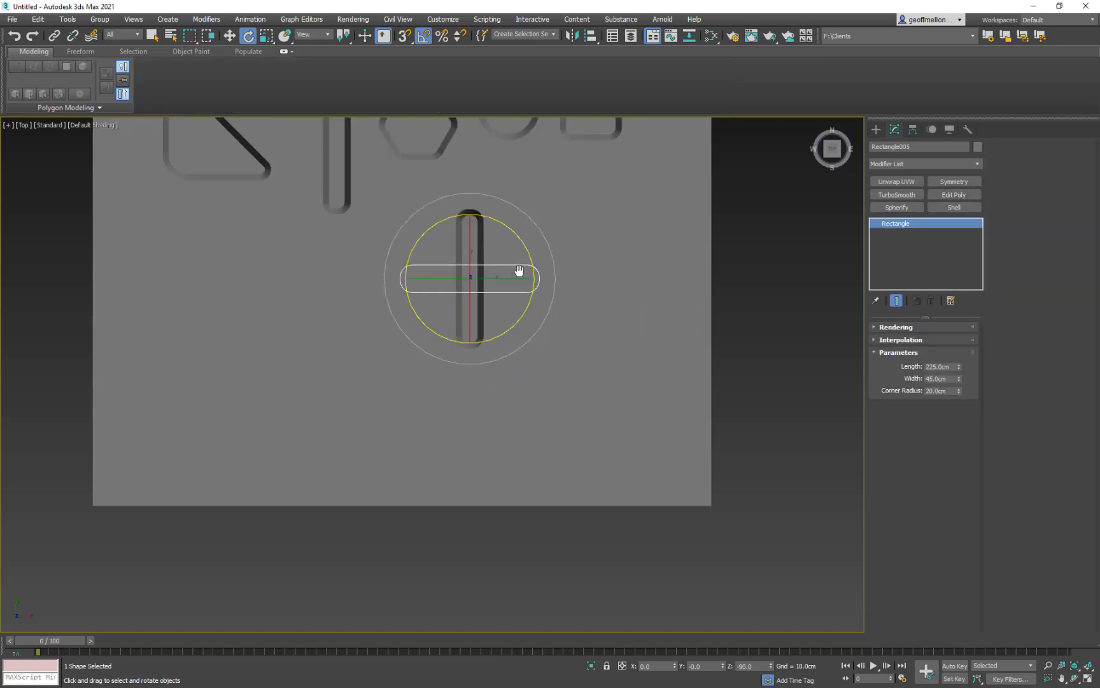
left_click(480, 313)
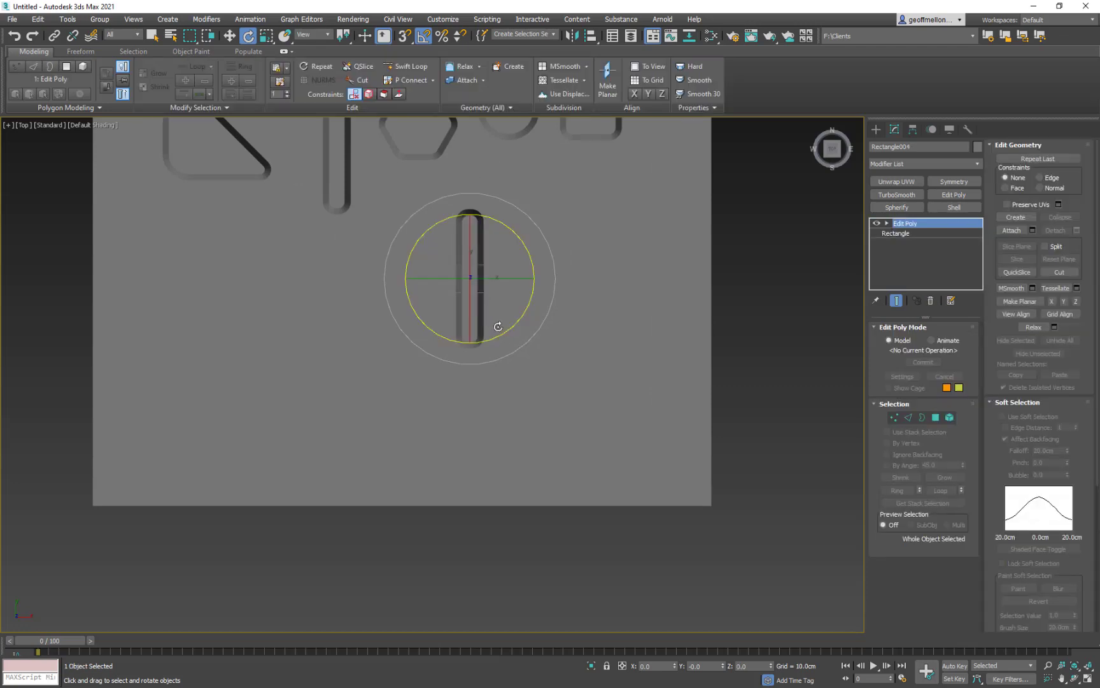
middle_click_drag(498, 312, 472, 272, "alt")
scroll(472, 272, "up", 4)
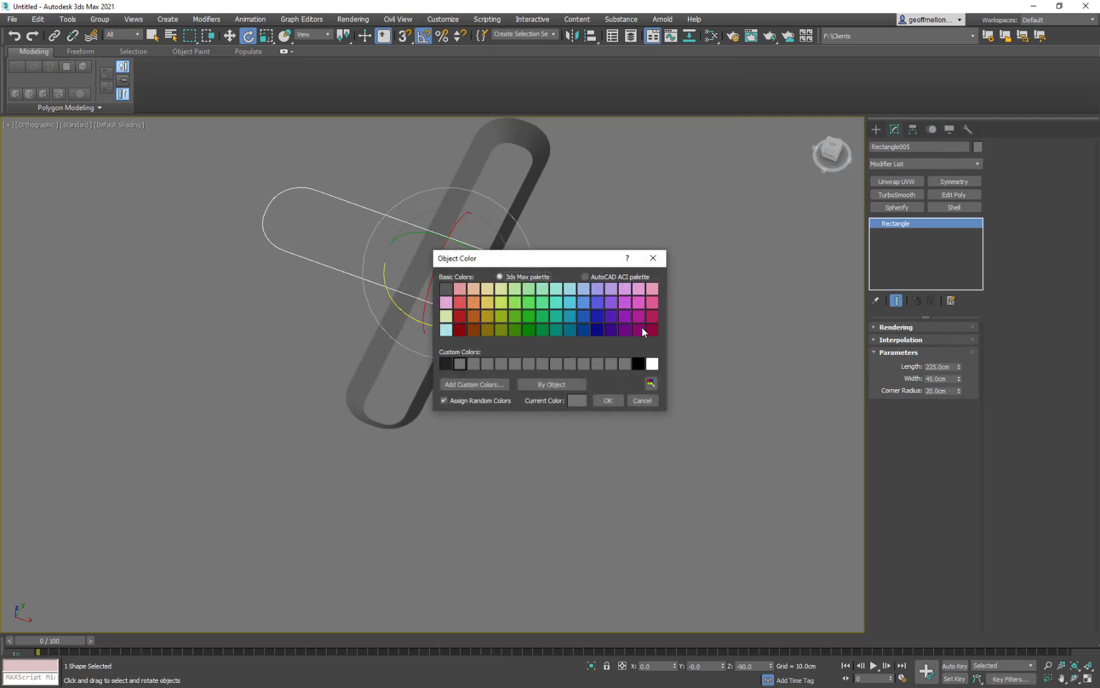
left_click(638, 327)
left_click(607, 399)
Select the cross's vertical slot and remove its Edit Poly modifier, leaving only the Rectangle spline
middle_click_drag(384, 262, 480, 294, "alt")
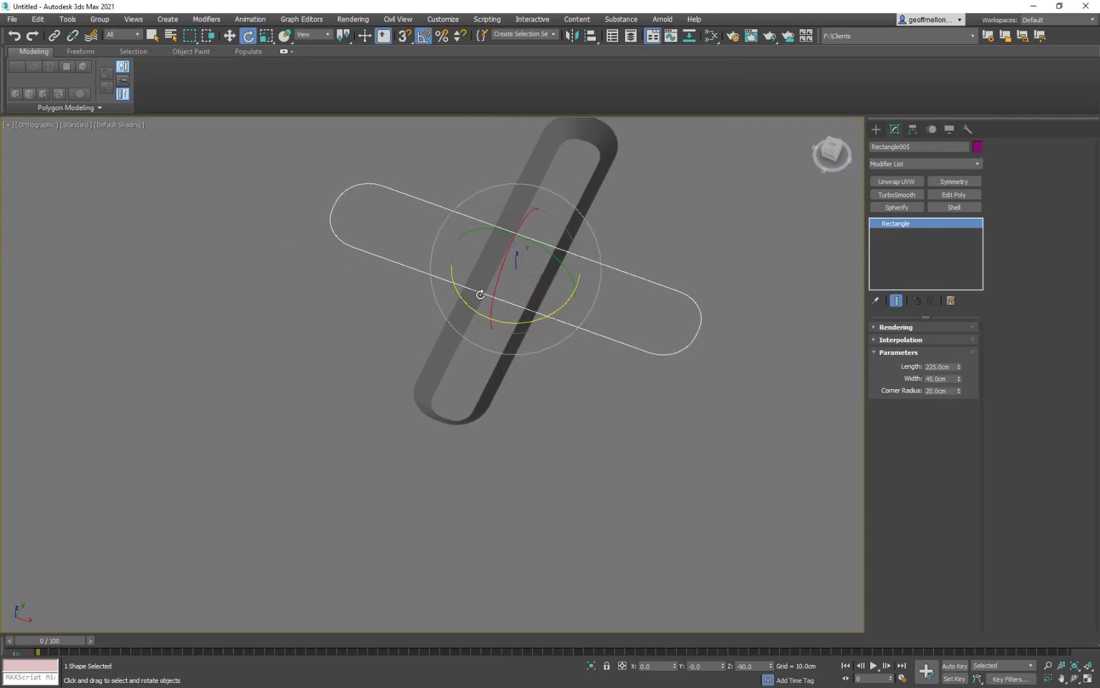
left_click(480, 294)
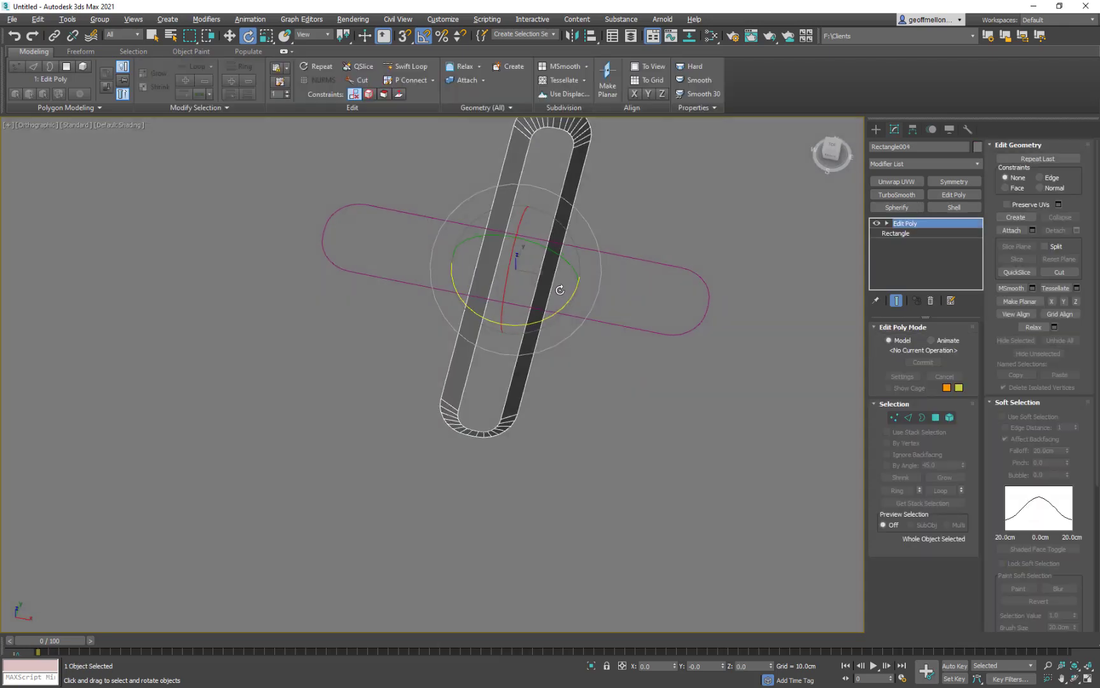
middle_click_drag(560, 290, 557, 290, "alt")
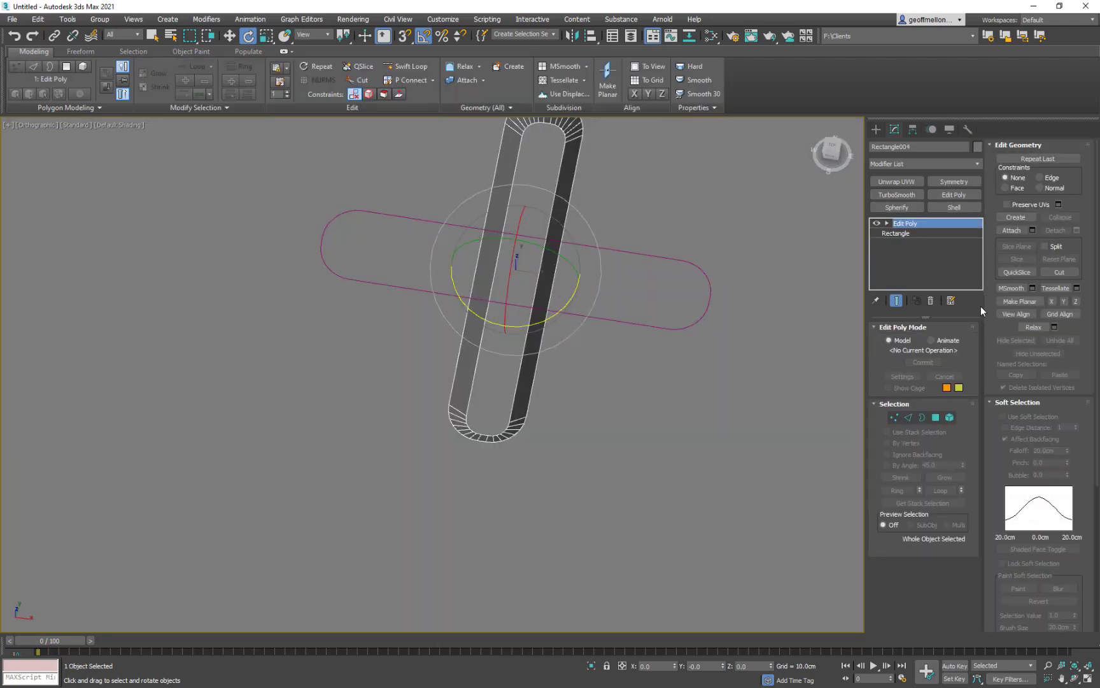
middle_click_drag(661, 292, 662, 261, "alt")
left_click(909, 236)
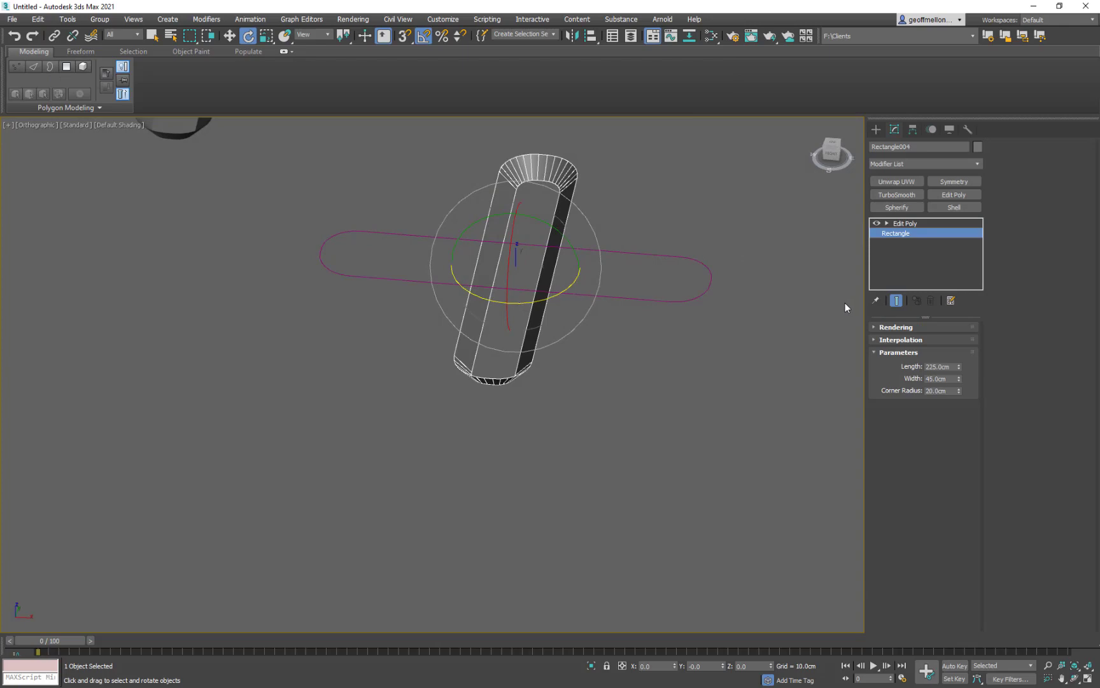
middle_click_drag(845, 302, 671, 357, "alt")
left_click(876, 223)
middle_click_drag(591, 287, 536, 320)
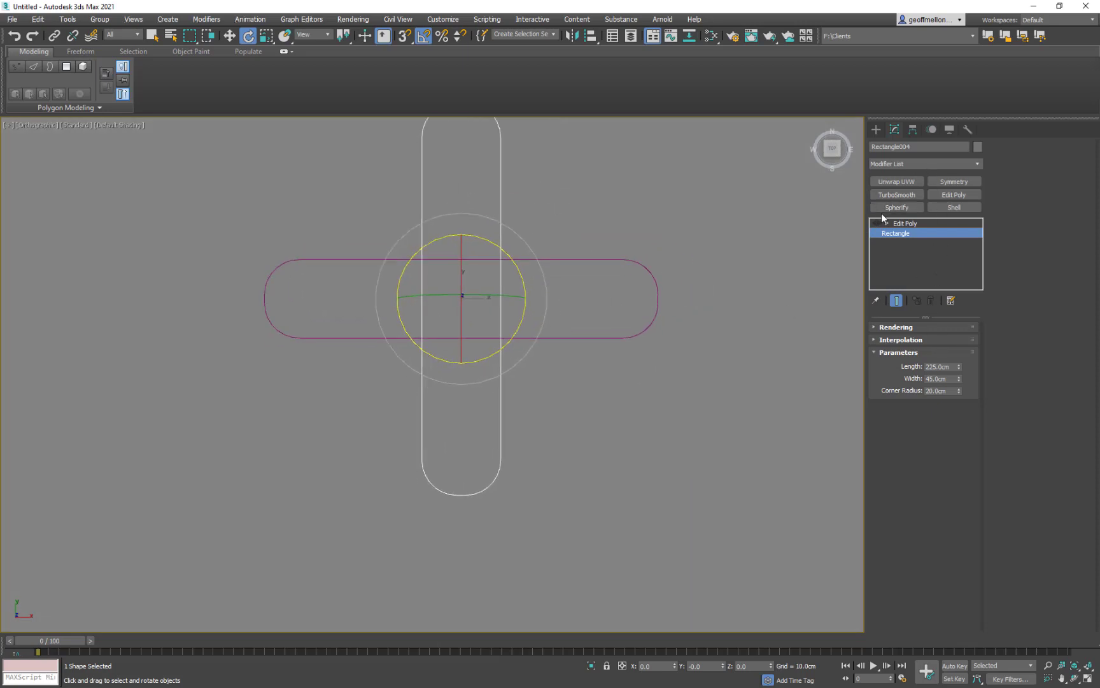
left_click(904, 223)
left_click(930, 300)
middle_click_drag(648, 279, 637, 300)
Convert the vertical slot to an Editable Spline and attach the purple horizontal slot to it
right_click(732, 261)
mouse_move(781, 373)
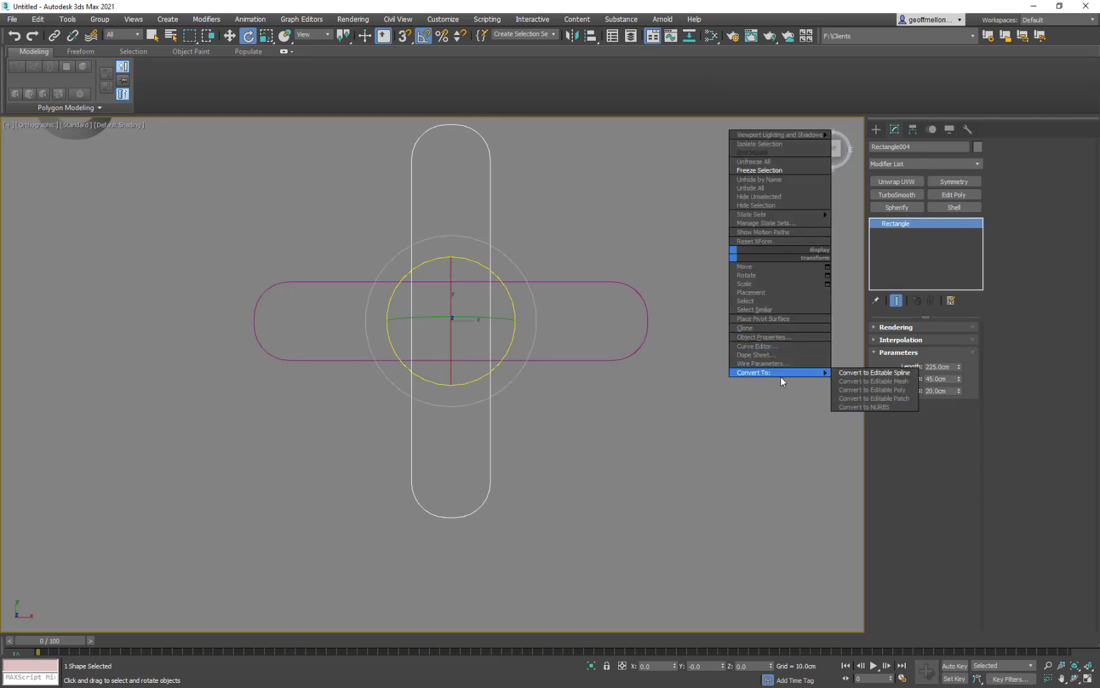
left_click(865, 373)
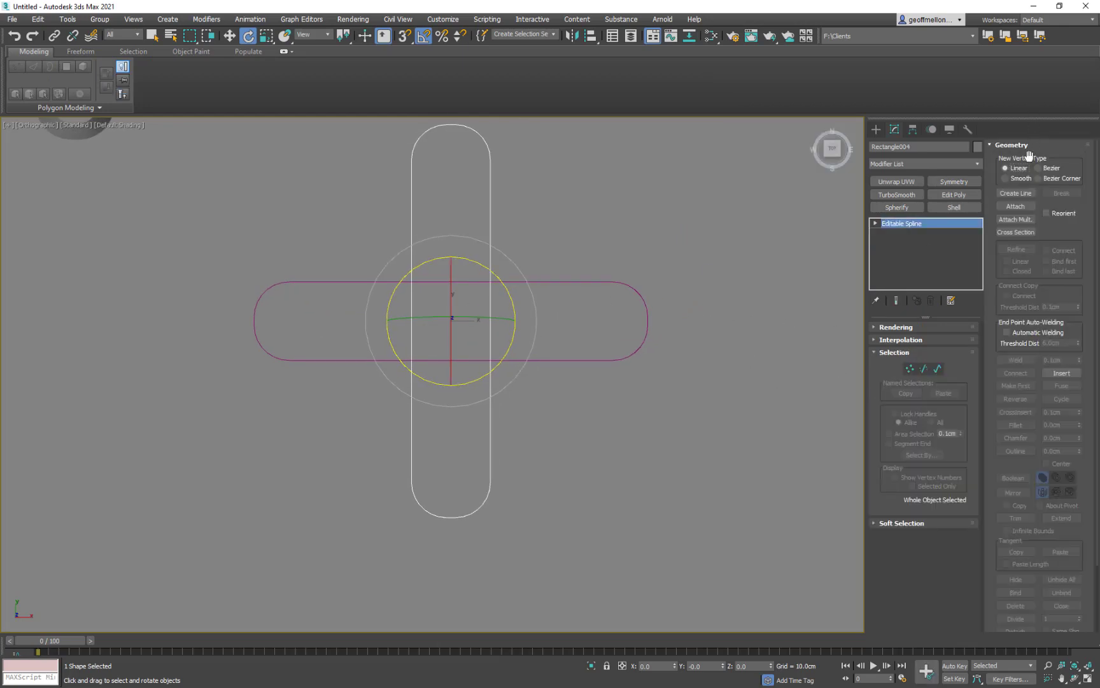
left_click(1015, 205)
left_click(573, 361)
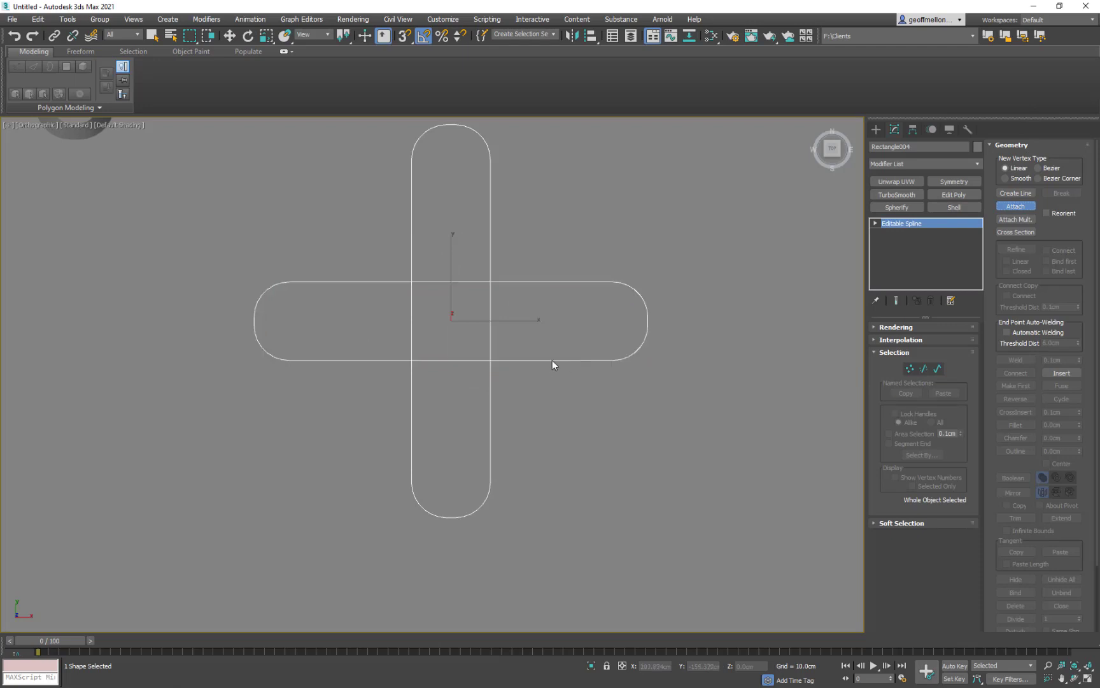
Merge the two overlapping slot splines into a single cross outline with a Boolean union at spline level
middle_click_drag(552, 363, 622, 217, "alt")
left_click(937, 369)
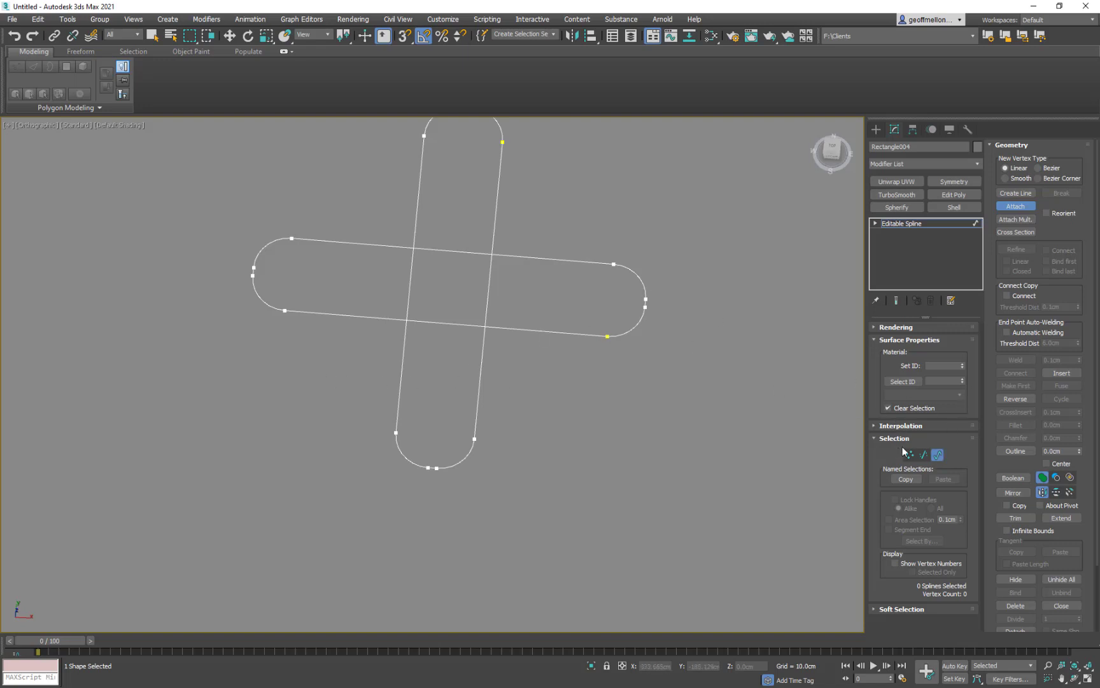
scroll(602, 305, "down", 3)
key("w")
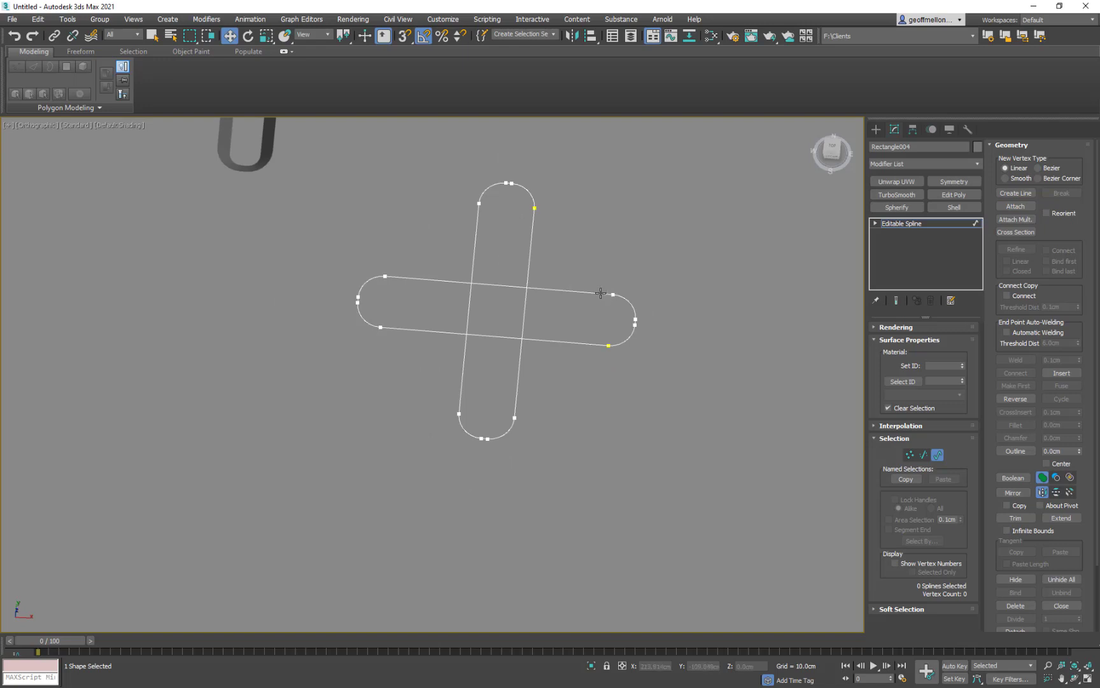
left_click(600, 293)
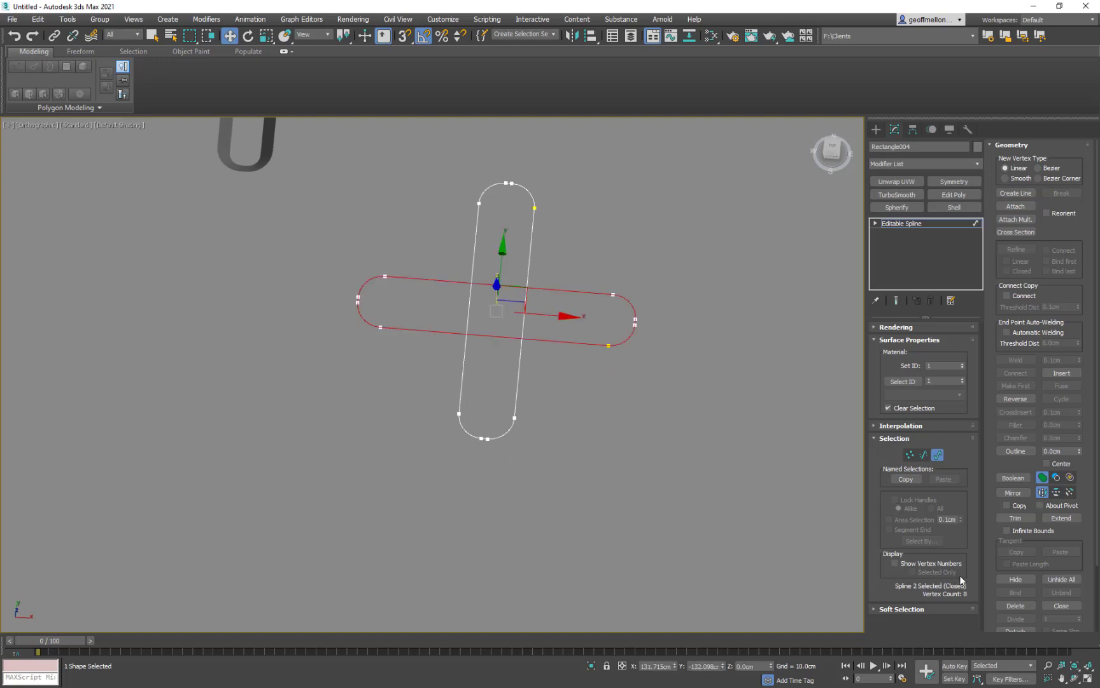
left_click(1013, 478)
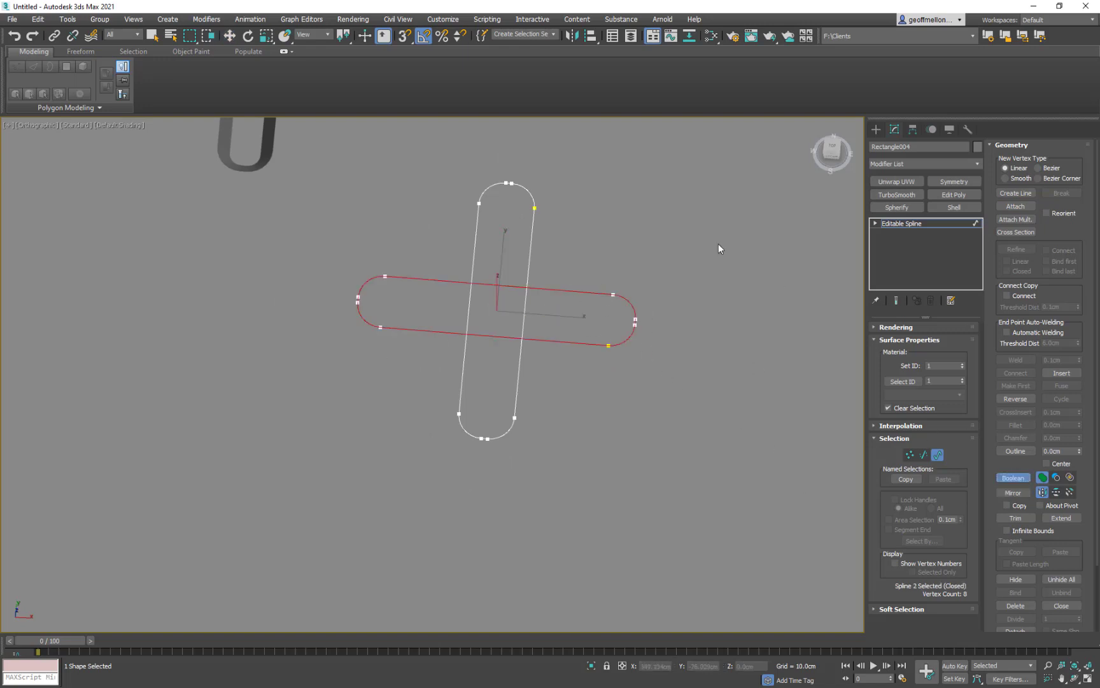
left_click(526, 272)
right_click(712, 315)
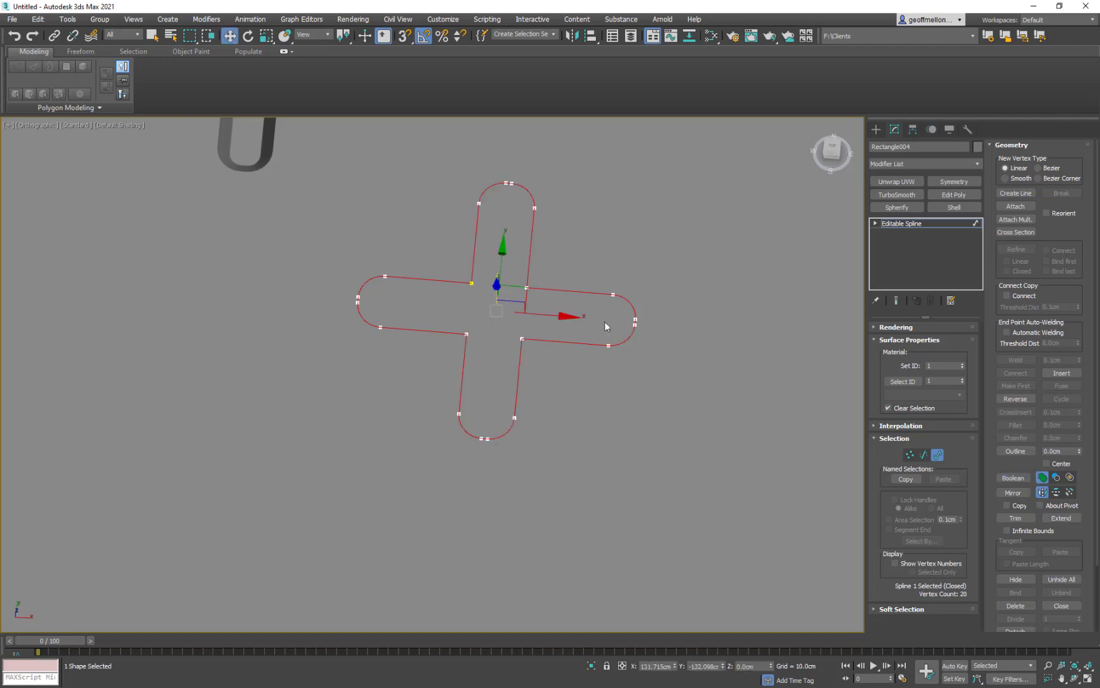
middle_click_drag(601, 321, 601, 333, "alt")
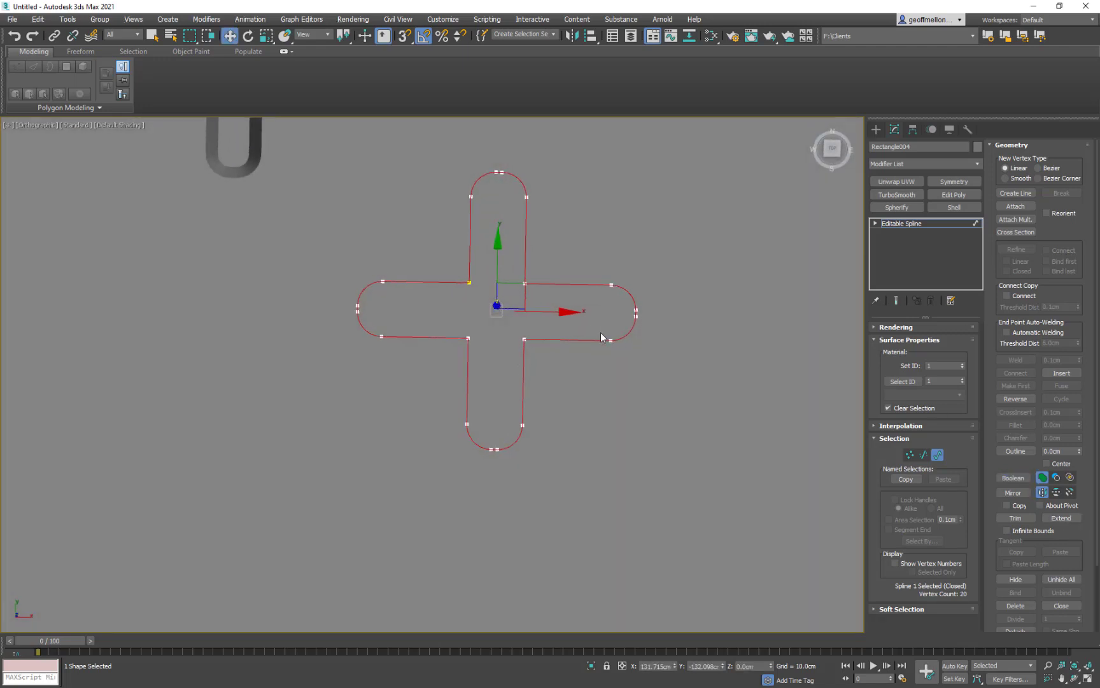
left_click(937, 454)
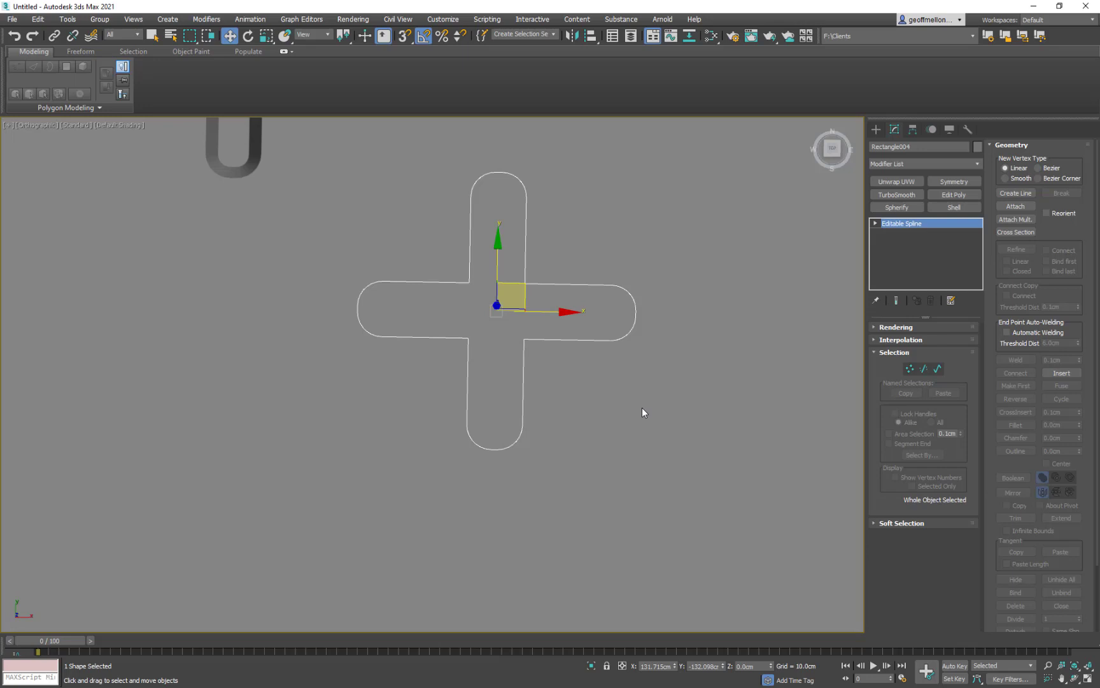
Find the Edit Poly modifier through the action search and add it to the cross
type("x")
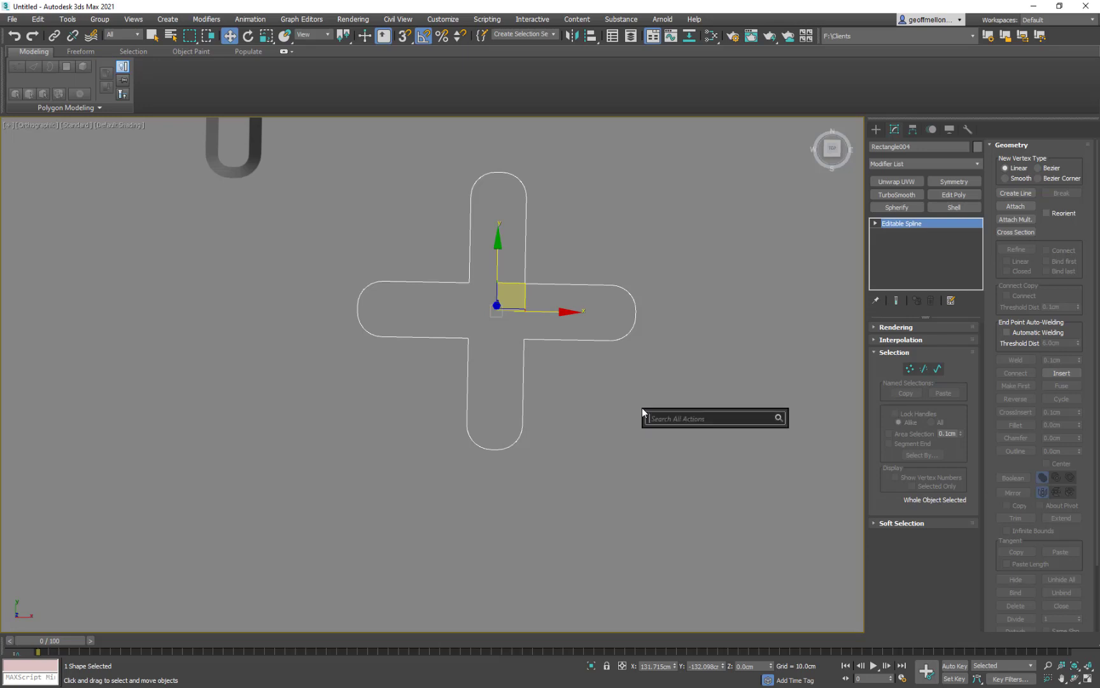
type("edit")
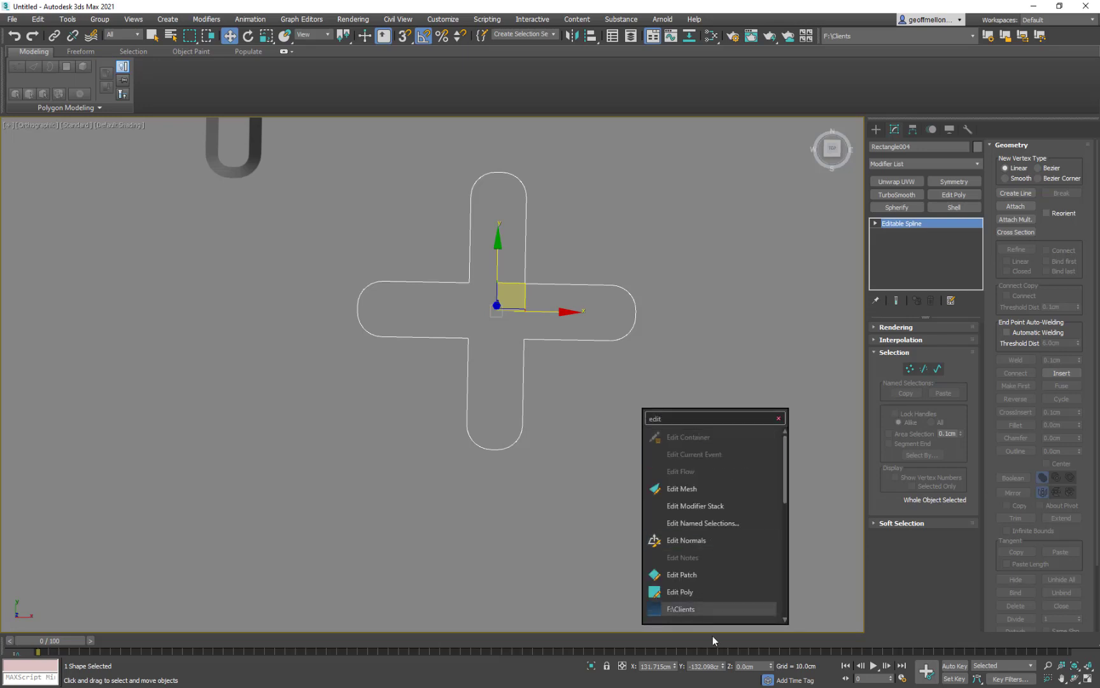
left_click(683, 582)
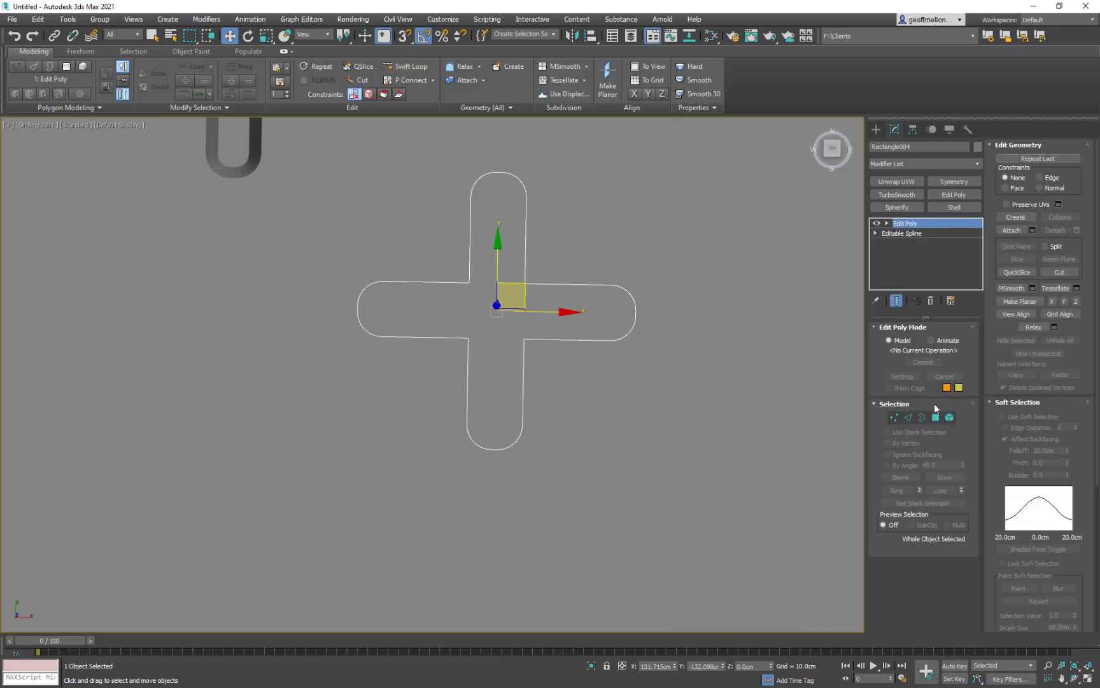
Select the cross's polygon and start a Bevel with a height of -10 cm
left_click(935, 417)
middle_click_drag(771, 476, 636, 395, "alt")
scroll(636, 395, "up", 3)
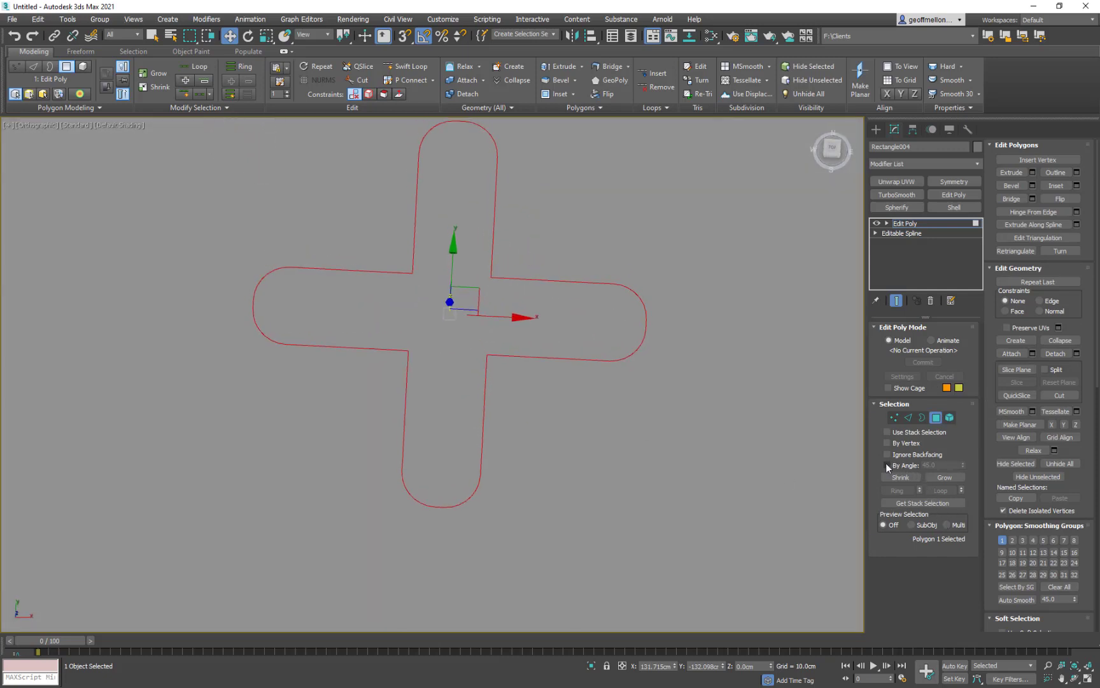
right_click(614, 408)
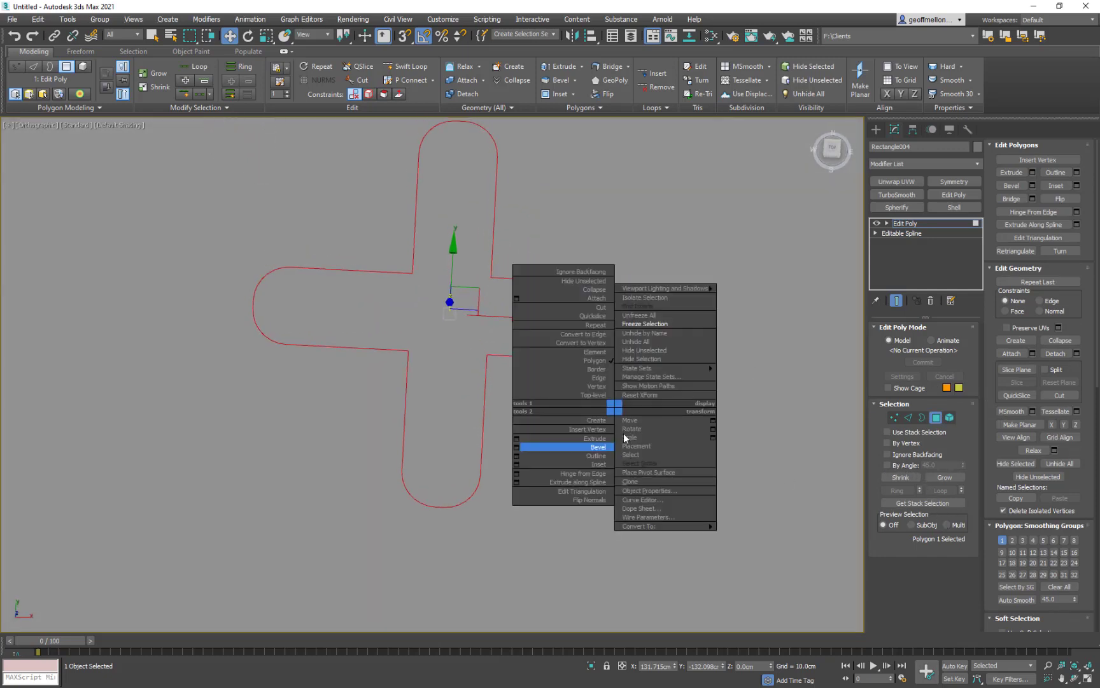
left_click(523, 446)
middle_click_drag(560, 382, 640, 411)
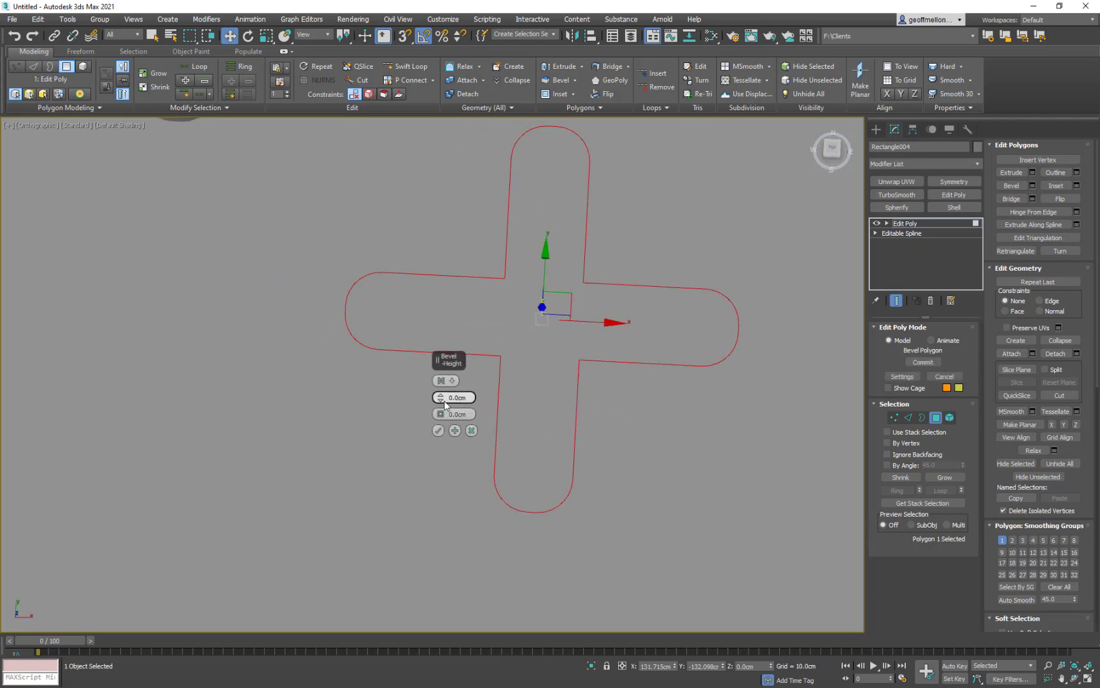
left_click_drag(440, 397, 453, 408)
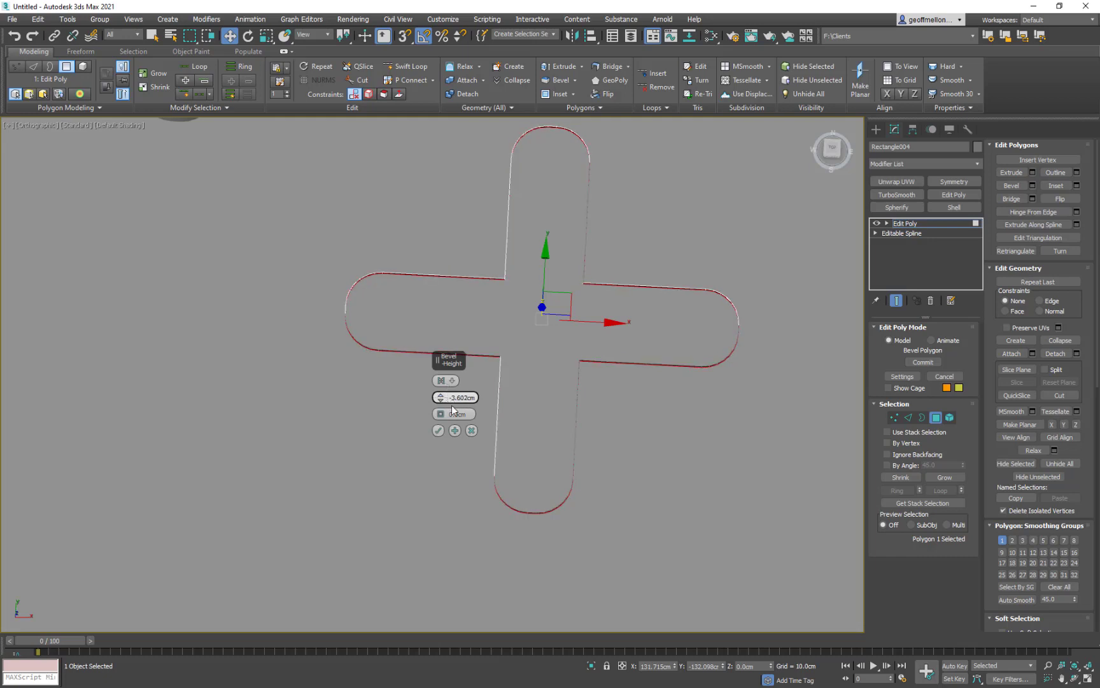
double_click(455, 397)
type("-100")
key("Return")
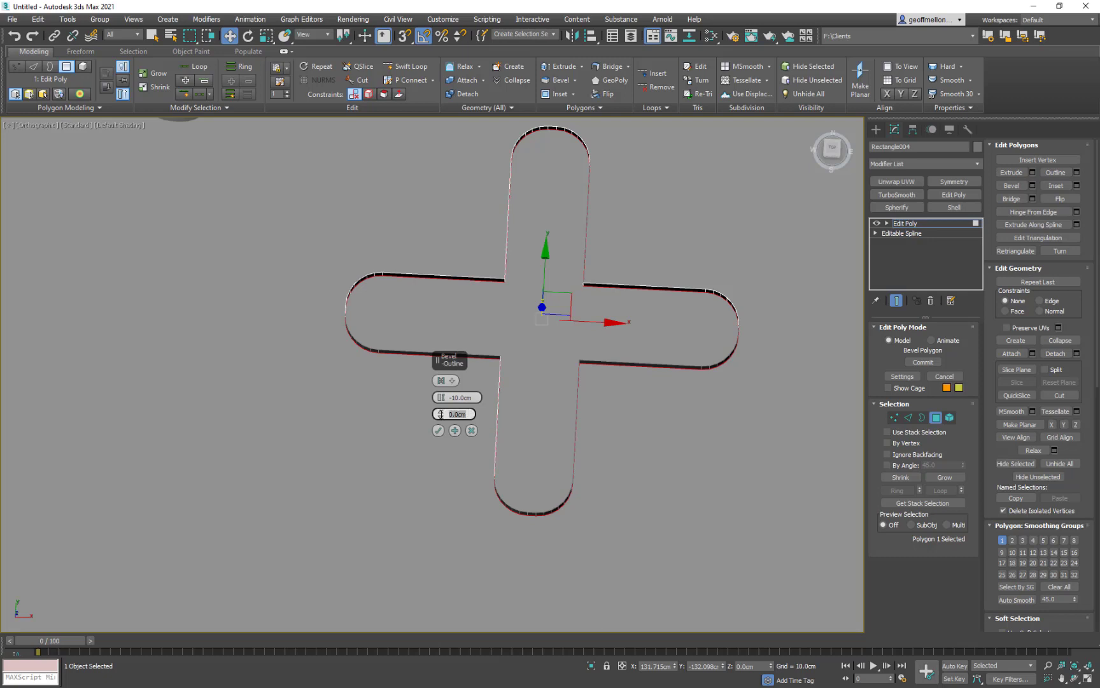
Set the bevel outline to -10 cm, apply the bevel, leave polygon level and deselect the cross
type("-10")
key("Return")
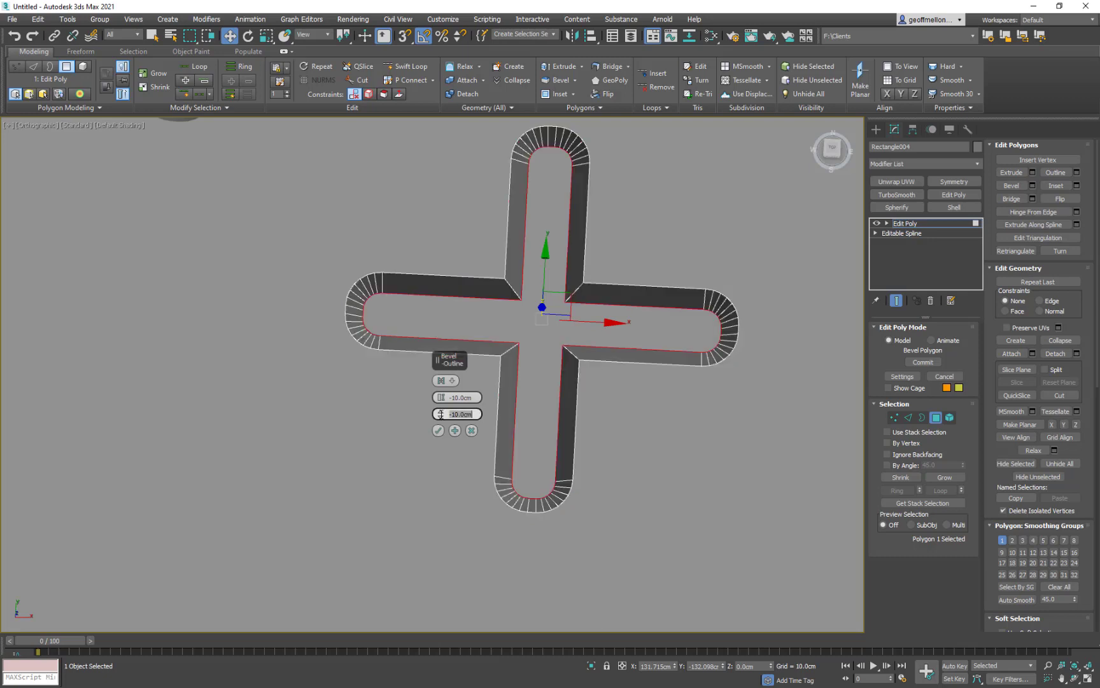
scroll(669, 302, "down", 6)
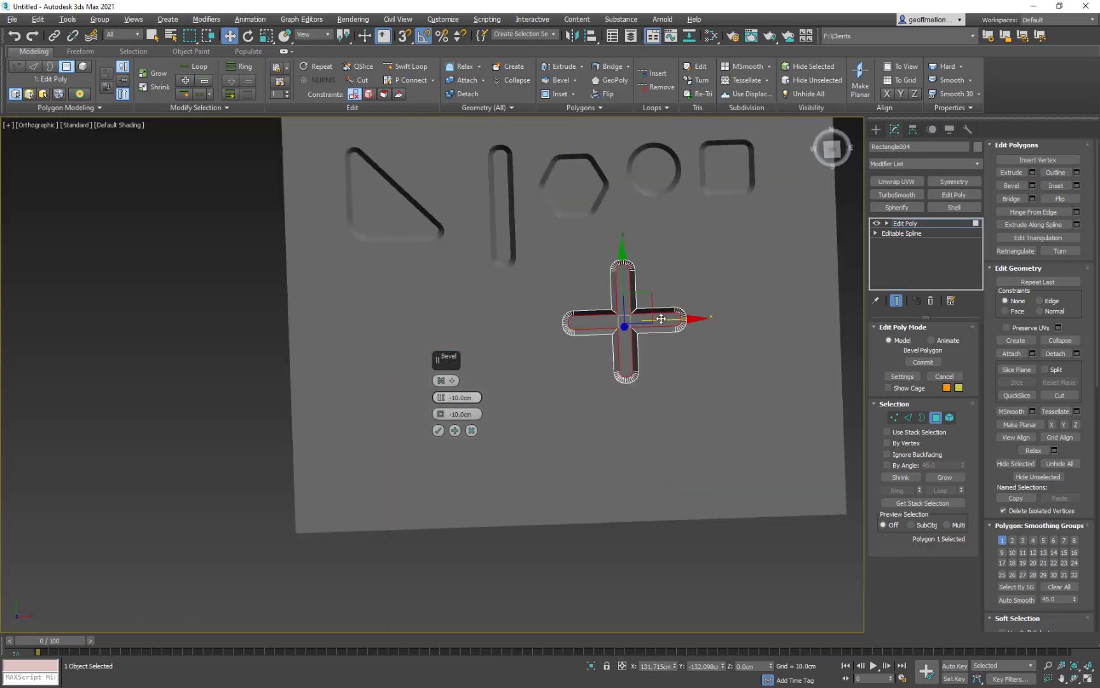
middle_click_drag(675, 312, 540, 369)
left_click(438, 430)
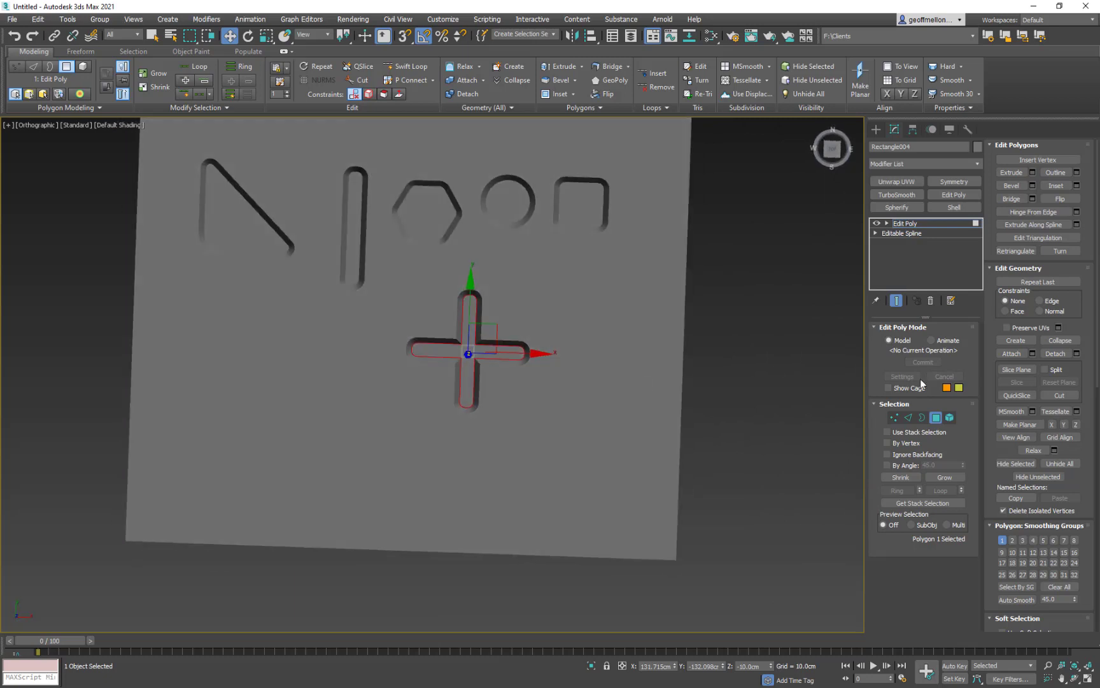
left_click(936, 417)
left_click(706, 385)
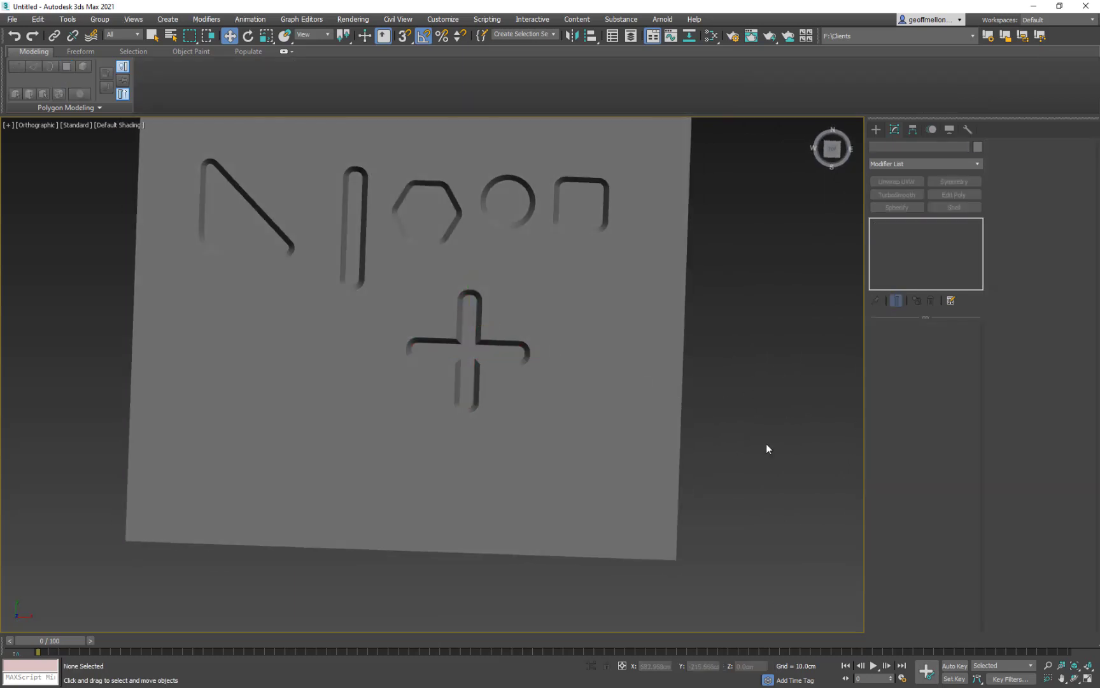
middle_click_drag(766, 447, 814, 453)
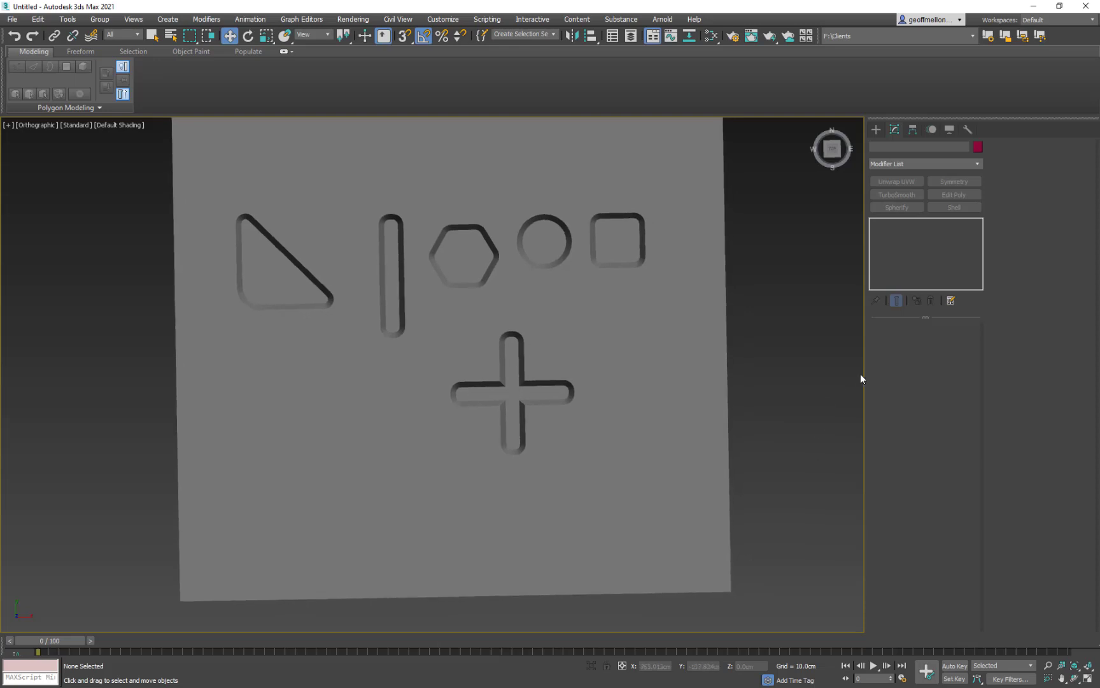